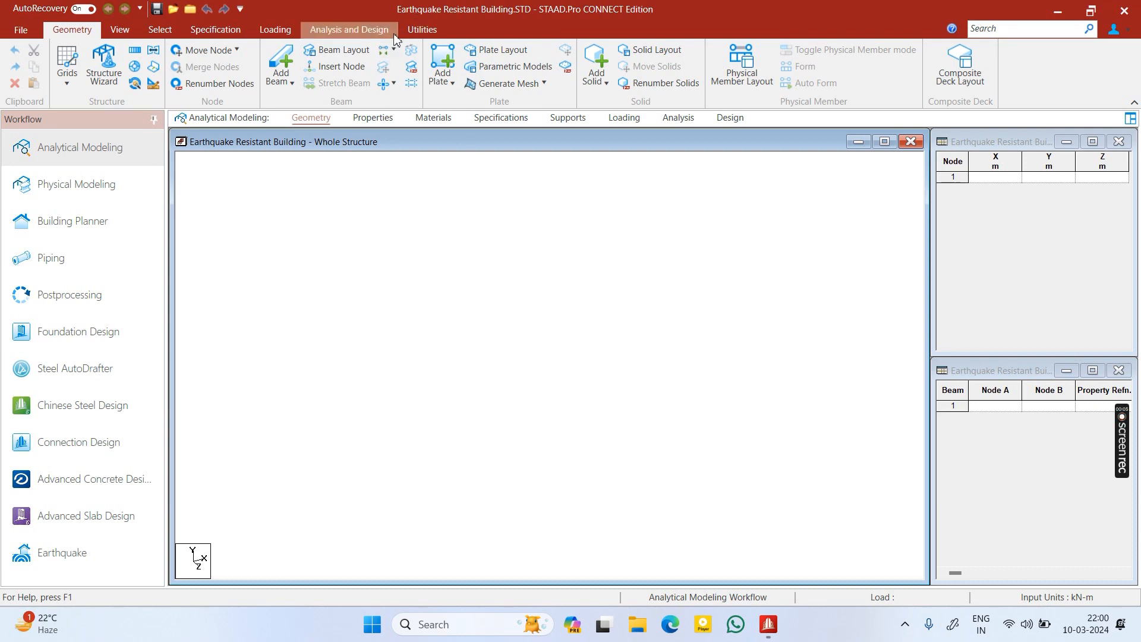
Open the Structure Wizard and set its units to meters
left_click(528, 240)
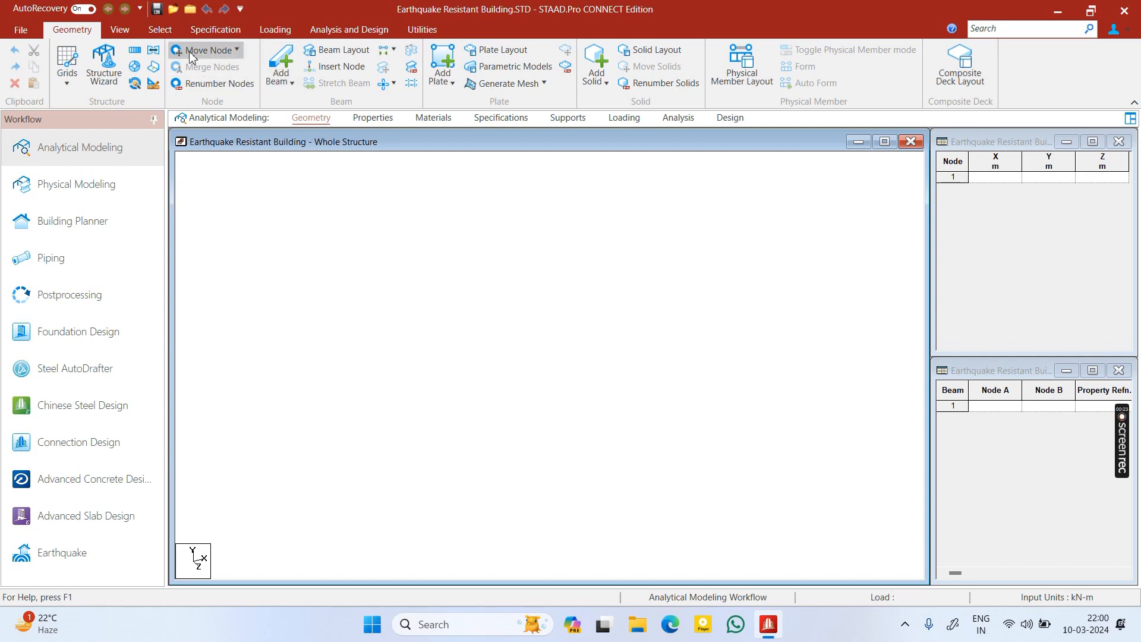
left_click(105, 67)
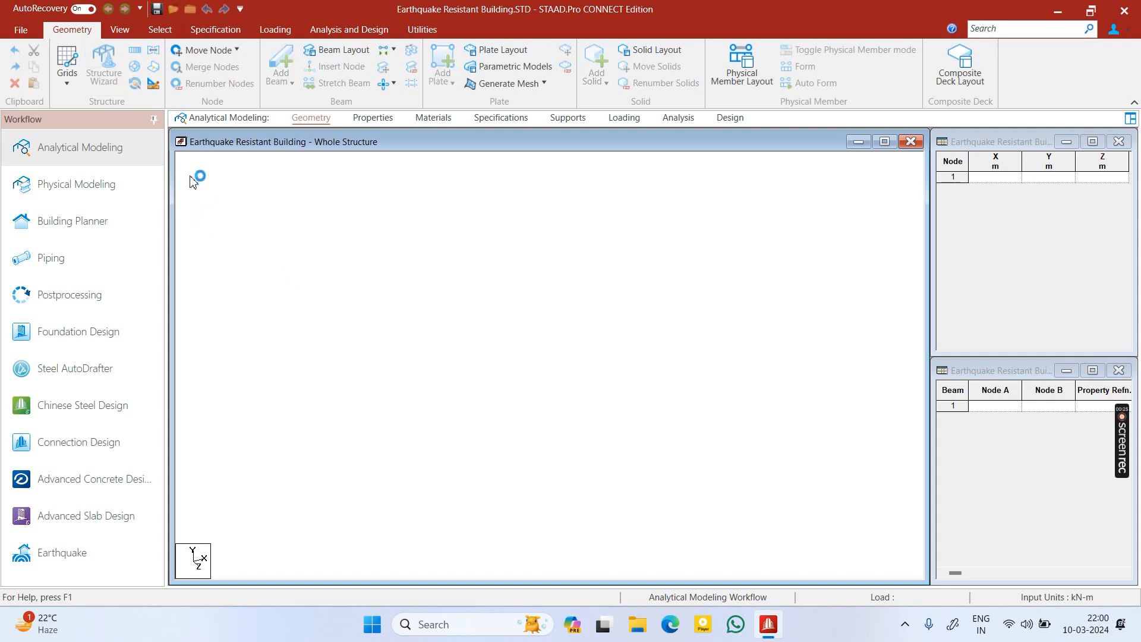
left_click(37, 49)
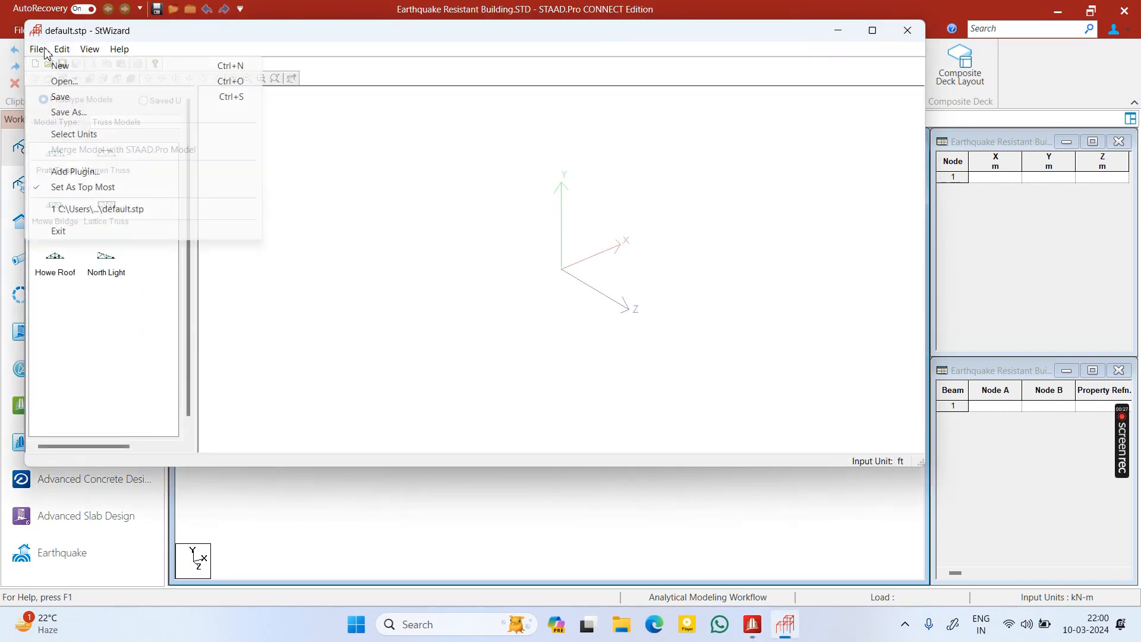
left_click(86, 136)
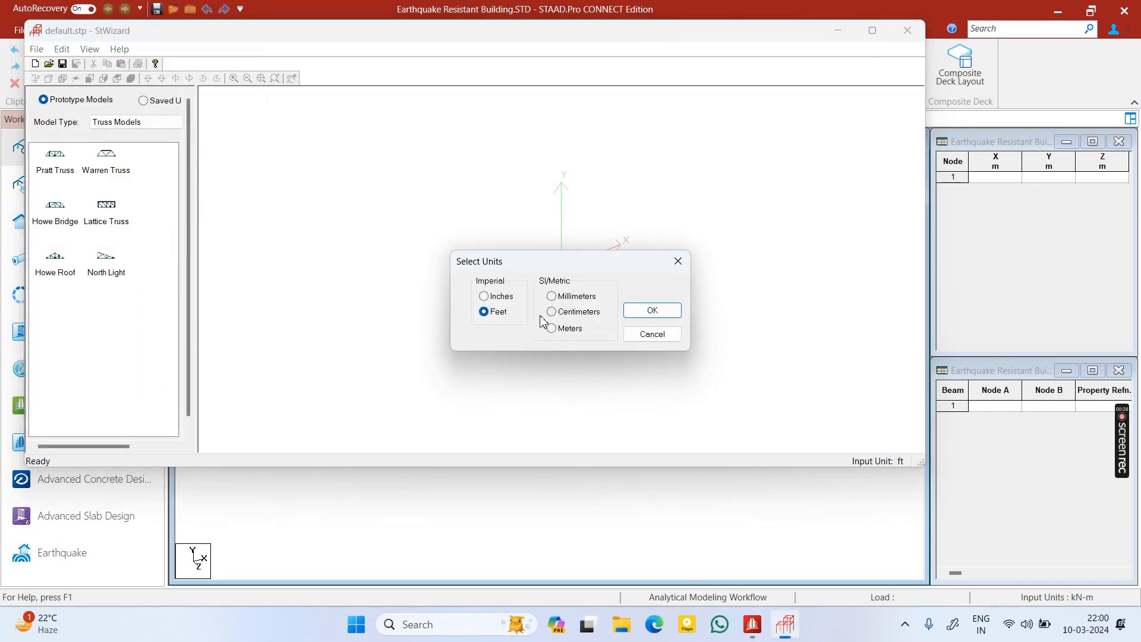
left_click(566, 329)
left_click(647, 310)
Start a Bay Frame from the frame model prototypes
left_click(135, 122)
left_click(117, 144)
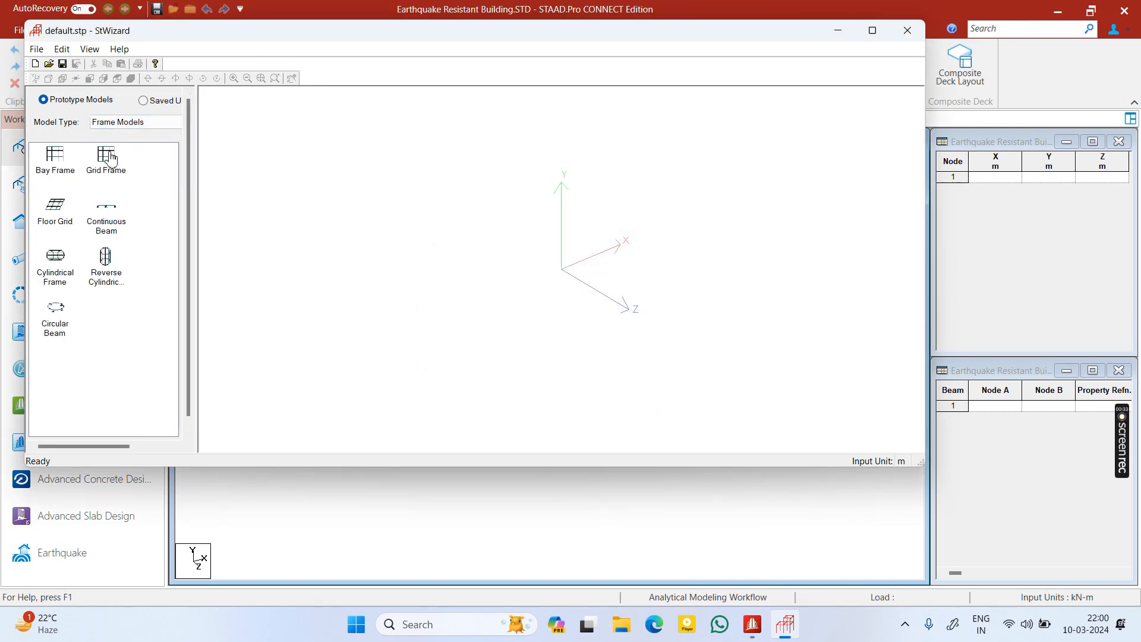
double_click(58, 177)
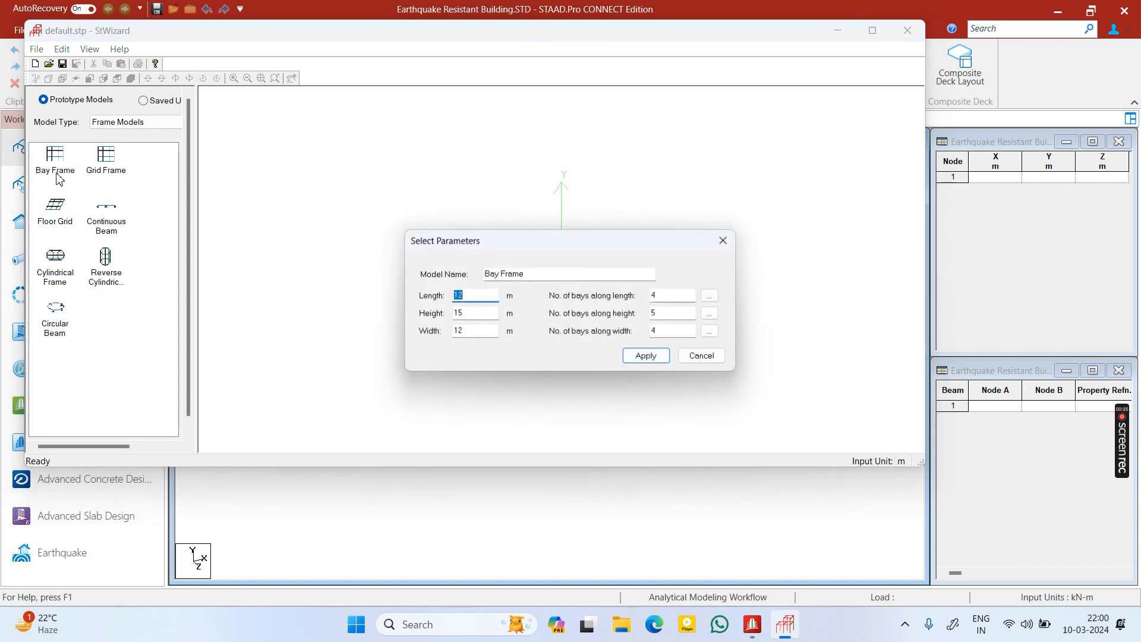
double_click(658, 298)
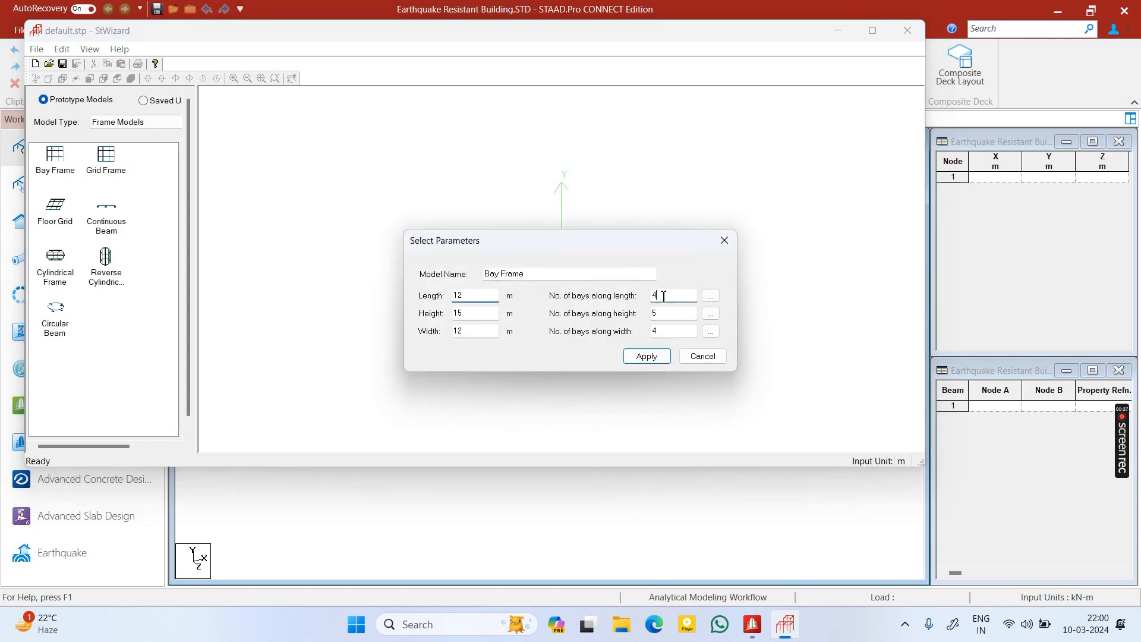
type("3")
key("BackSpace")
key("Return")
type("3")
key("BackSpace")
key("Return")
type("2")
Set the bay frame's number of bays to 10 along the height and 3 along the width
left_click_drag(654, 317, 669, 316)
type("10")
left_click(666, 333)
left_click_drag(665, 336, 616, 338)
type("2")
double_click(667, 333)
type("3")
Set 3 bays along the length and a height of 30 m, and generate the bay frame
left_click(671, 295)
double_click(671, 296)
type("3")
double_click(474, 314)
type("30")
left_click(660, 358)
Close the Structure Wizard and transfer the generated bay frame into the main building model
left_click_drag(695, 215, 754, 214)
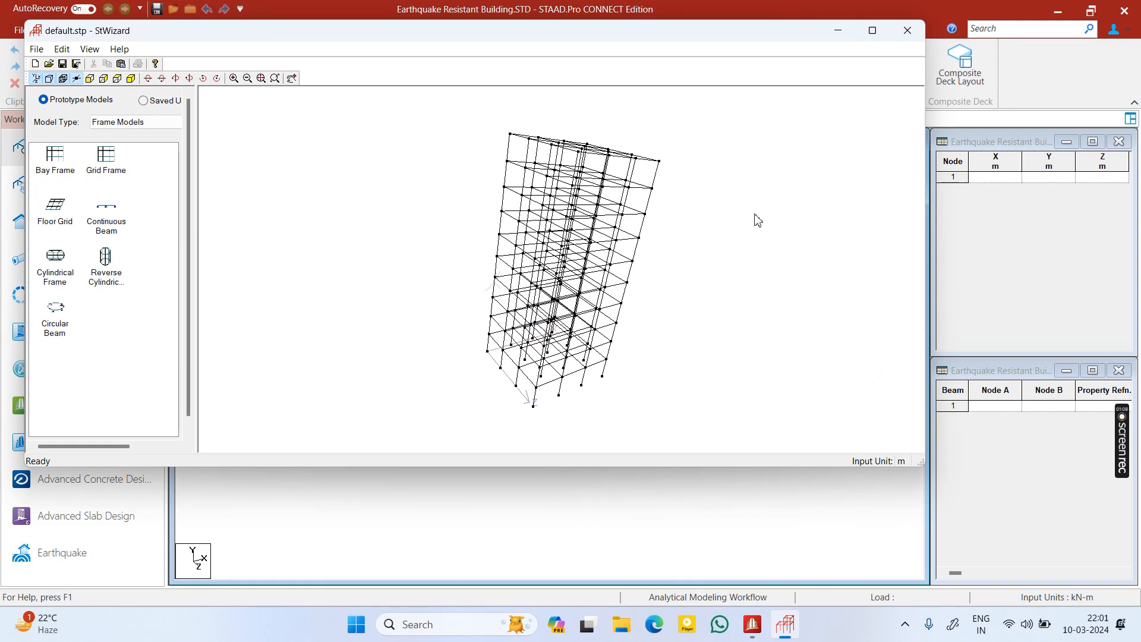
left_click(908, 30)
left_click(616, 345)
left_click(726, 301)
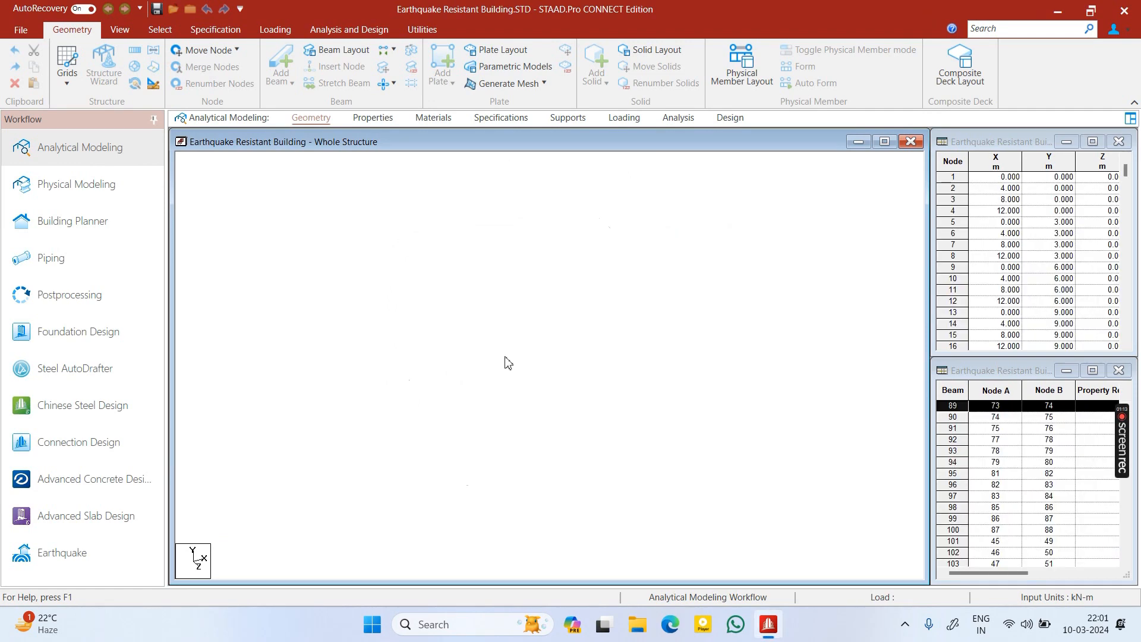
Define a rectangular concrete section with YD 0.35 m and ZD 0.35 m, and assign it to all members in the view
left_click(372, 117)
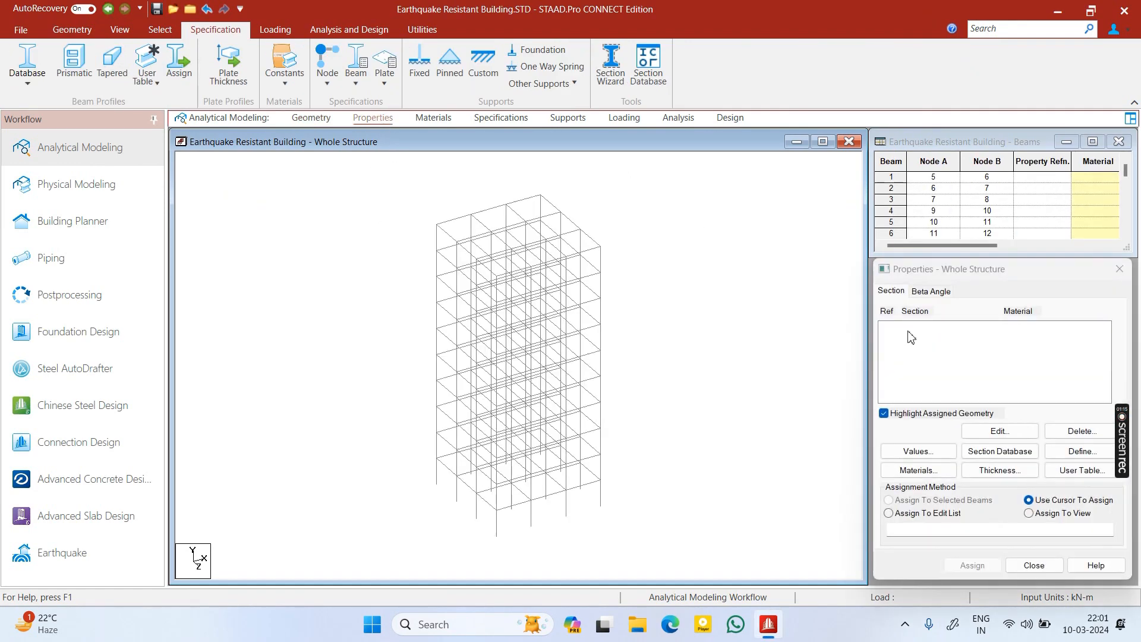
left_click(1079, 451)
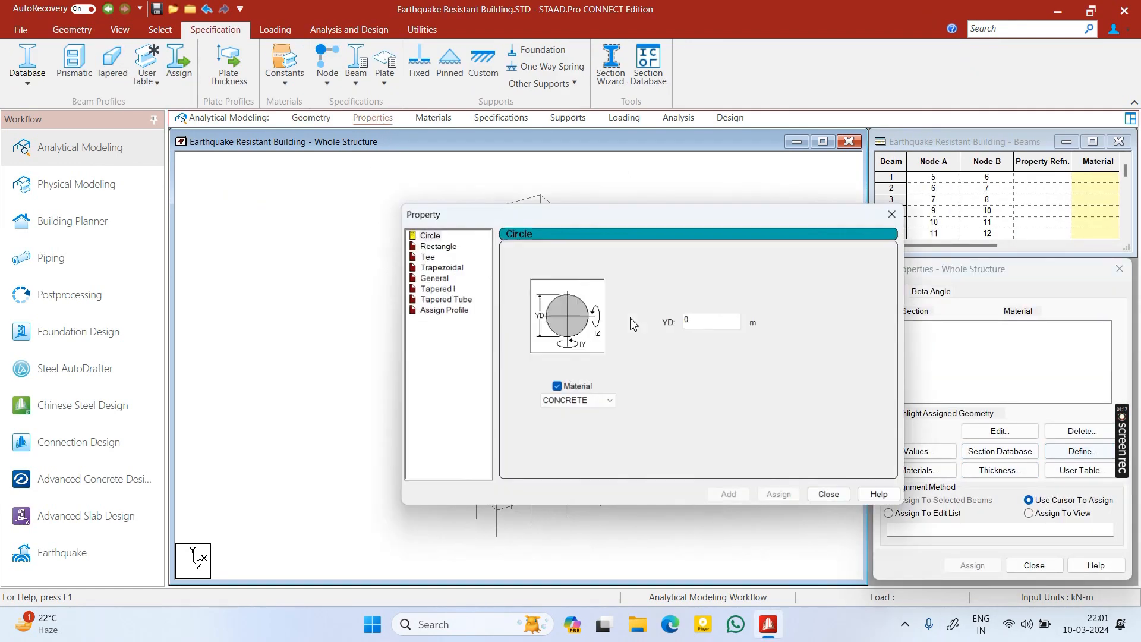
left_click(437, 246)
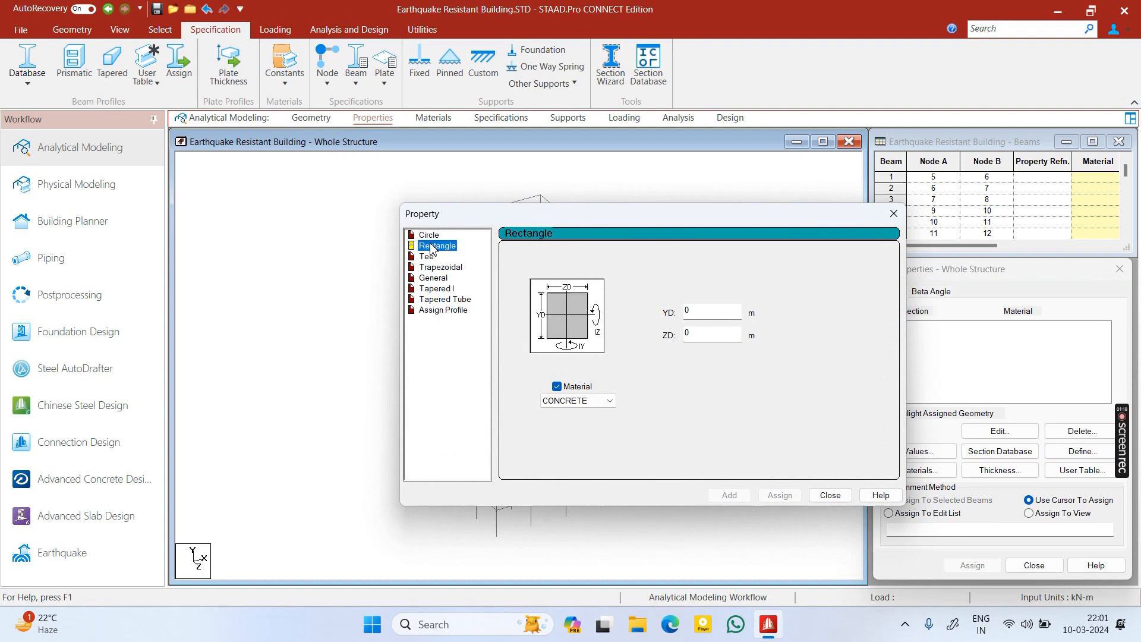
left_click(713, 310)
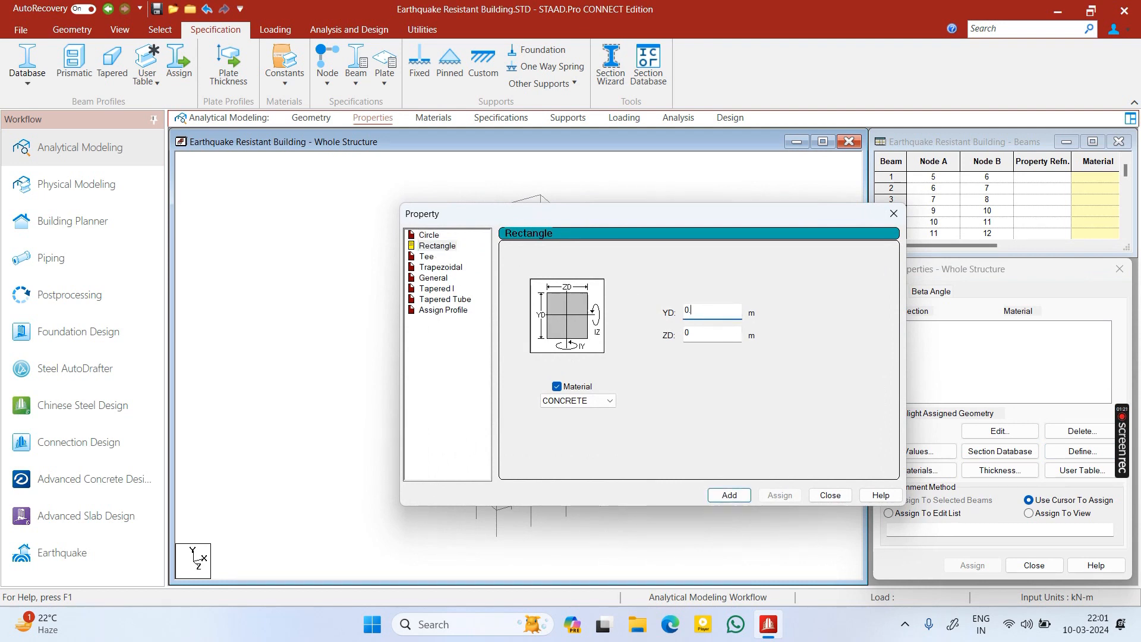
type(".35")
left_click(716, 332)
type(".35")
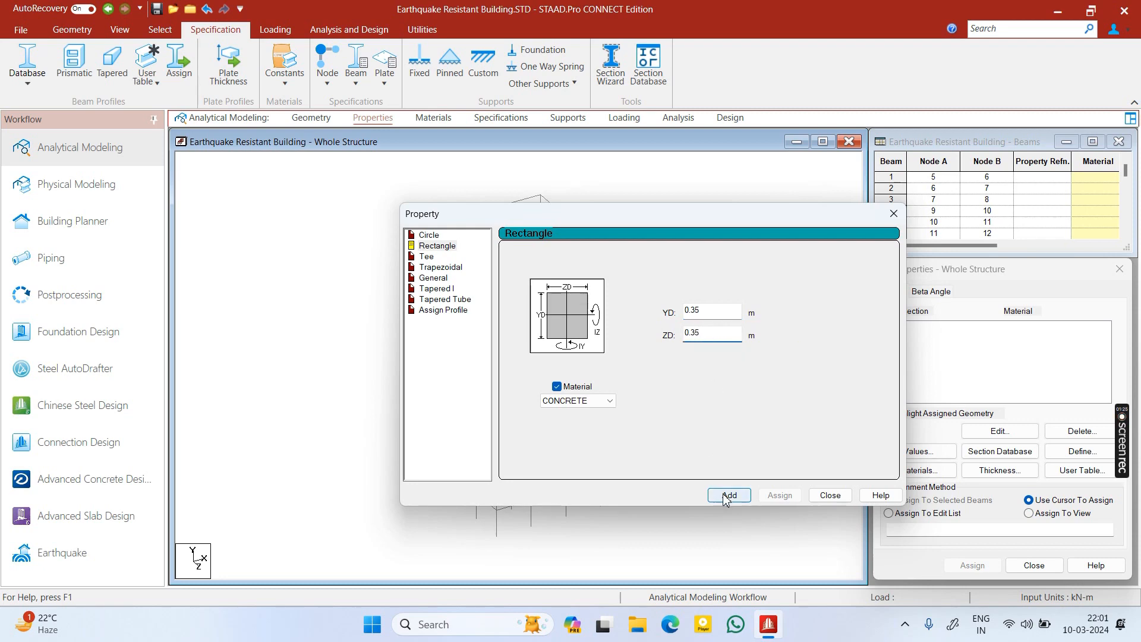
left_click(726, 496)
left_click(835, 496)
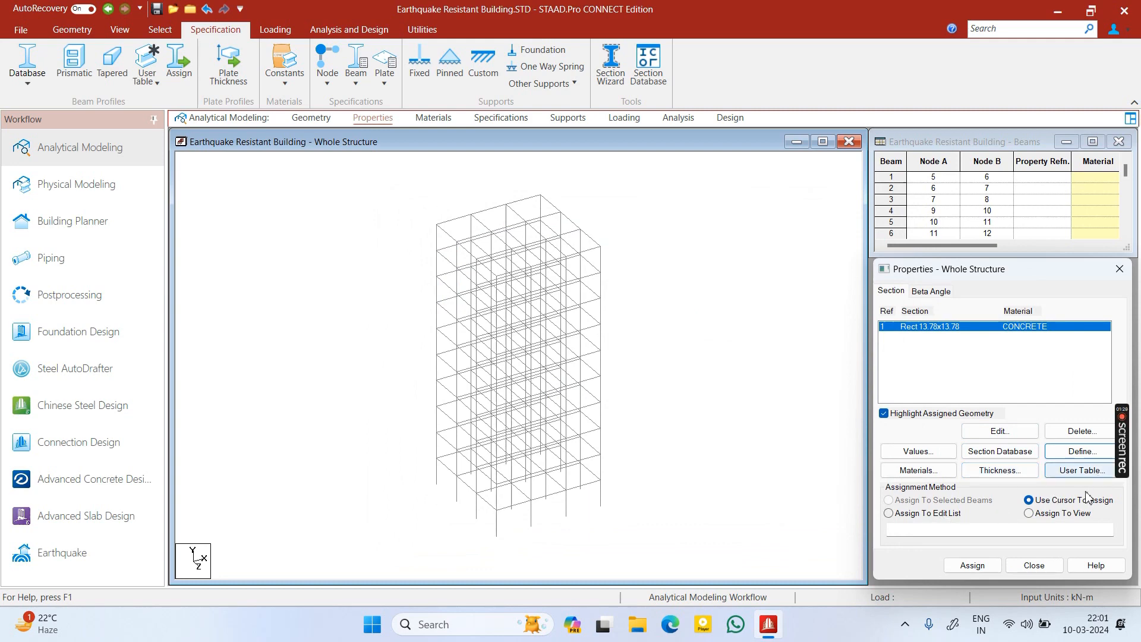
left_click(1067, 513)
left_click(972, 564)
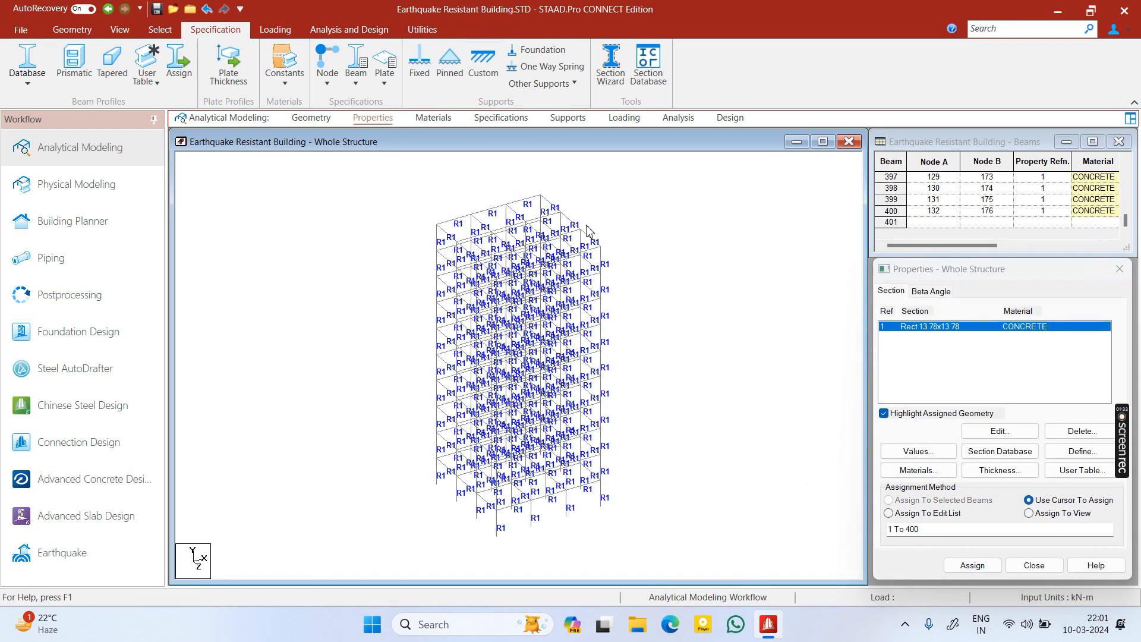
Set the CONCRETE material's compressive strength (Fcu) to 30000 kN/m2
left_click(434, 117)
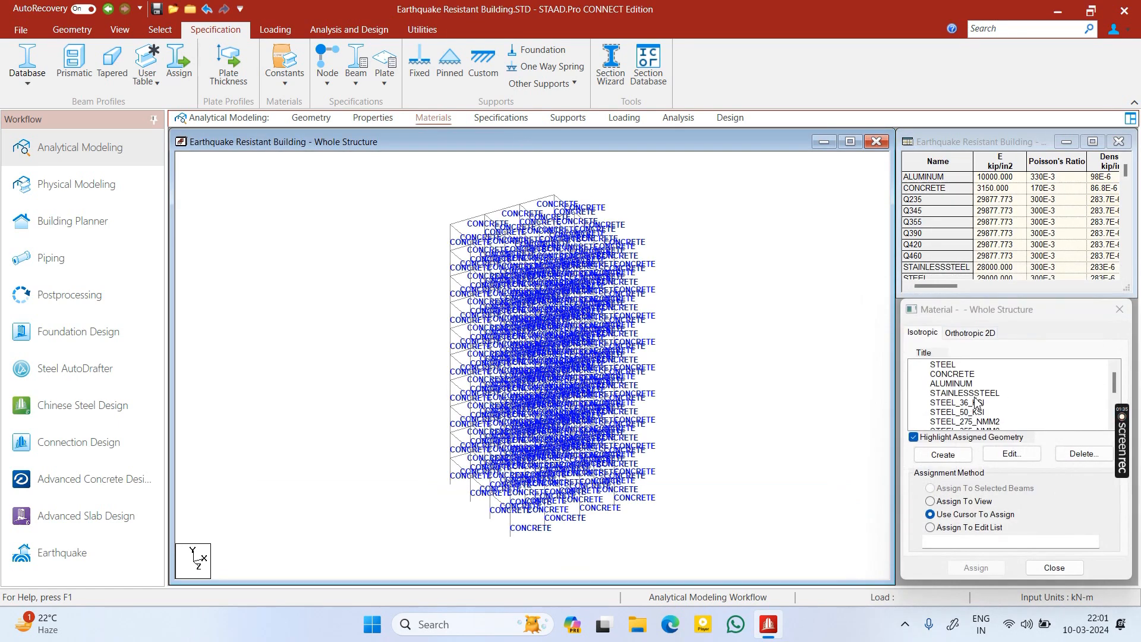
double_click(953, 373)
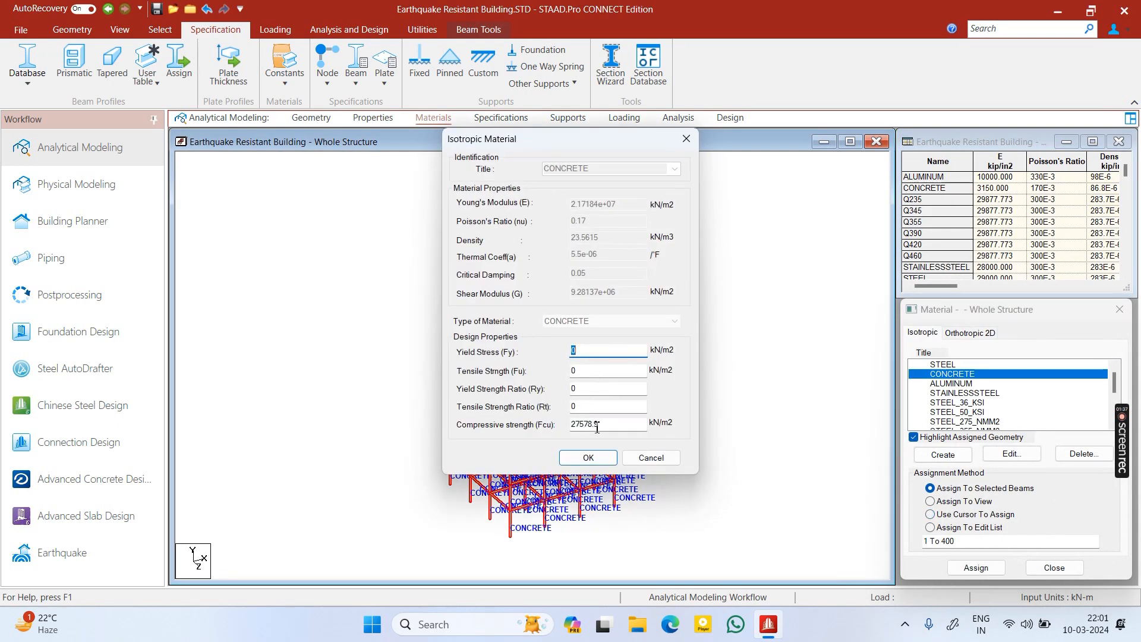
double_click(597, 428)
type("30")
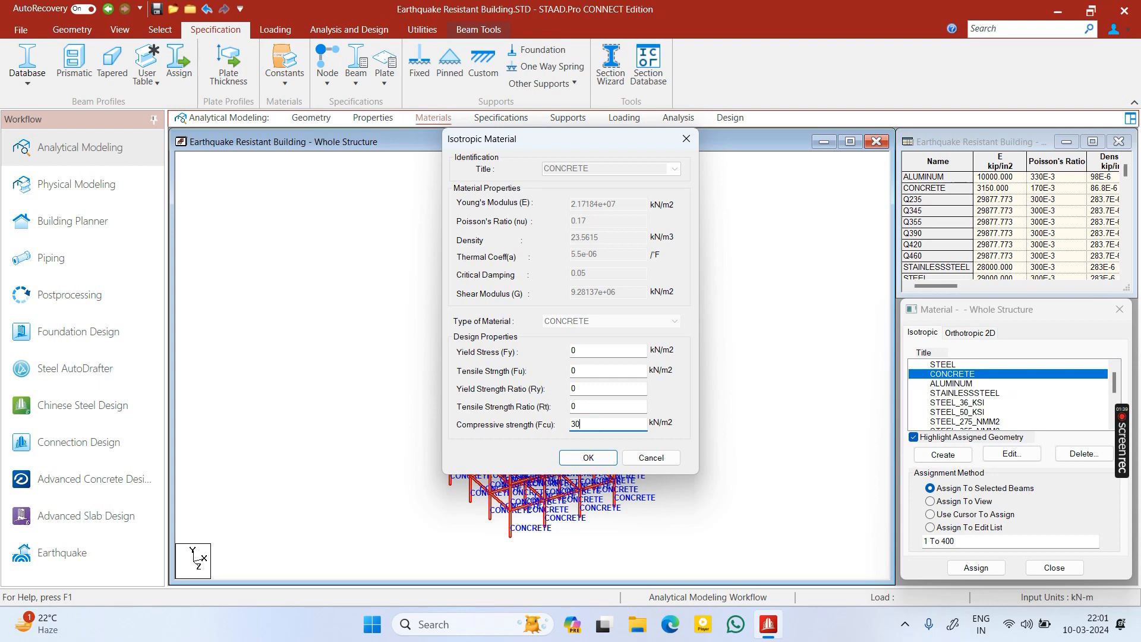
type("000")
left_click(601, 463)
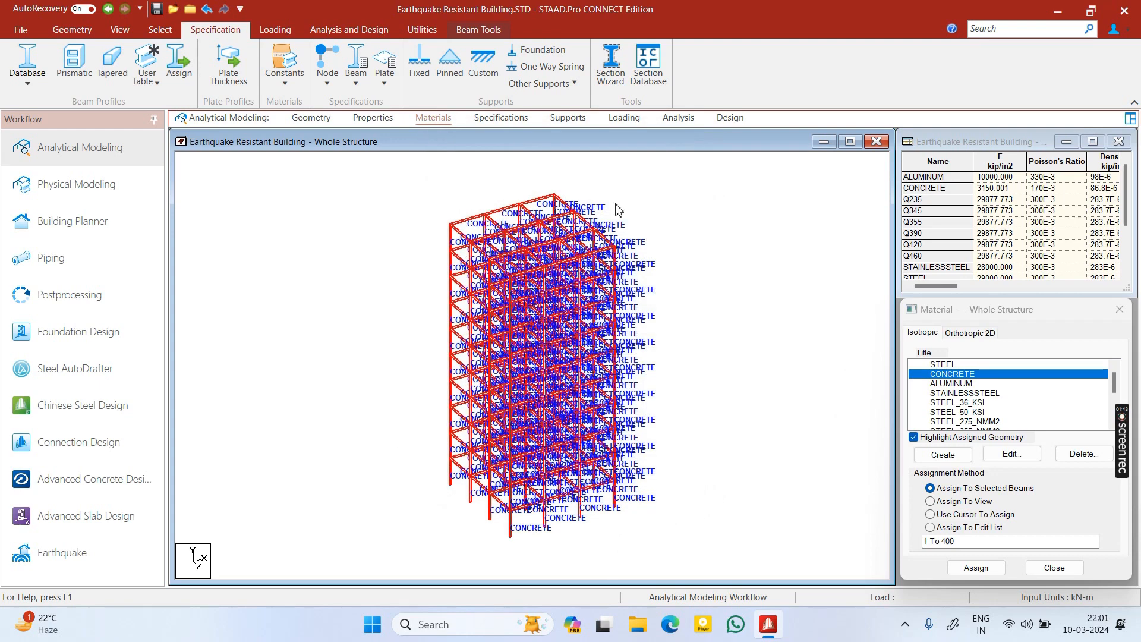
Create a fixed support for the structure
left_click(500, 118)
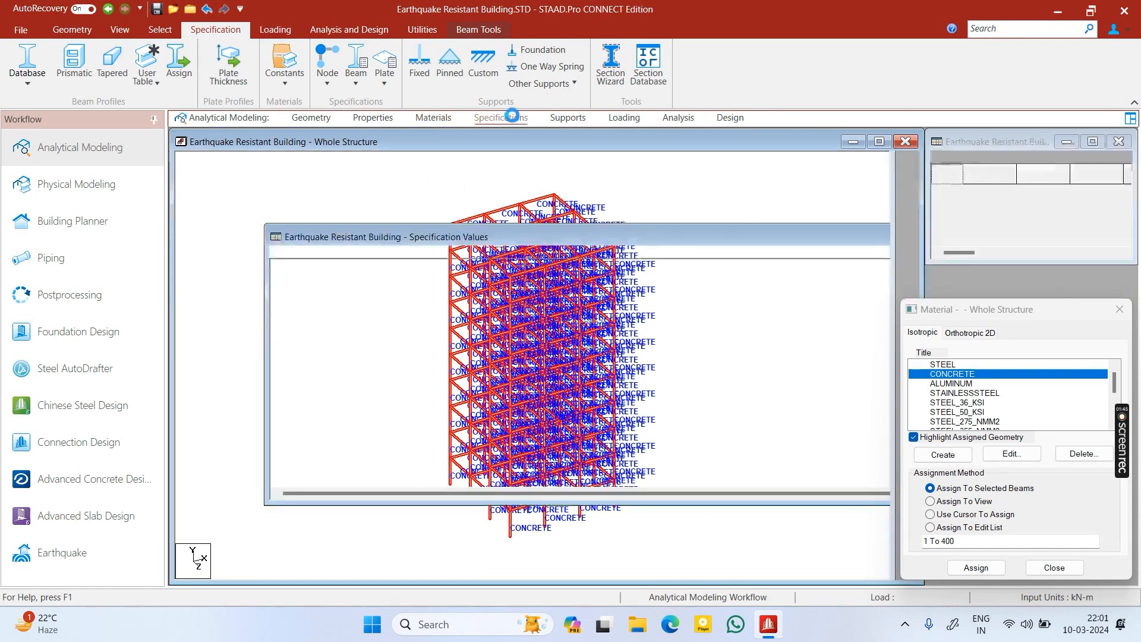
left_click(567, 118)
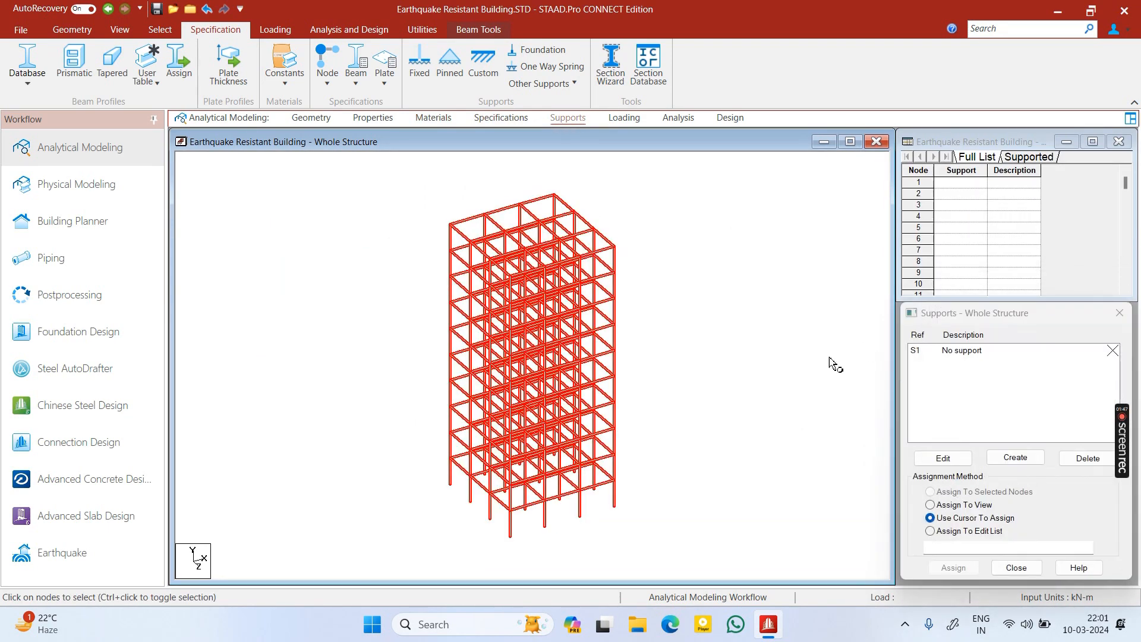
left_click(1015, 458)
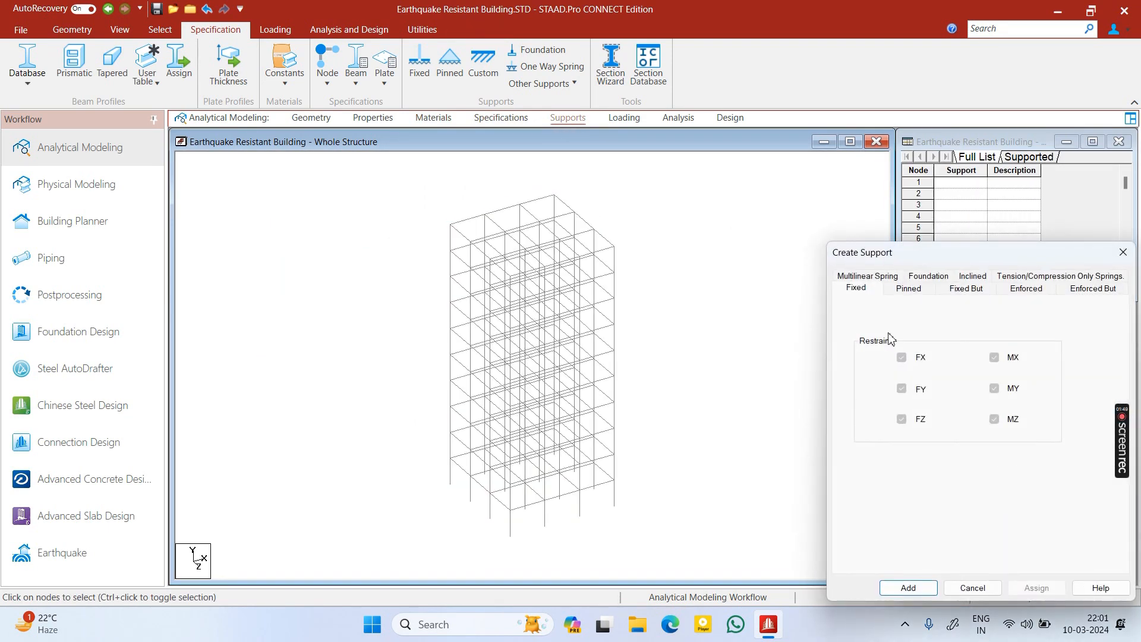
key("Return")
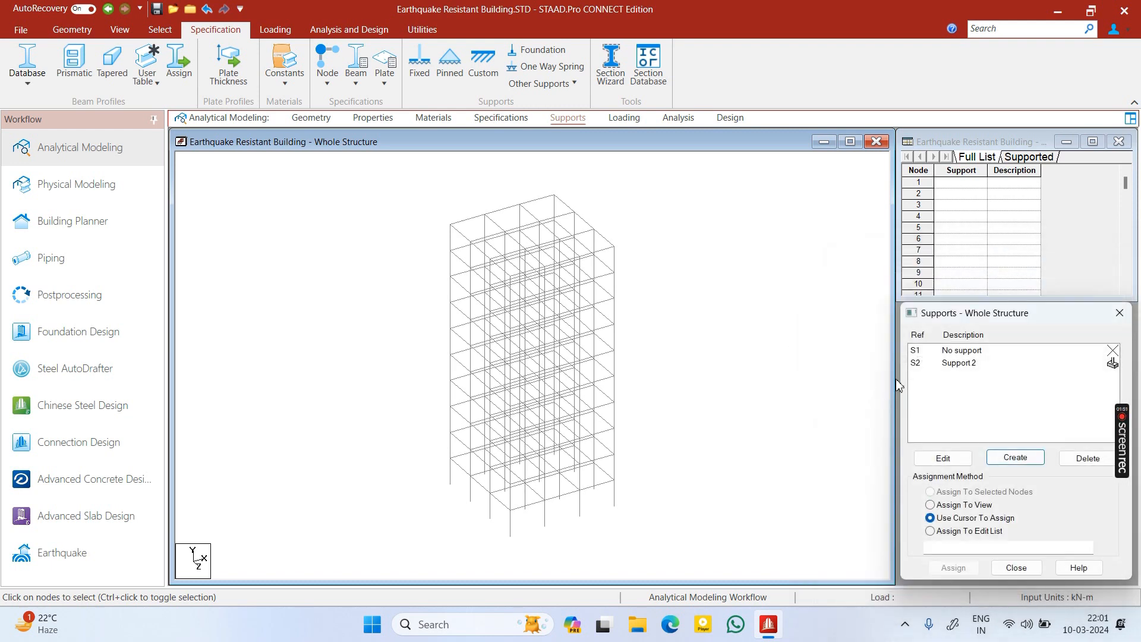
Assign the fixed support to all base nodes, selecting them in an elevation view, and return to the isometric view
left_click(966, 364)
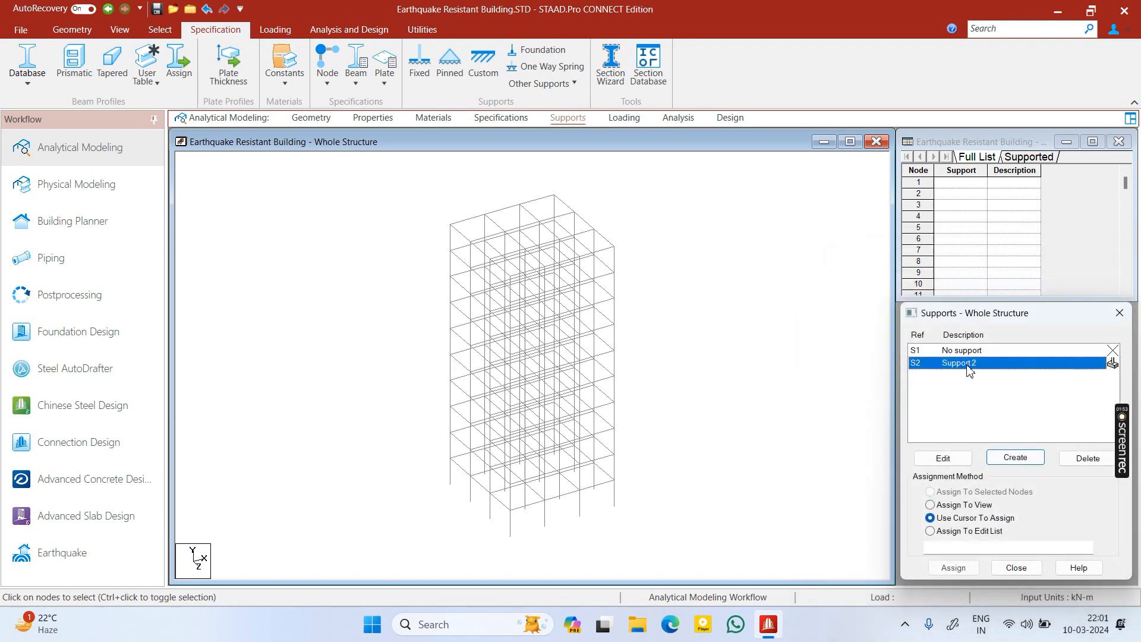
right_click(691, 471)
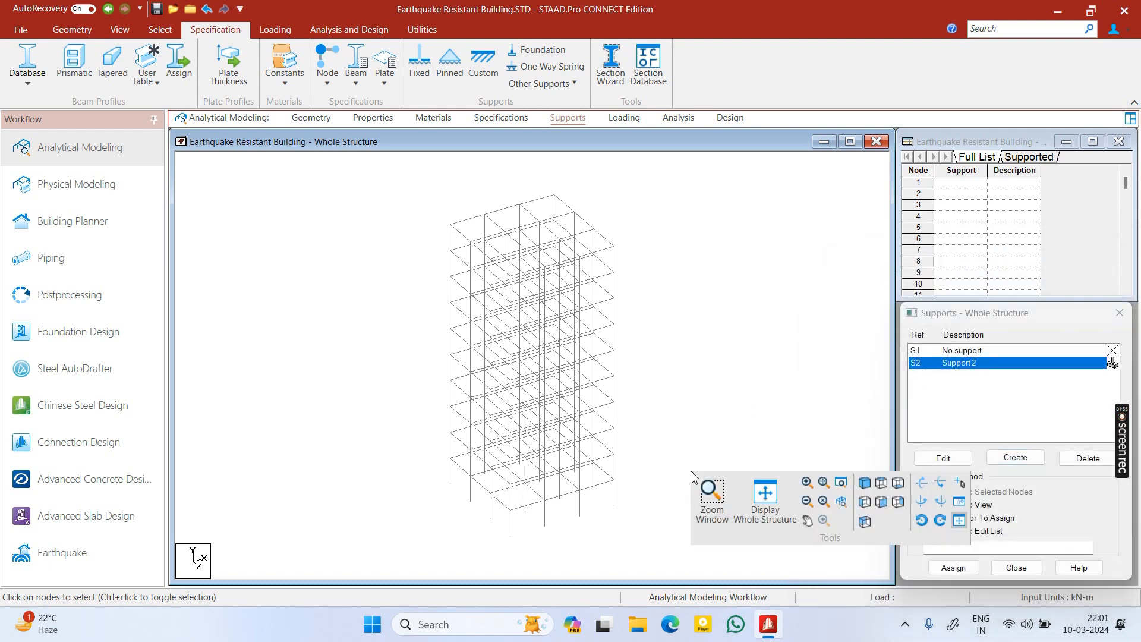
left_click(882, 504)
left_click_drag(452, 533, 624, 546)
left_click(941, 570)
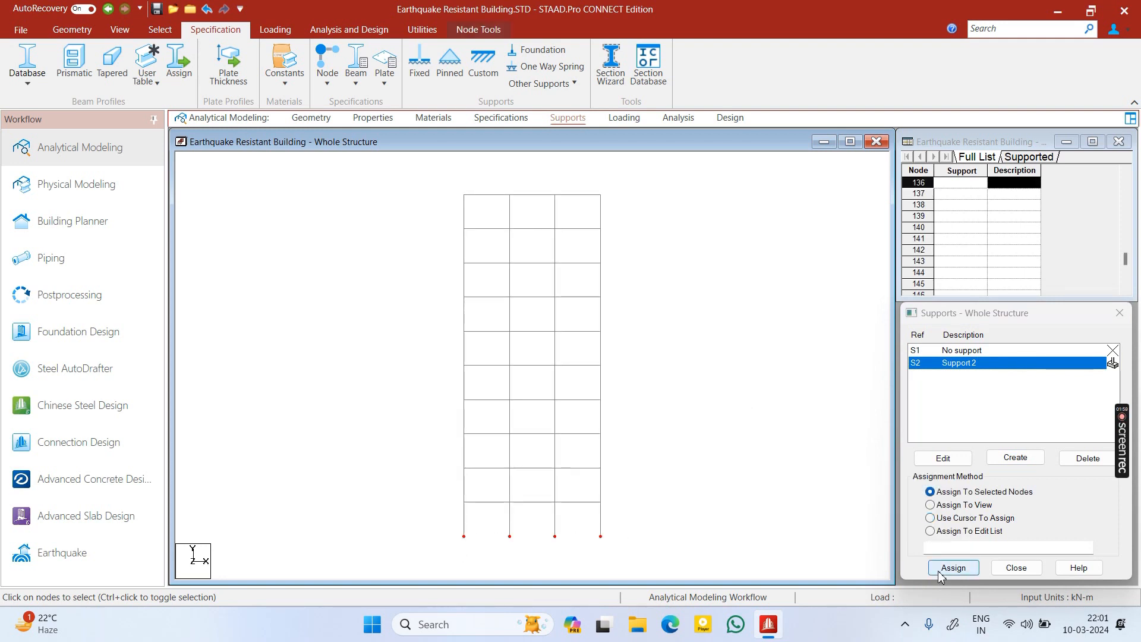
key("Return")
right_click(769, 403)
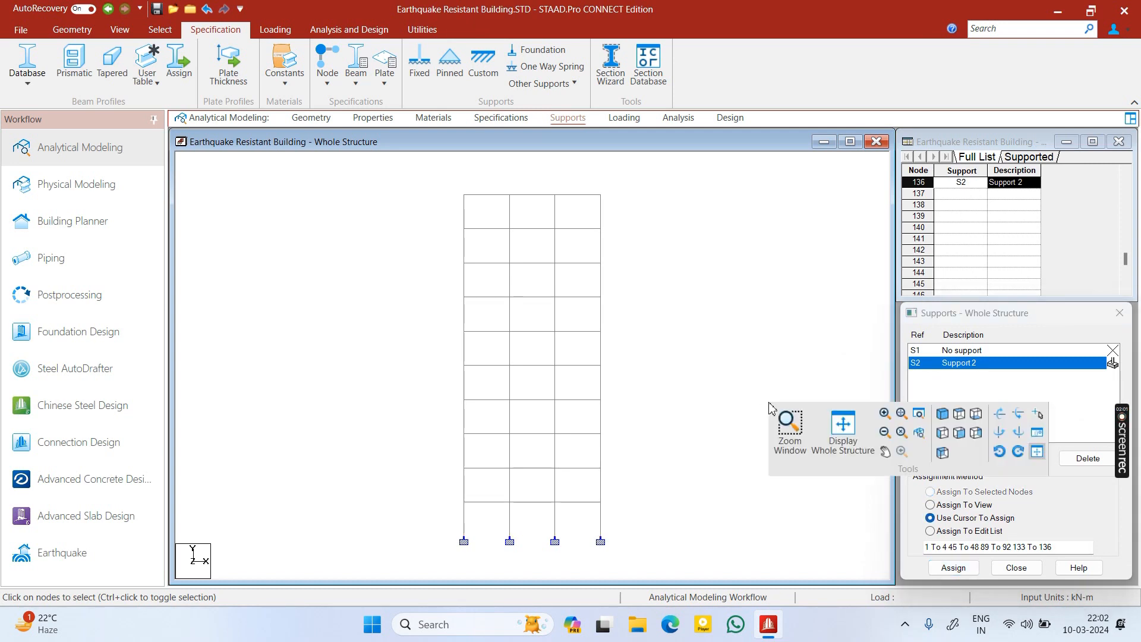
left_click(948, 425)
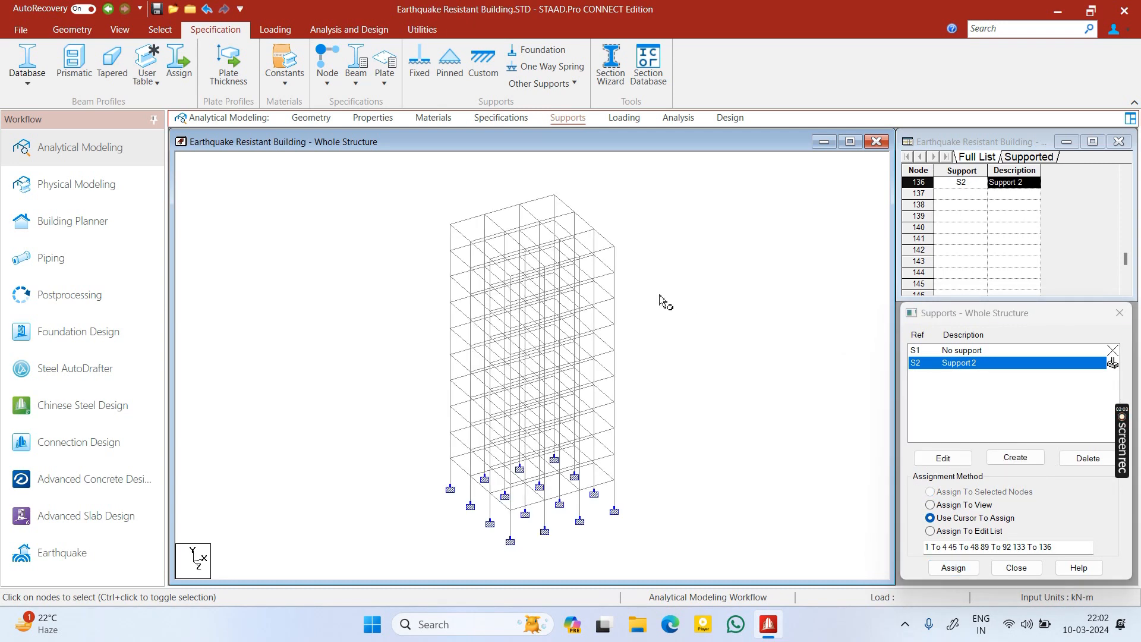
Open the form for adding a new primary load case under the load case details
left_click(619, 118)
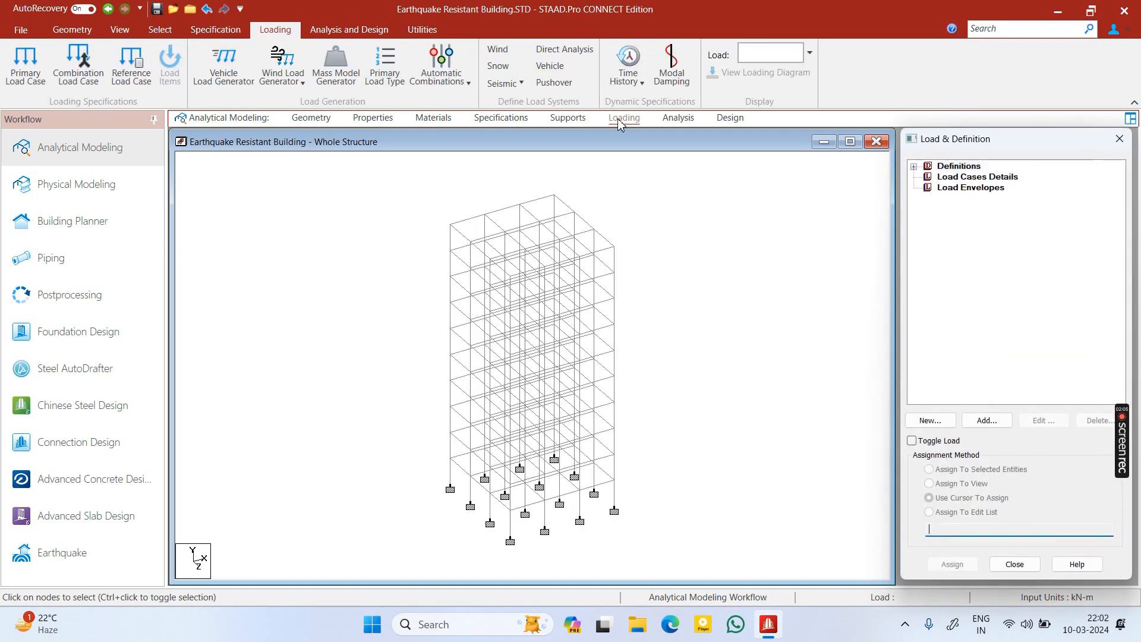
left_click(949, 178)
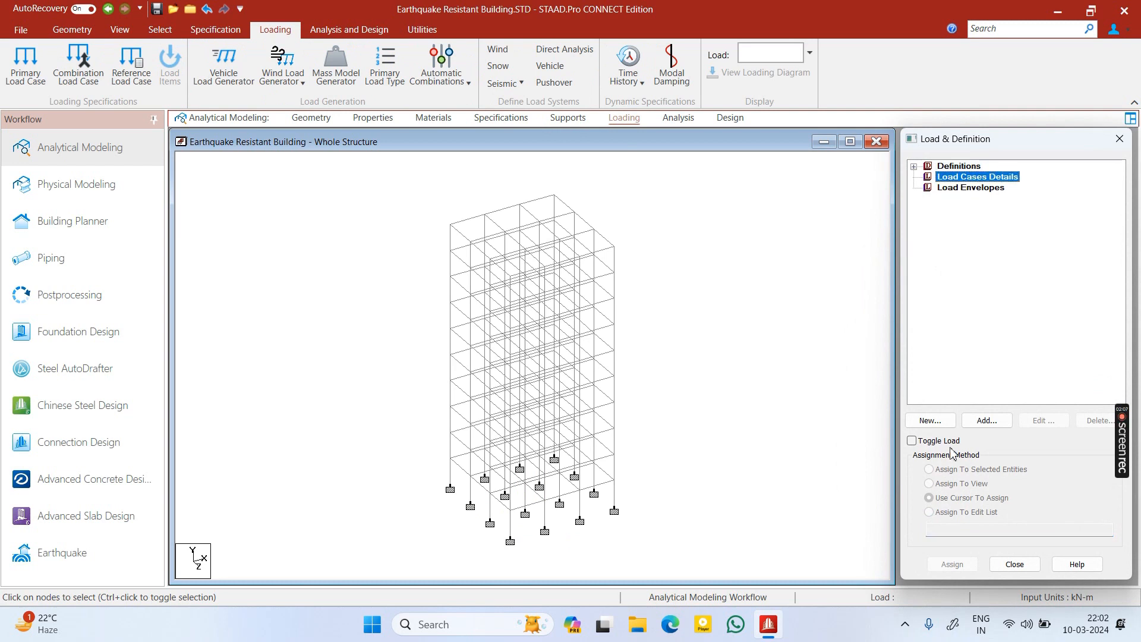
left_click(987, 420)
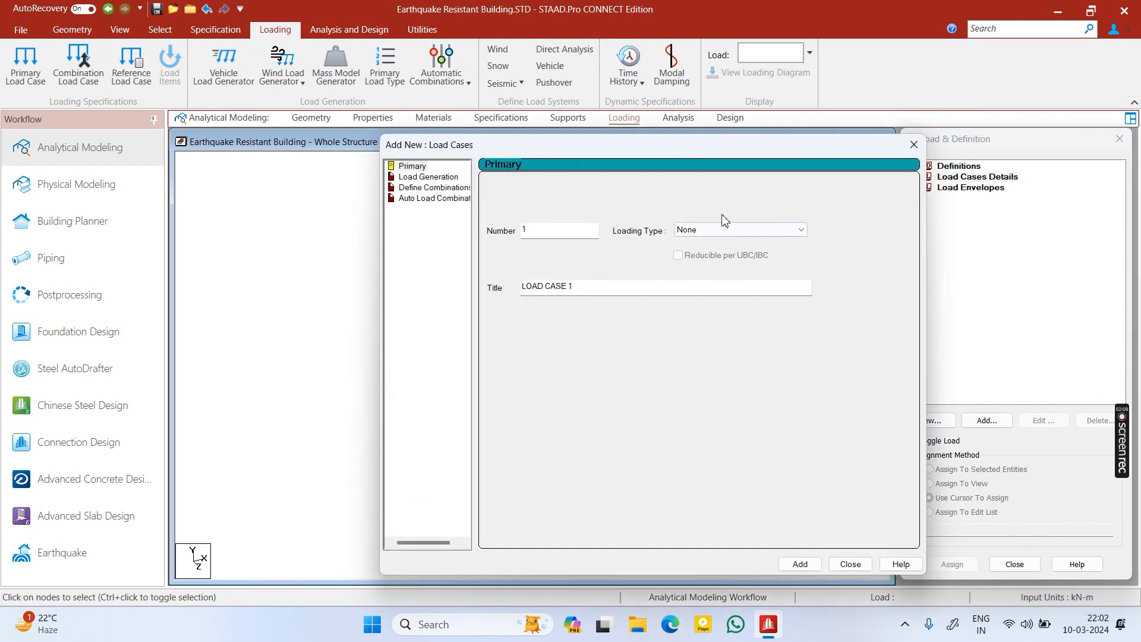
left_click(718, 232)
left_click(718, 234)
left_click_drag(683, 149, 536, 171)
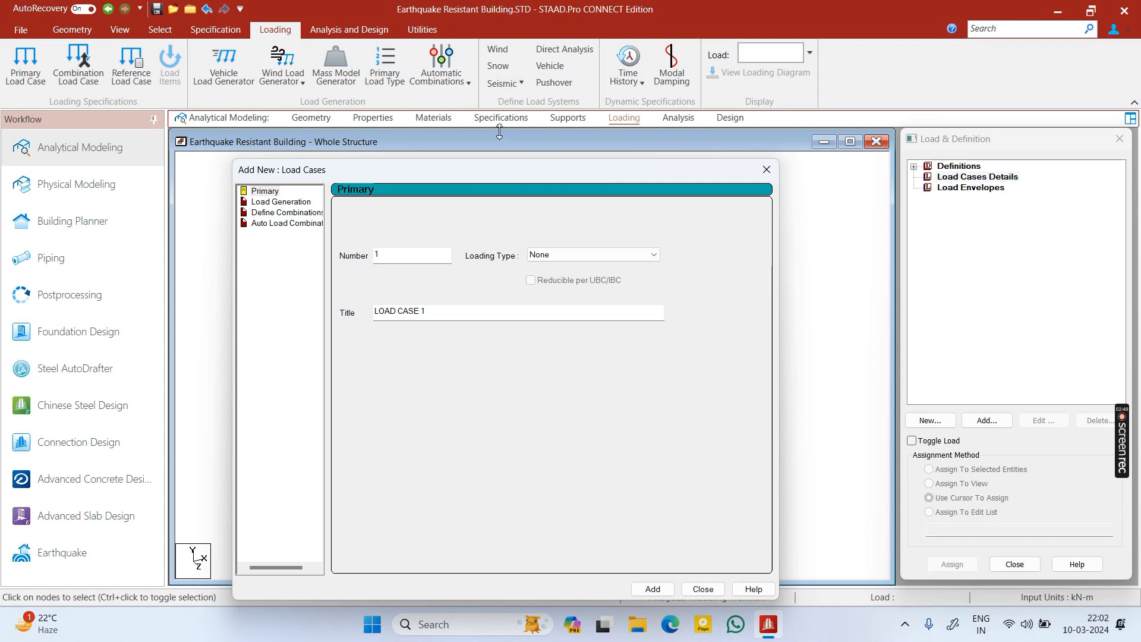
left_click_drag(498, 175, 352, 102)
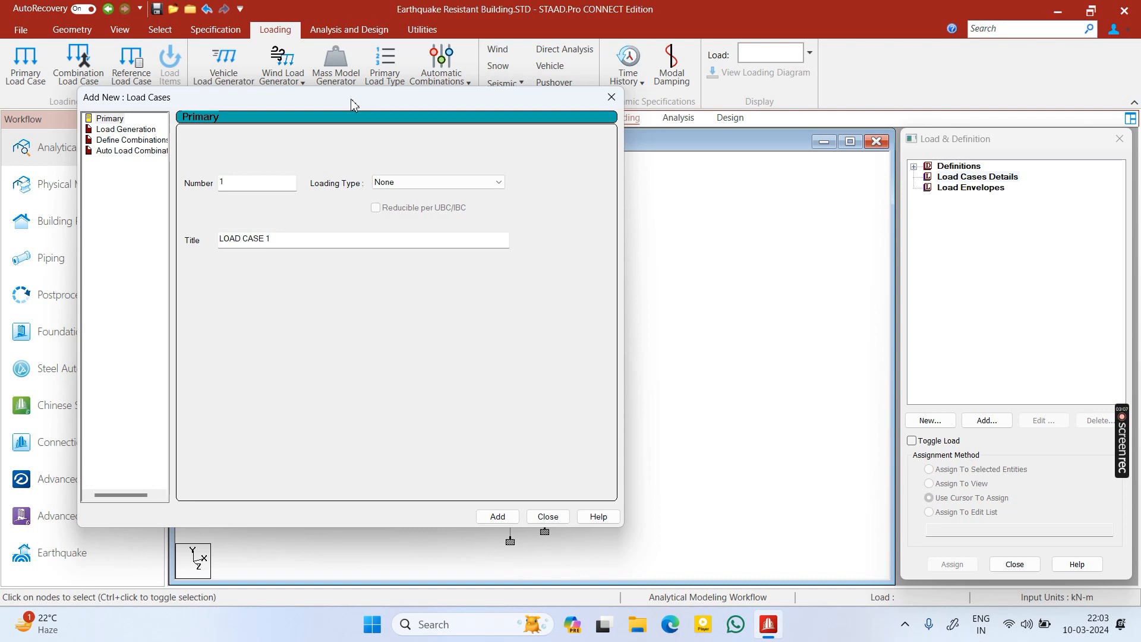
left_click_drag(378, 104, 393, 180)
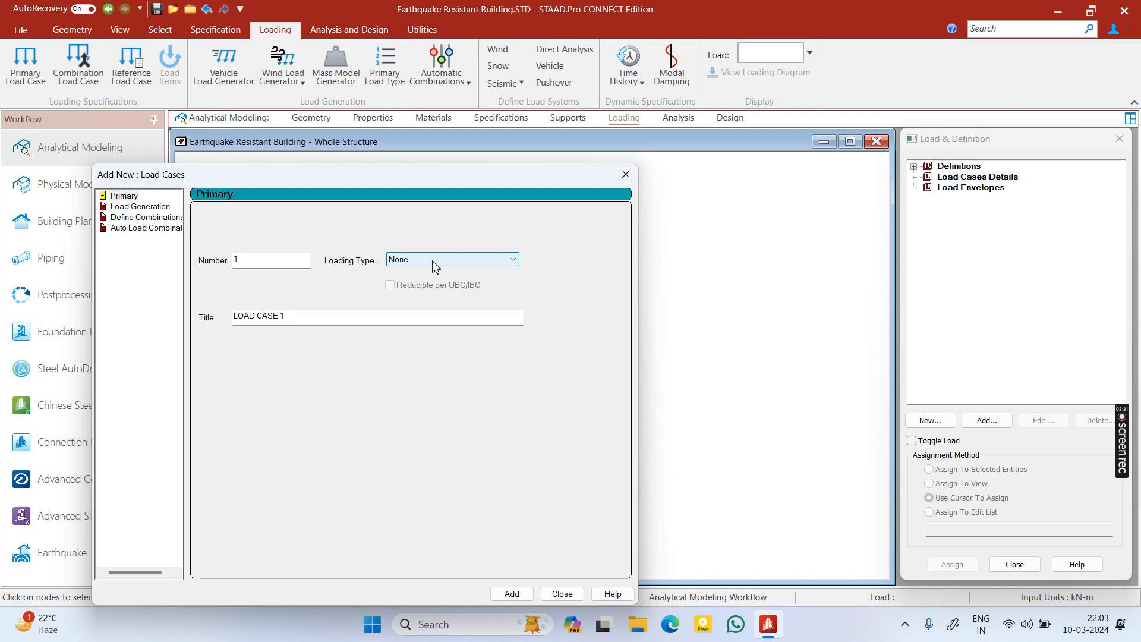
left_click_drag(506, 177, 546, 160)
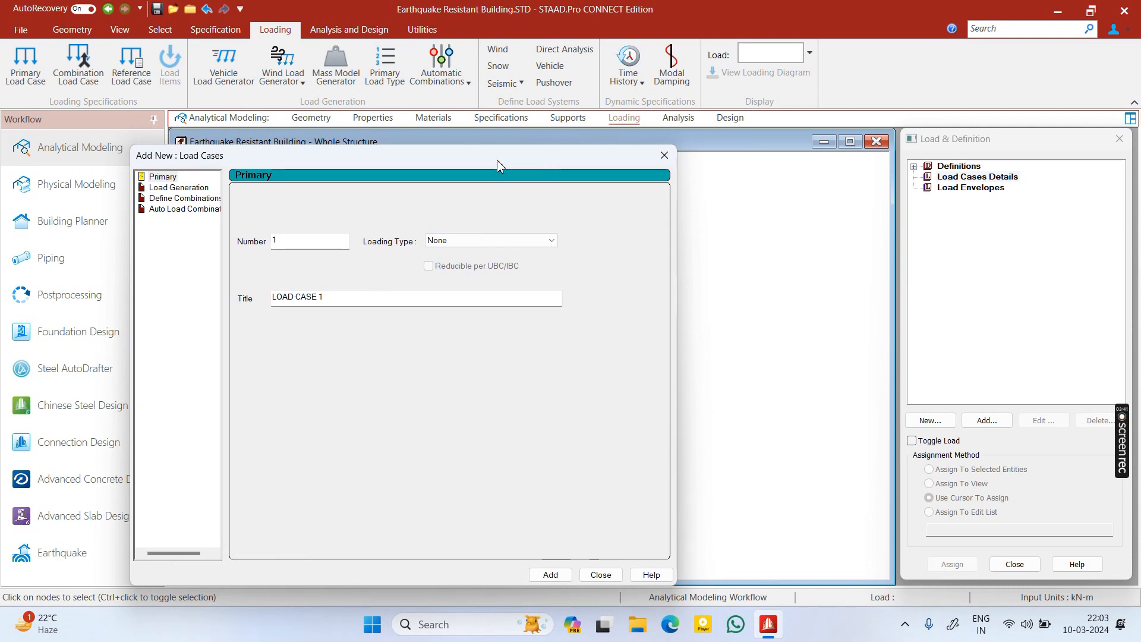
left_click_drag(497, 160, 536, 176)
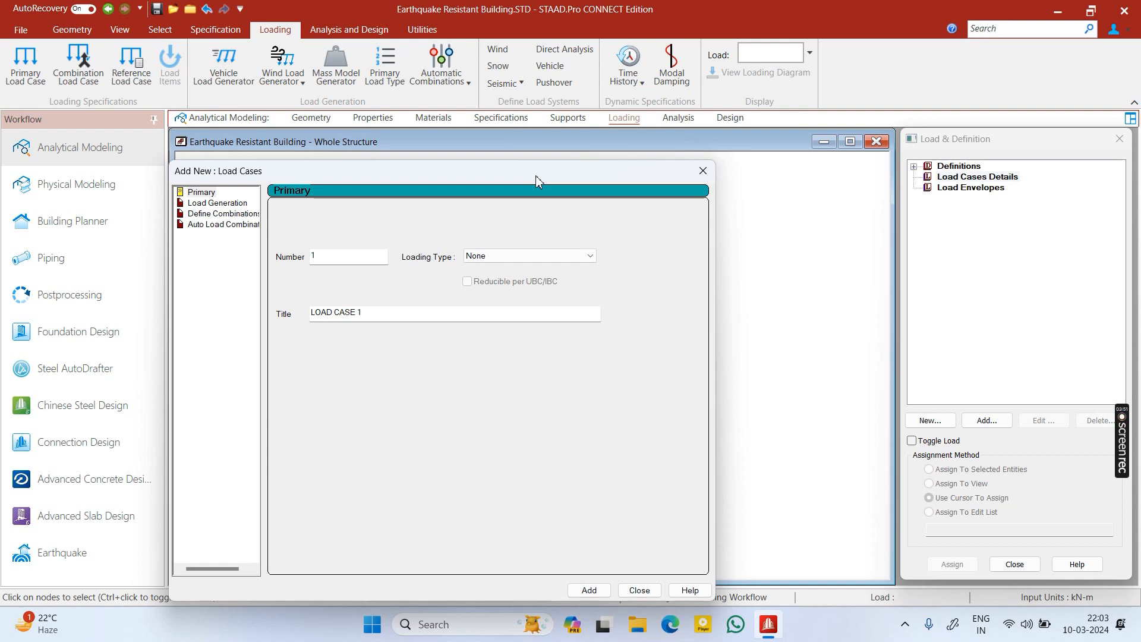
left_click_drag(566, 176, 510, 169)
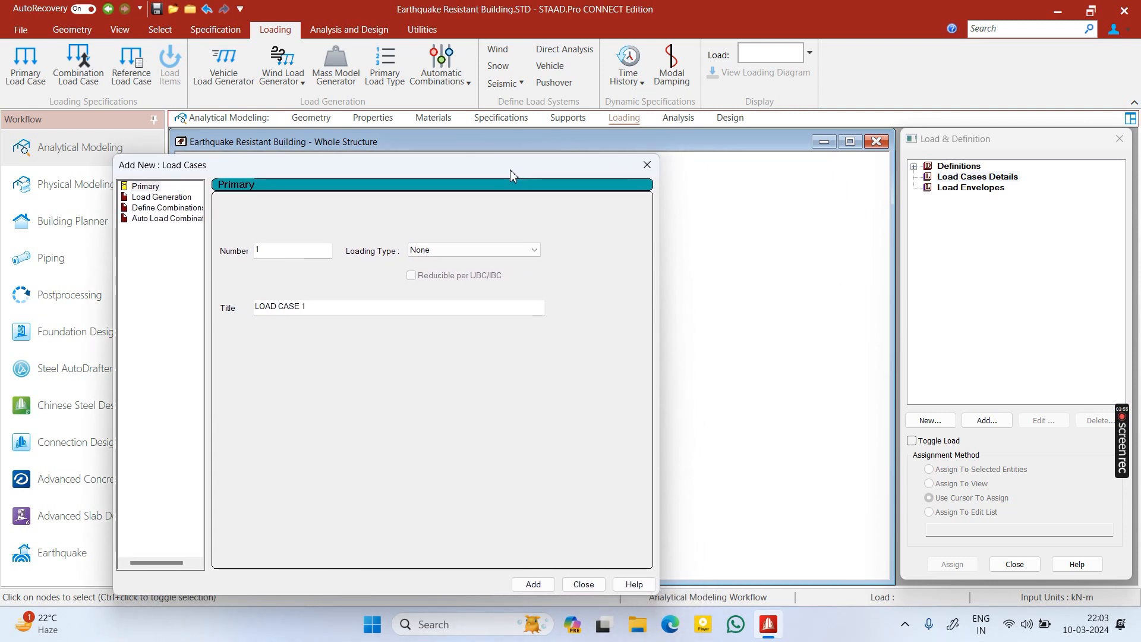
left_click_drag(510, 171, 565, 142)
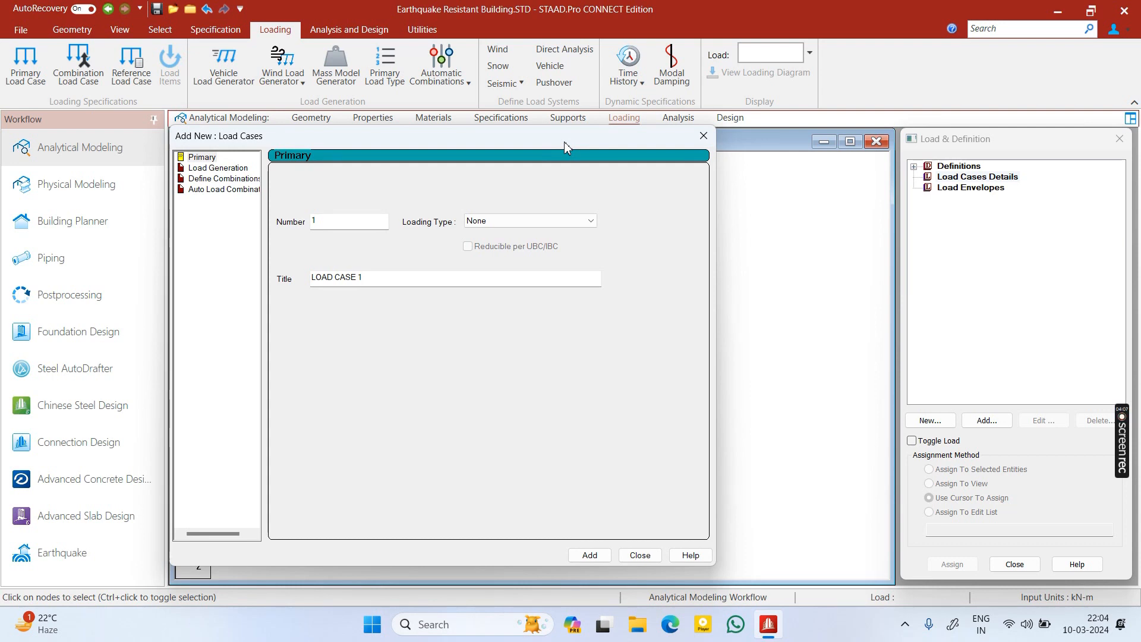
left_click_drag(565, 142, 579, 160)
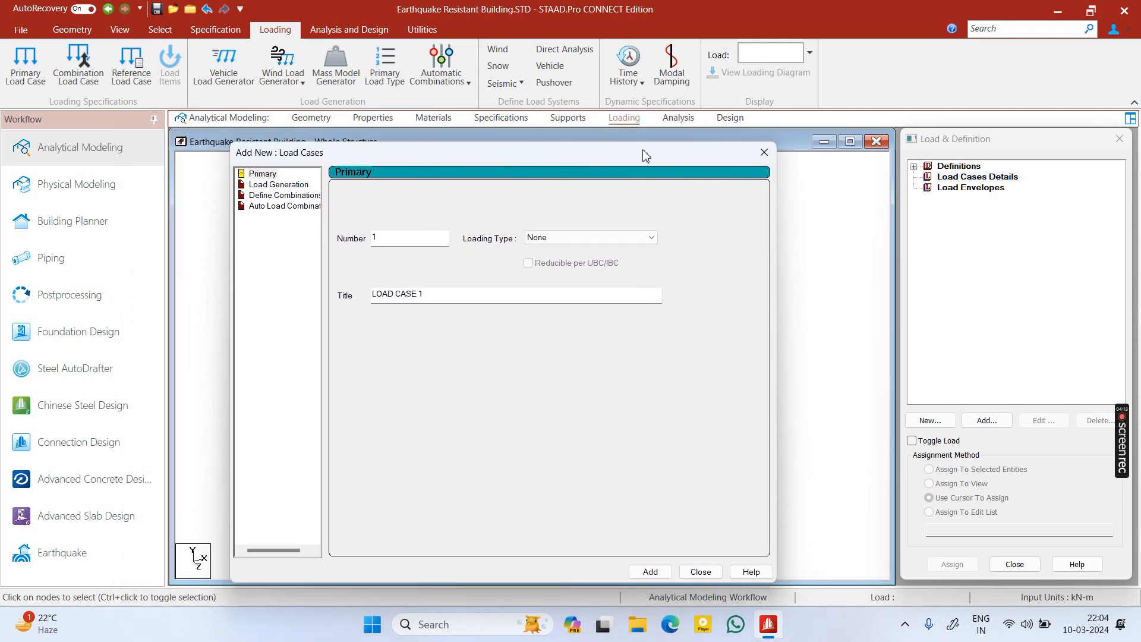
Add primary load case 1 with loading type Seismic-H and the title EQ X
left_click(567, 238)
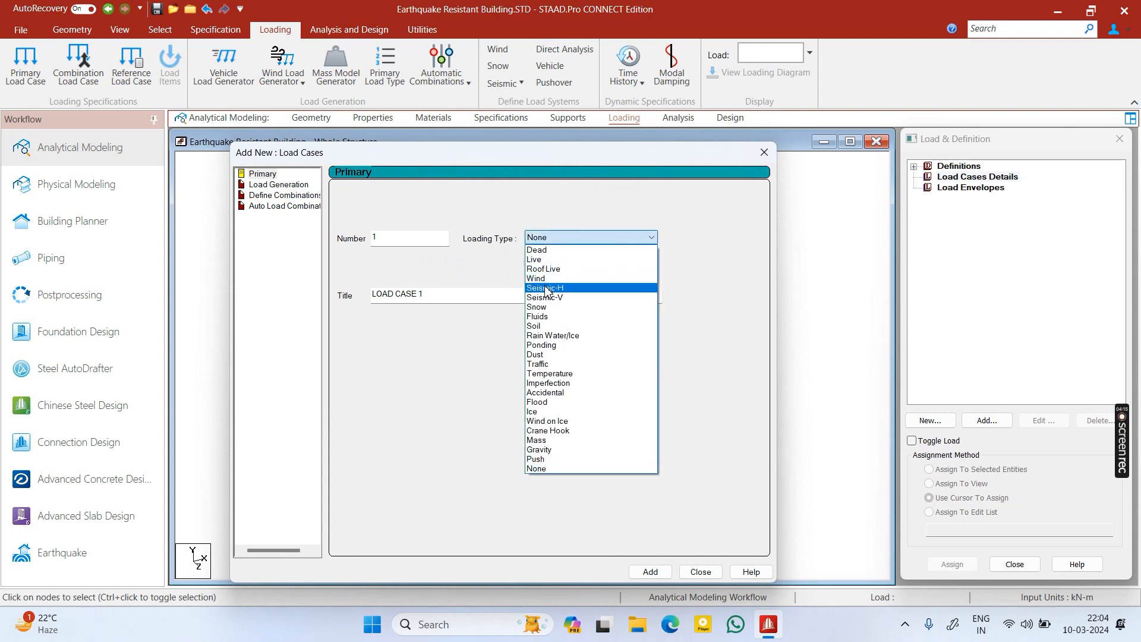
left_click(544, 287)
left_click(458, 295)
left_click_drag(459, 295, 272, 311)
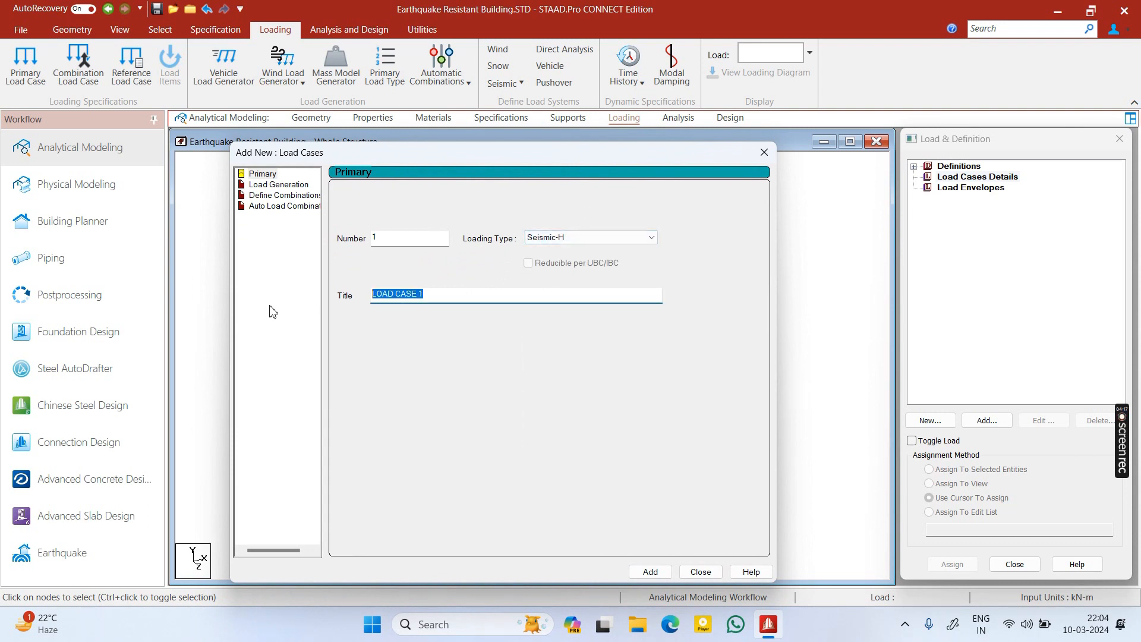
type("EQ X")
key("Return")
Add a second Seismic-H primary load case titled EQ Z
key("ctrl+a")
type("EQ ")
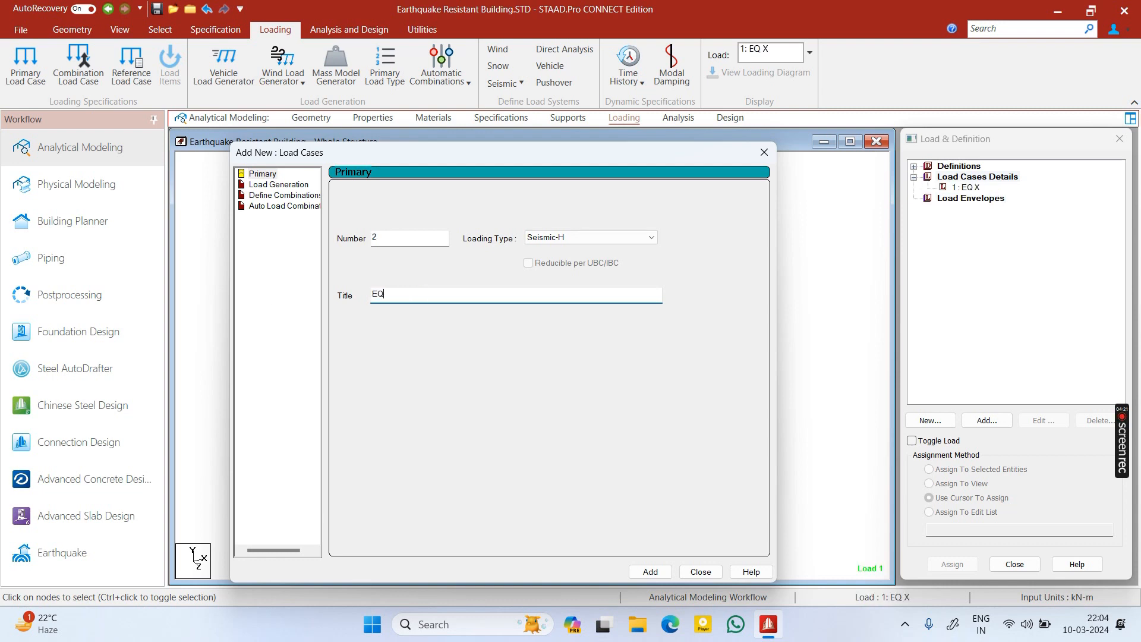
type("Z")
key("Return")
Add primary load case 3 with loading type Dead and the title DL, and finish adding load cases
left_click(556, 238)
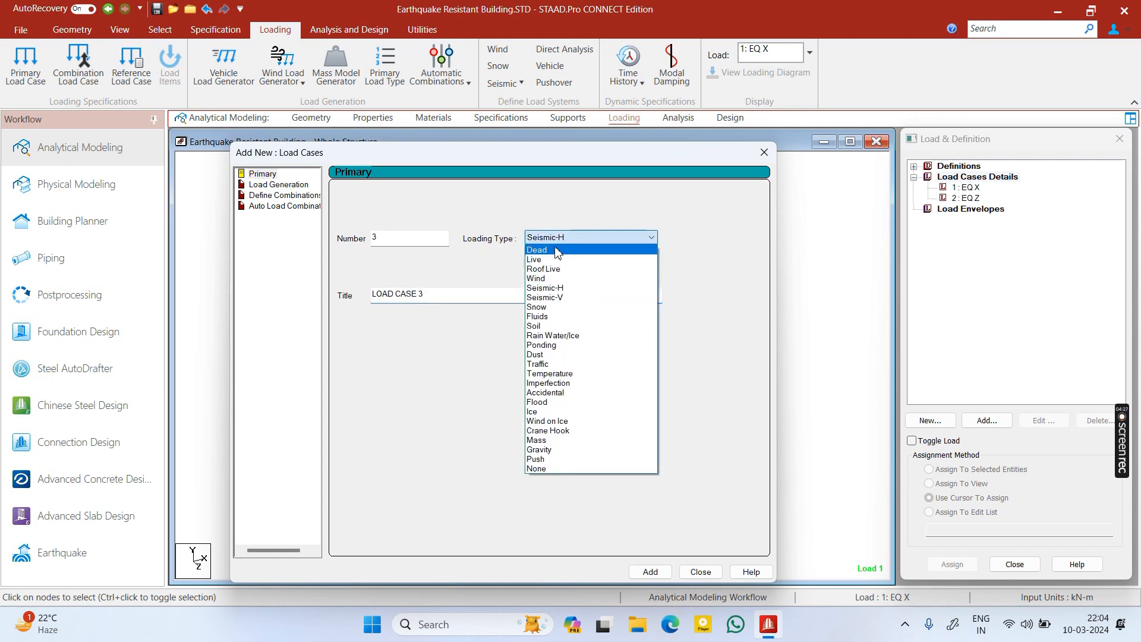
left_click(526, 249)
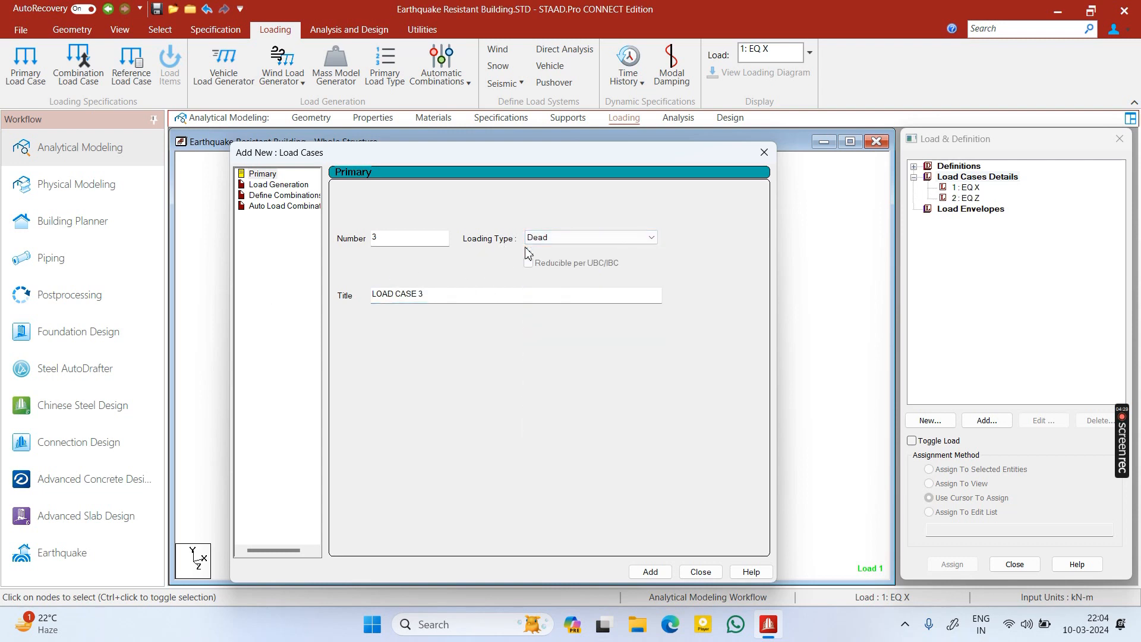
left_click_drag(435, 301, 371, 301)
type("DK\\")
key("BackSpace")
type("L")
key("Return")
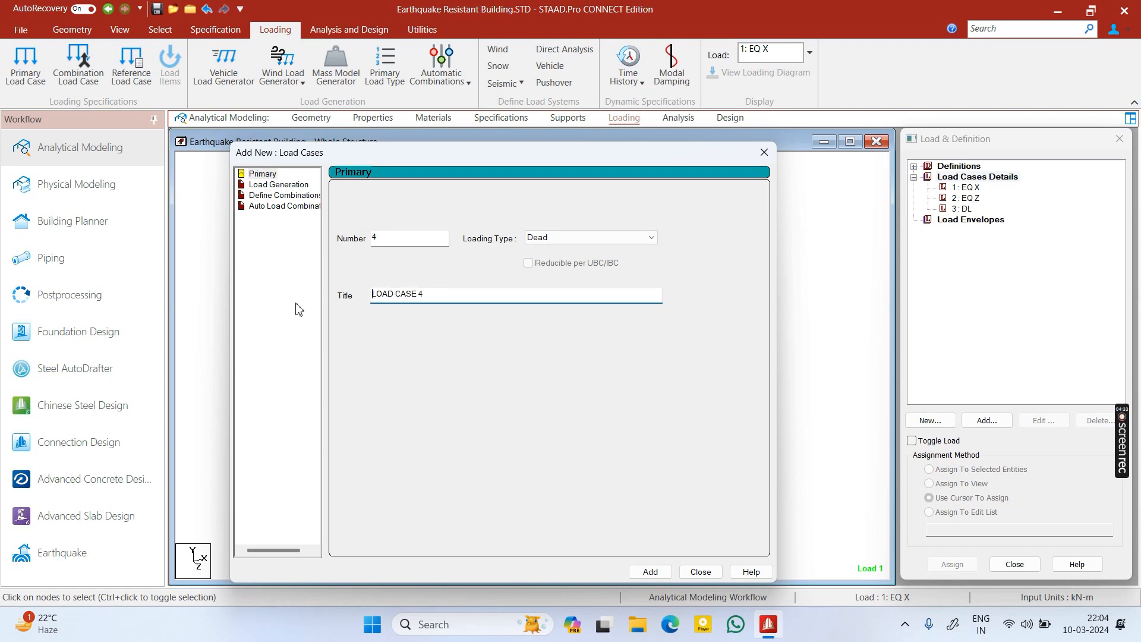
left_click(701, 572)
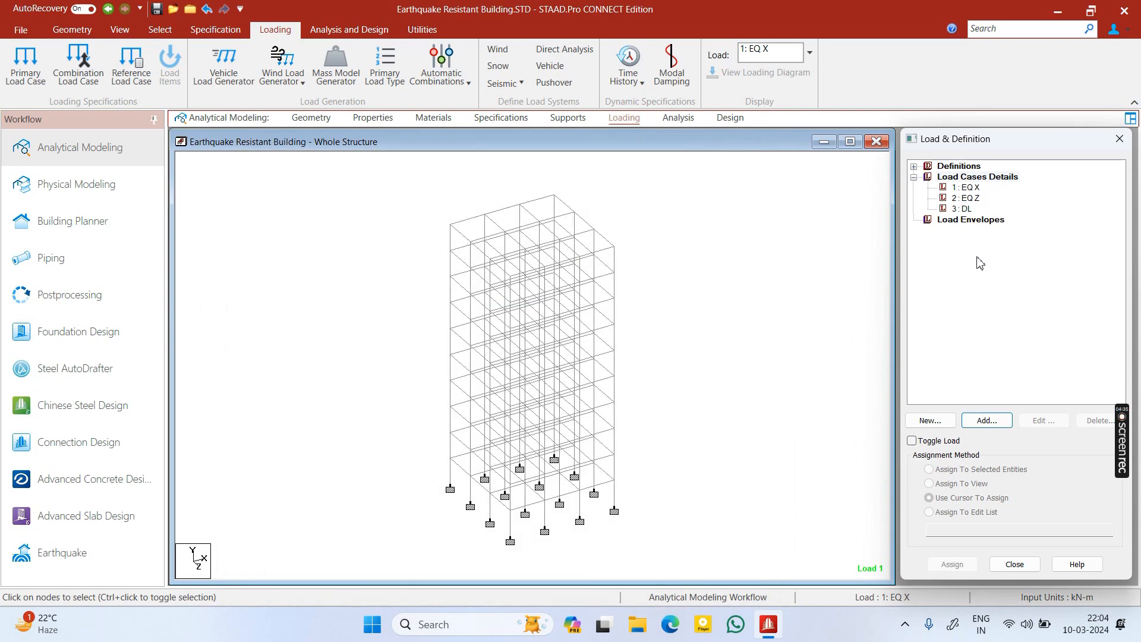
Start a new seismic definition using the code Indian:IS 1893 (Part 1):2016
left_click(987, 420)
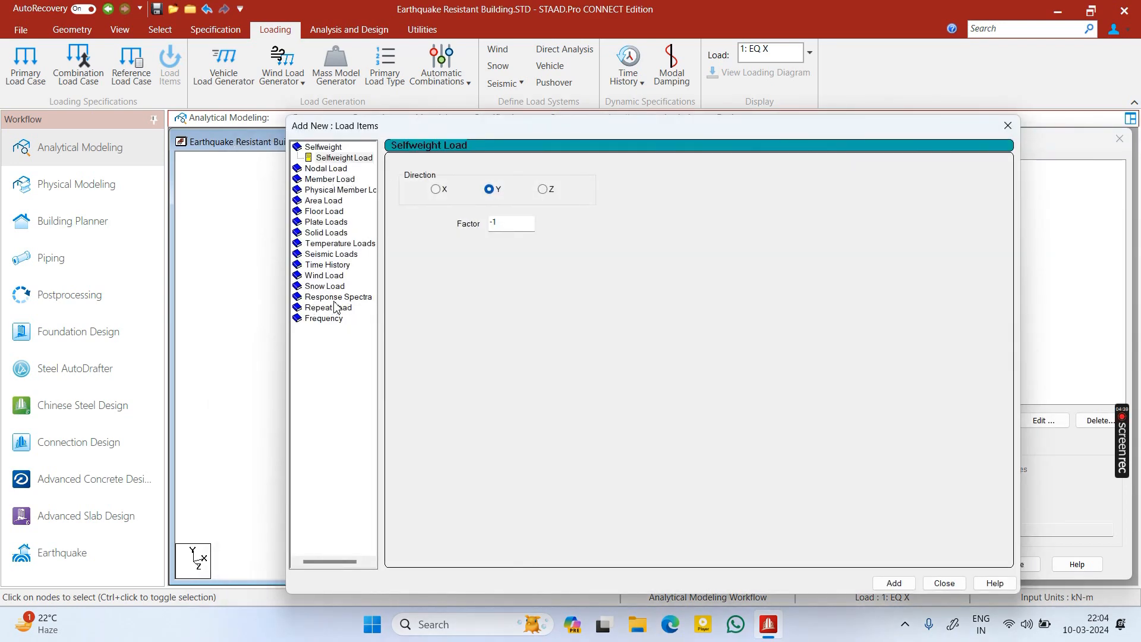
left_click(1007, 125)
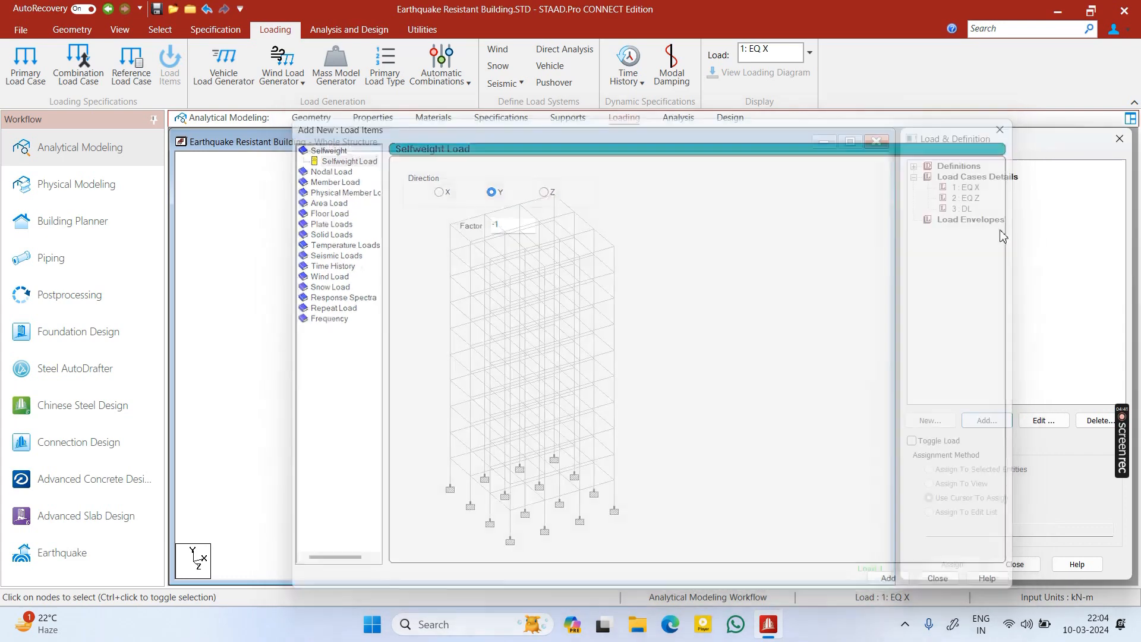
left_click(913, 166)
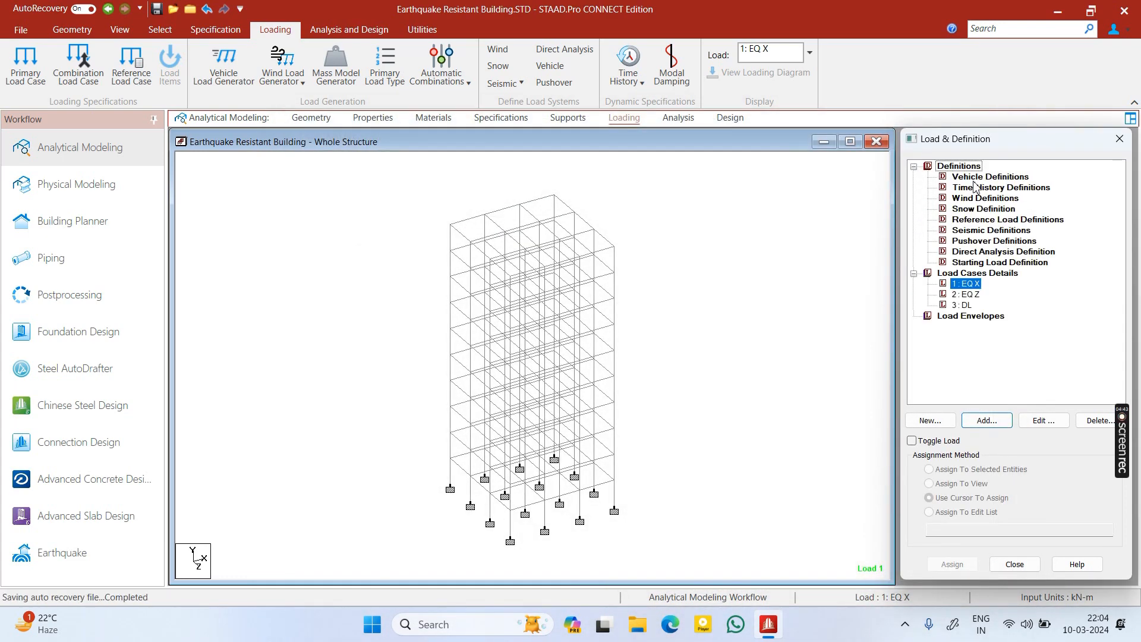
left_click(985, 231)
left_click(991, 420)
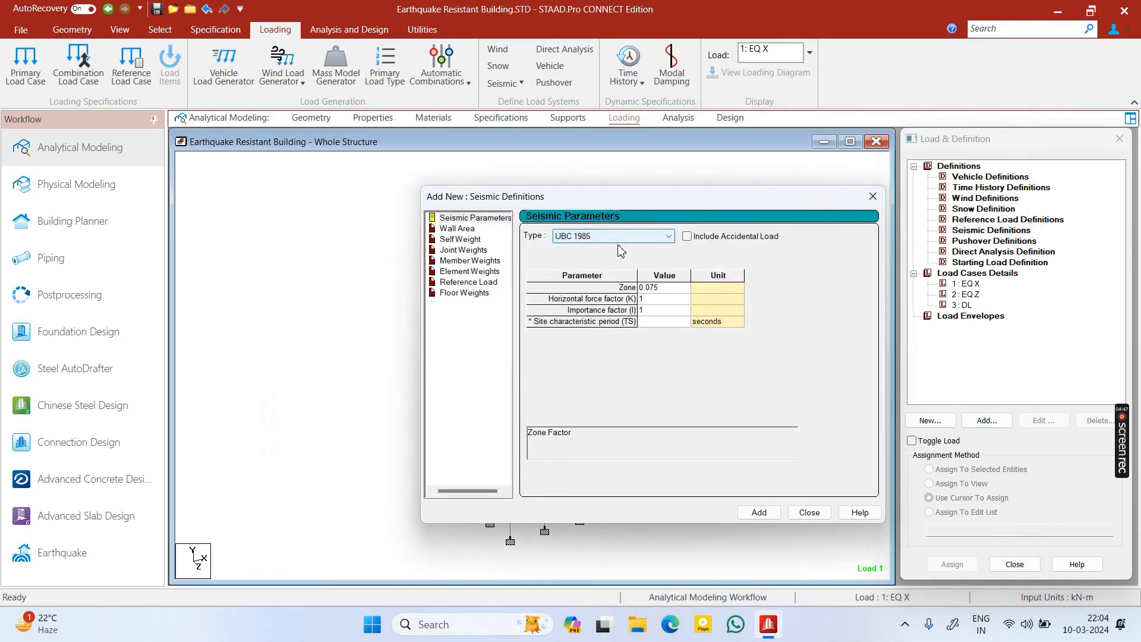
left_click(621, 237)
left_click(624, 401)
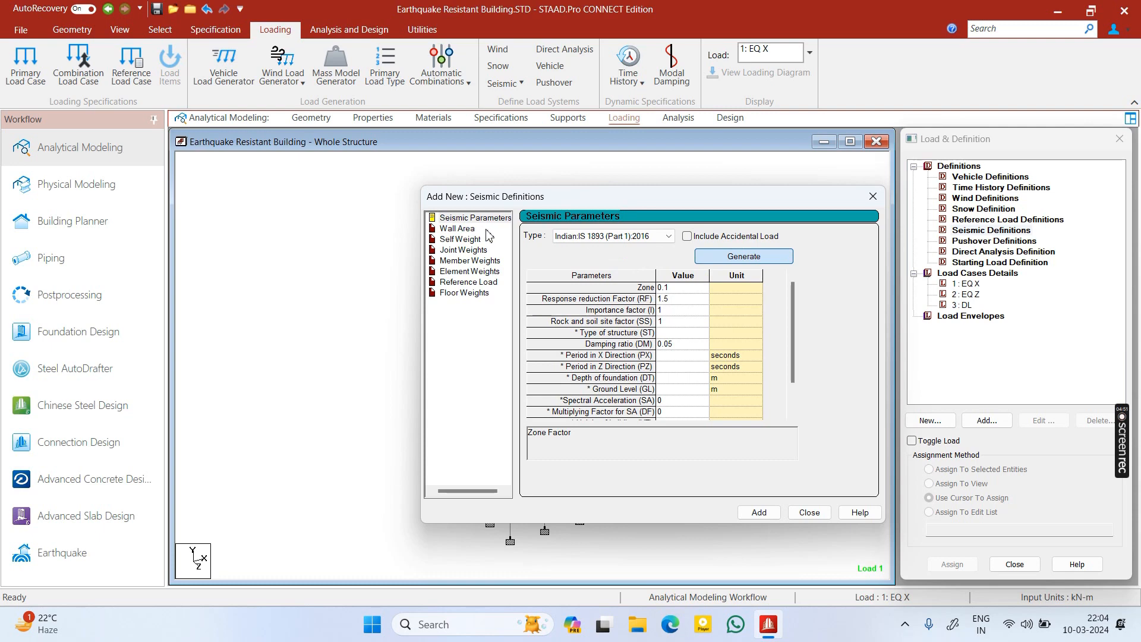
Start generating the IS 1893 seismic parameters and choose Delhi as the city for the zone factor
left_click(744, 257)
left_click(627, 263)
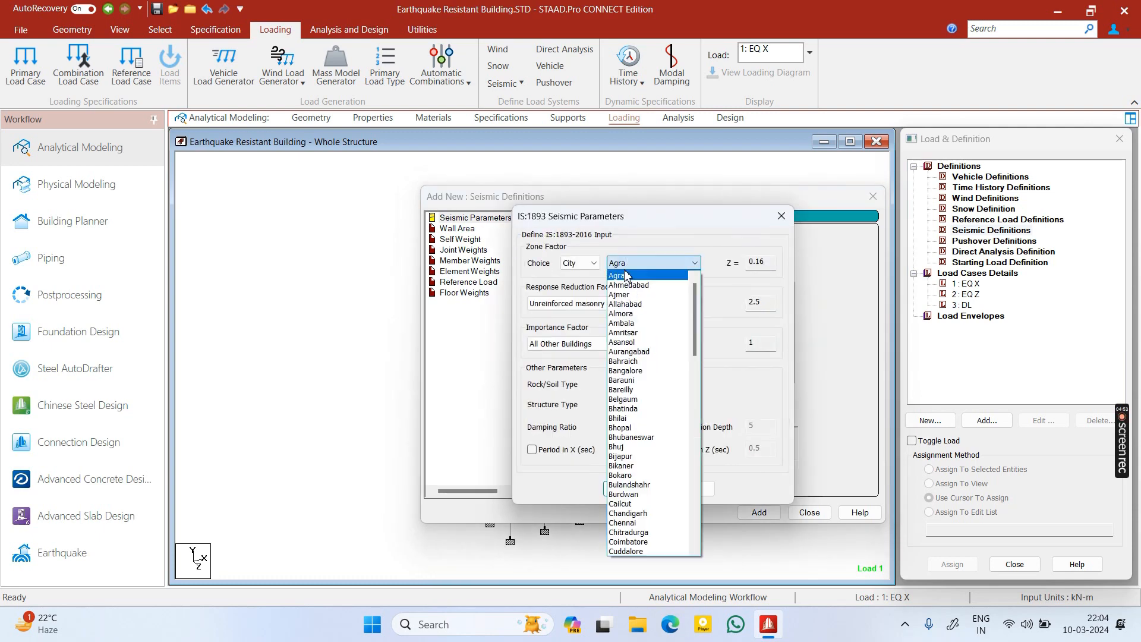
scroll(630, 416, "down", 3)
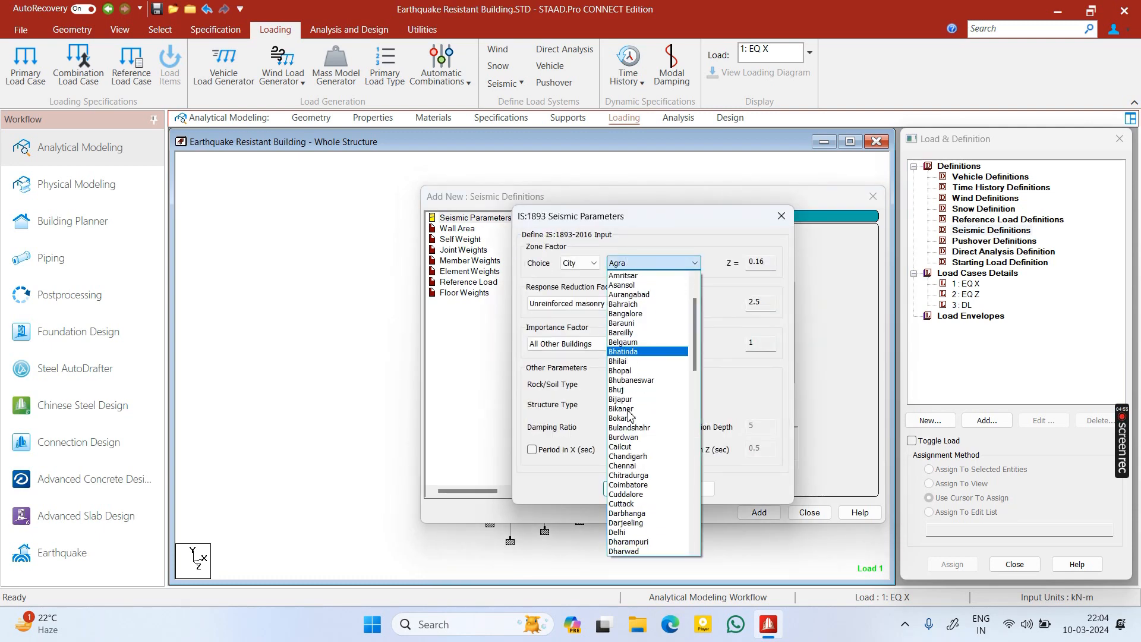
left_click(630, 475)
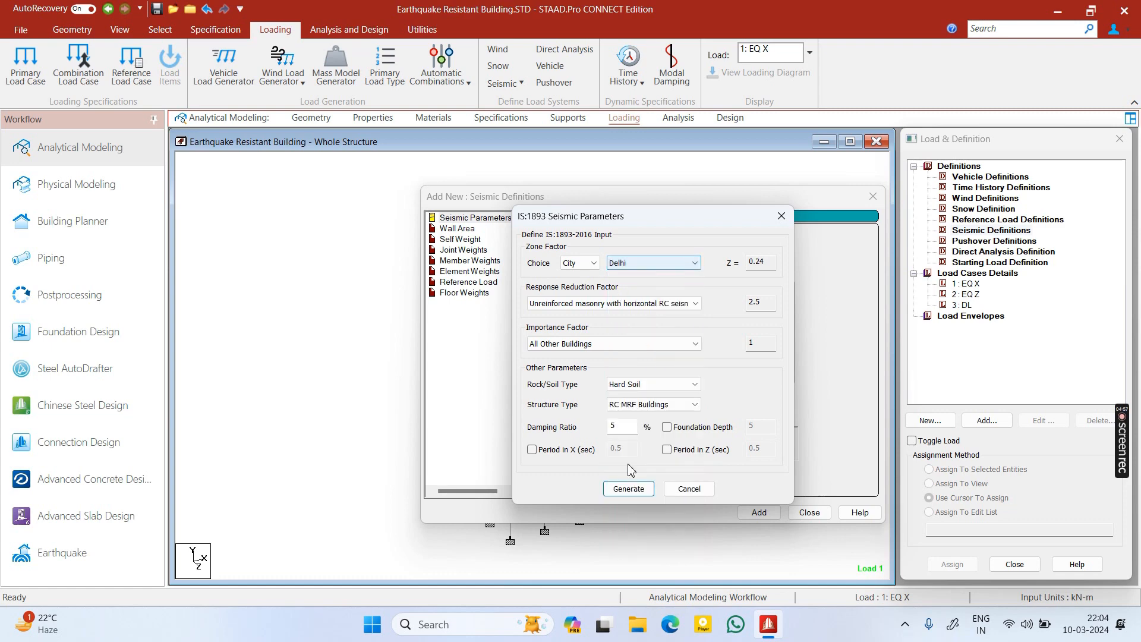
Set the response reduction factor to RC buildings with Ordinary Moment Resisting Frame and the importance factor to Residential or commercial Buildings
left_click(630, 304)
scroll(564, 333, "up", 2)
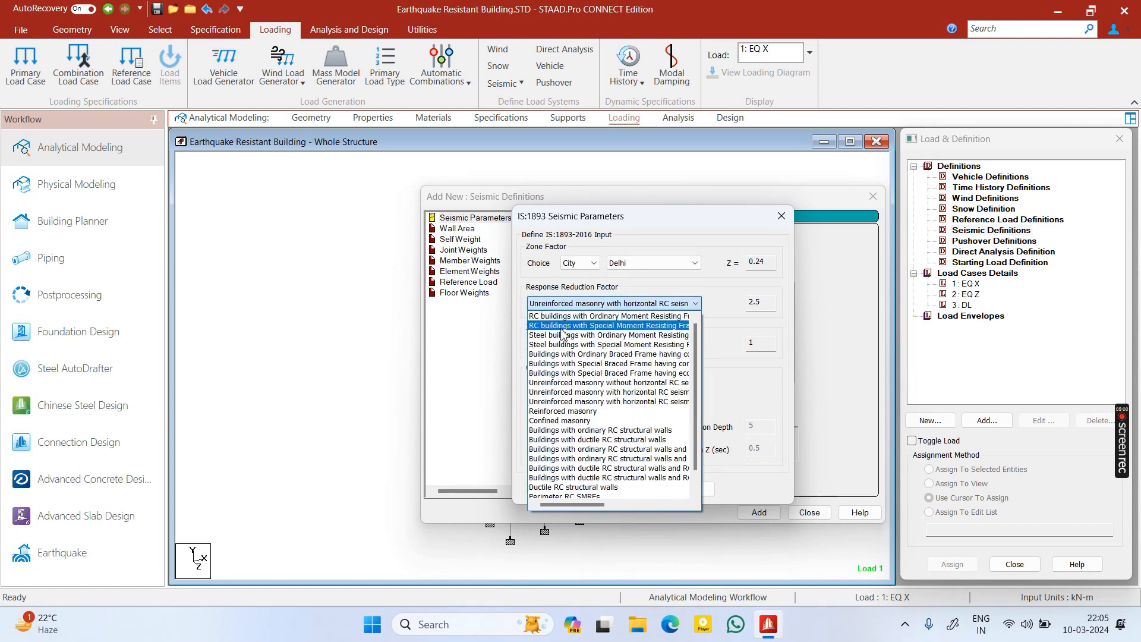
left_click(620, 315)
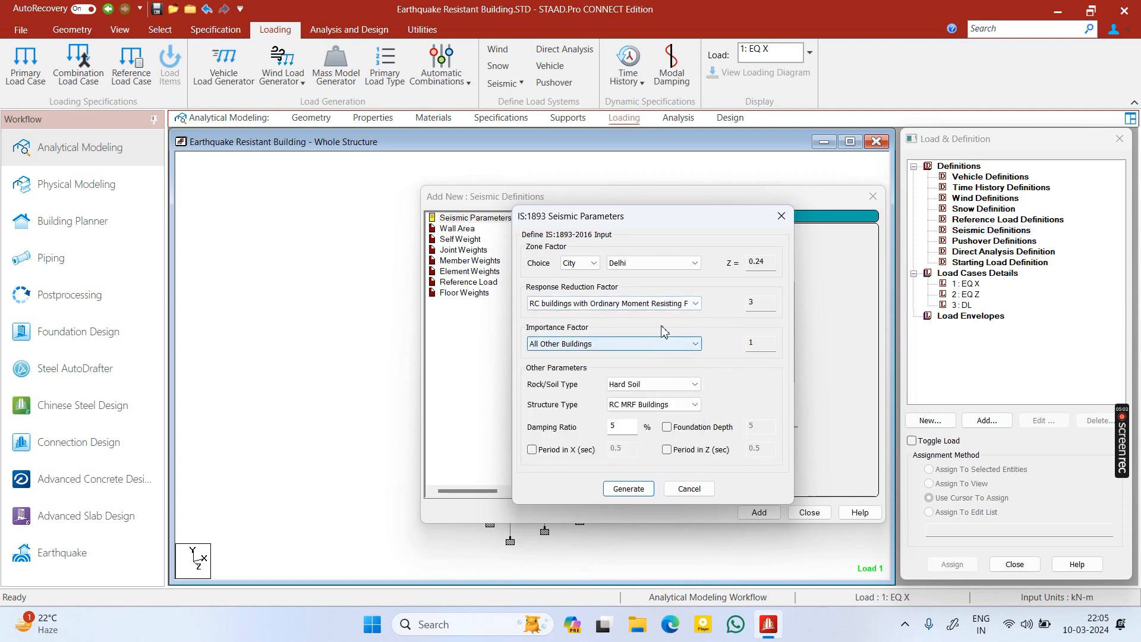
left_click(617, 344)
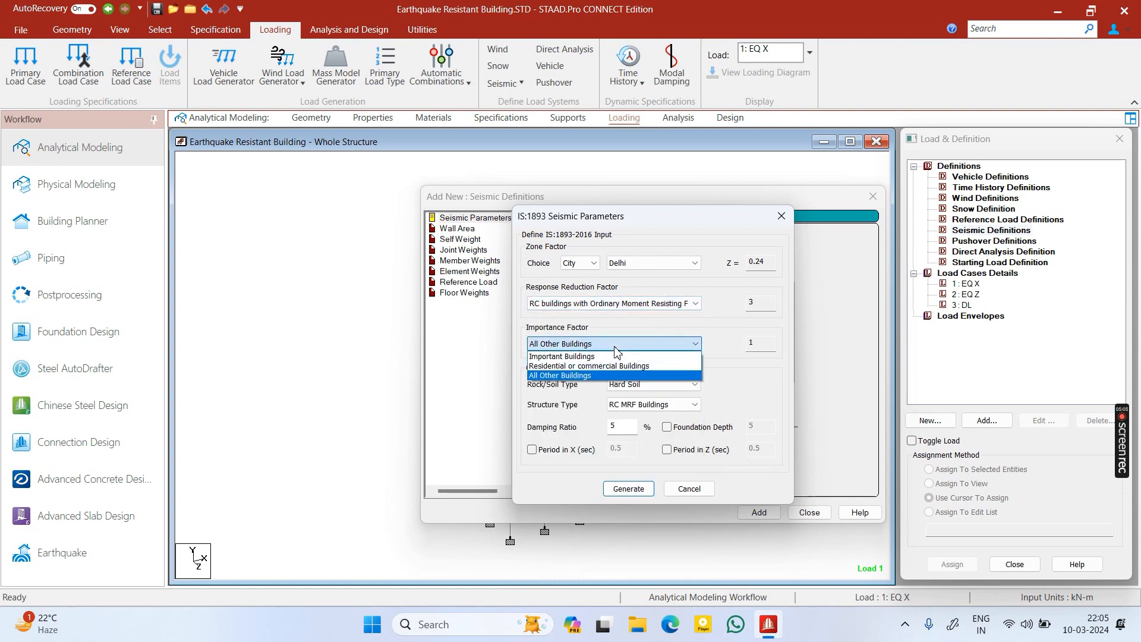
left_click(618, 366)
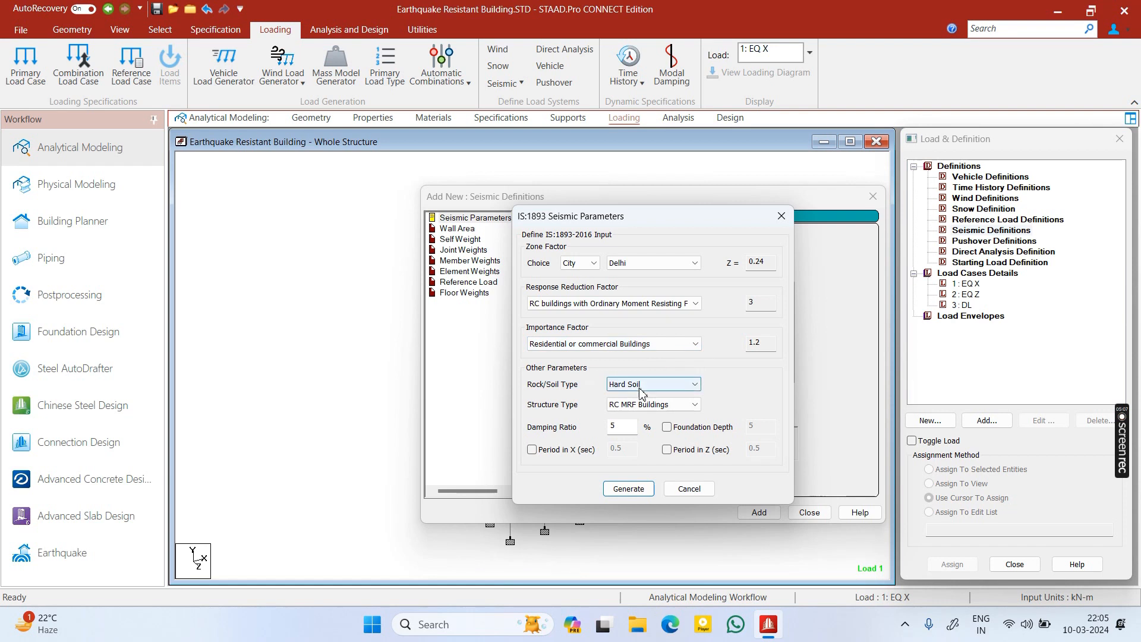
Set the soil type to Medium Soil and the structure type to All other Buildings, and add the generated seismic parameters to the definition
left_click(641, 387)
left_click(644, 403)
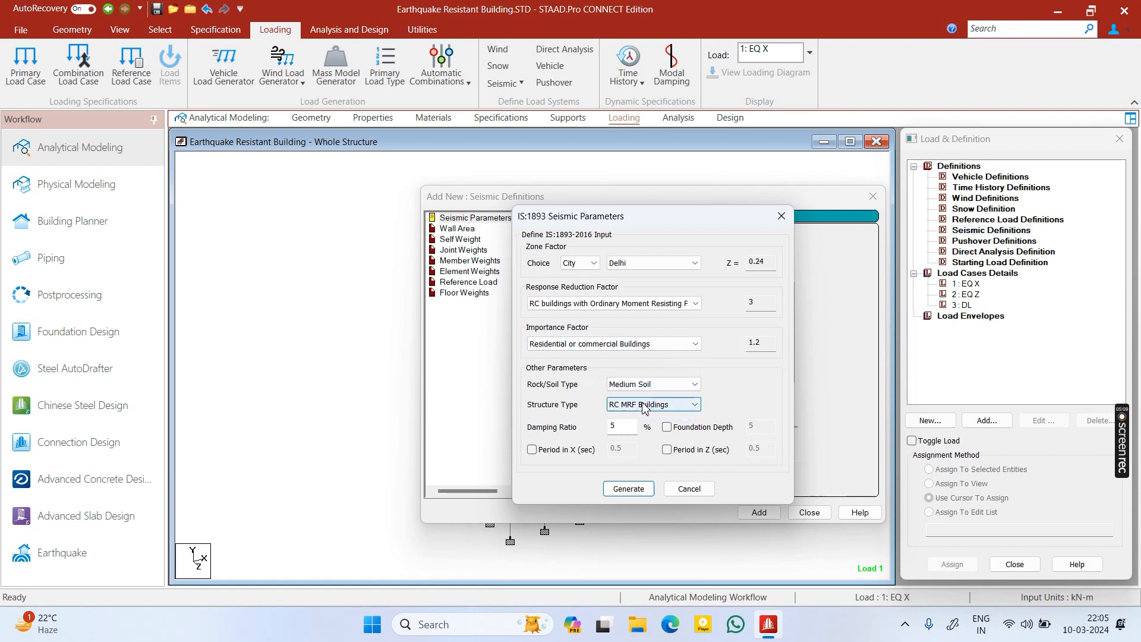
left_click(642, 403)
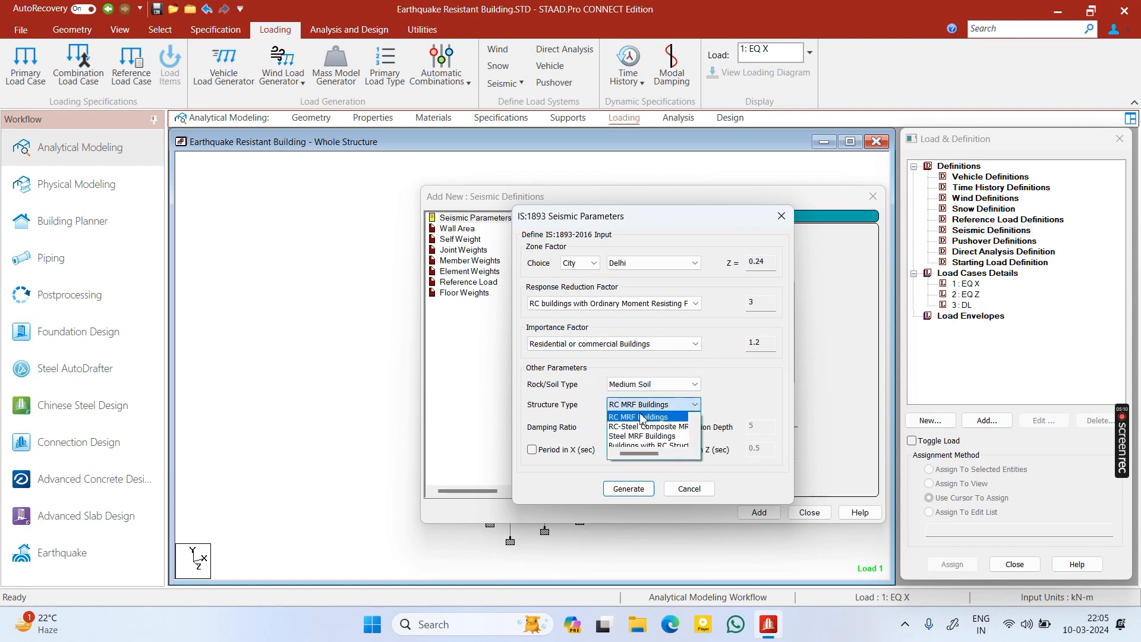
scroll(635, 441, "down", 1)
left_click(646, 443)
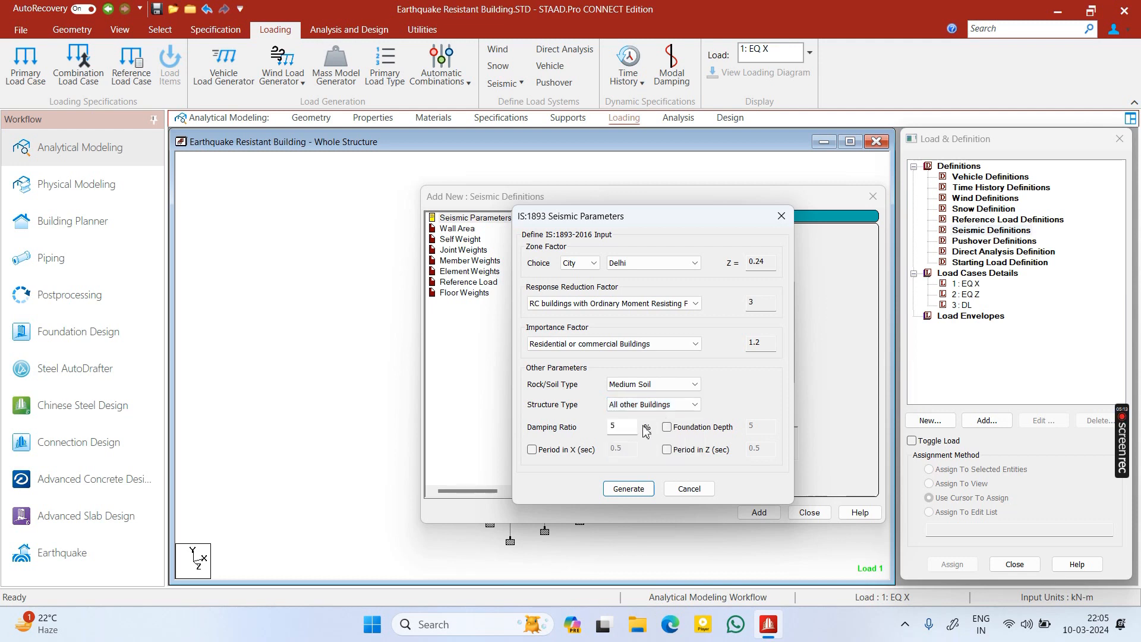
left_click(635, 488)
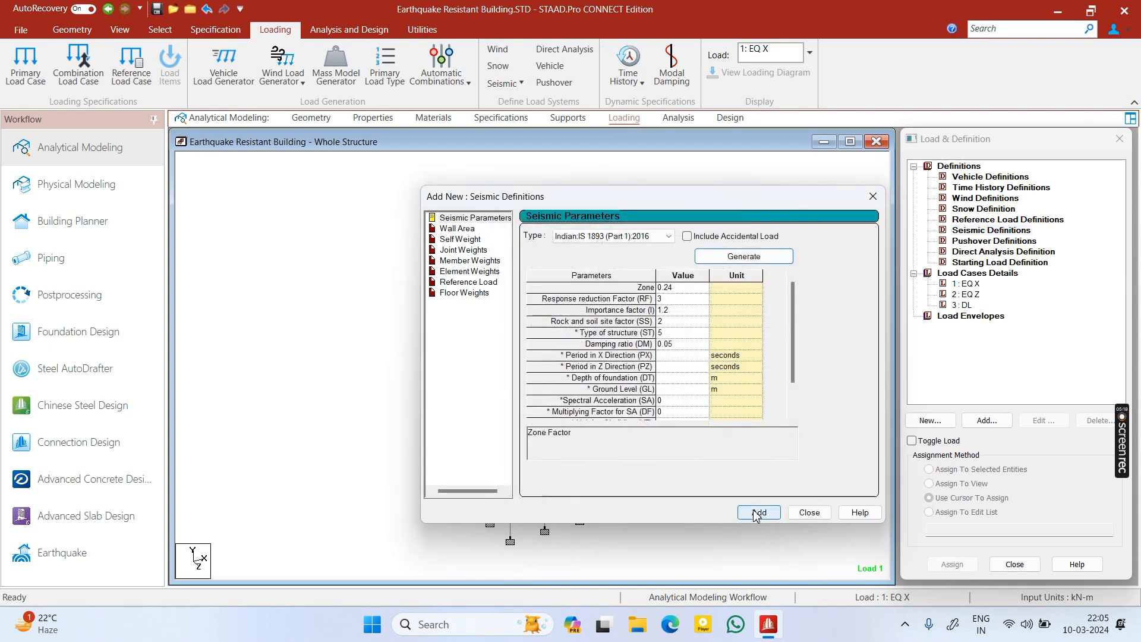
left_click(756, 513)
Add a self-weight factor of 1 to the seismic definition and open its floor weight settings
left_click(467, 229)
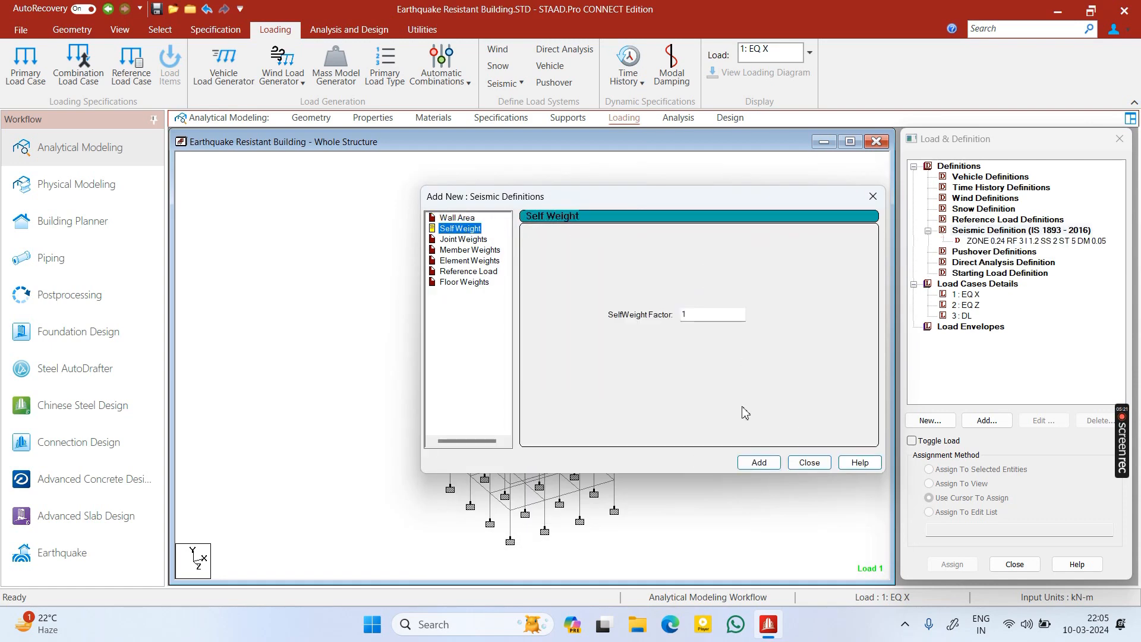
left_click(758, 462)
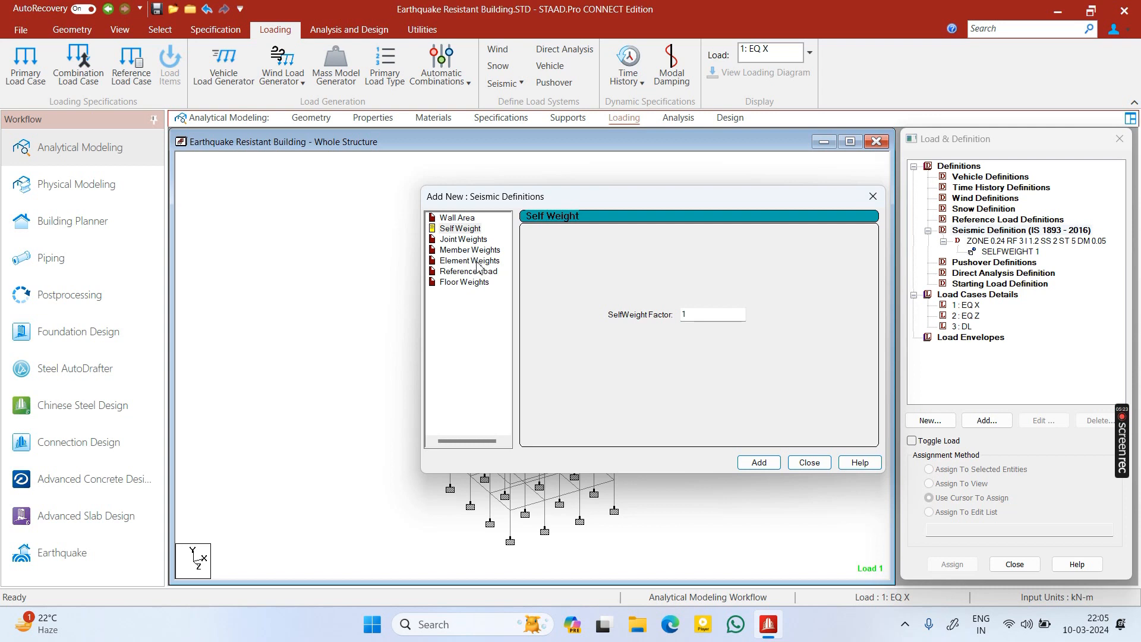
left_click(471, 283)
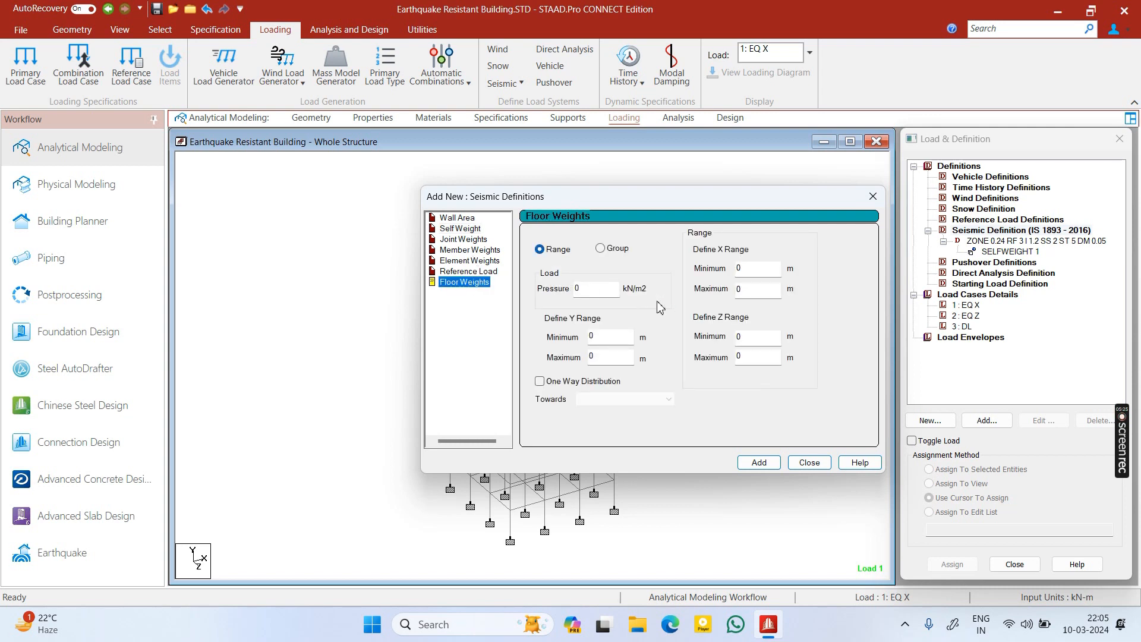
left_click(599, 289)
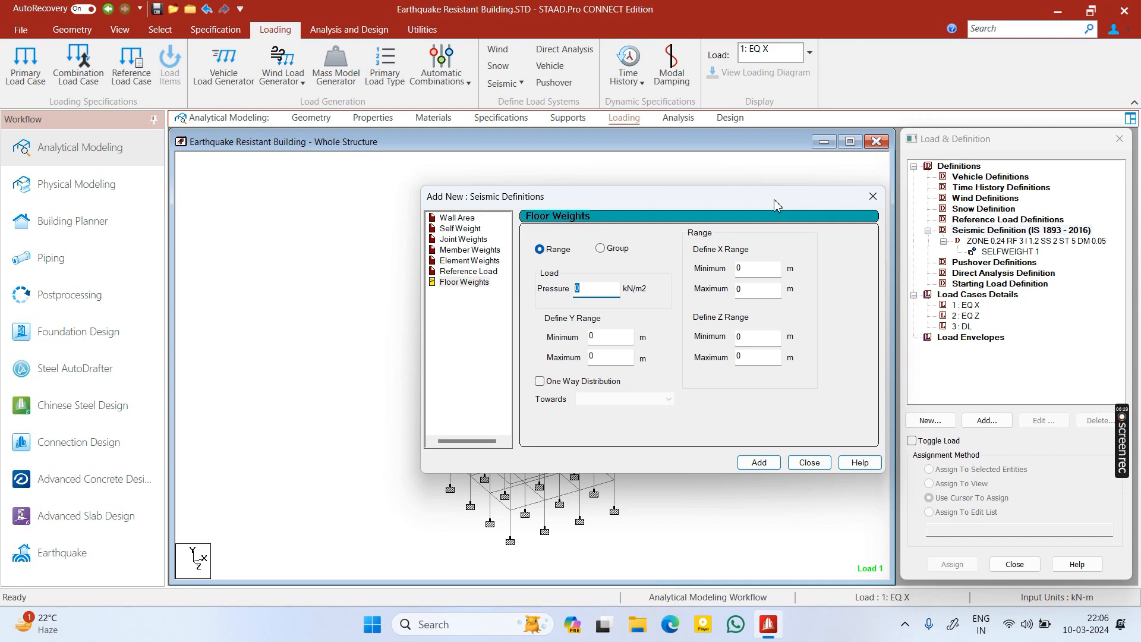
left_click_drag(776, 201, 743, 198)
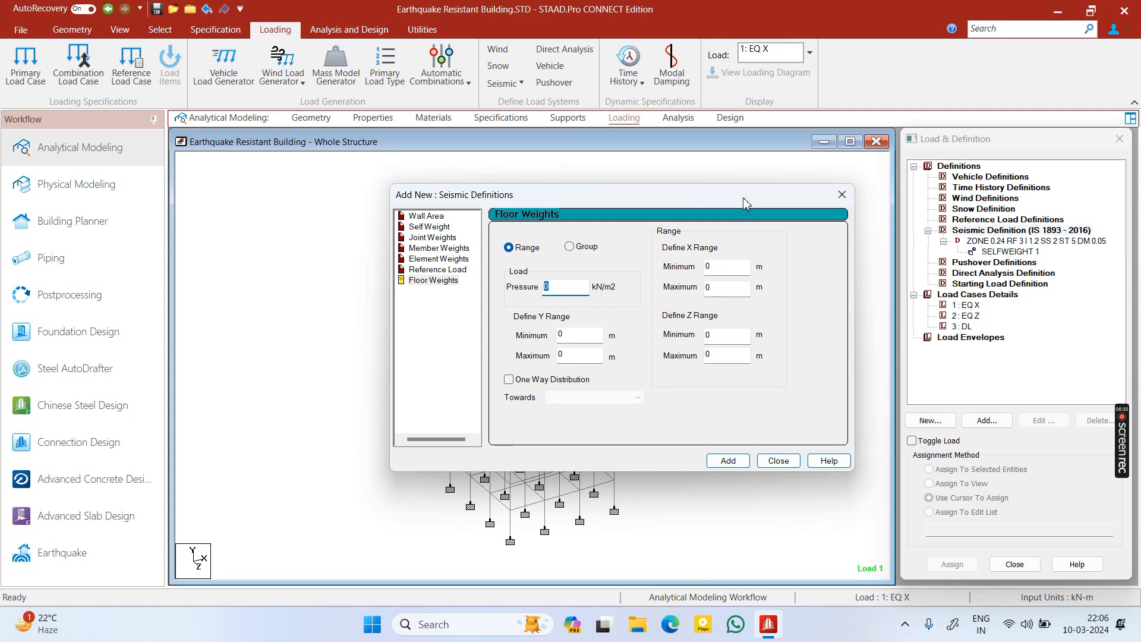
left_click_drag(743, 197, 598, 174)
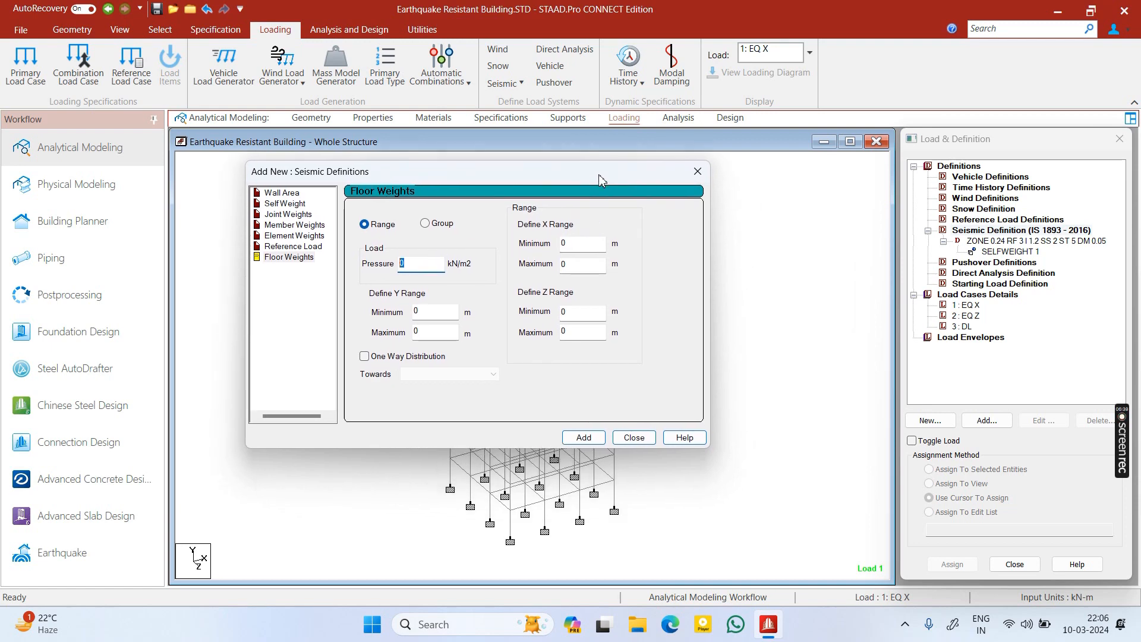
Switch to Calculator and multiply 25 by 0.15 to get the slab load
key("super")
type("cal")
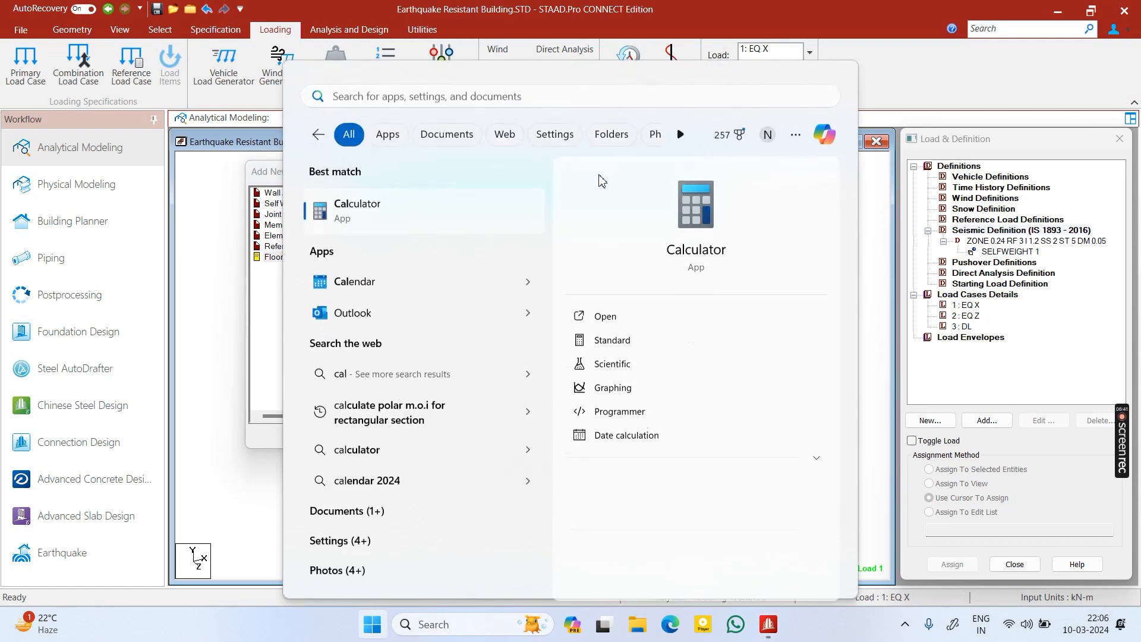
key("Return")
left_click_drag(747, 165, 688, 161)
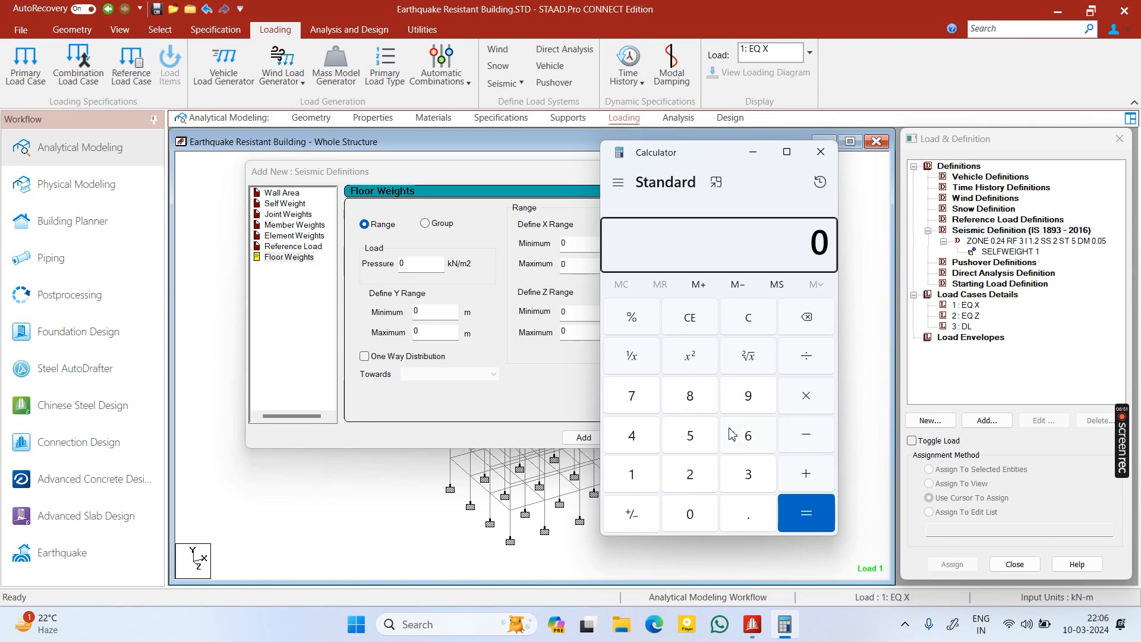
type("25")
key("asterisk")
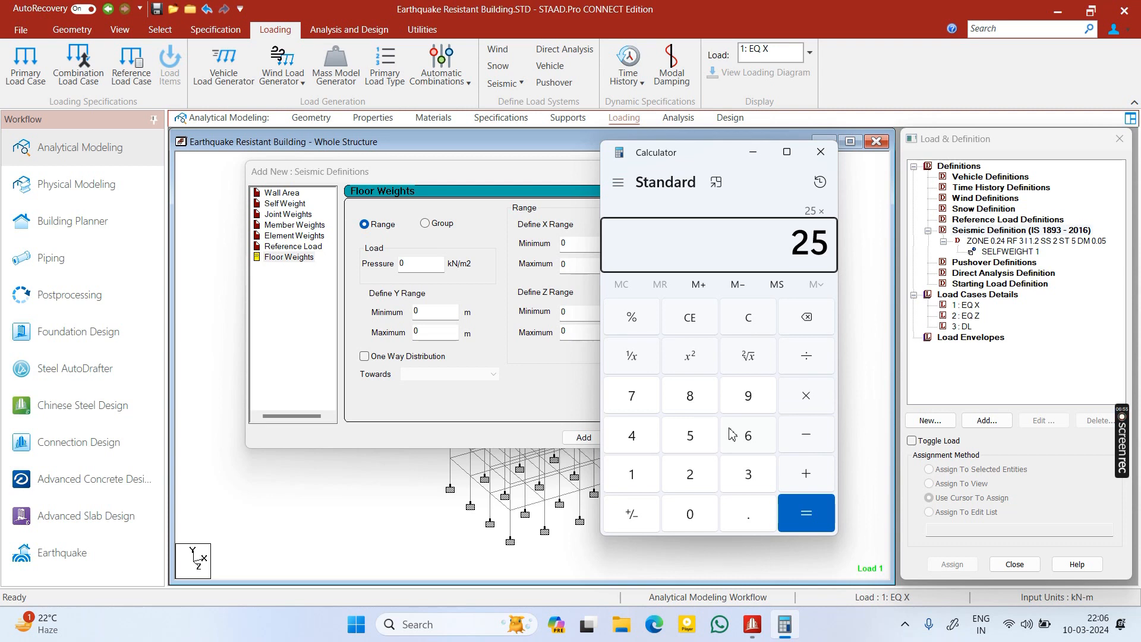
type("0.15")
key("Return")
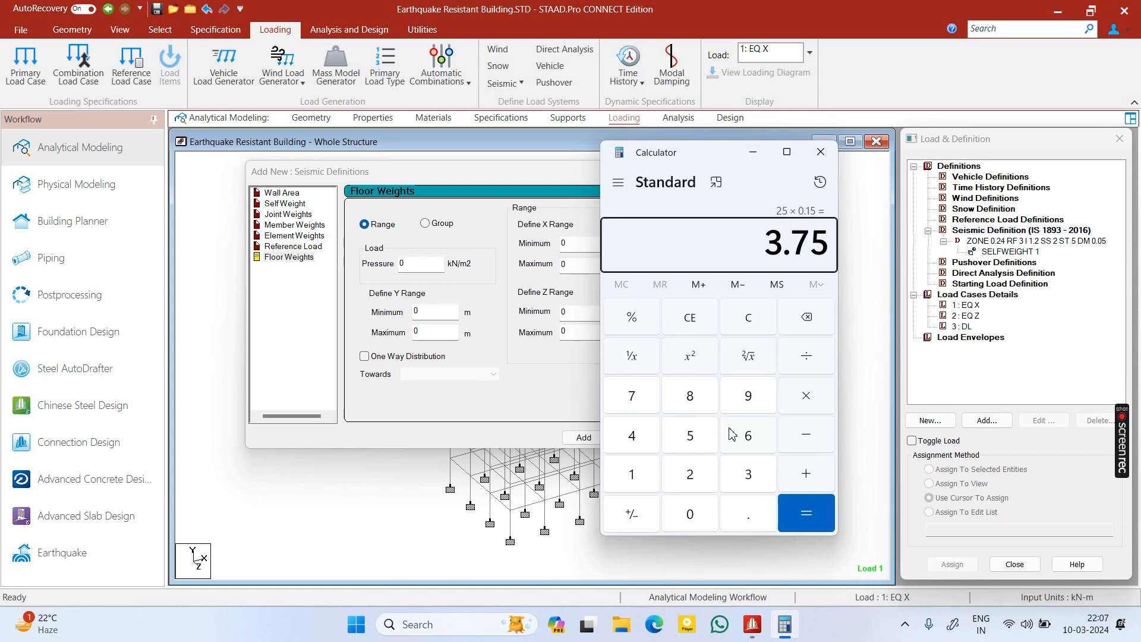
key("plus")
type("0.5")
key("asterisk")
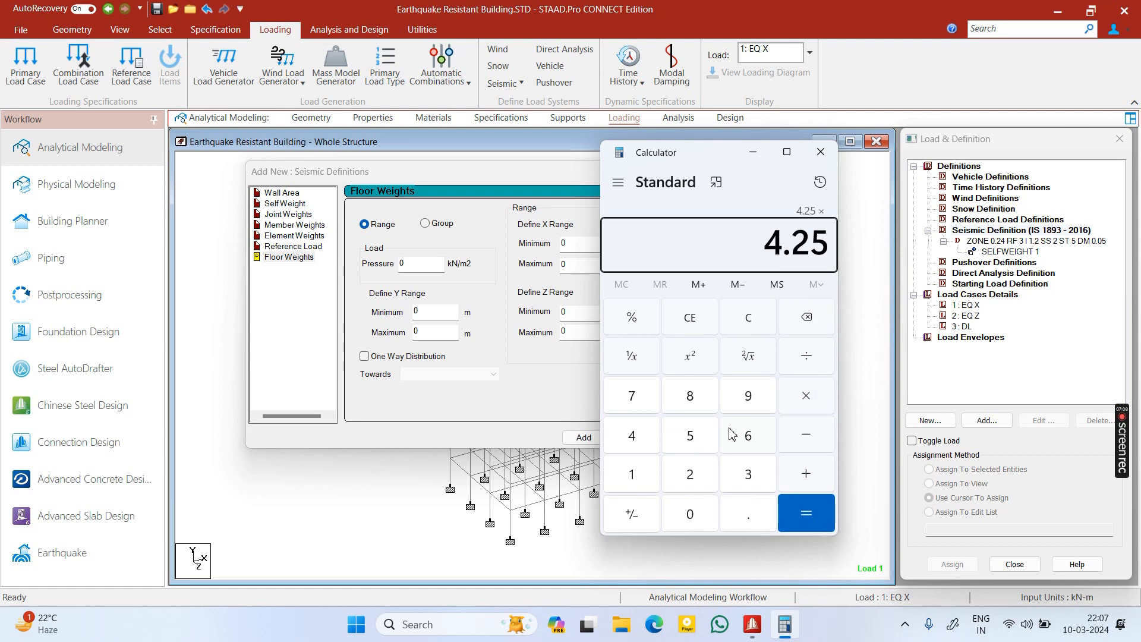
type("06")
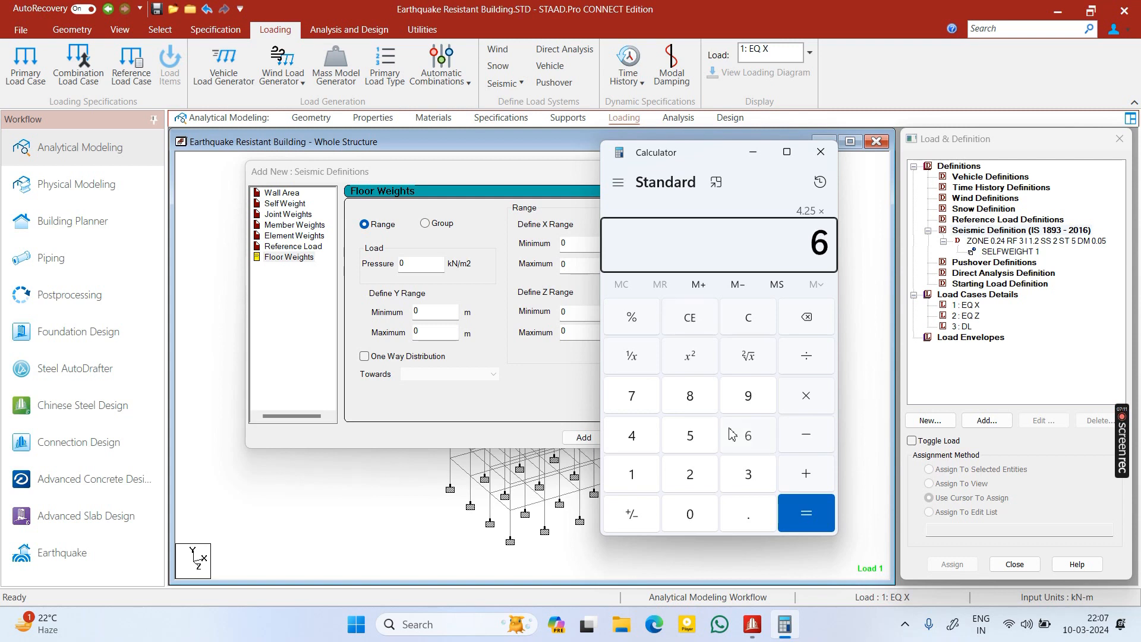
key("Delete")
type("3.")
key("BackSpace")
key("BackSpace")
left_click(826, 159)
Reopen Calculator and add 2 to the slab load of 3.75
key("super")
type("ca")
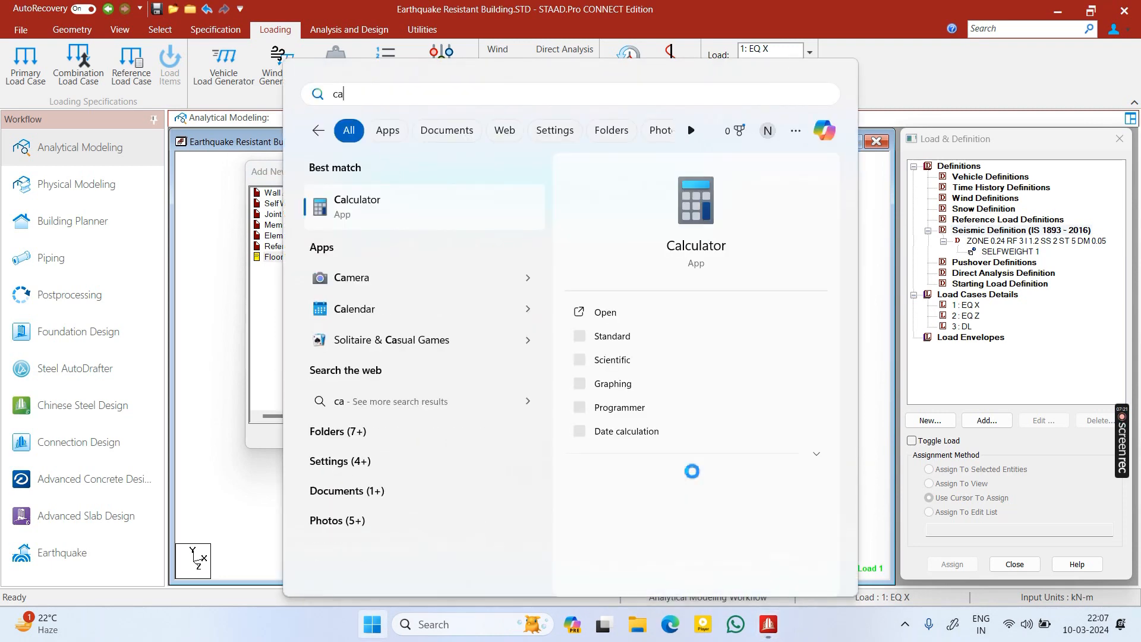
type("l")
key("Return")
type("3.75")
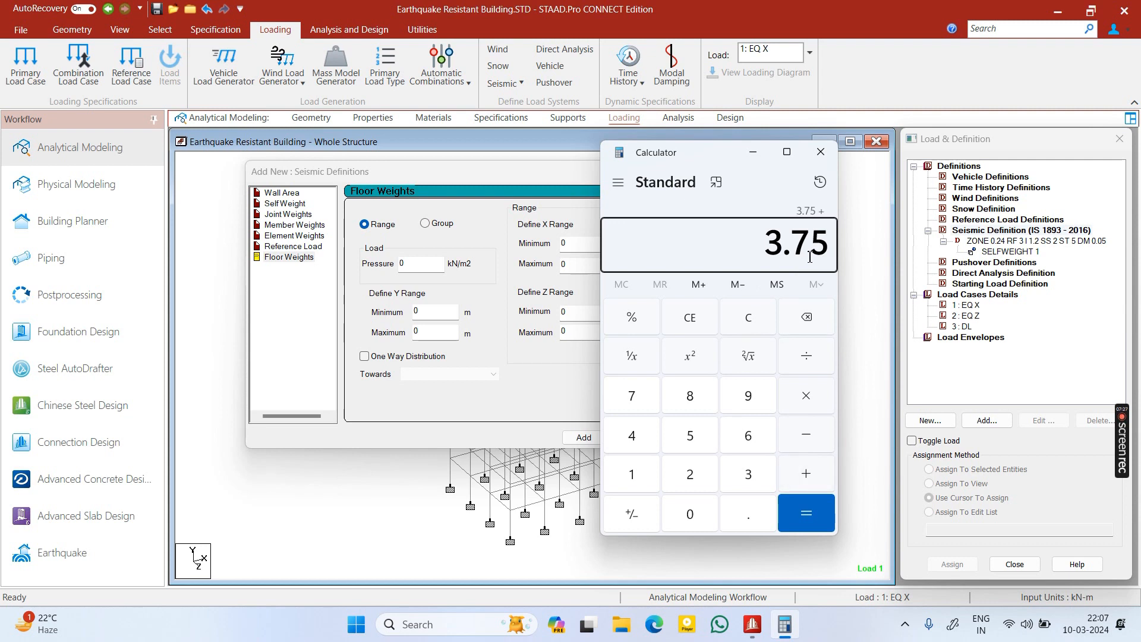
type("0.5")
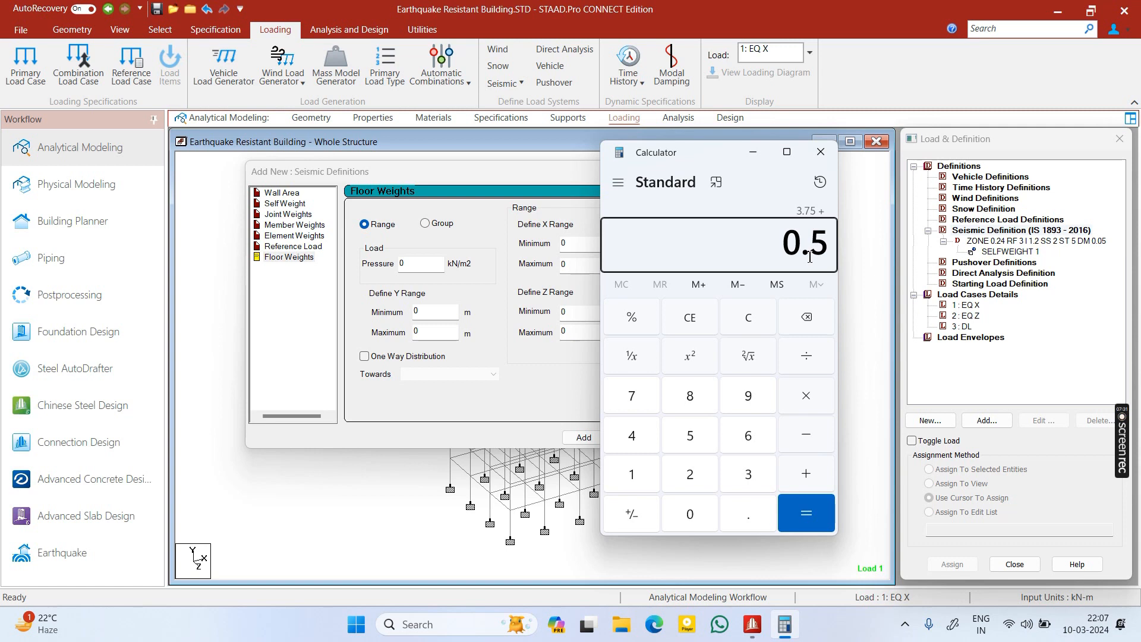
key("BackSpace")
key("BackSpace")
key("2")
key("Return")
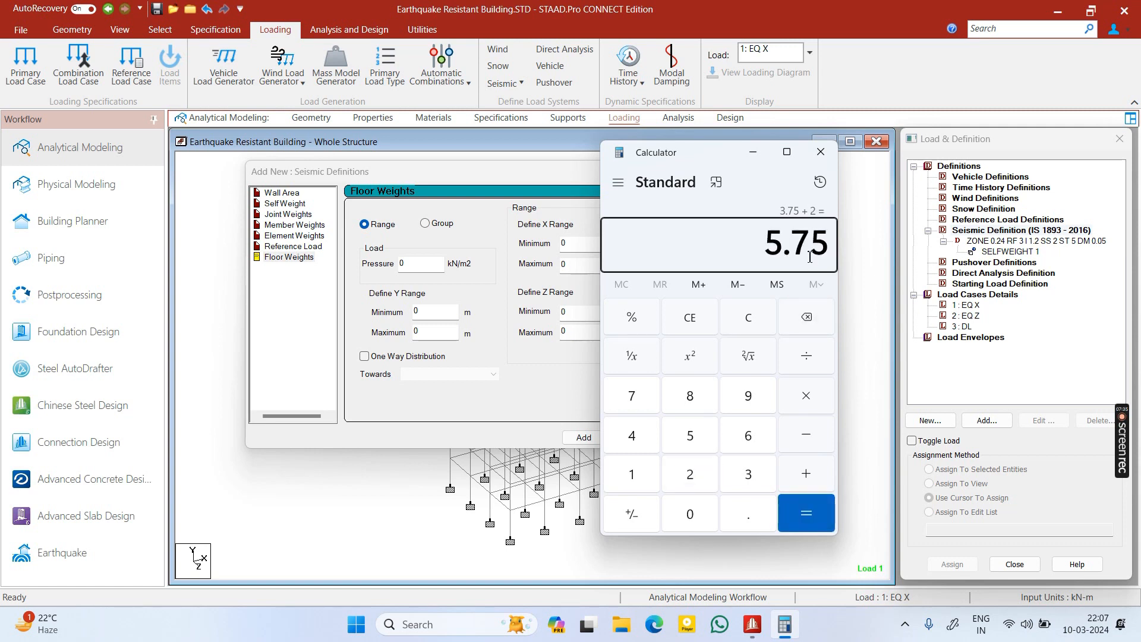
left_click(821, 152)
Add a floor weight of 5.75 kN/m2 over a Y range of 0 to 50 m to the seismic definition
double_click(417, 270)
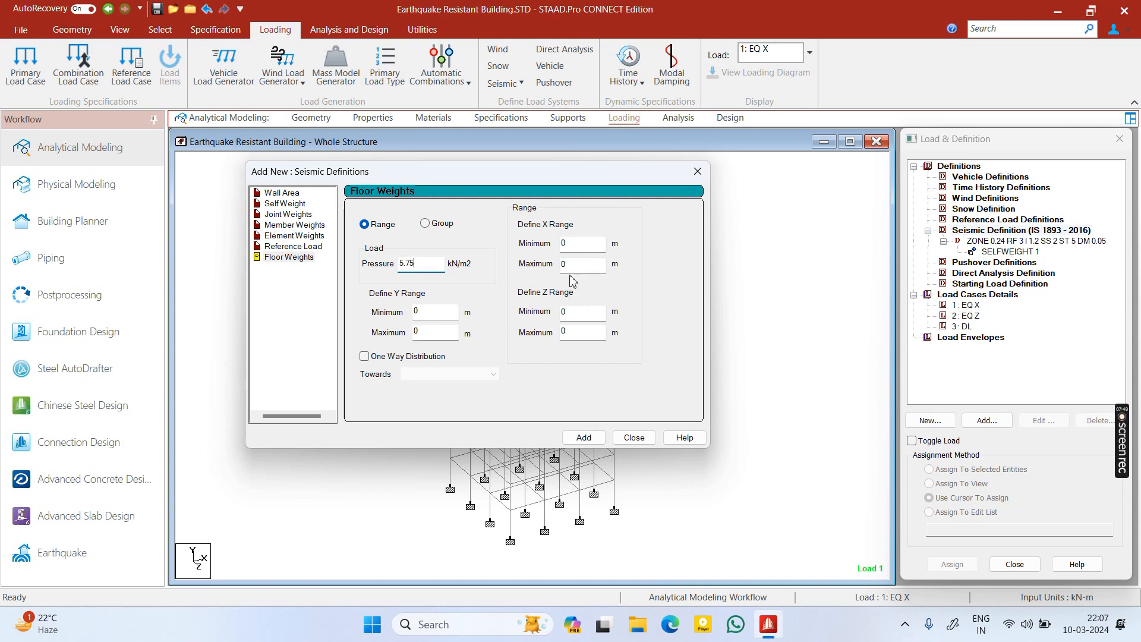
double_click(446, 333)
left_click(586, 438)
left_click(633, 439)
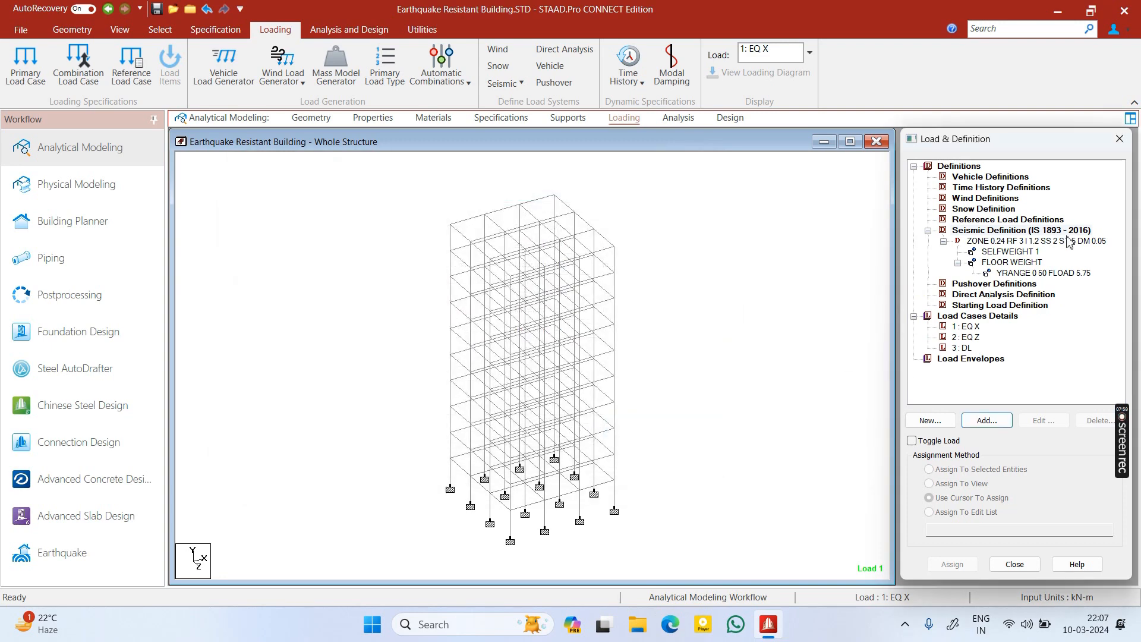
Add a seismic load in the X direction with factor 1 to the EQ X load case
left_click(957, 326)
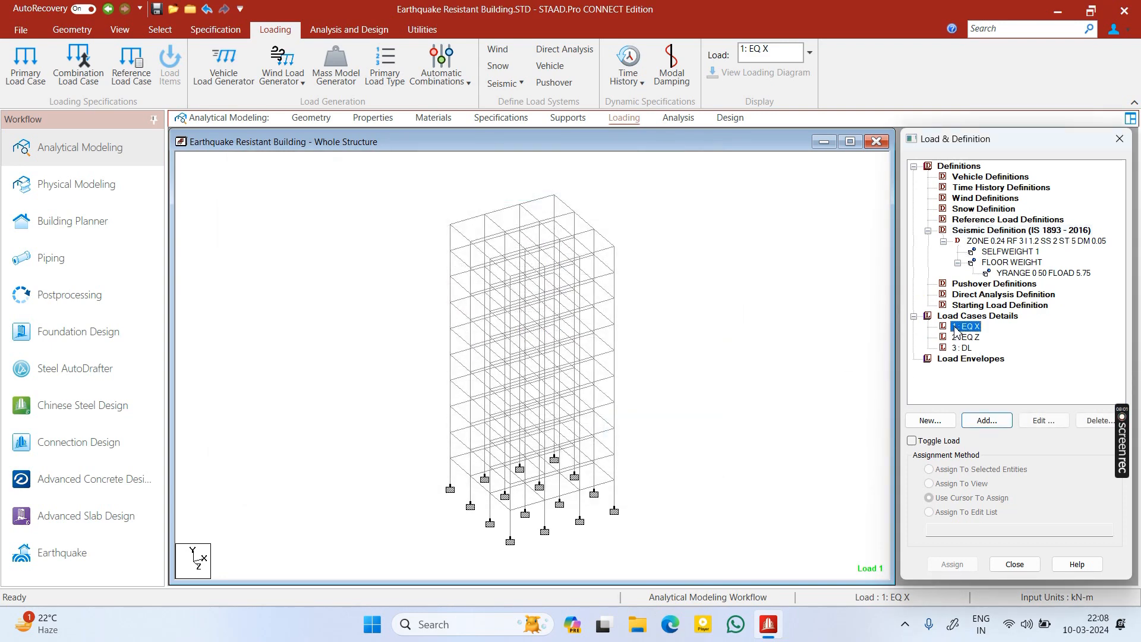
left_click(1003, 425)
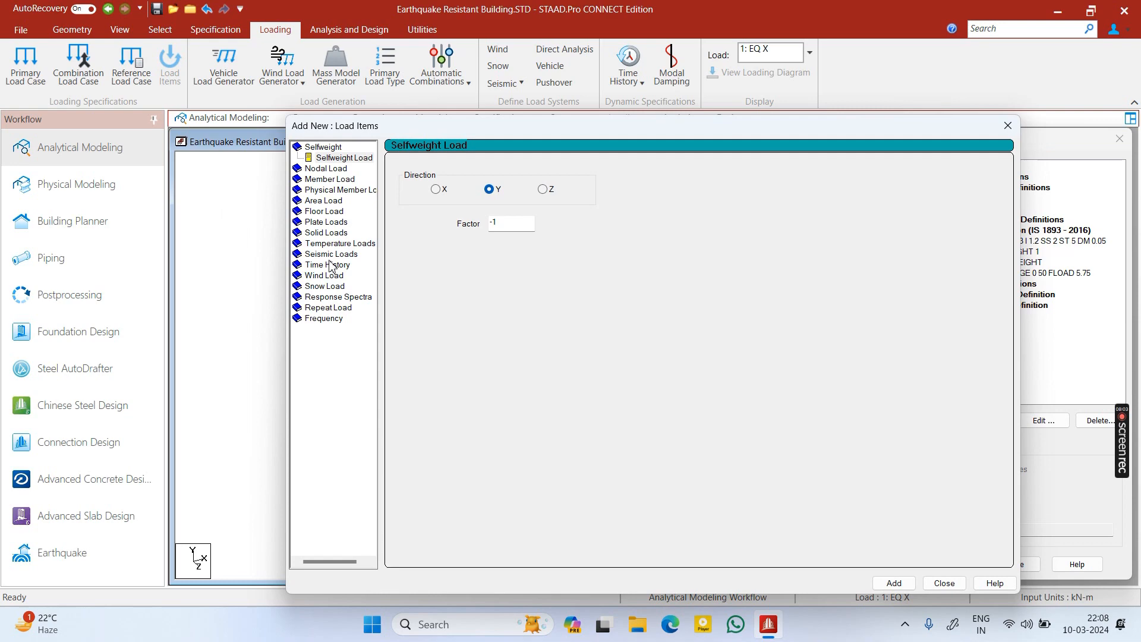
left_click(331, 265)
left_click(331, 245)
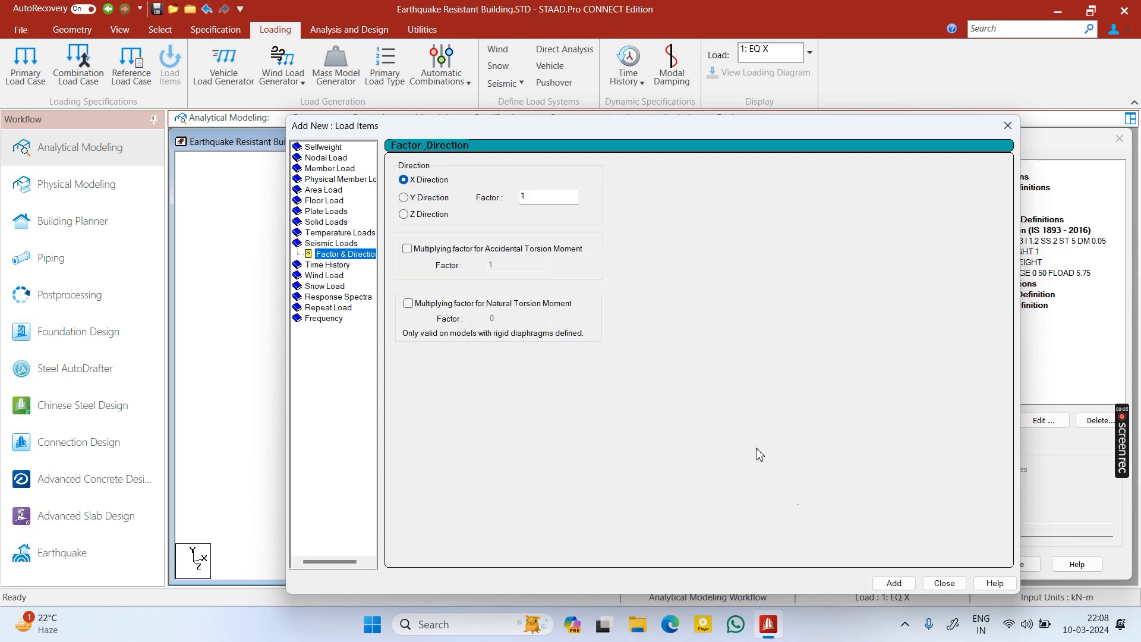
left_click(906, 588)
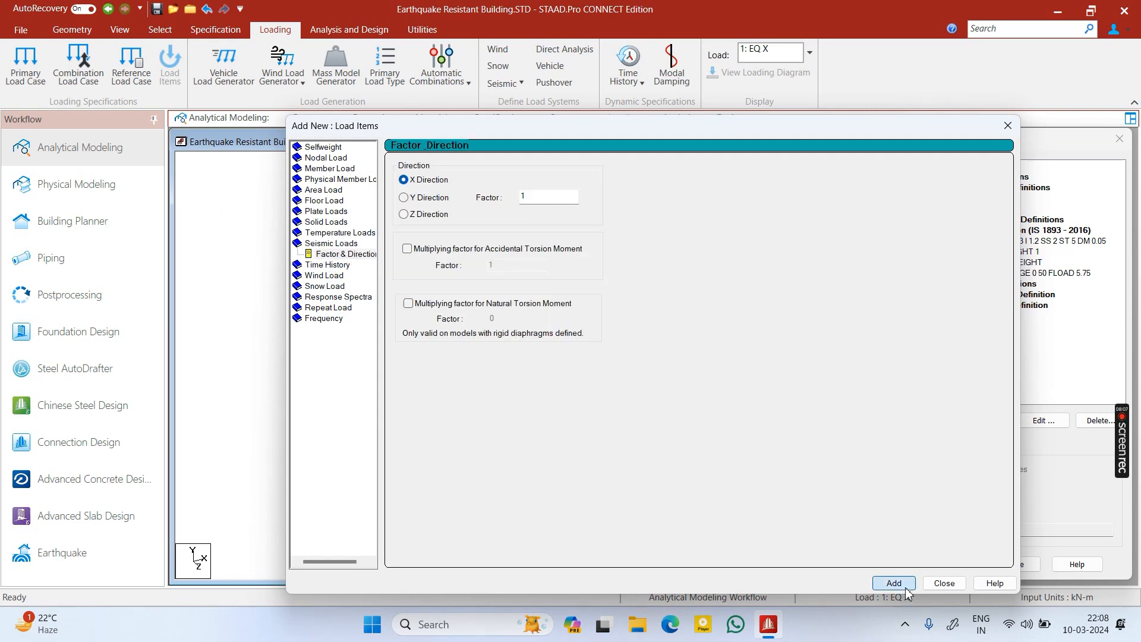
left_click(943, 584)
Add a seismic load in the Z direction with factor 1 to the EQ Z load case
left_click(966, 348)
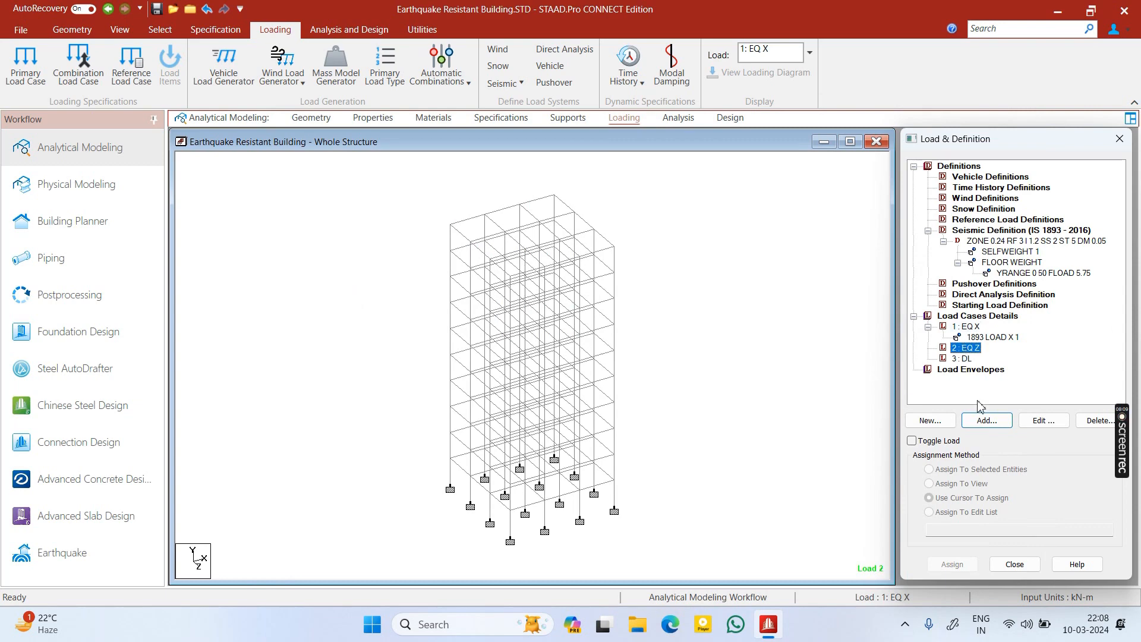
left_click(986, 420)
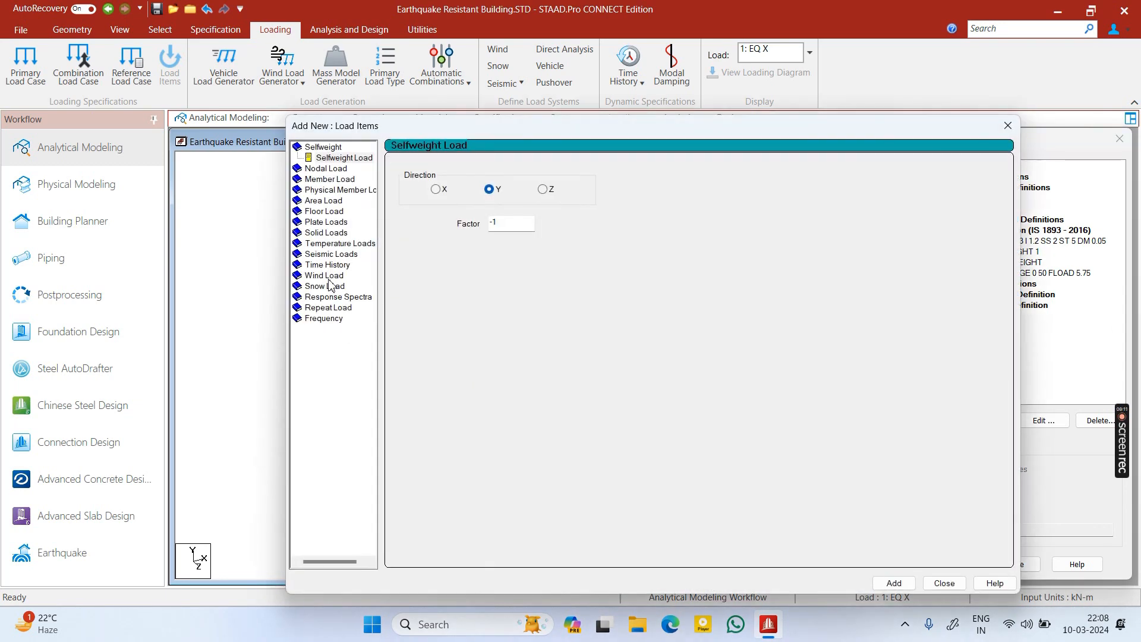
left_click(328, 258)
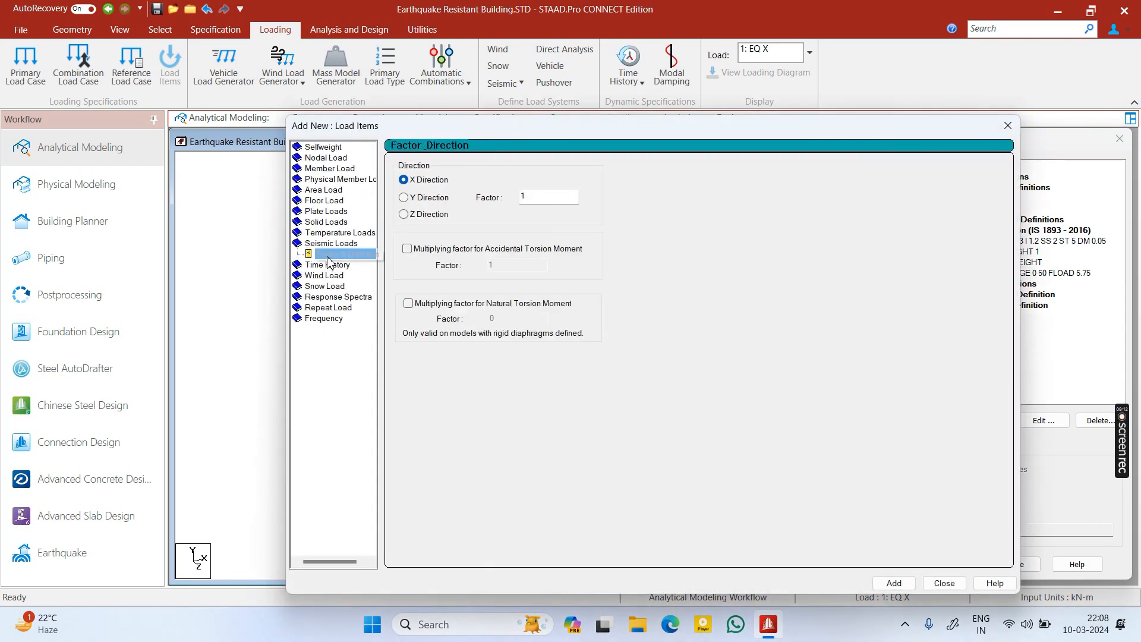
left_click(404, 215)
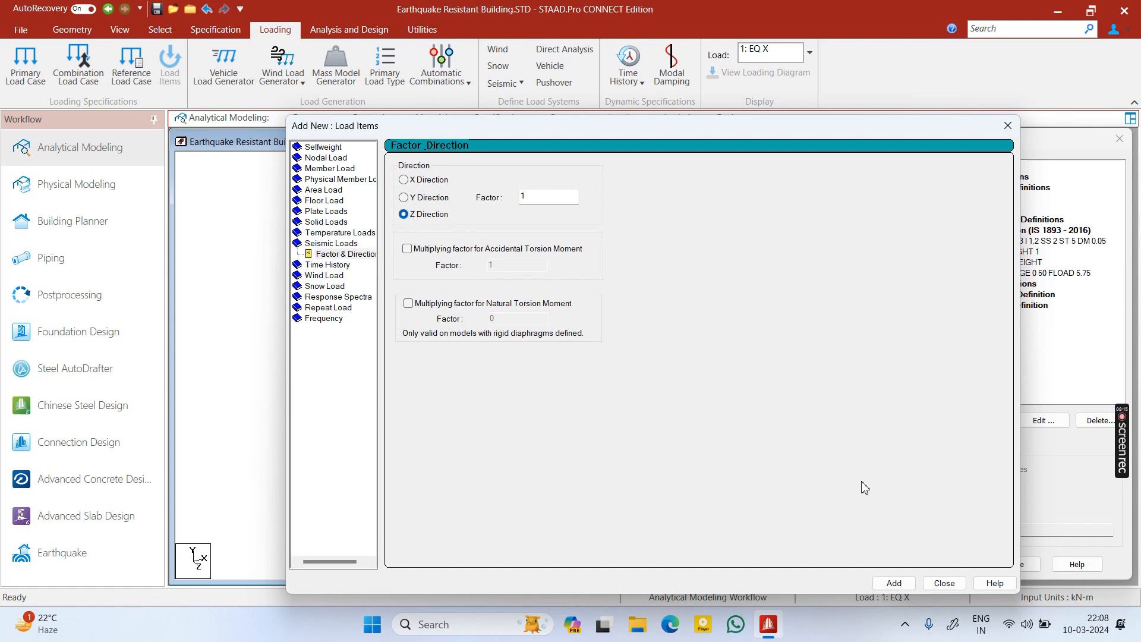
left_click(894, 583)
left_click(944, 584)
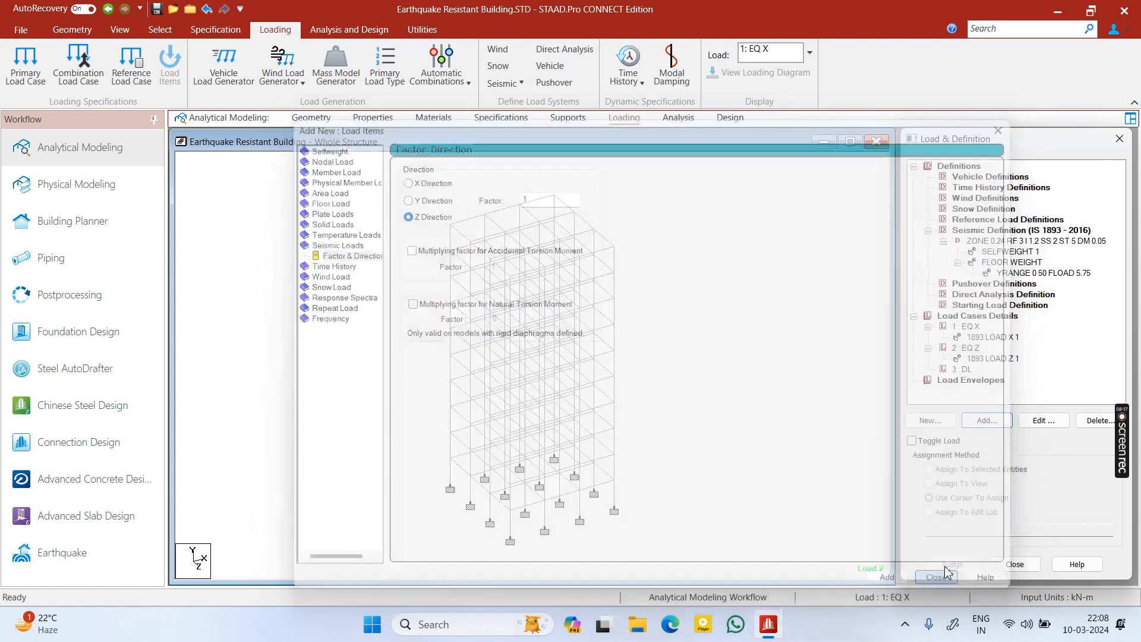
left_click(962, 369)
left_click(987, 420)
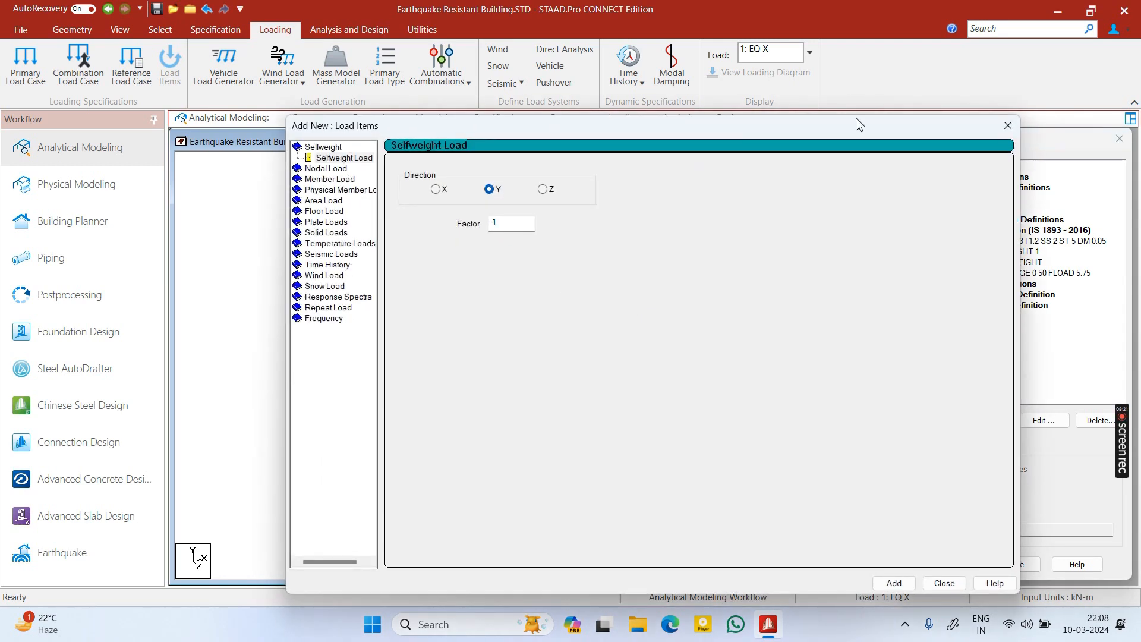
left_click(1008, 125)
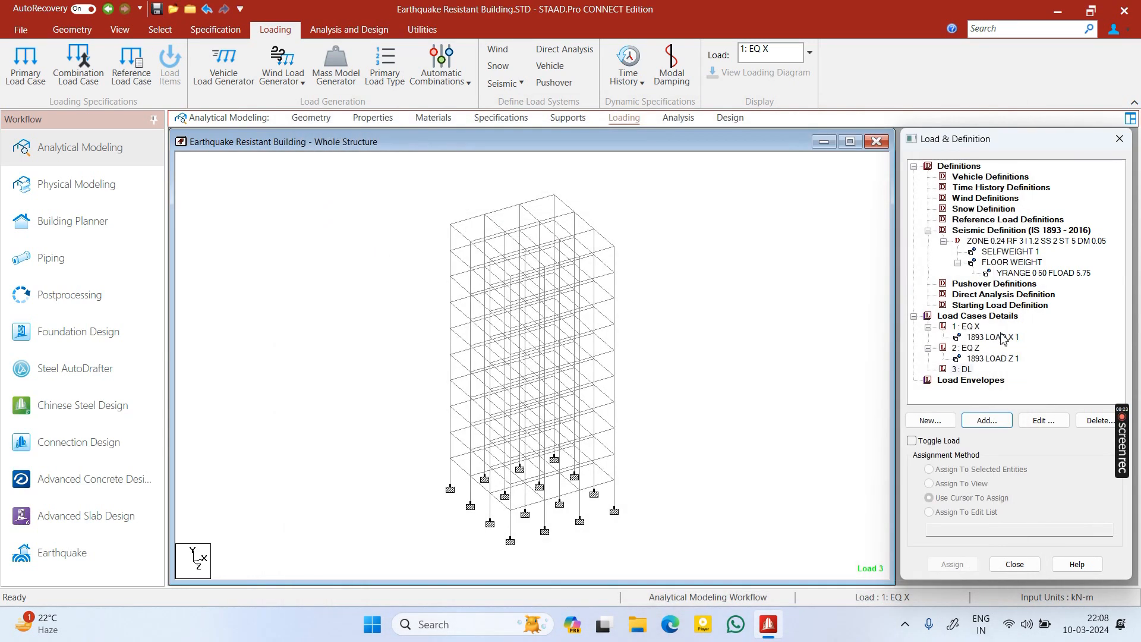
Set the pressure of the seismic definition's floor weight to 3.75 kN/m2
double_click(1011, 273)
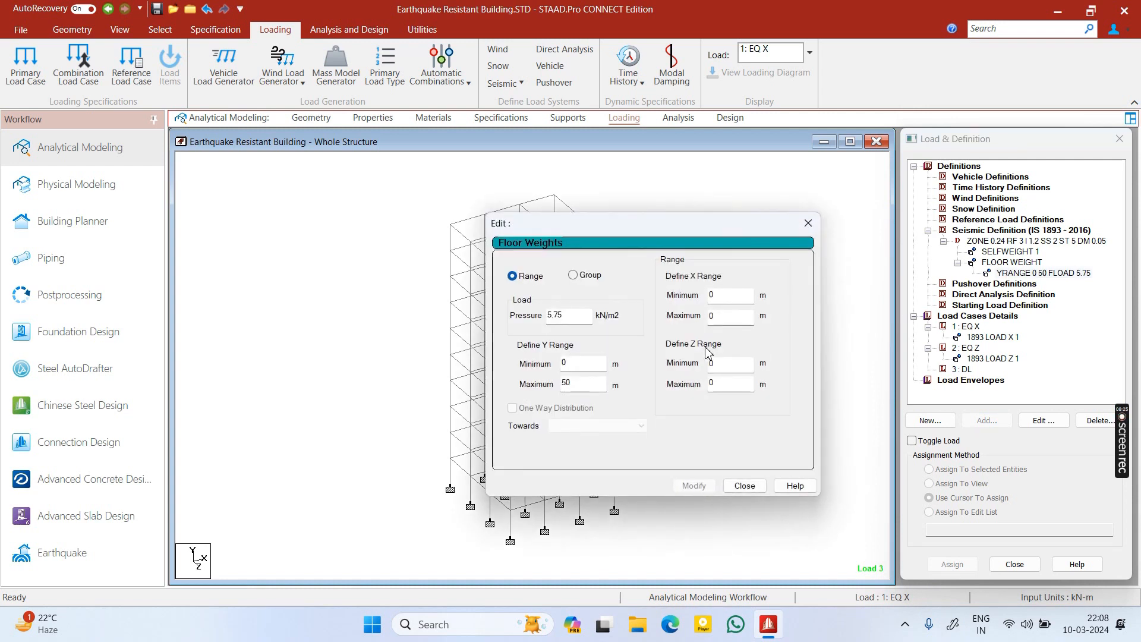
left_click_drag(572, 315, 526, 317)
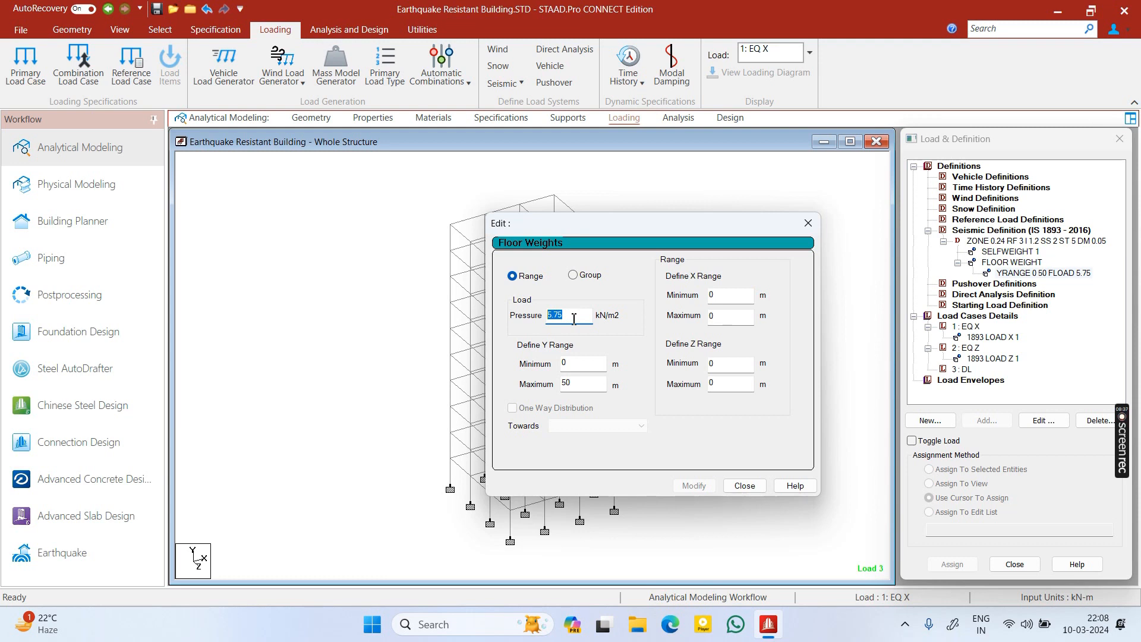
type("3")
left_click(693, 486)
left_click(731, 487)
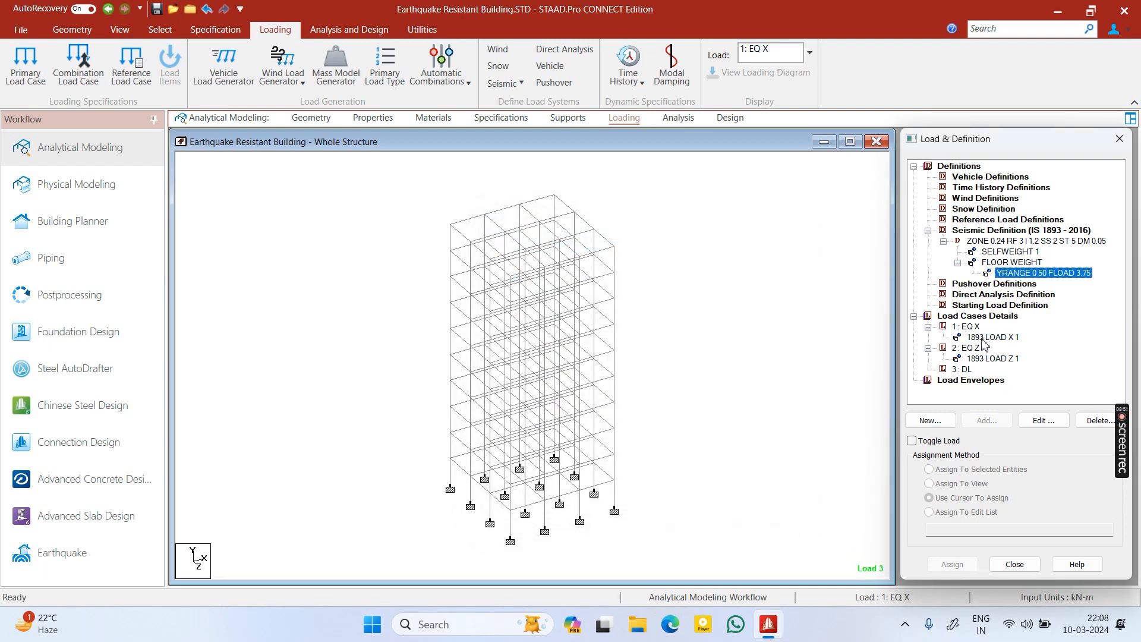
Add a selfweight load in the Y direction with factor -1 to the DL load case
left_click(966, 368)
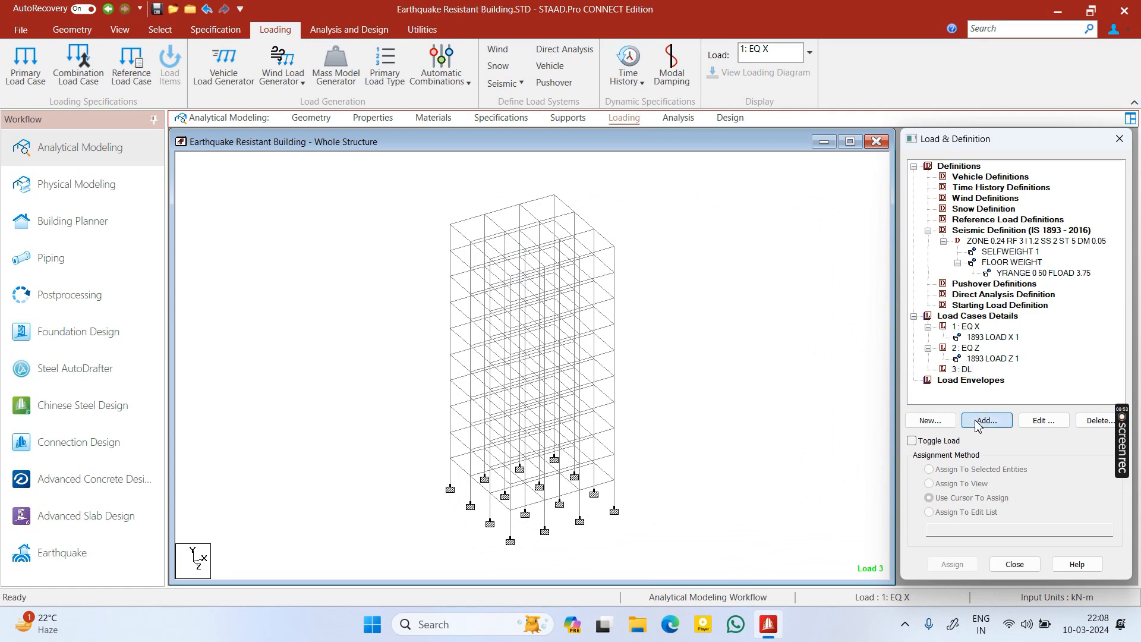
left_click(987, 421)
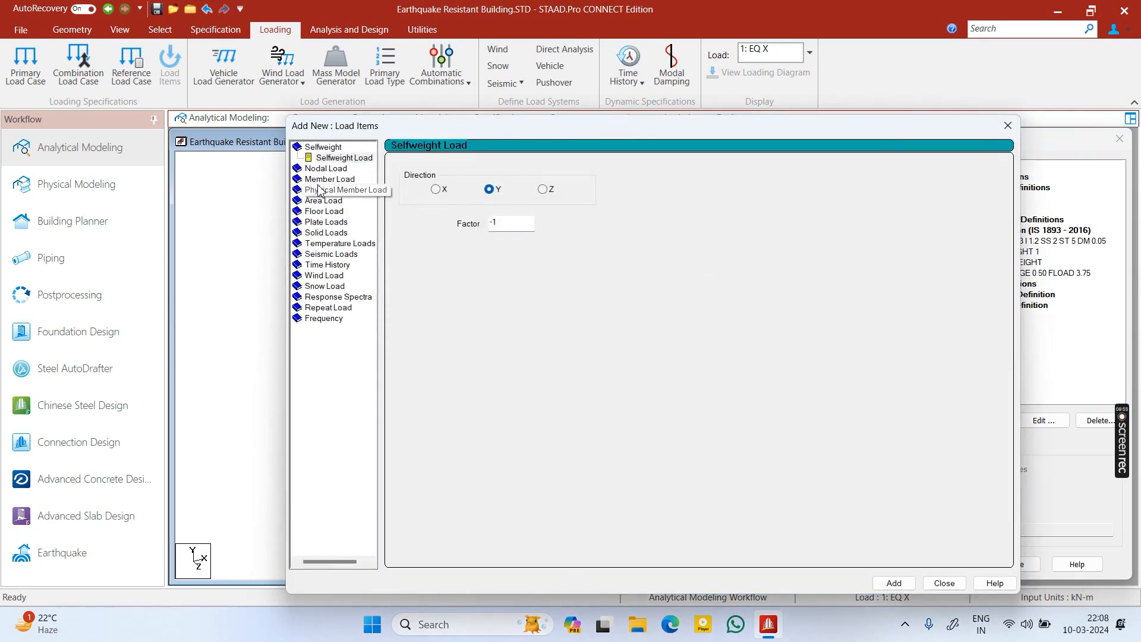
left_click(324, 180)
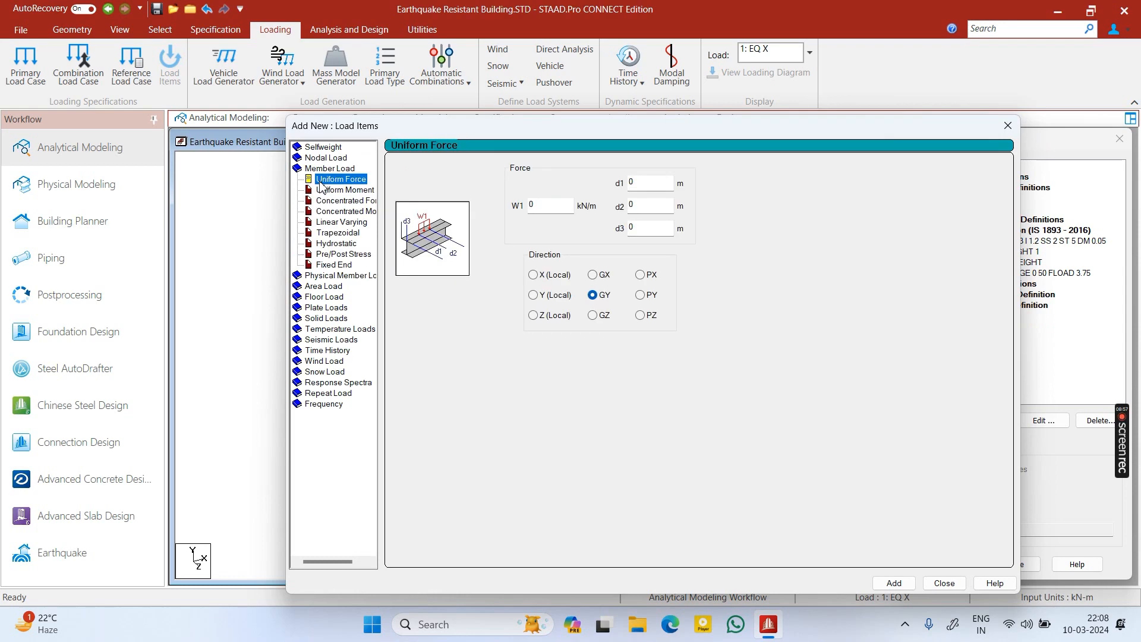
left_click(323, 149)
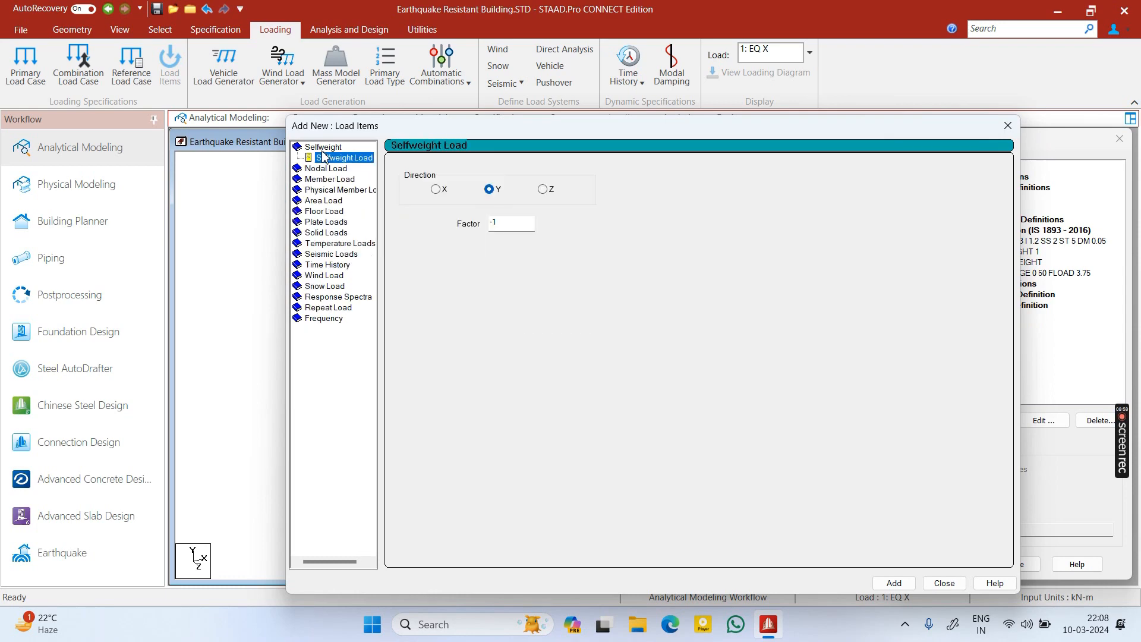
left_click(894, 584)
left_click(944, 583)
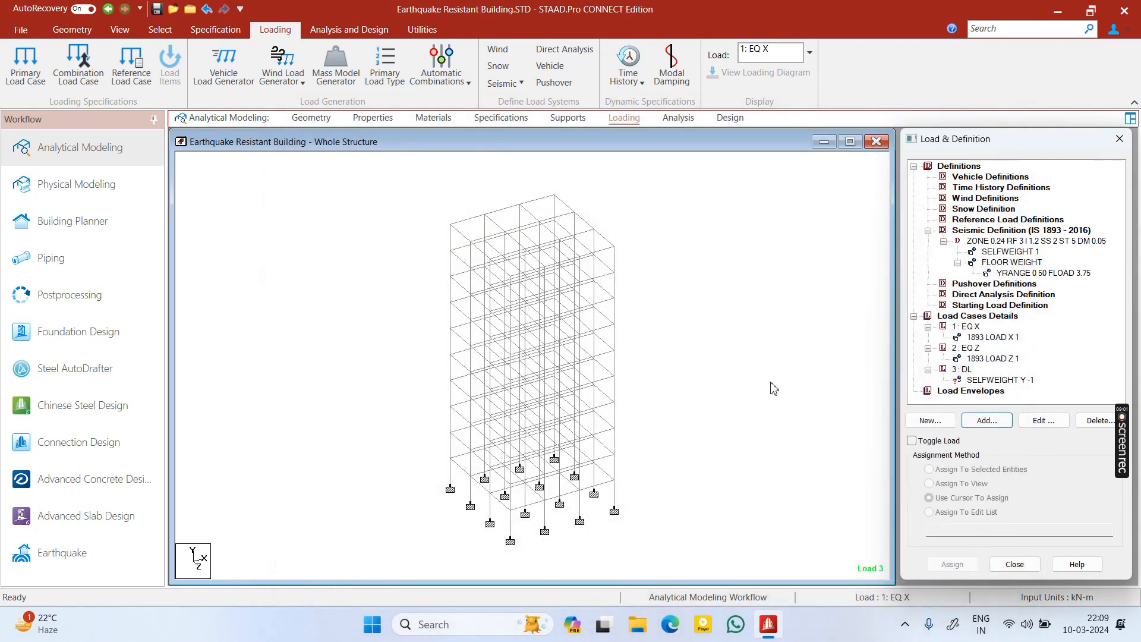
Assign the DL selfweight load to all members in the view
left_click(1003, 381)
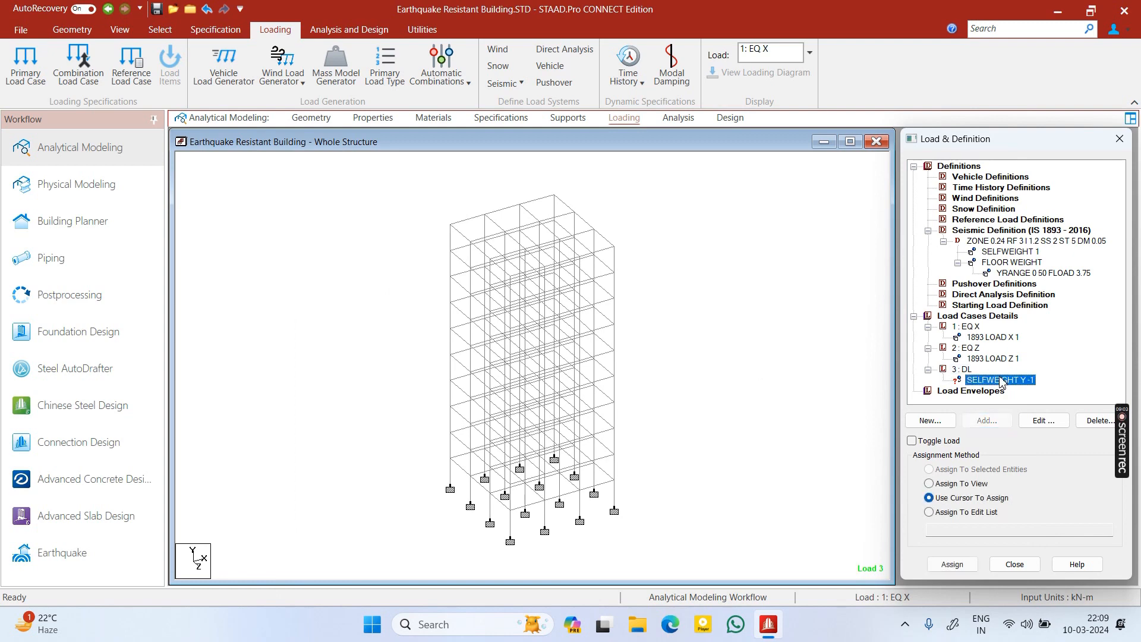
left_click(953, 483)
left_click(952, 565)
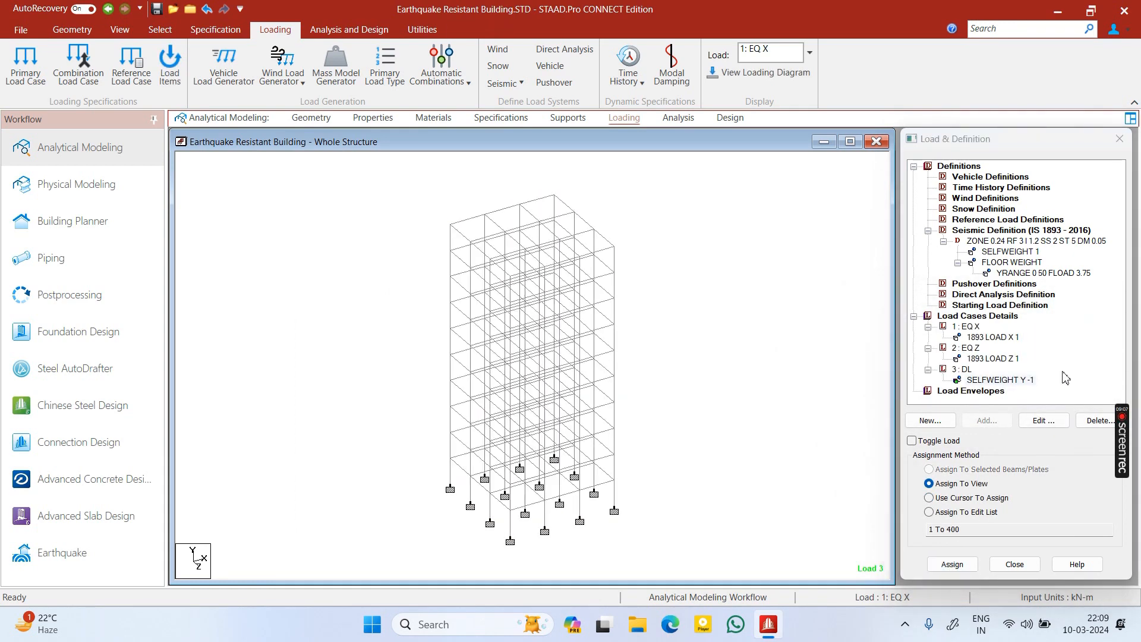
Add a floor load of -3.75 kN/m2 in Global Y over a Y range of 0 to 50 m to DL and display it
left_click(968, 370)
left_click(986, 420)
left_click(315, 211)
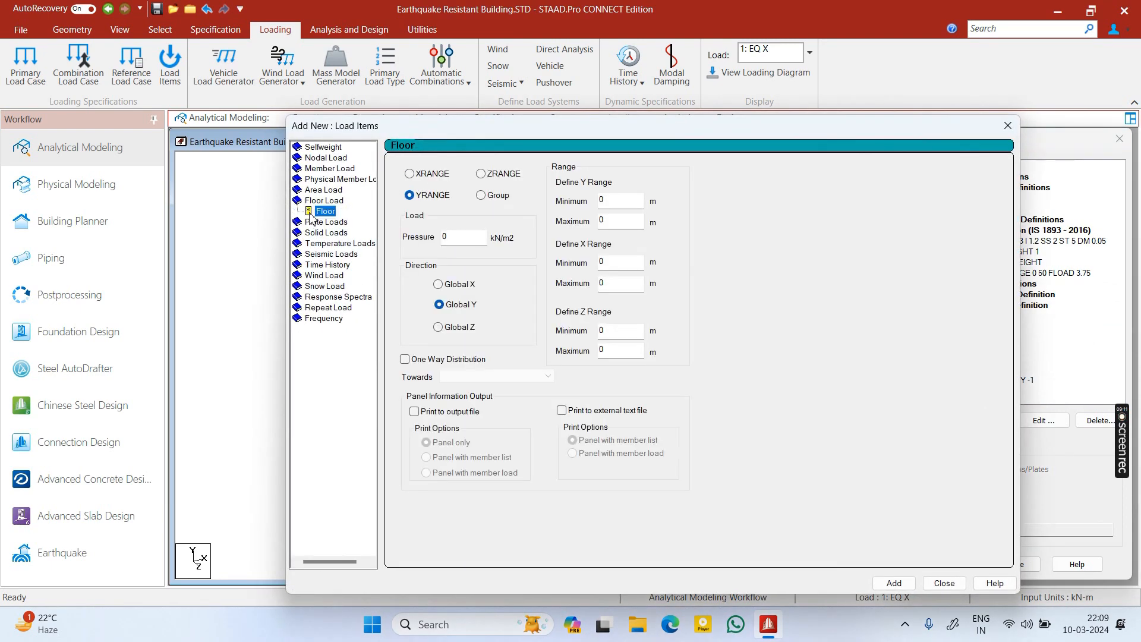
left_click(469, 237)
double_click(470, 237)
double_click(616, 220)
type("50")
left_click(894, 584)
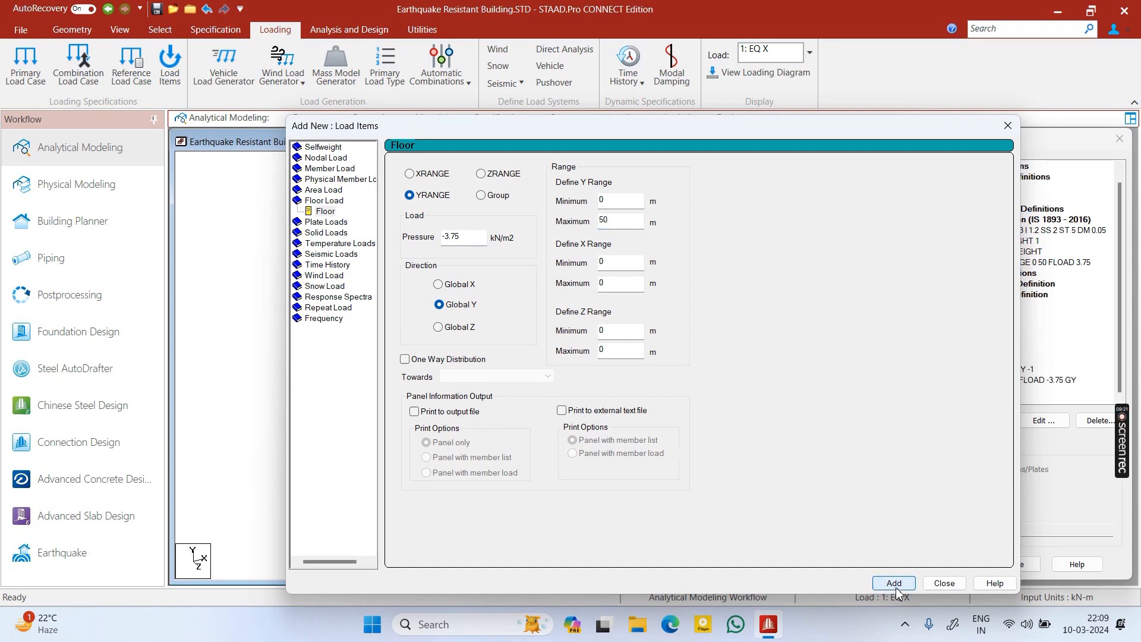
left_click(945, 583)
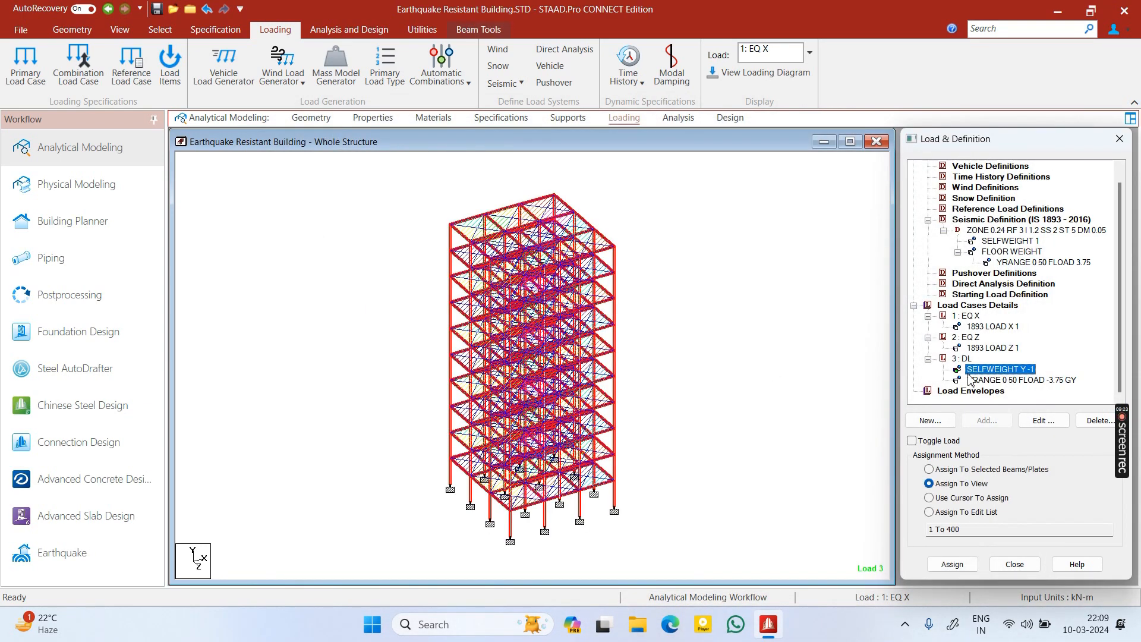
left_click(987, 380)
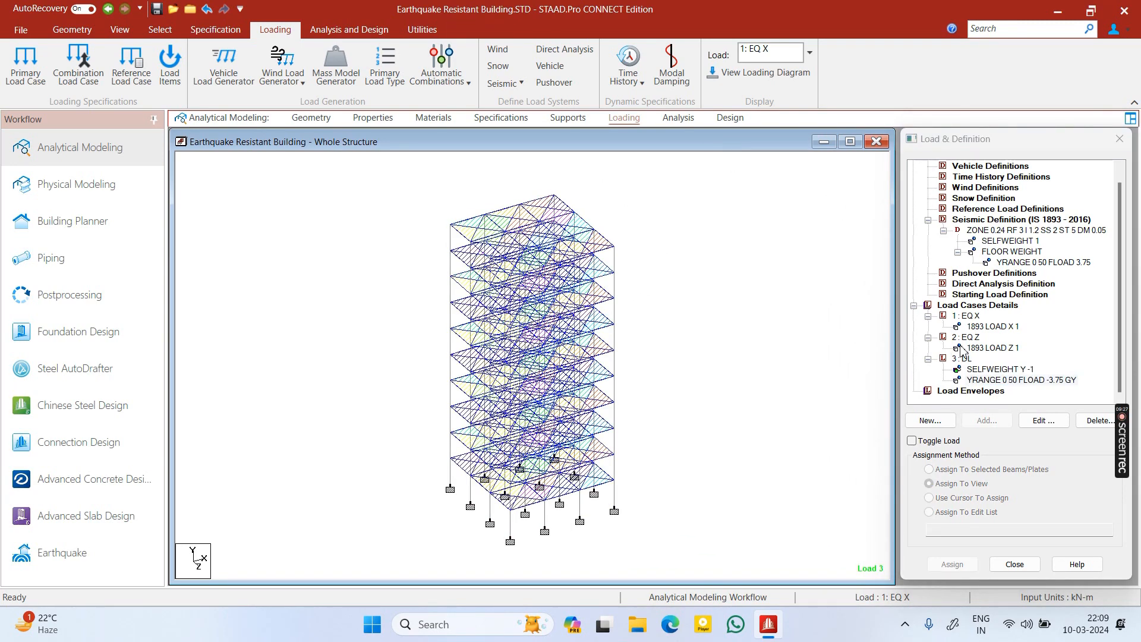
Generate and add automatic load combinations to IS:456/IS:800, category IS456:2000 Table18, starting at combination number 4
scroll(963, 351, "up", 1)
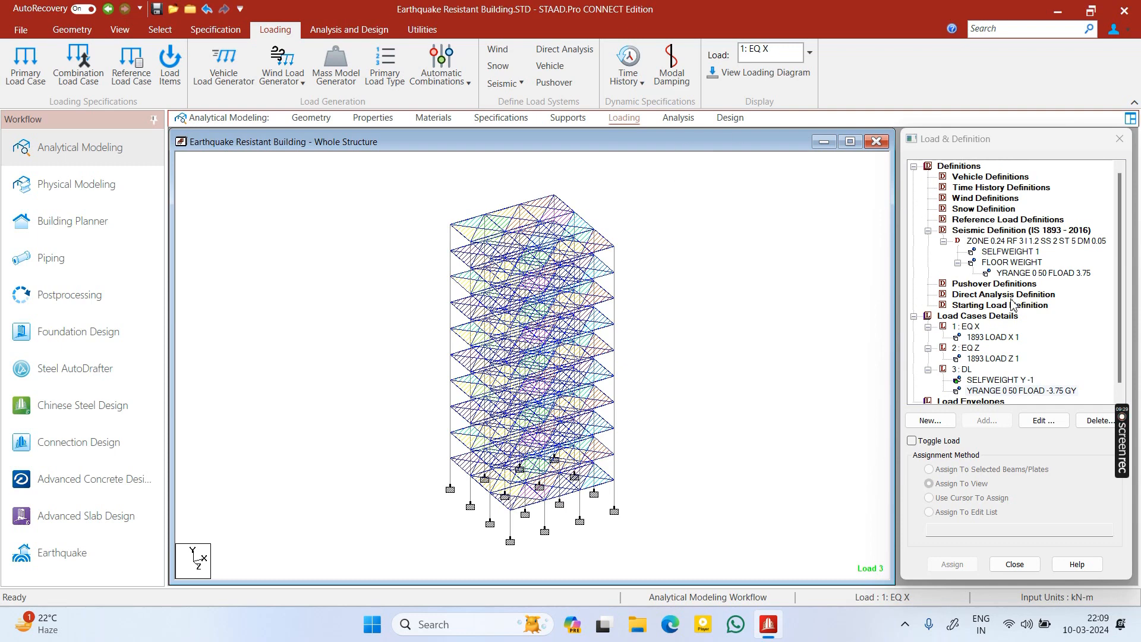
left_click(960, 319)
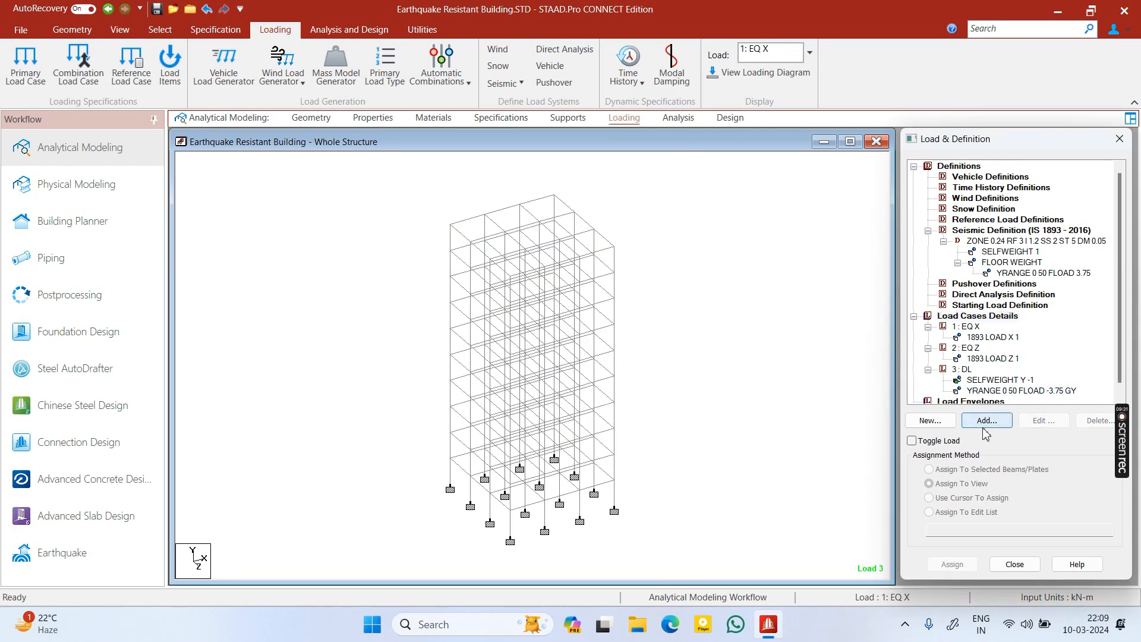
left_click(987, 420)
left_click(428, 199)
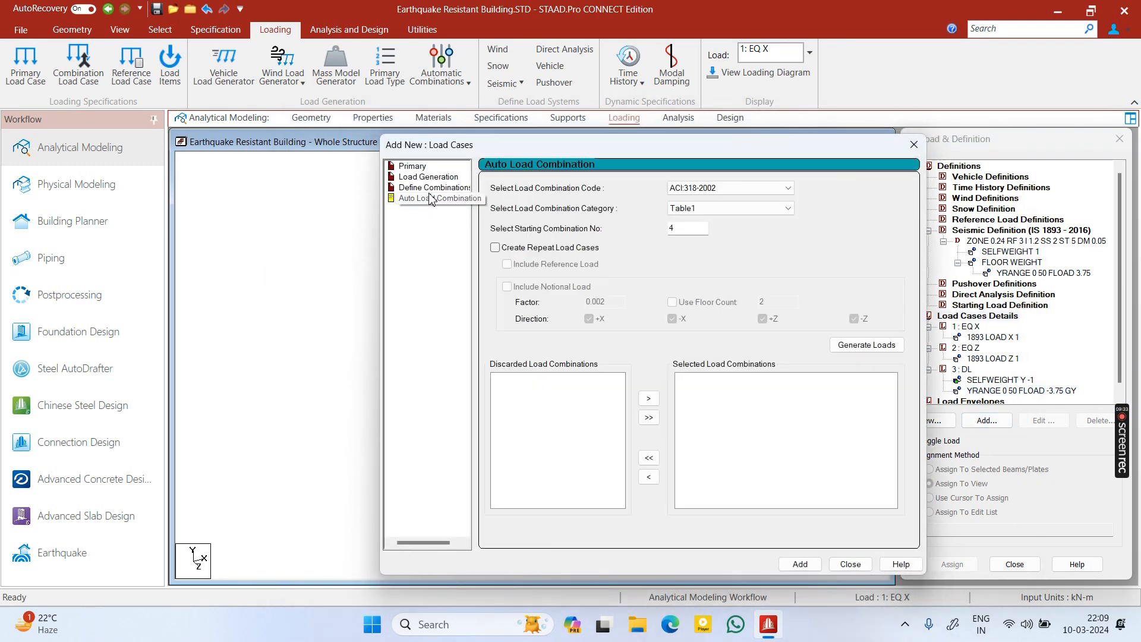
left_click(674, 188)
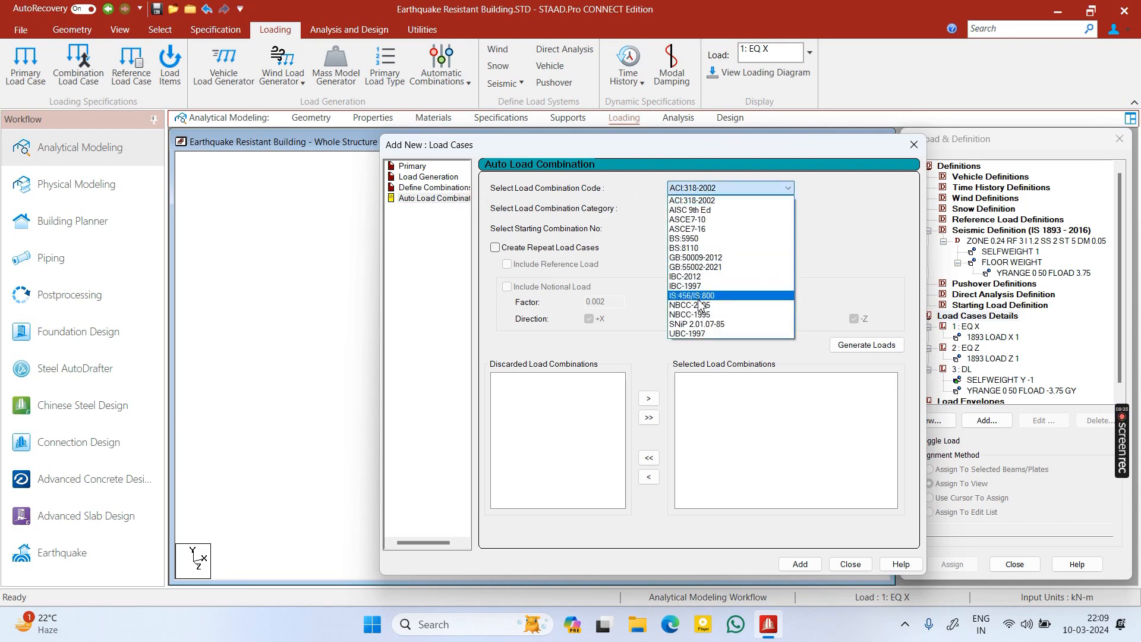
left_click(701, 305)
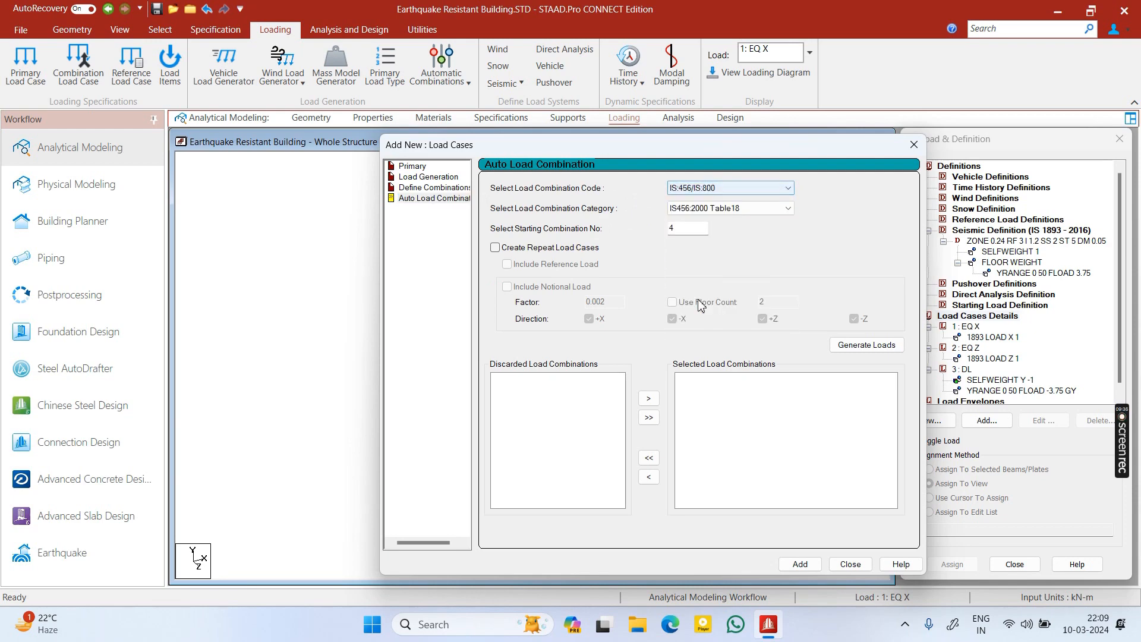
left_click(868, 346)
left_click(799, 564)
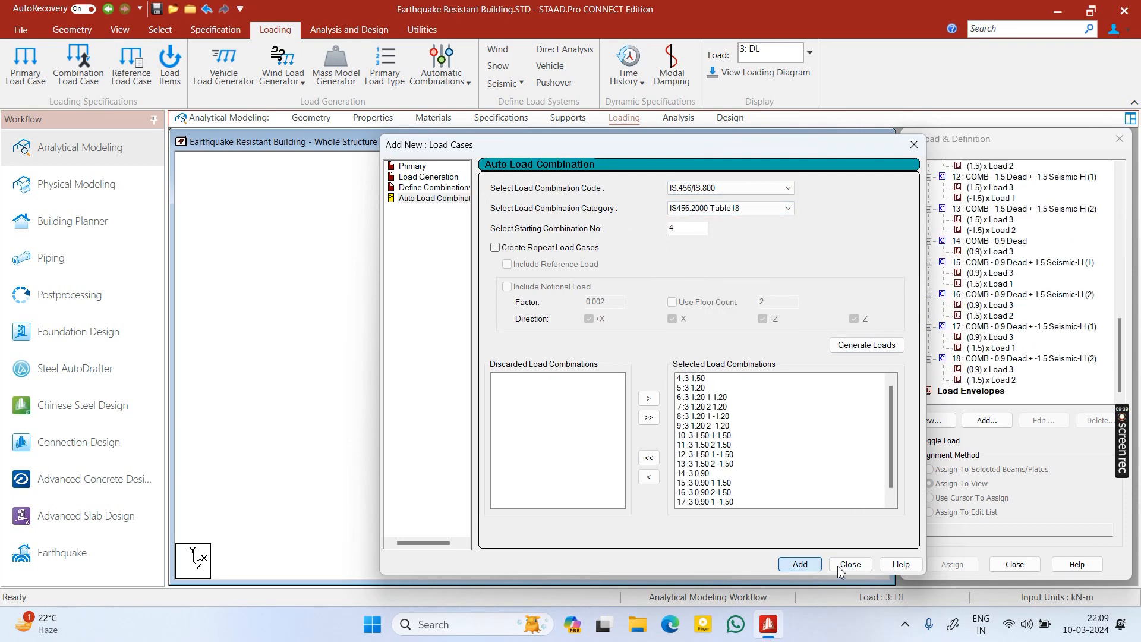
left_click(851, 564)
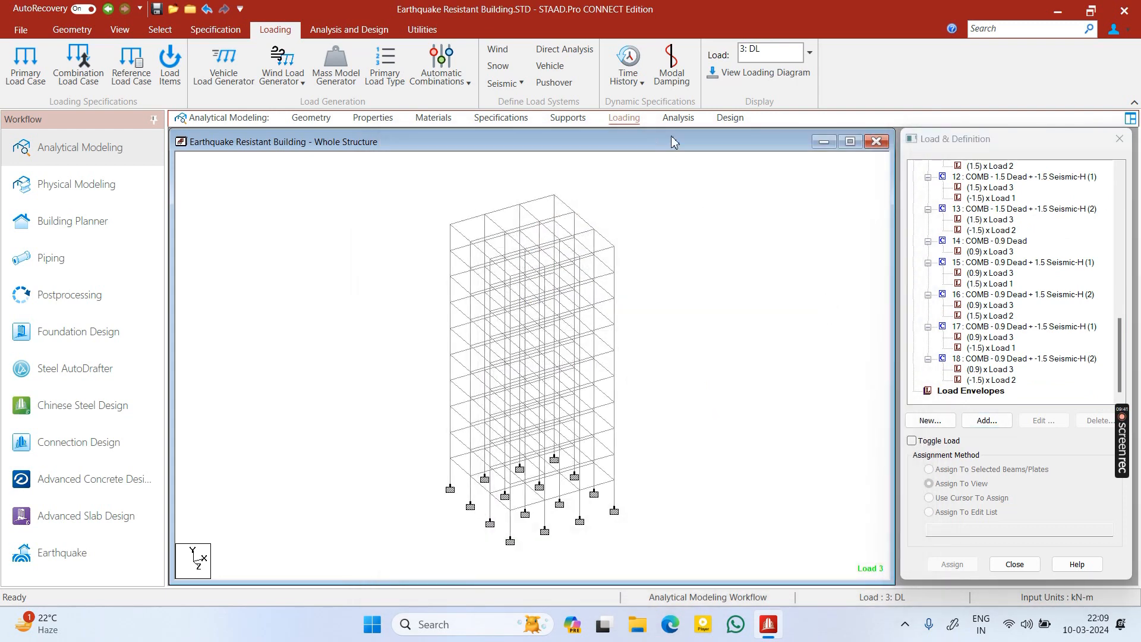
Add a Perform Analysis command with the print option All
left_click(679, 118)
left_click(1034, 440)
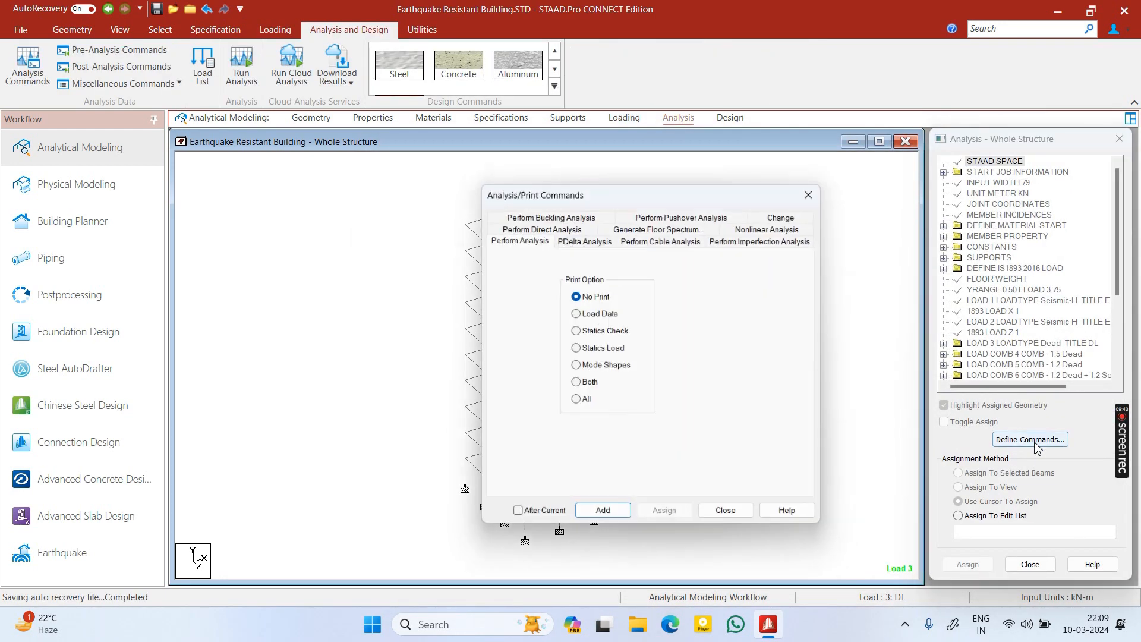
left_click(575, 403)
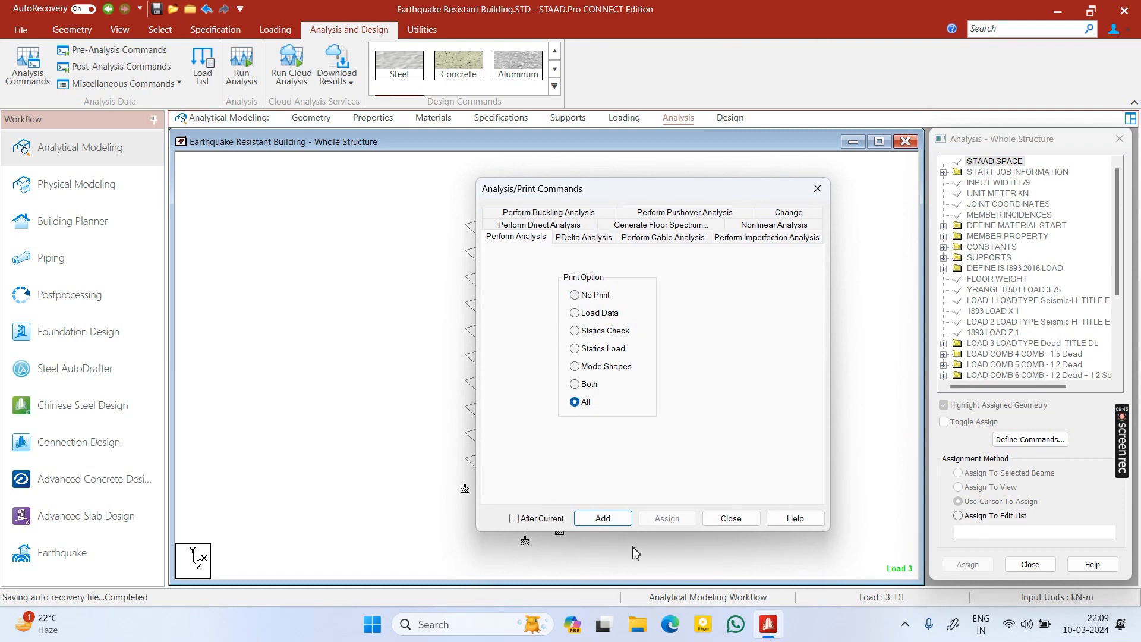
left_click(610, 522)
left_click(731, 519)
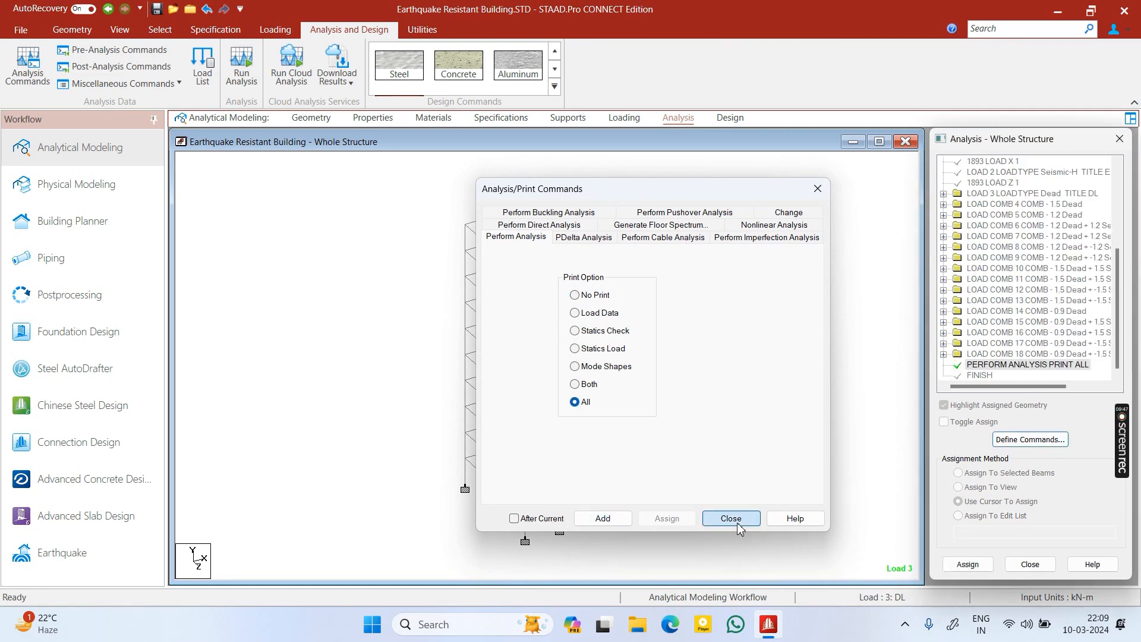
Add a modal calculation that considers the missing mass mode to the EQ X load case
left_click(626, 119)
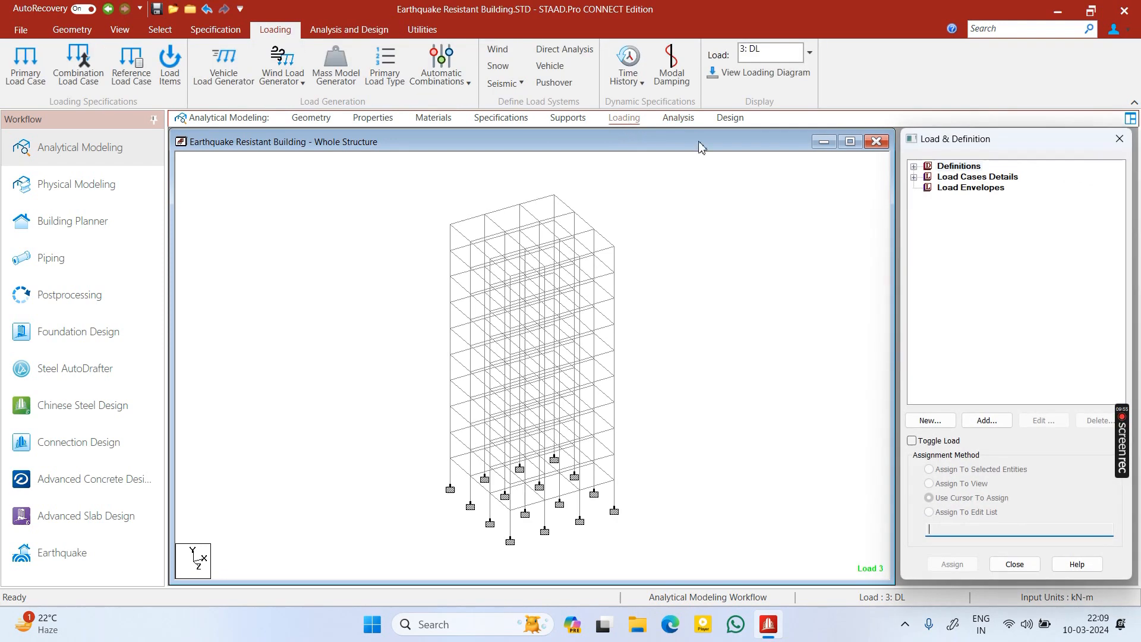
left_click(914, 177)
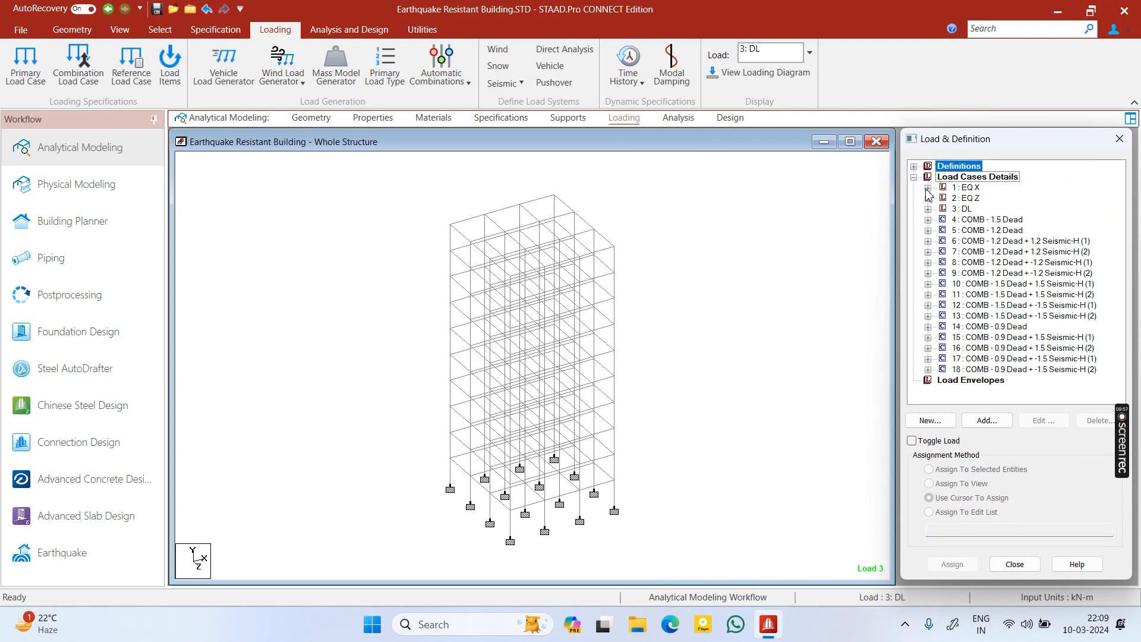
left_click(928, 188)
left_click(967, 188)
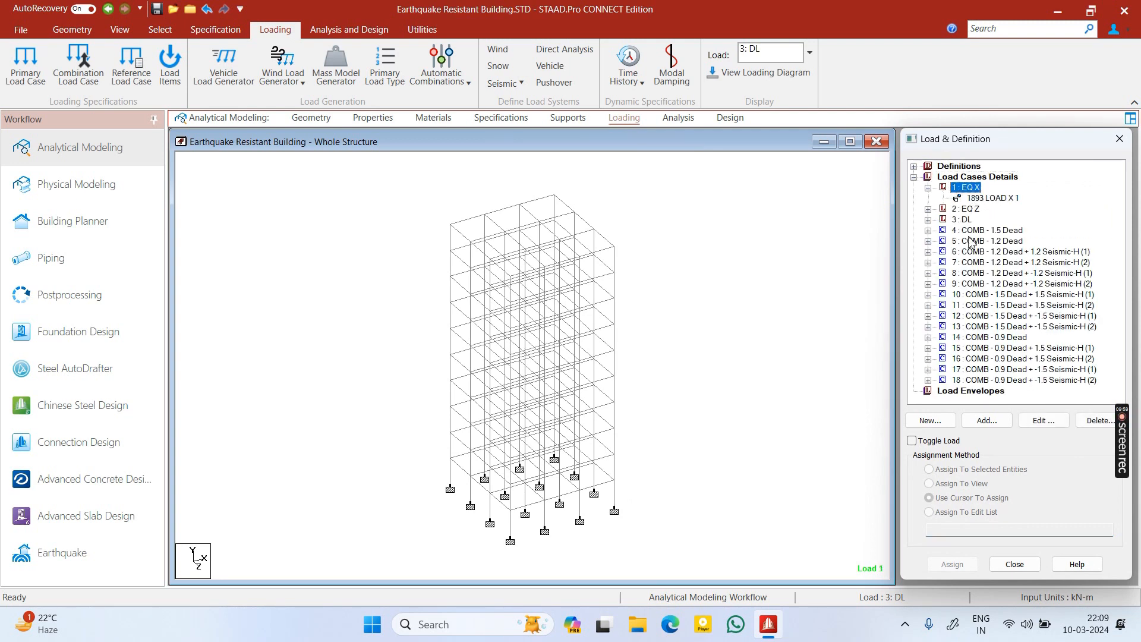
left_click(986, 421)
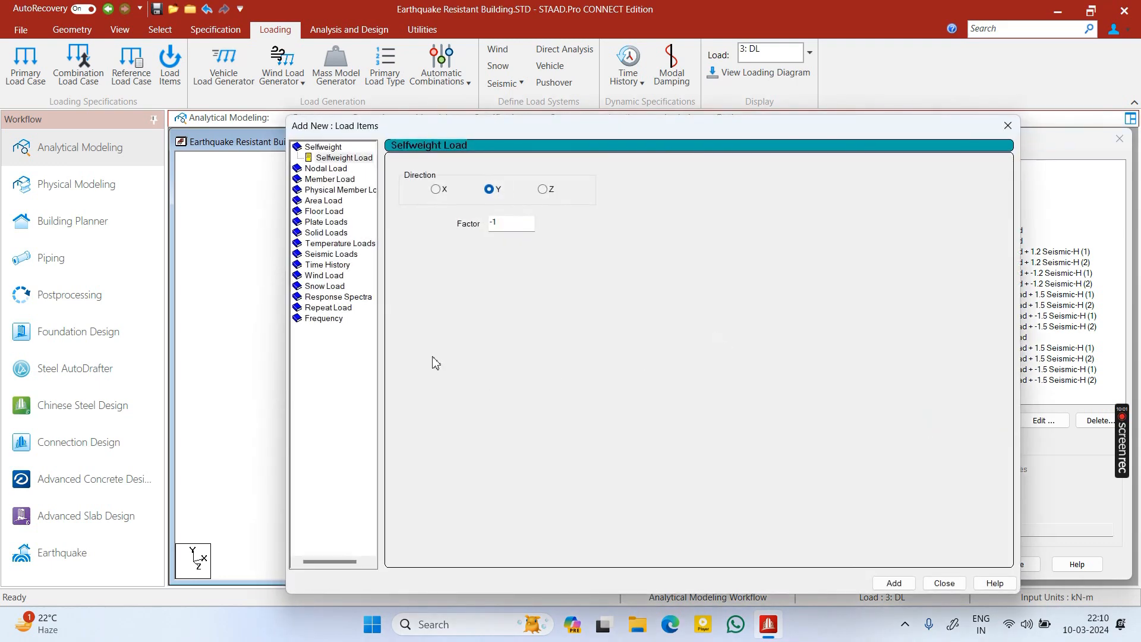
left_click(330, 319)
left_click(348, 329)
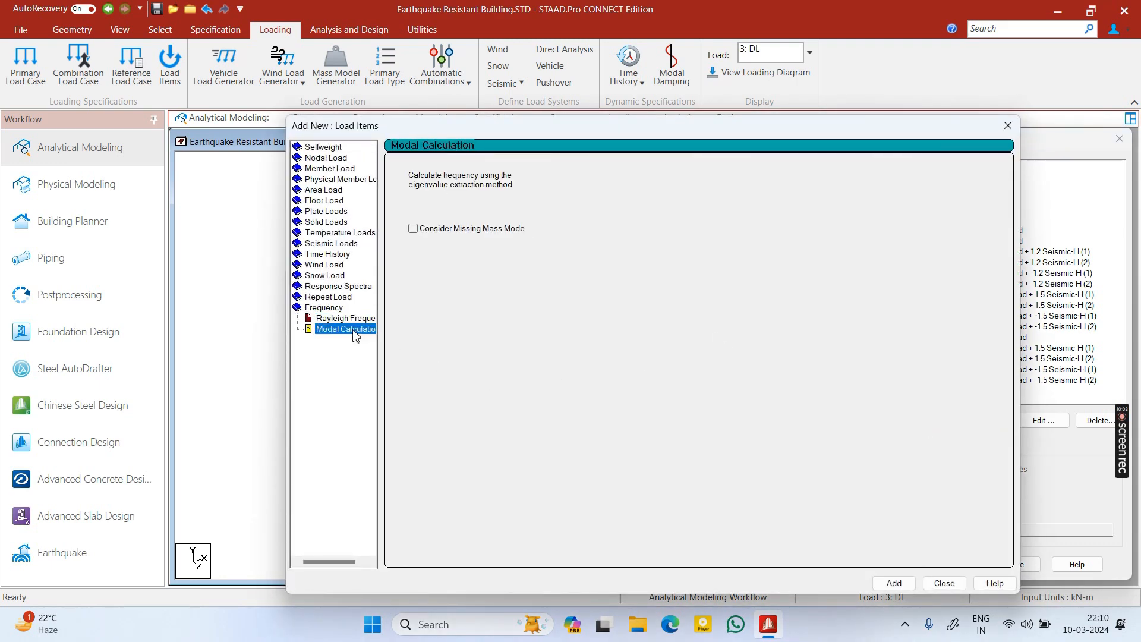
left_click(413, 230)
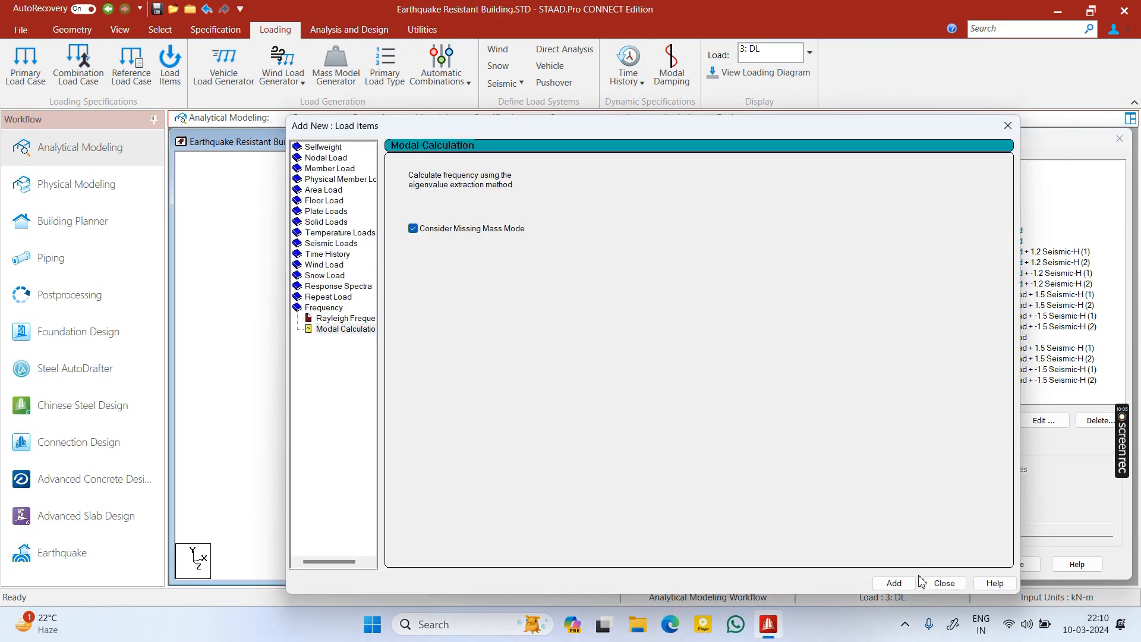
left_click(894, 584)
left_click(945, 583)
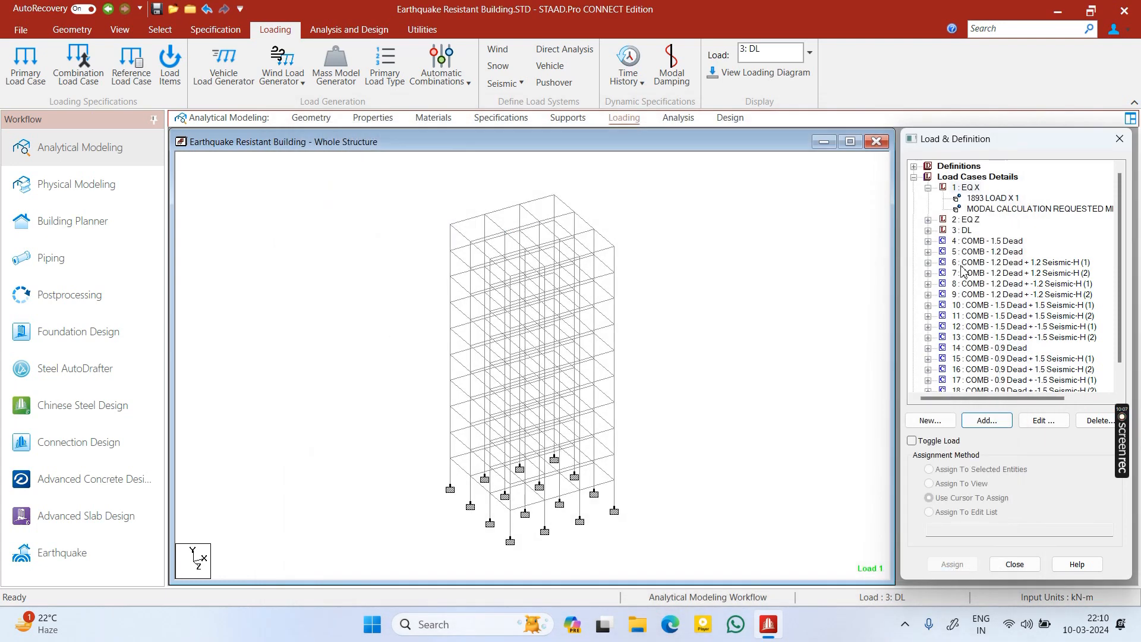
left_click(929, 188)
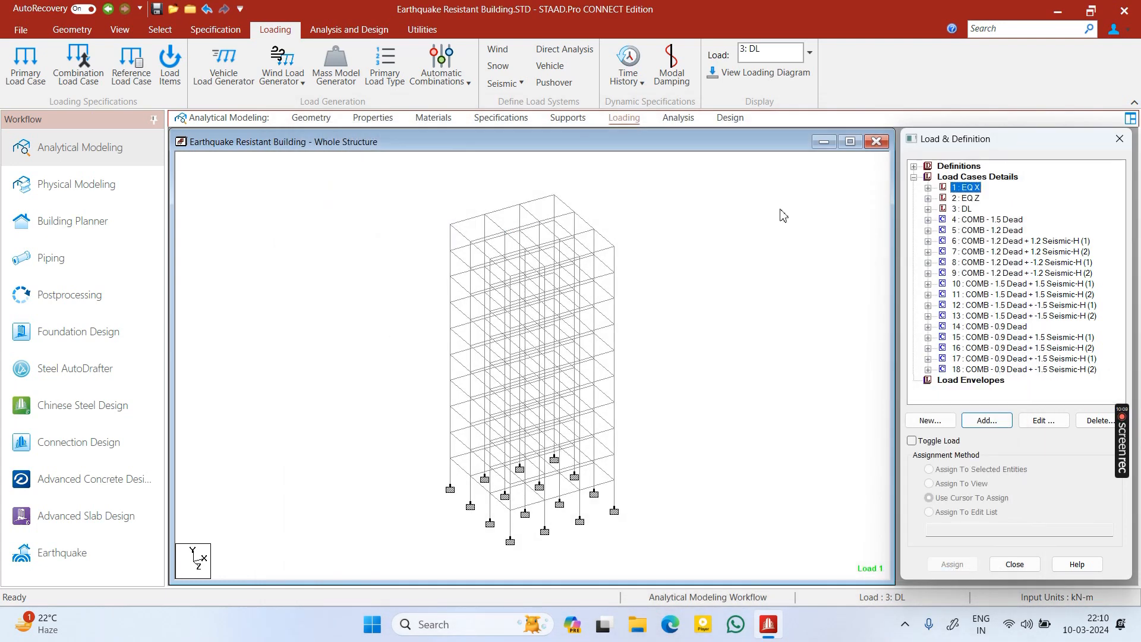
Run the analysis of the building model
left_click(677, 118)
left_click(795, 245)
left_click(241, 66)
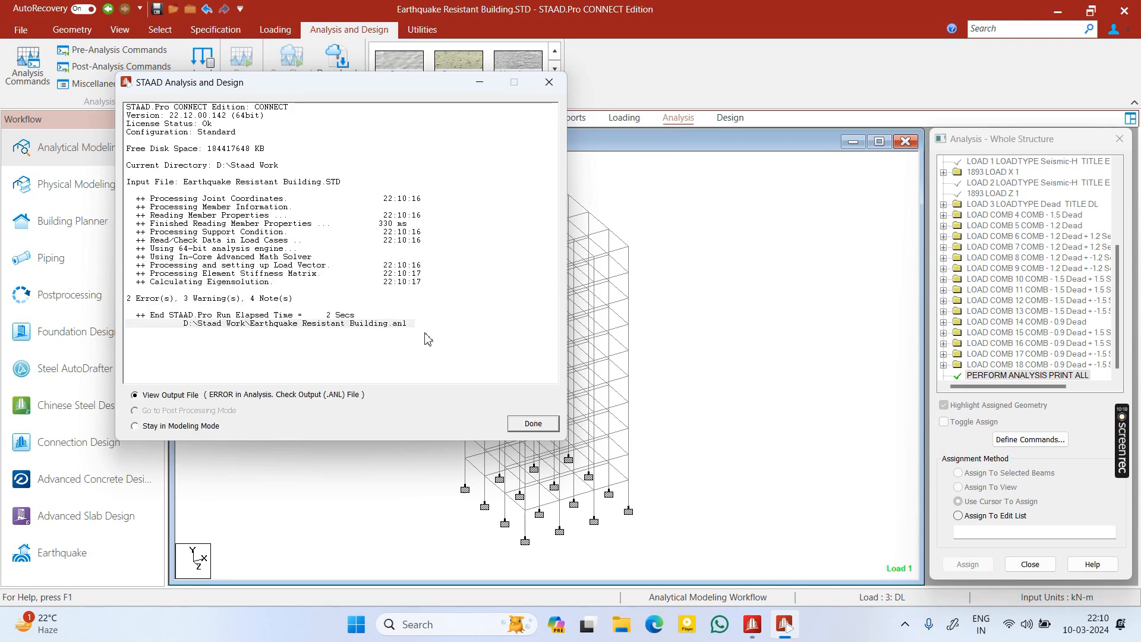
Open the analysis output file, list only its errors, and examine the first one in the output text
left_click(534, 423)
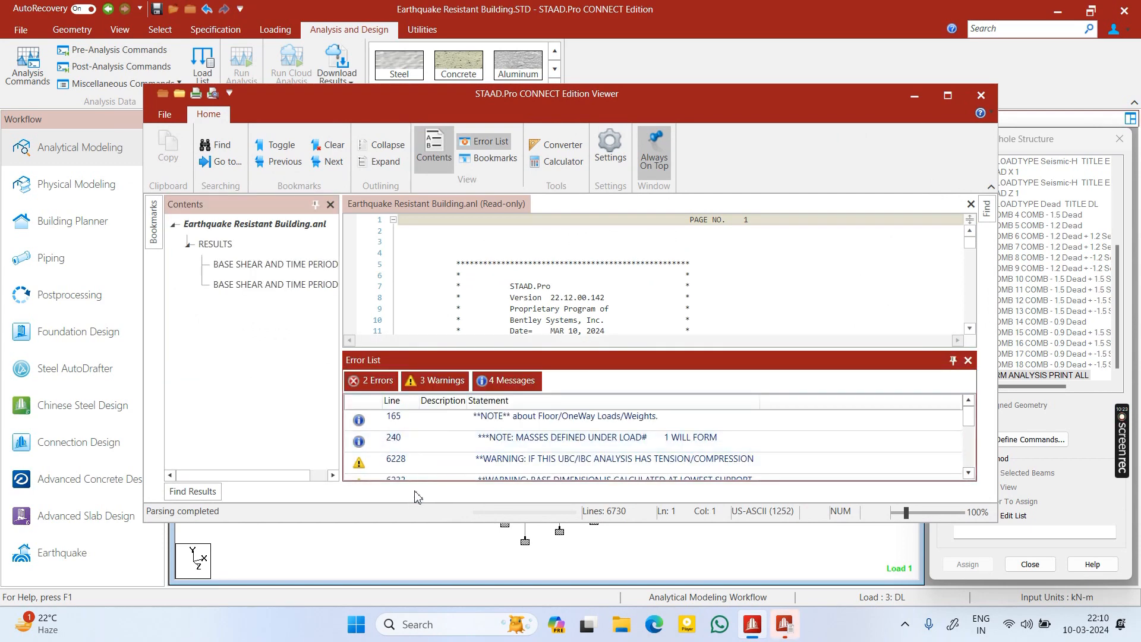
left_click(440, 382)
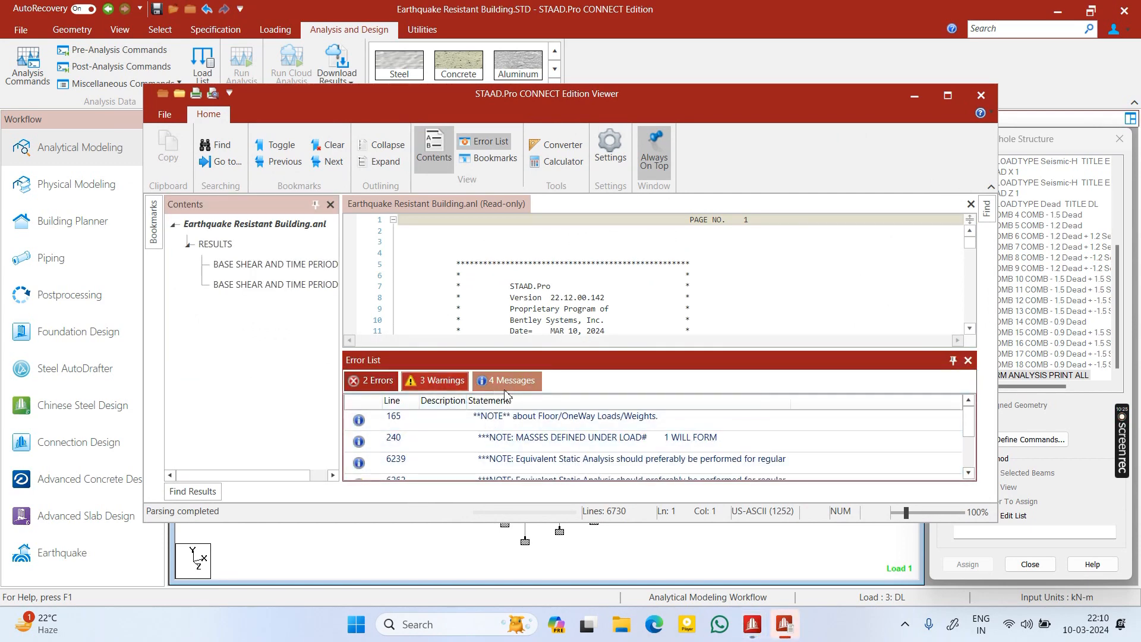
left_click(508, 381)
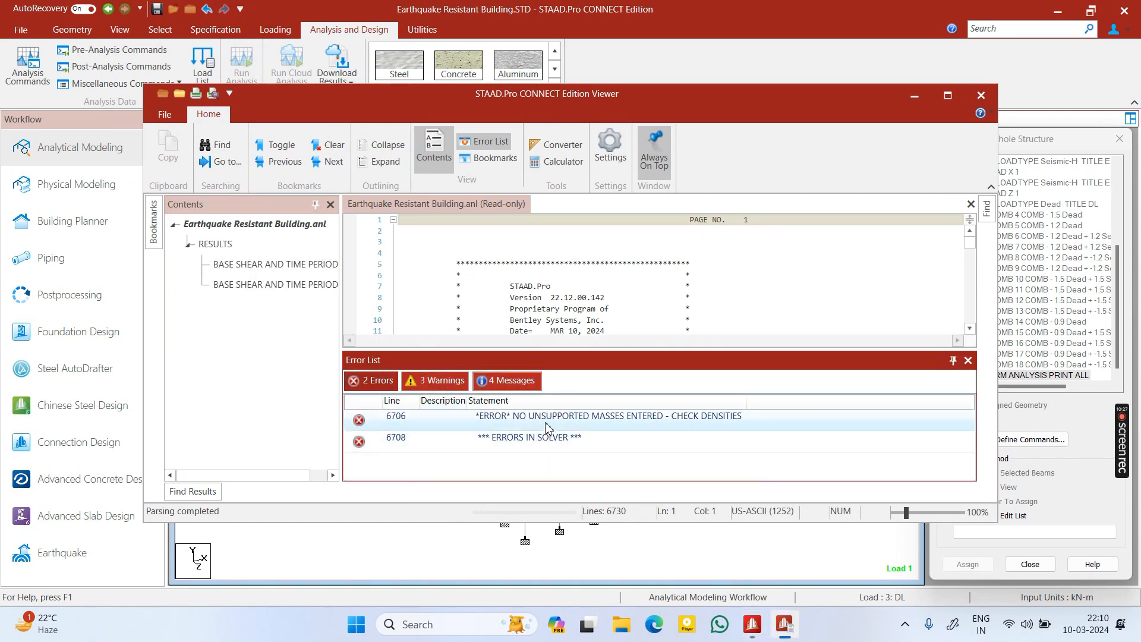
double_click(683, 423)
left_click(552, 280)
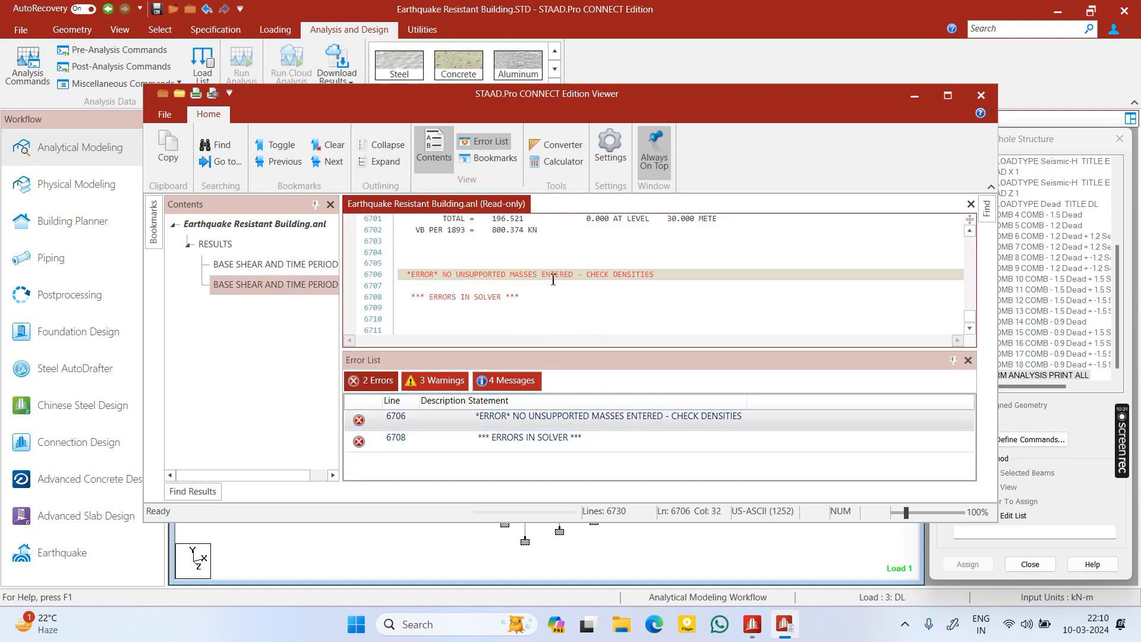
scroll(575, 280, "up", 5)
scroll(574, 281, "down", 4)
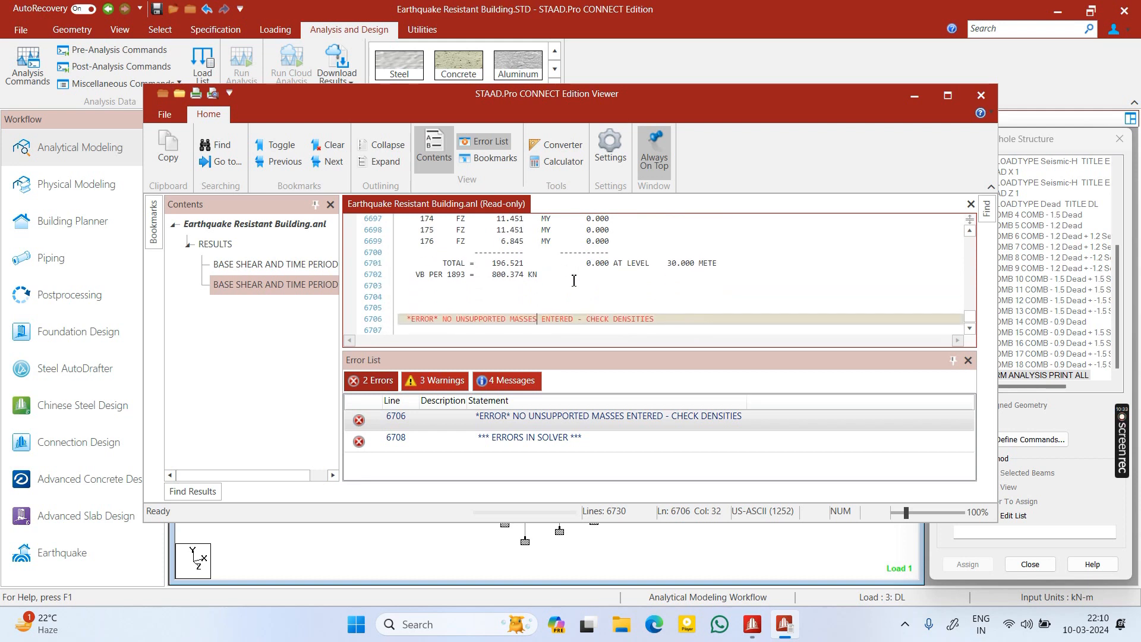
Examine the analysis output text around the reported error about unsupported masses and densities, and close the output viewer
scroll(575, 281, "down", 1)
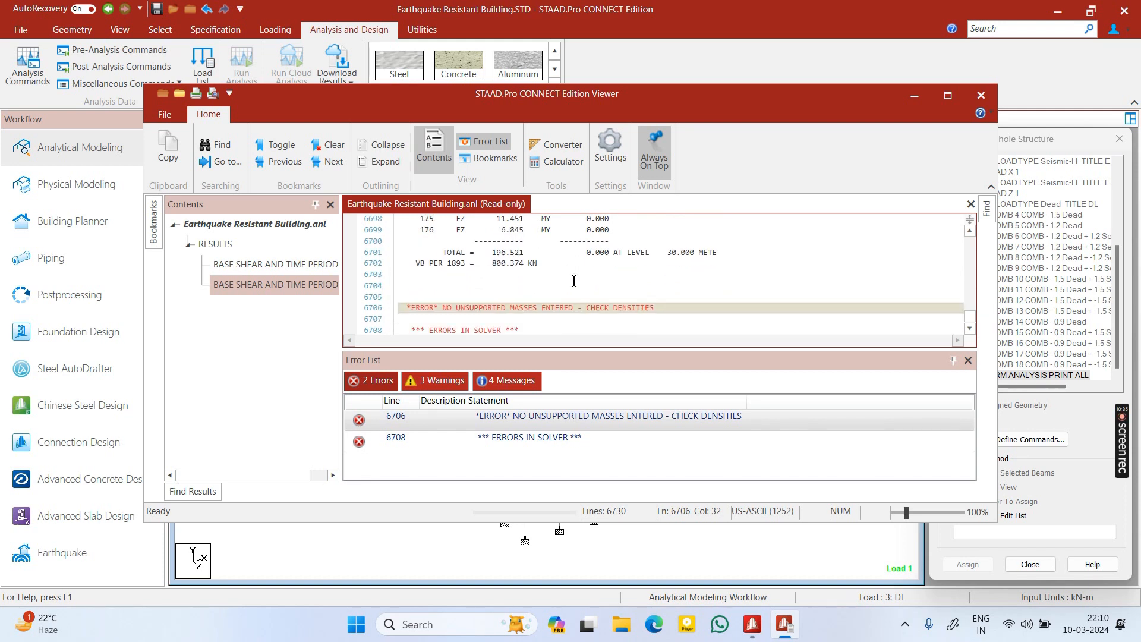
scroll(574, 280, "down", 4)
scroll(574, 281, "up", 2)
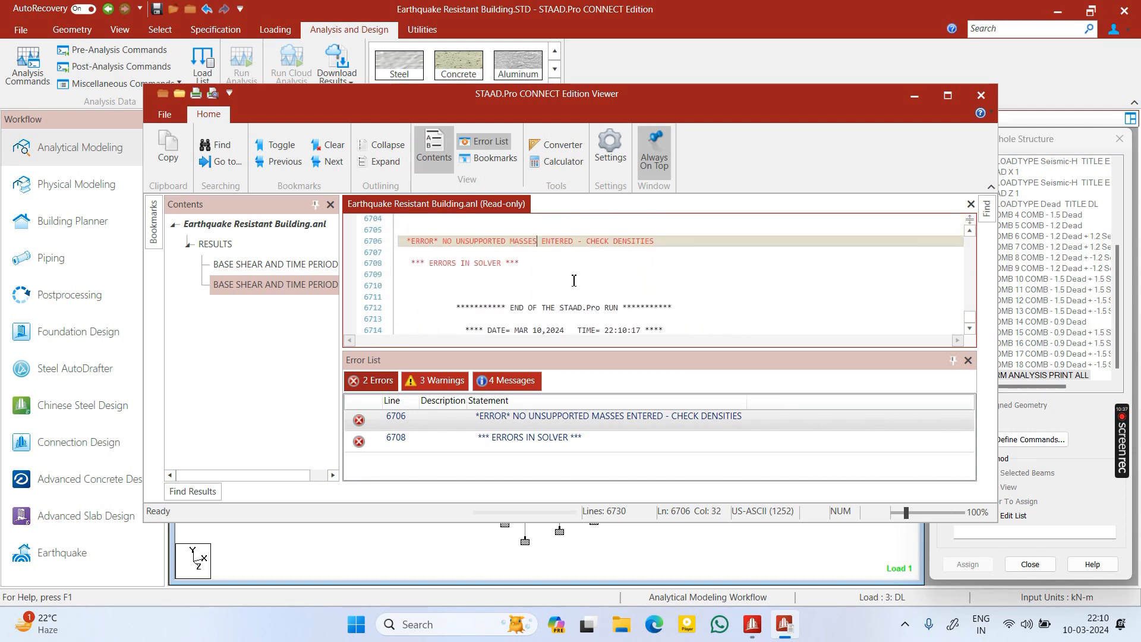
scroll(574, 281, "up", 8)
scroll(574, 280, "up", 9)
scroll(574, 281, "down", 10)
scroll(574, 280, "down", 2)
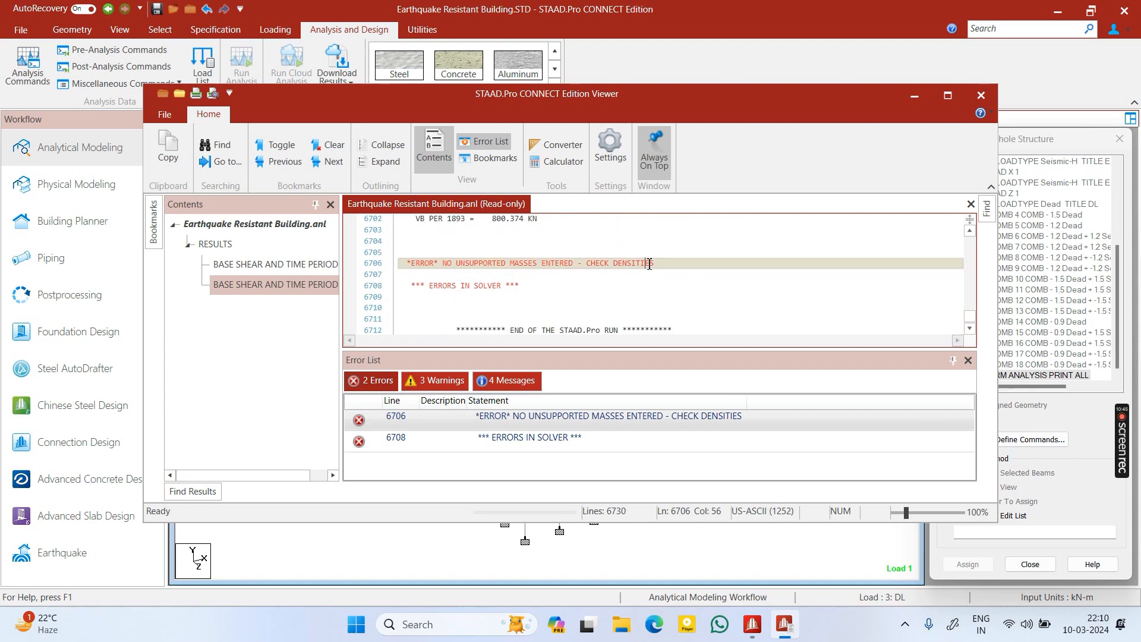
left_click(975, 94)
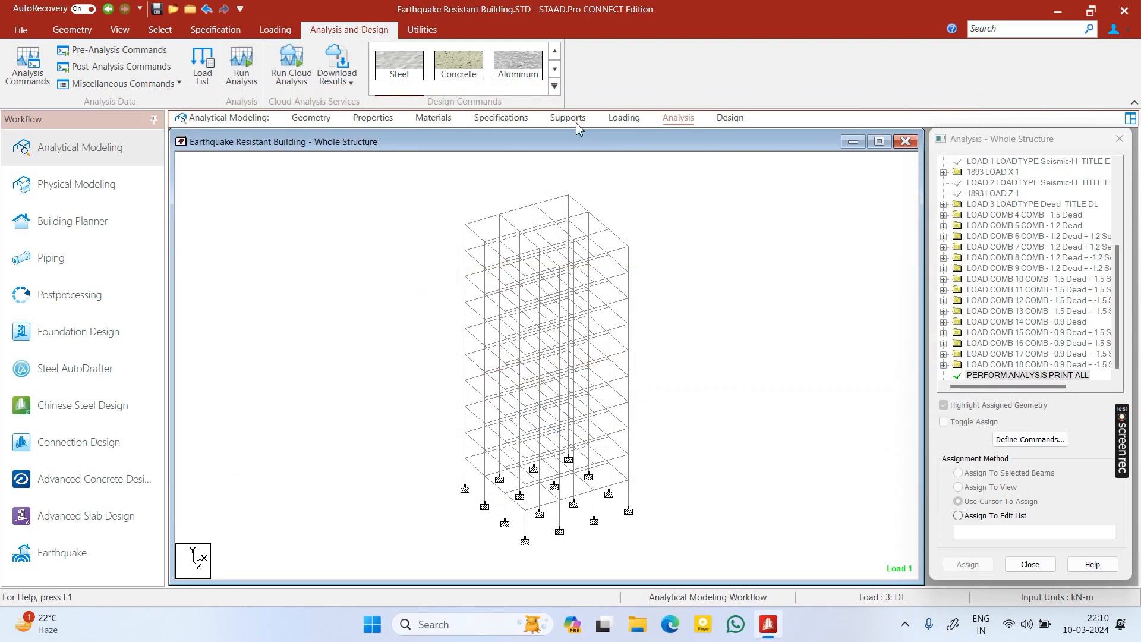
Delete the modal calculation from the EQ X load case
left_click(576, 122)
left_click(451, 119)
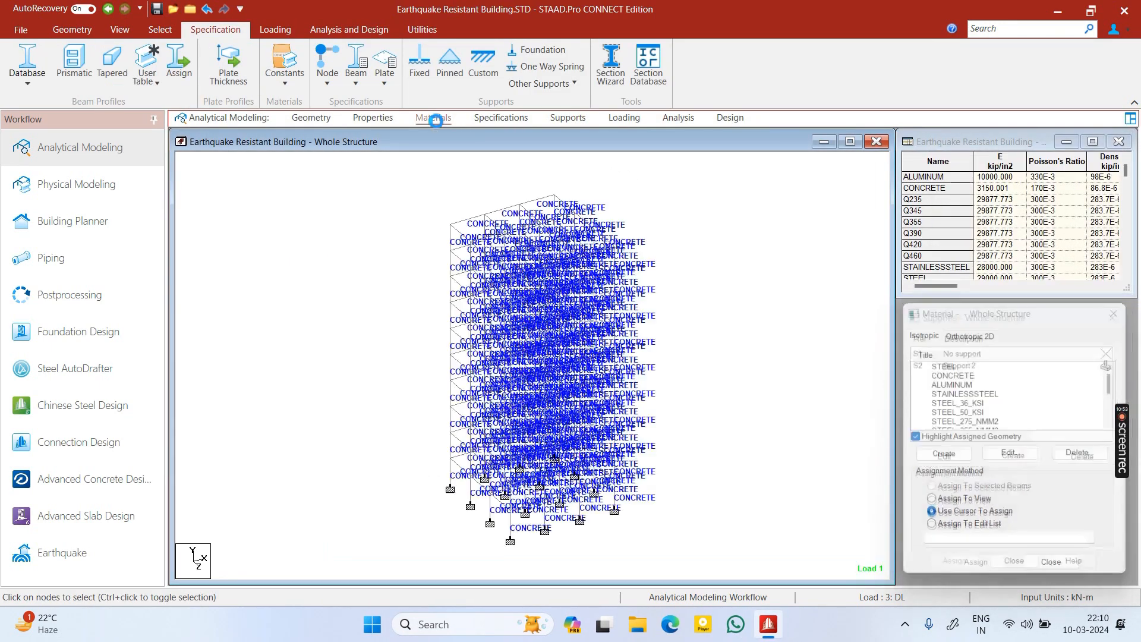
left_click(628, 119)
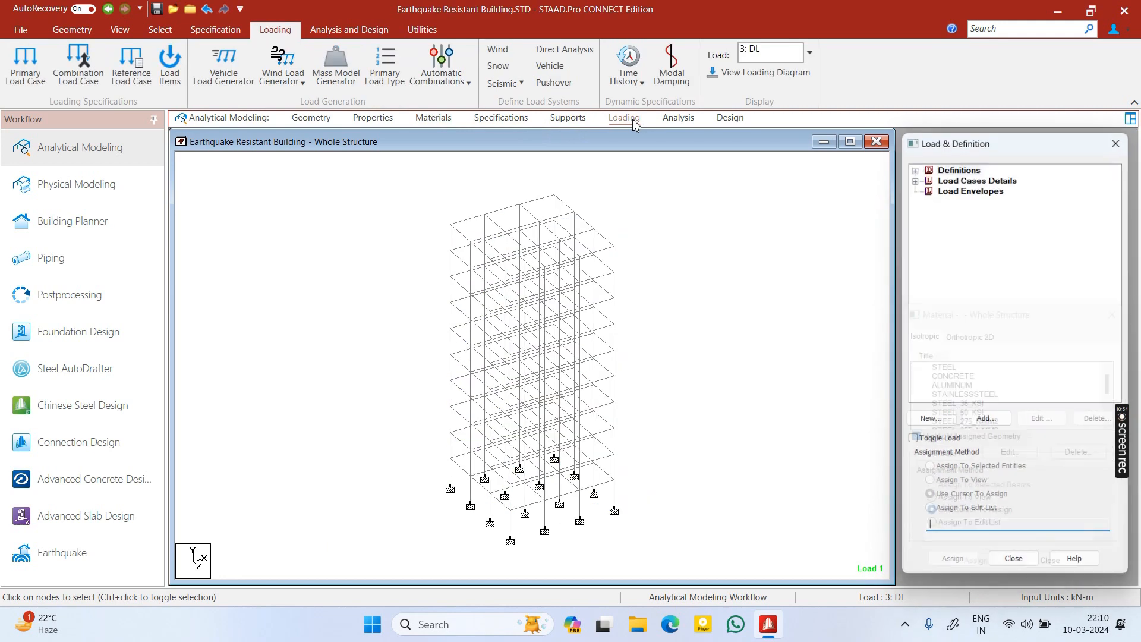
left_click(914, 176)
left_click(928, 188)
left_click(981, 211)
key("Delete")
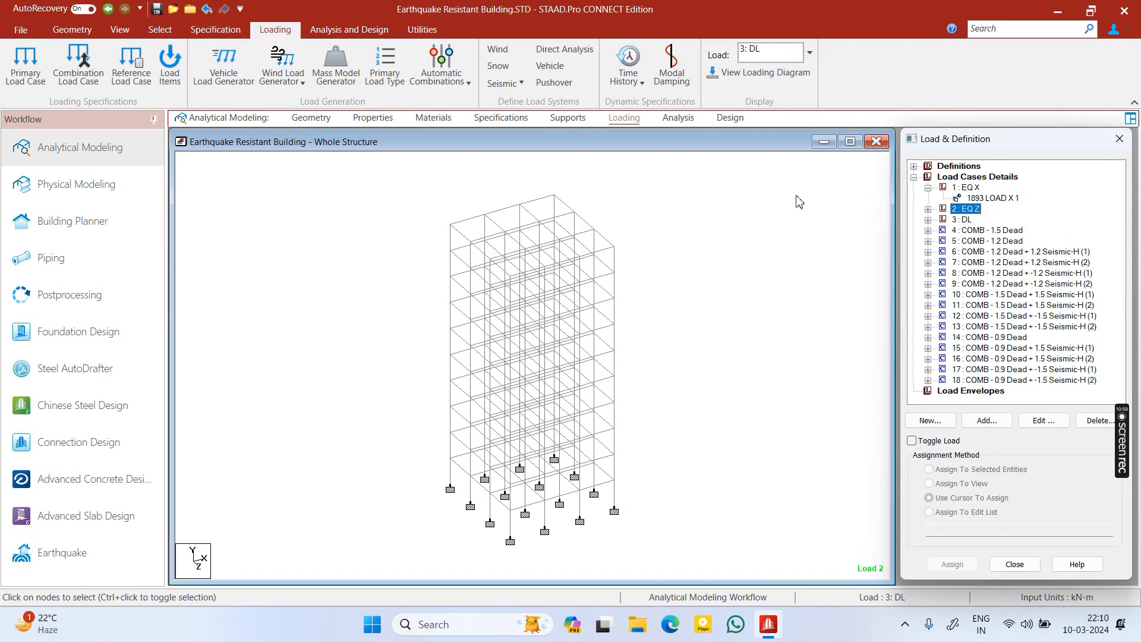
Rerun the analysis without any modal calculation and stay in modeling mode
left_click(674, 122)
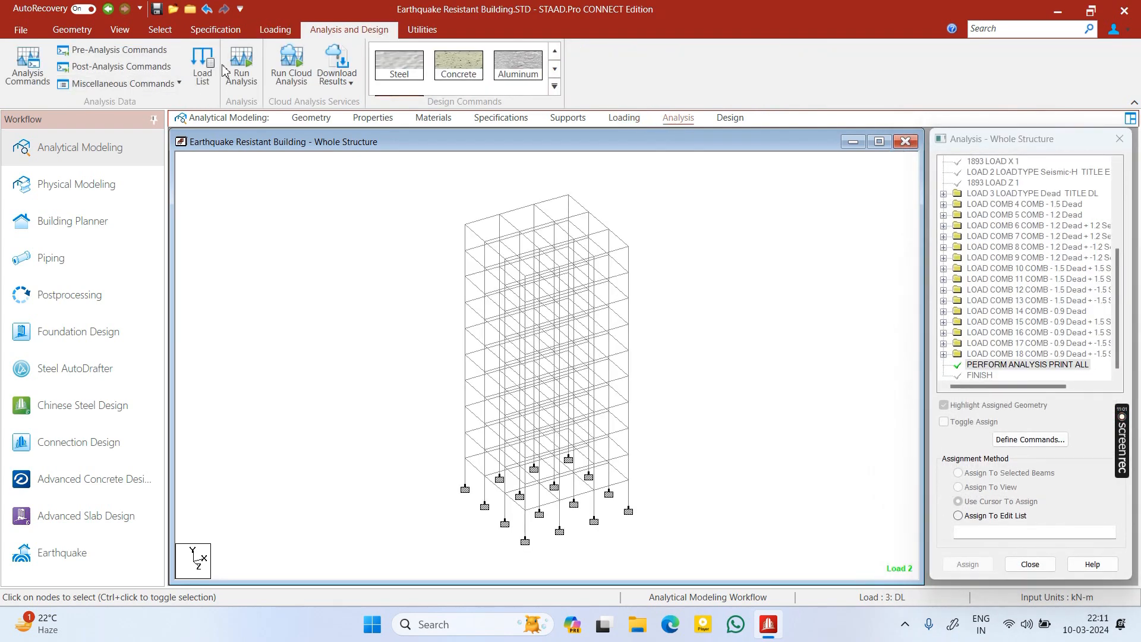
left_click(241, 65)
left_click(553, 383)
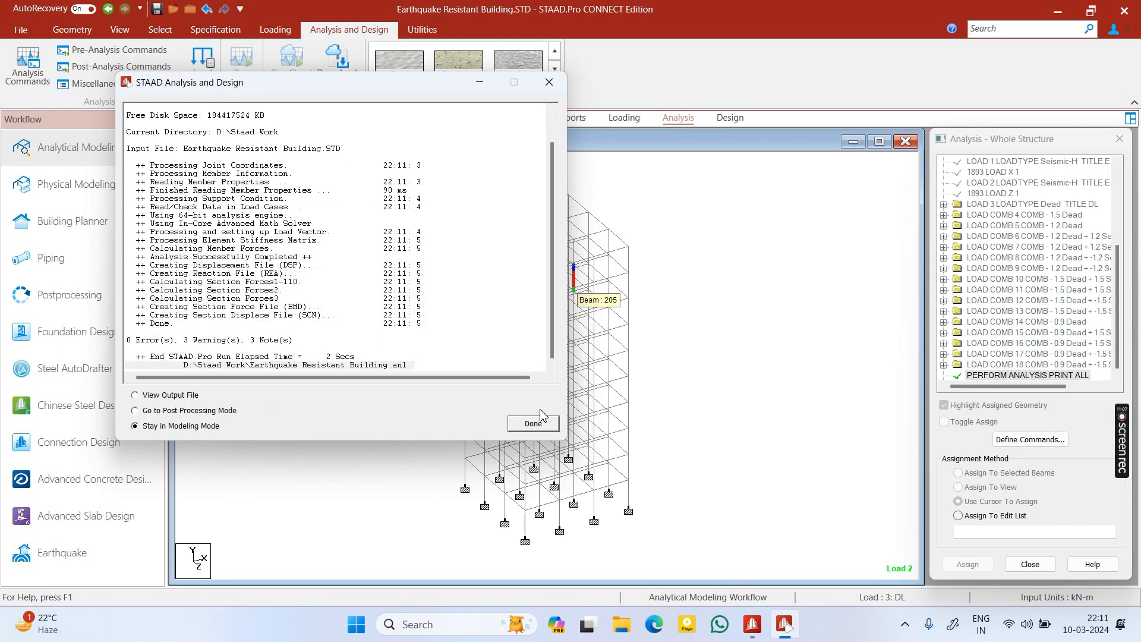
left_click(533, 423)
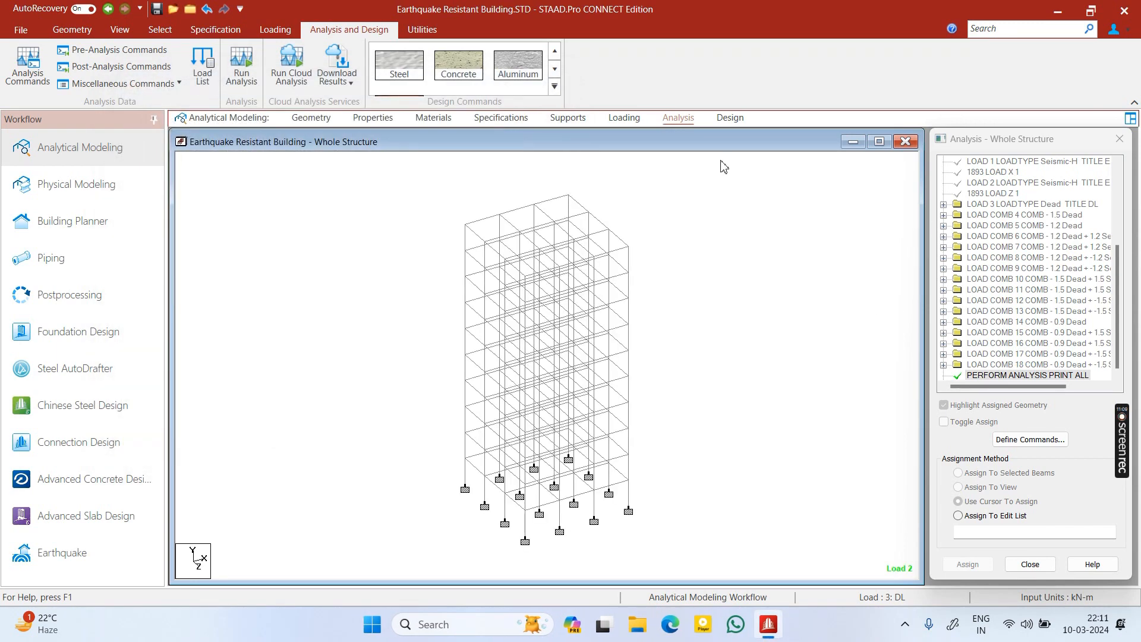
Add a modal calculation without the missing mass mode to the DL load case and delete the old result files
left_click(629, 121)
left_click(914, 177)
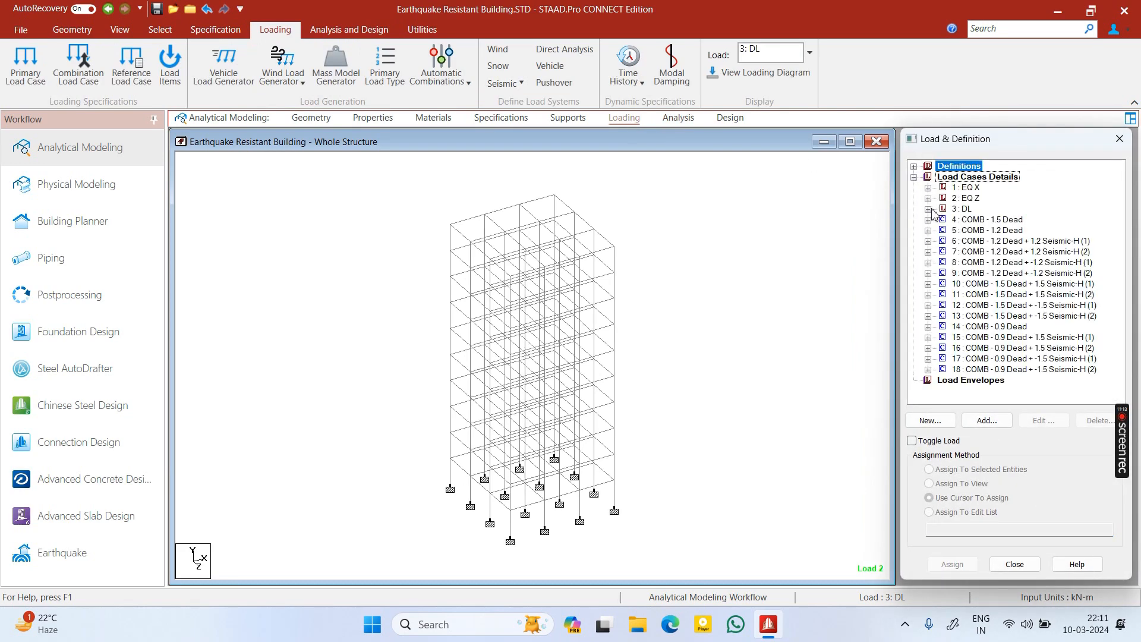
left_click(964, 209)
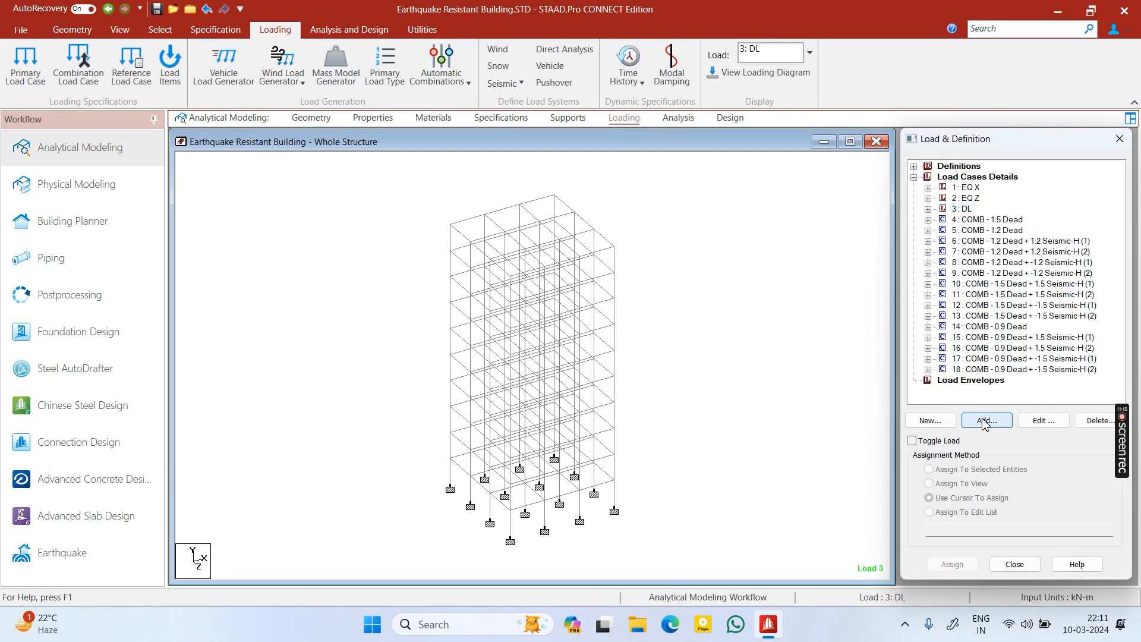
left_click(987, 420)
left_click(331, 320)
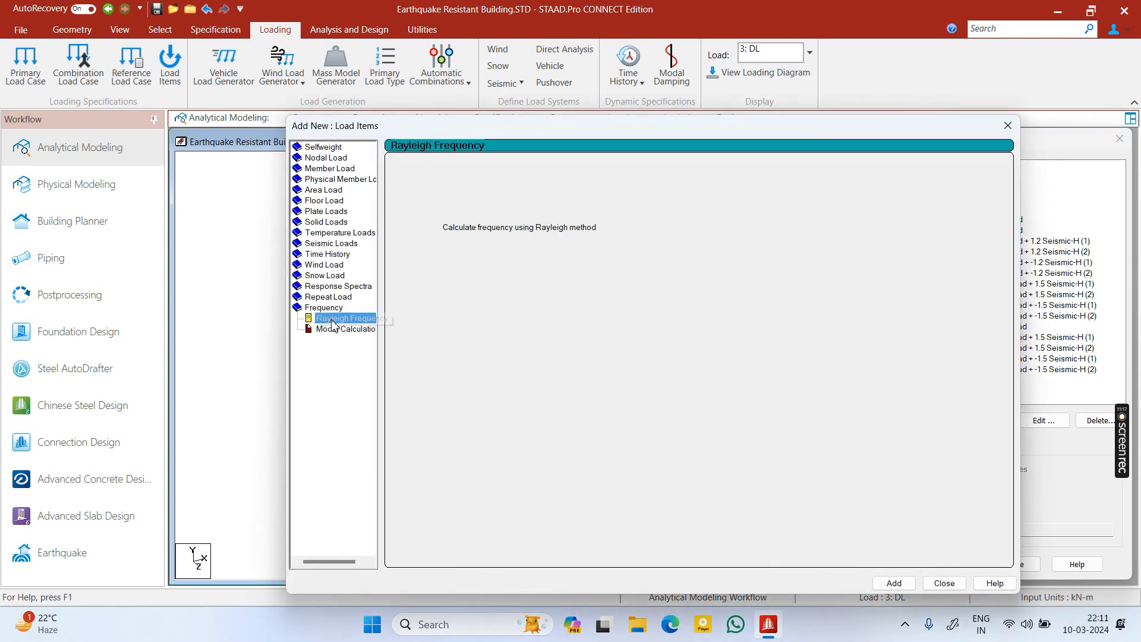
left_click(344, 330)
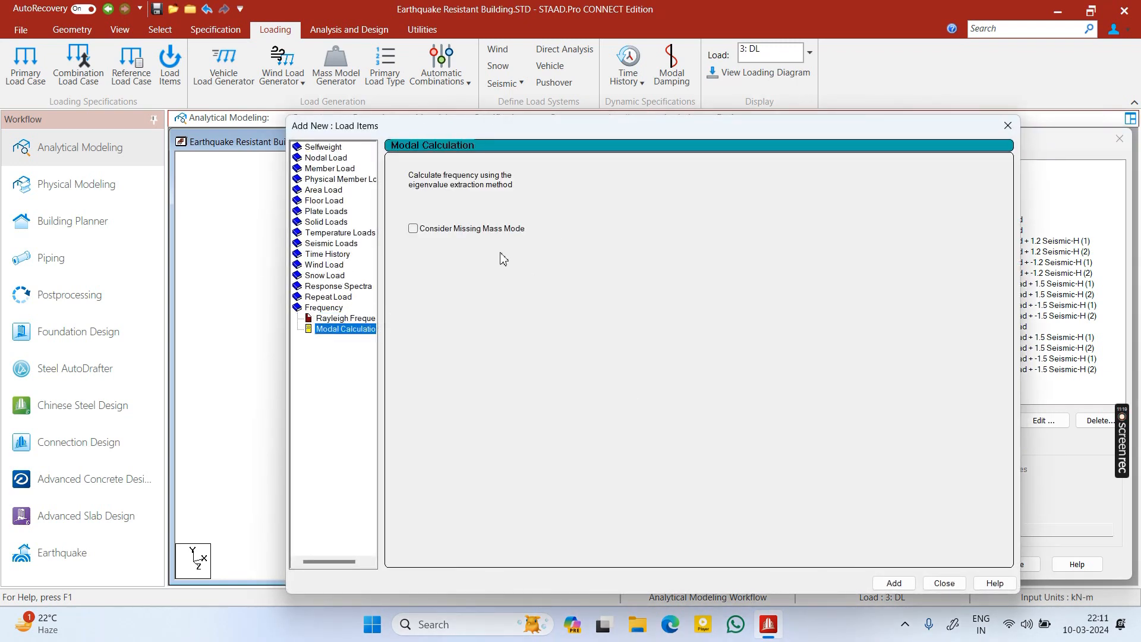
left_click(894, 583)
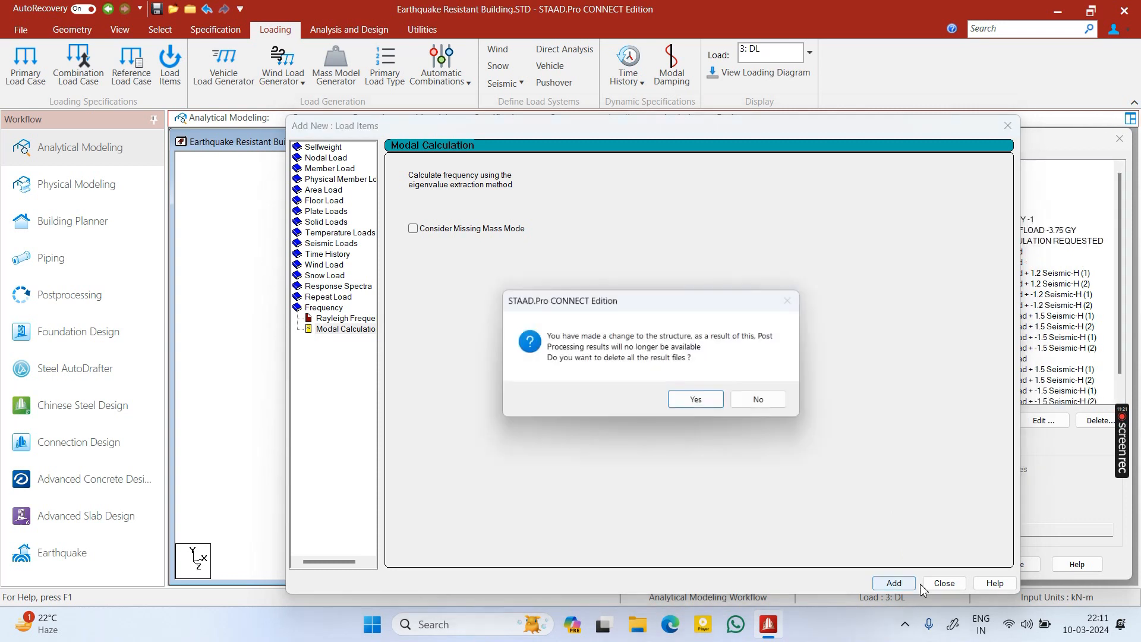
left_click(701, 402)
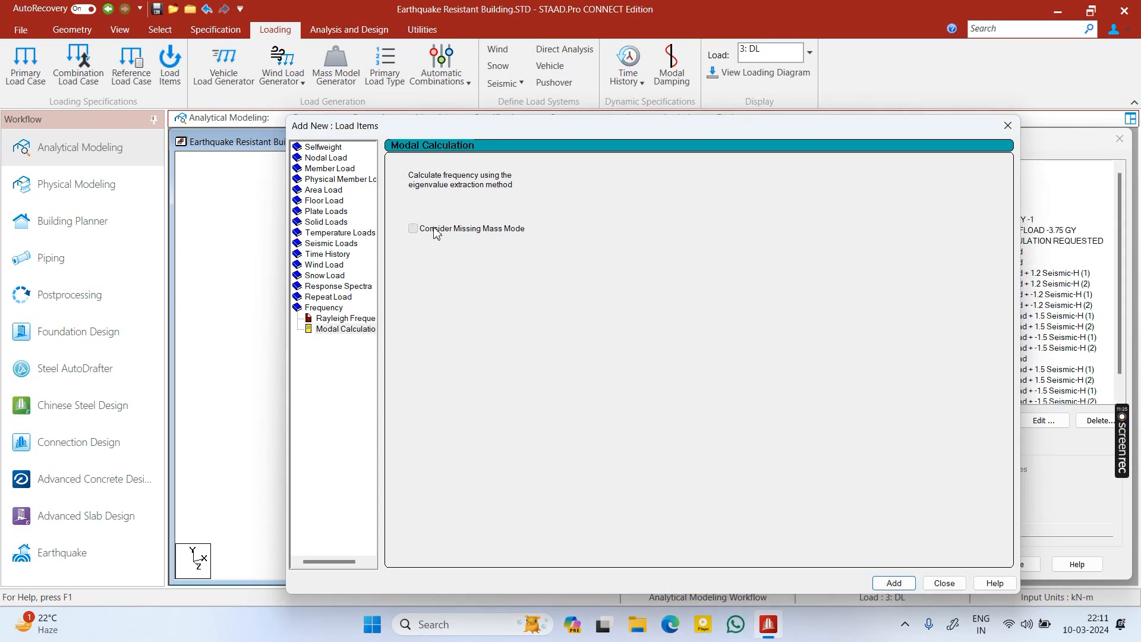
left_click(894, 583)
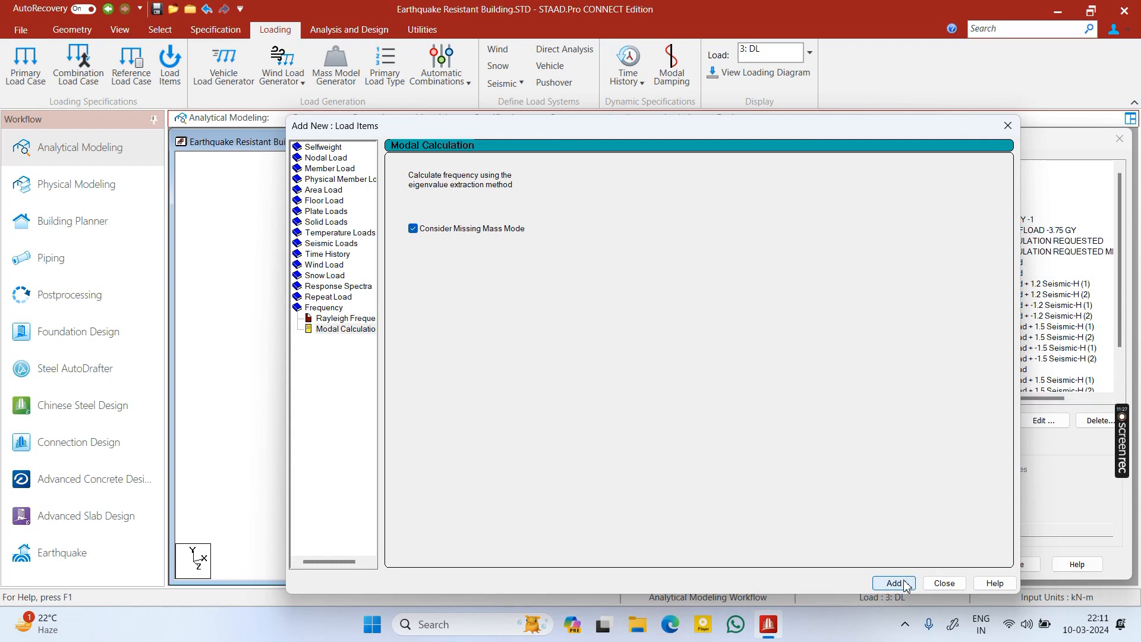
left_click(944, 583)
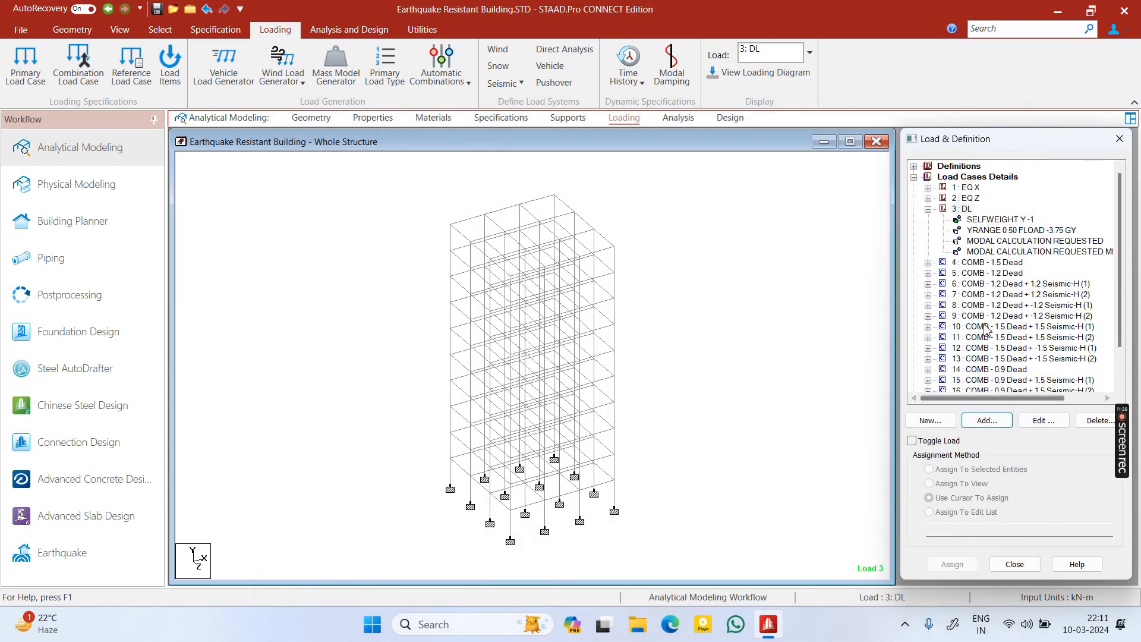
left_click(989, 253)
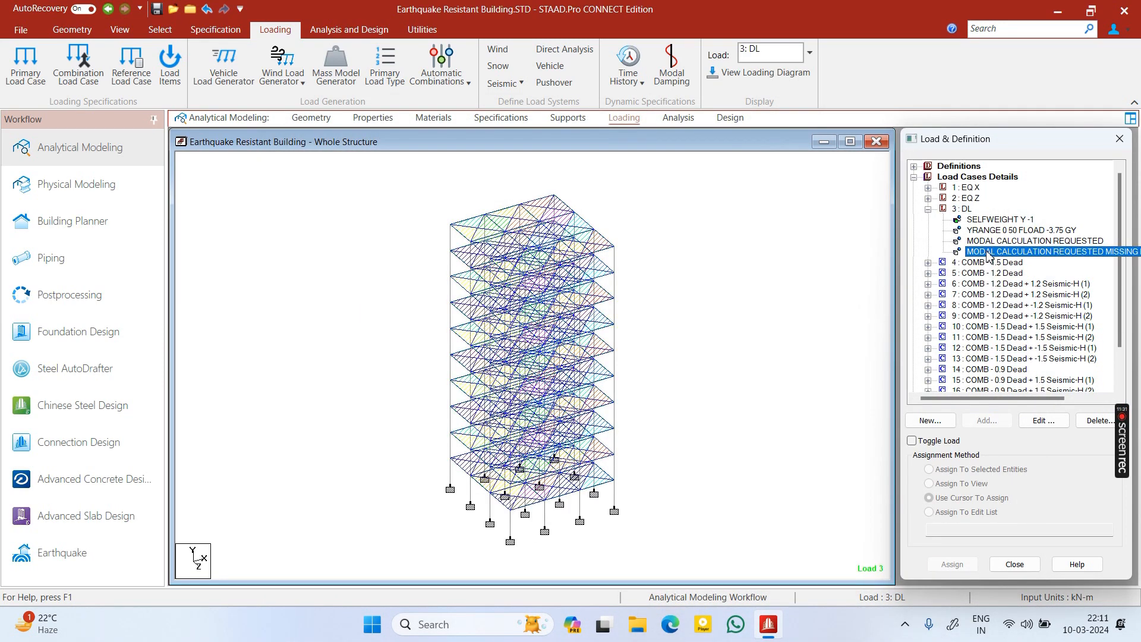
key("Delete")
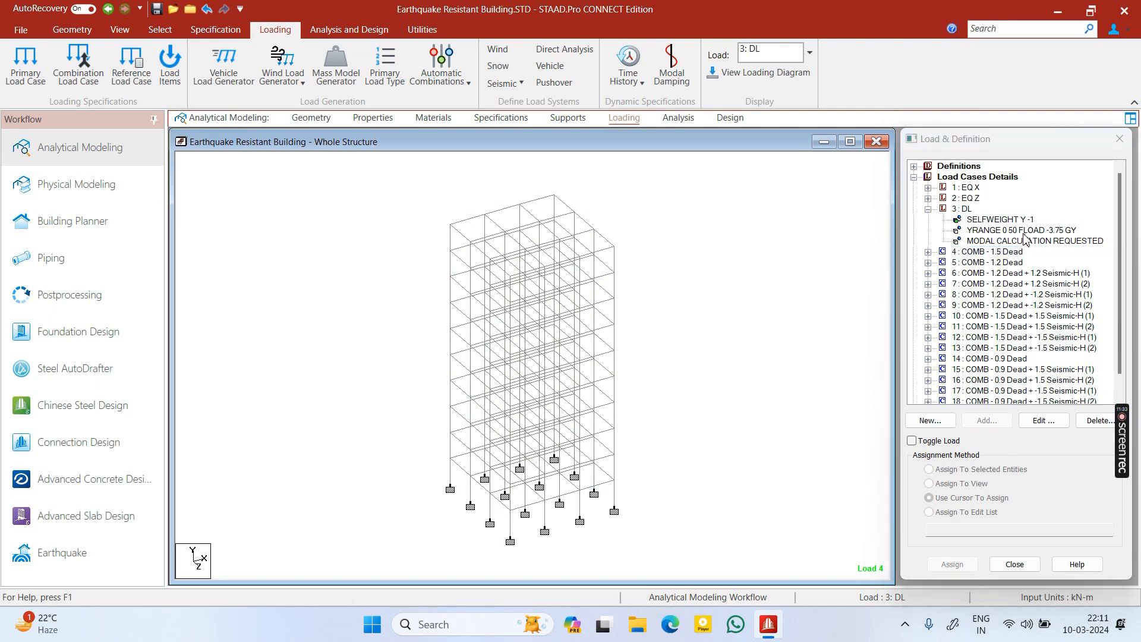
Run the analysis with the modal calculation in the DL load case and stay in modeling mode
left_click(1024, 233)
left_click(1022, 242)
left_click(678, 292)
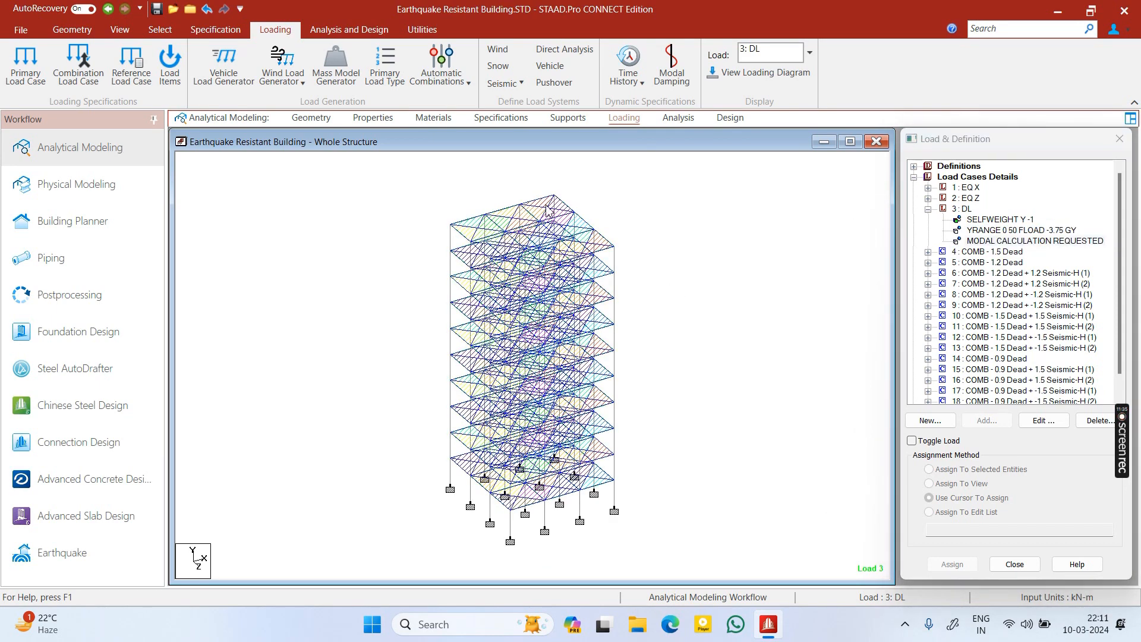
left_click(343, 31)
left_click(241, 64)
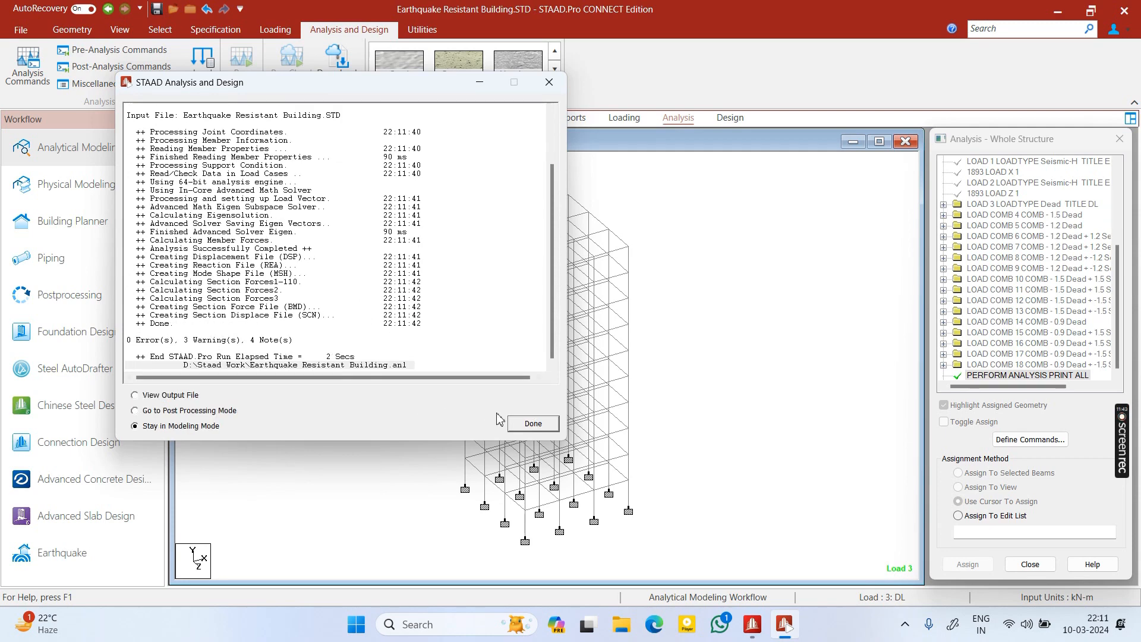
left_click(533, 425)
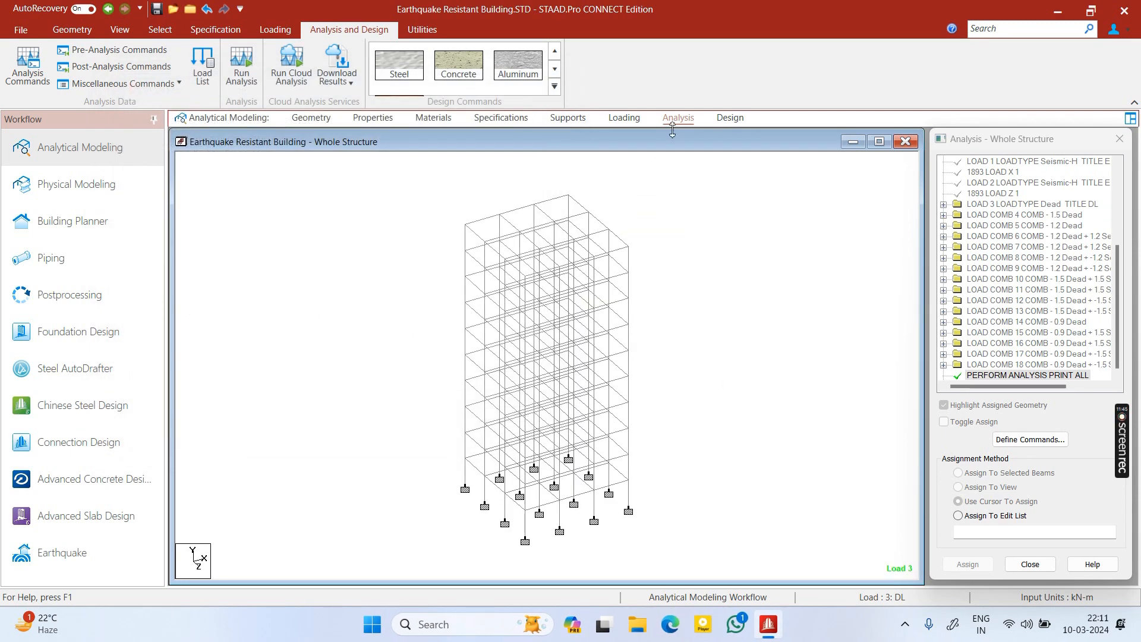
Switch to the postprocessing results and animate the building's Mode 1 shape using the Mode diagram type
left_click(91, 296)
left_click(595, 421)
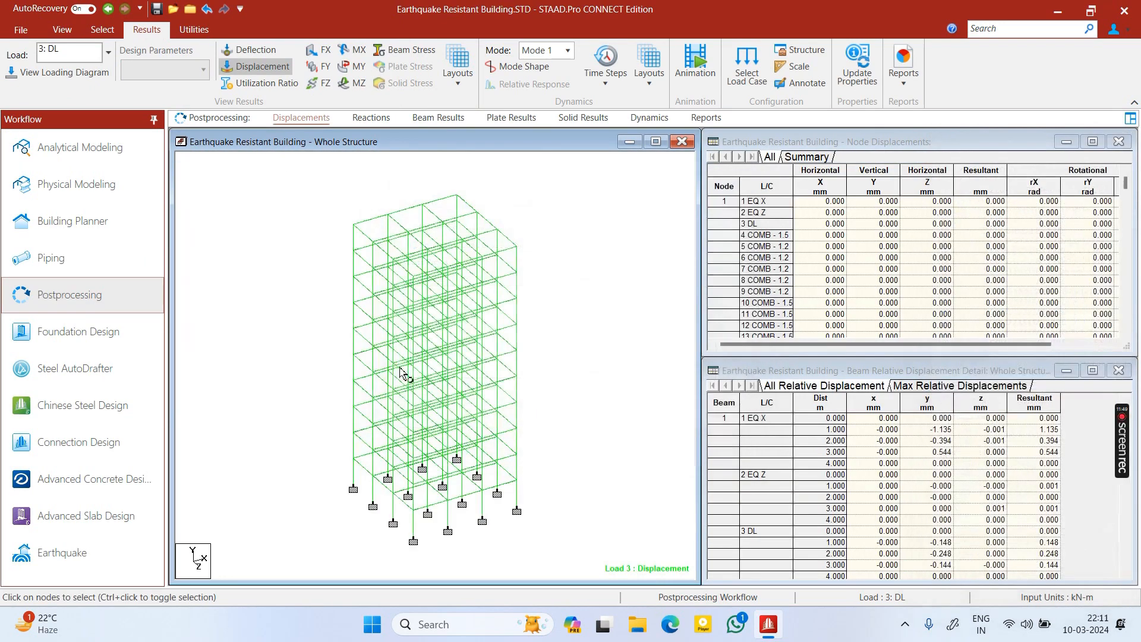
left_click(560, 54)
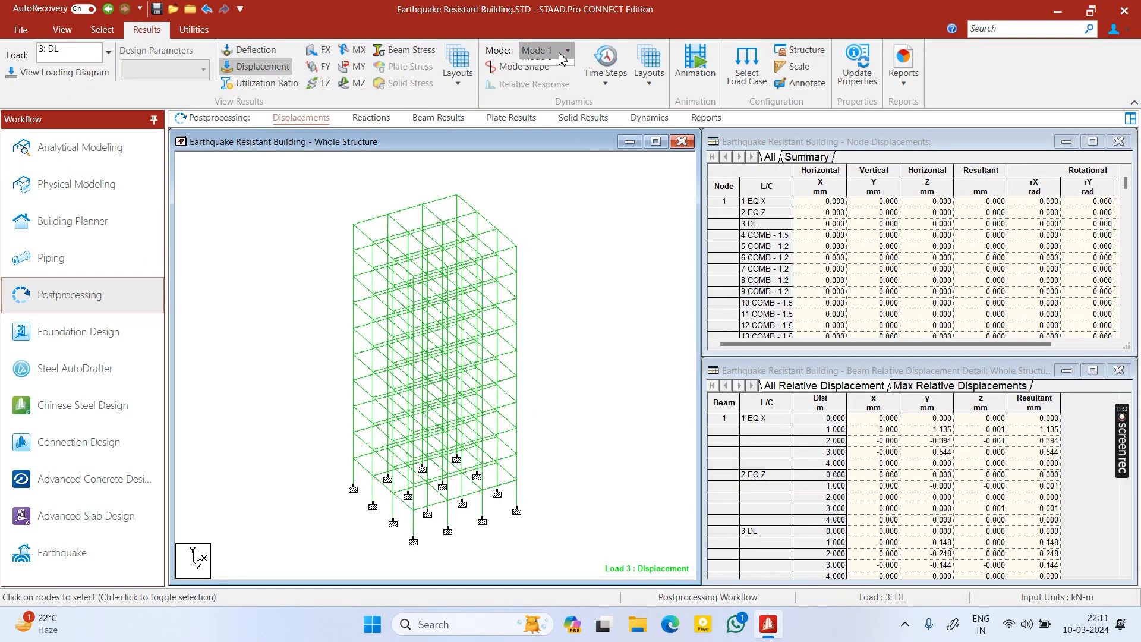
left_click(562, 184)
left_click(690, 65)
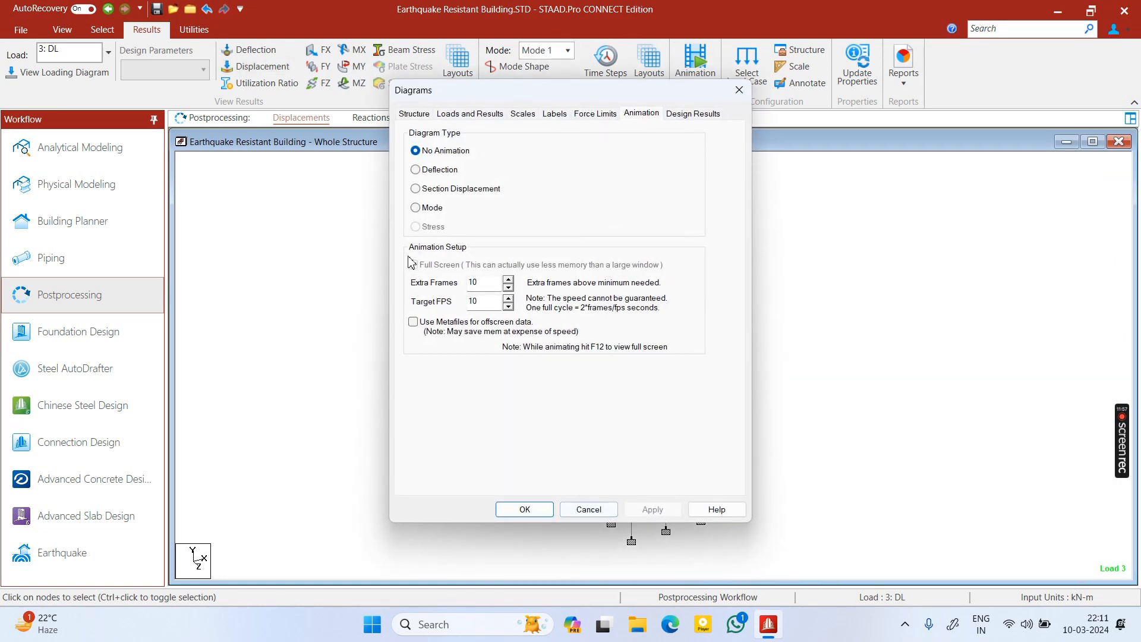
left_click(419, 211)
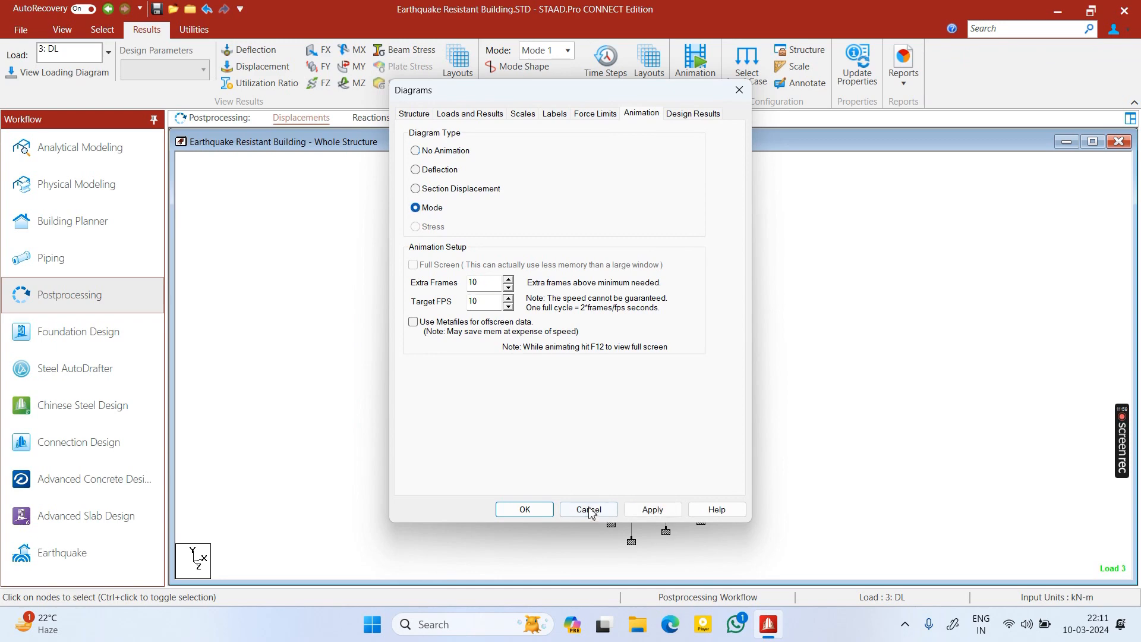
left_click(540, 514)
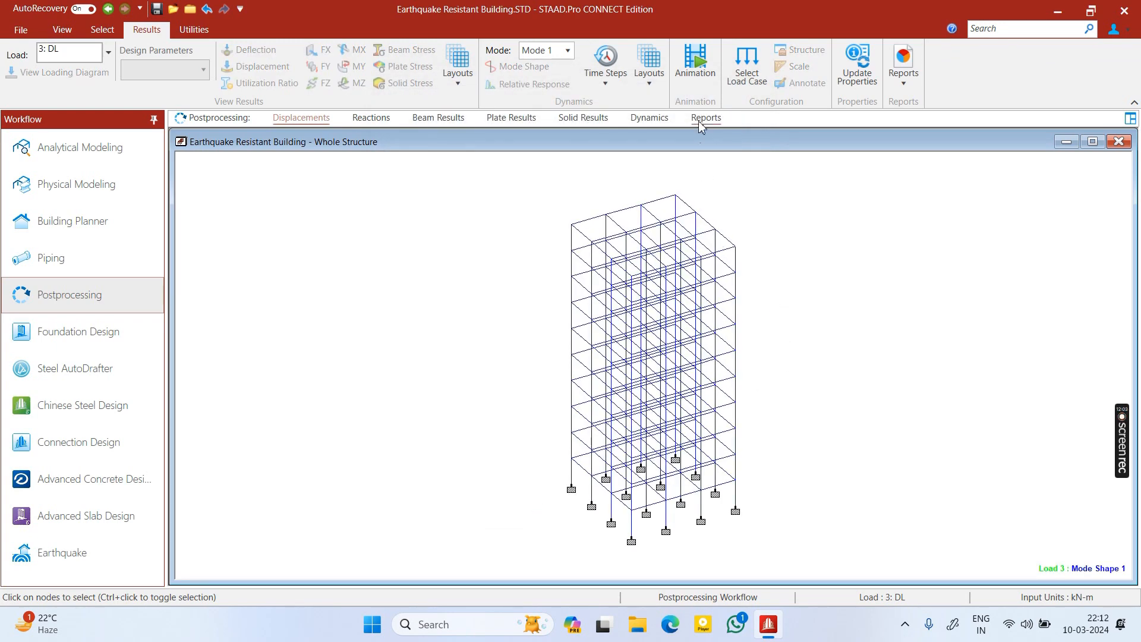
Examine the building's animated mode shapes for Mode 2 through Mode 6 under load case 3: DL
left_click(546, 51)
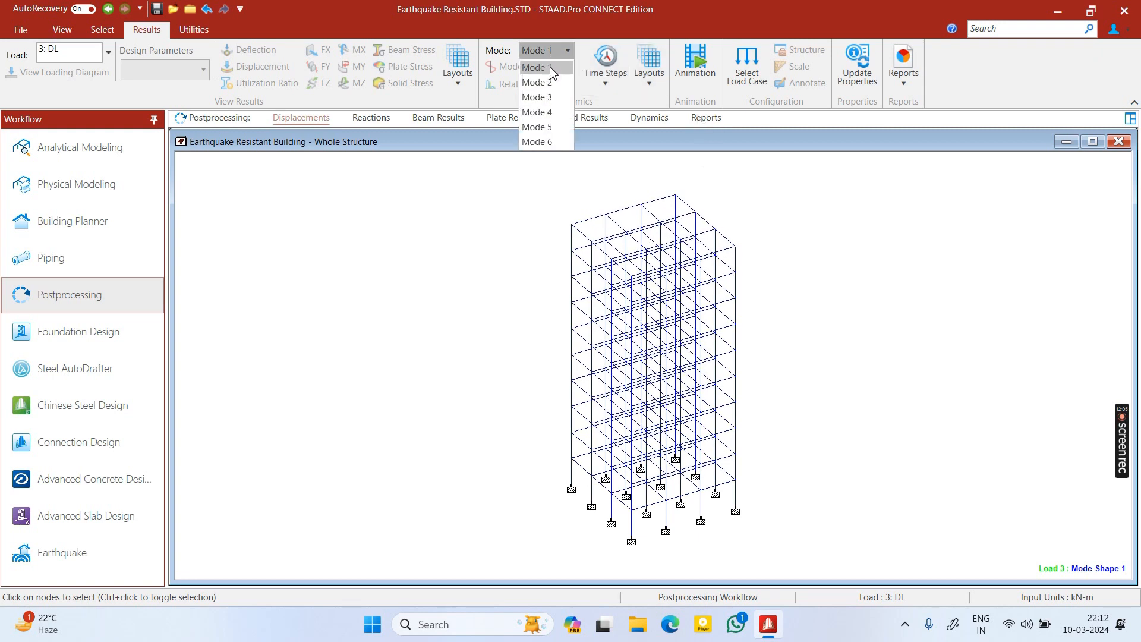
left_click(546, 82)
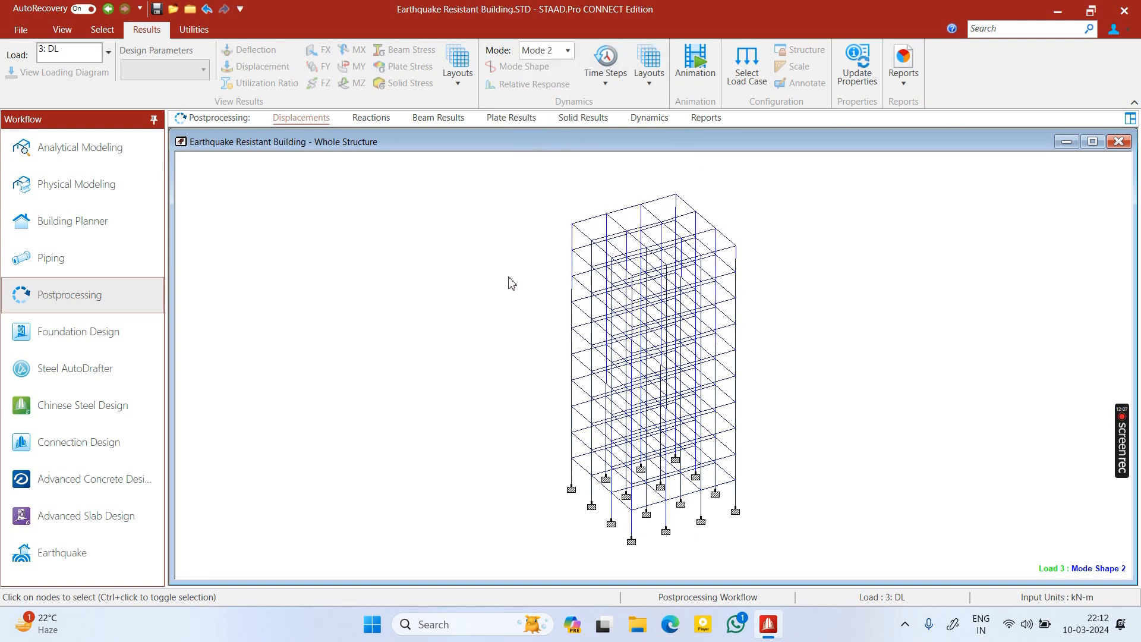
left_click(543, 51)
left_click(541, 98)
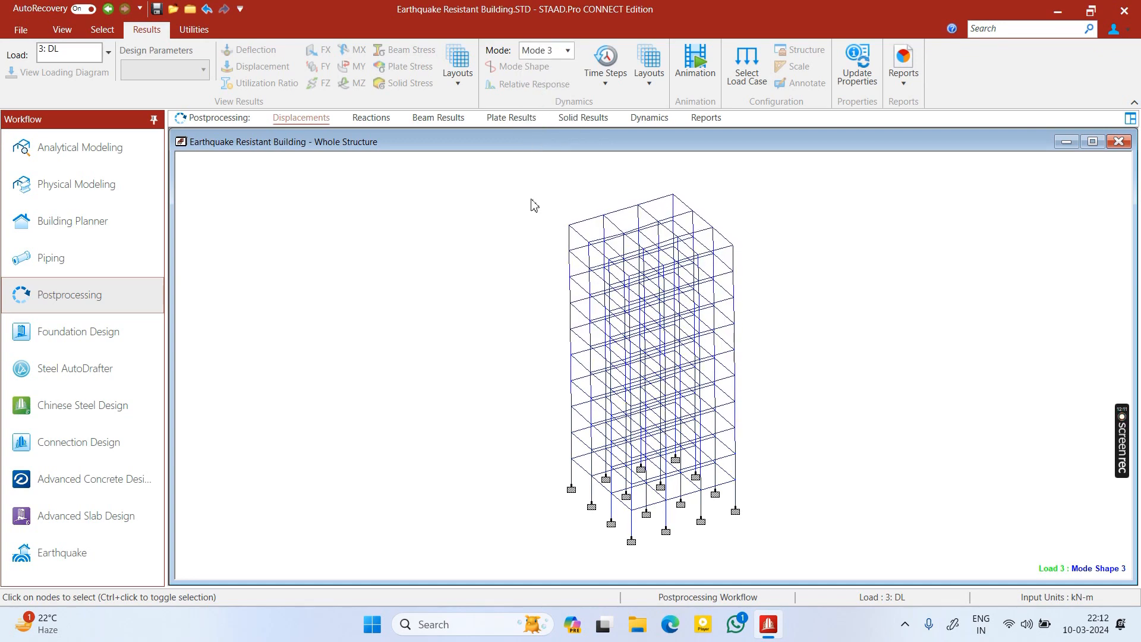
left_click(544, 51)
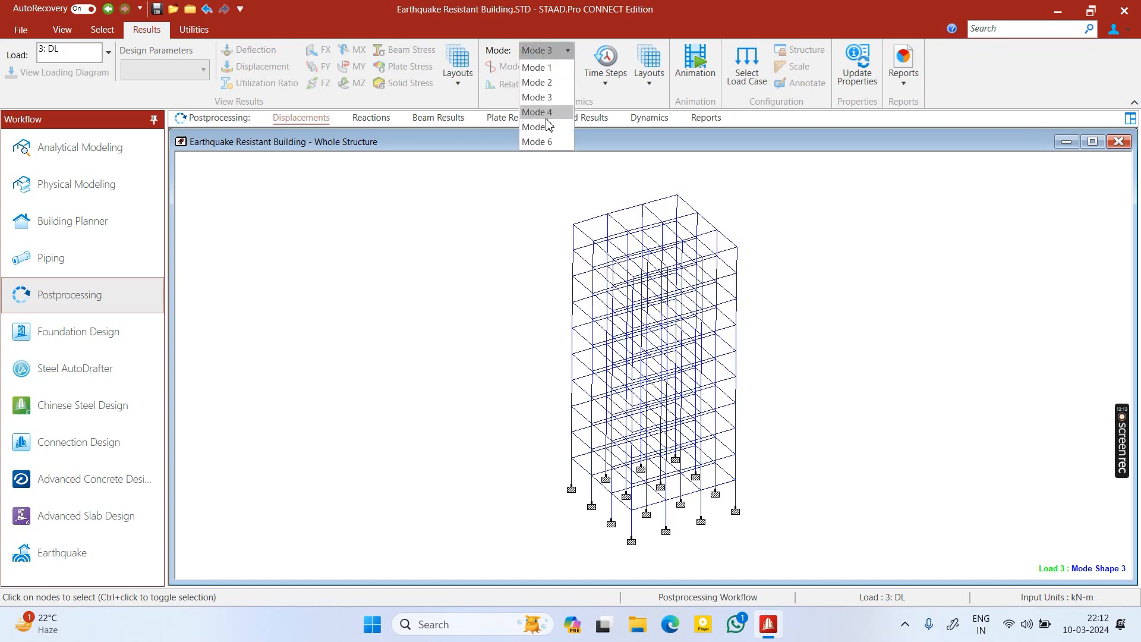
left_click(547, 117)
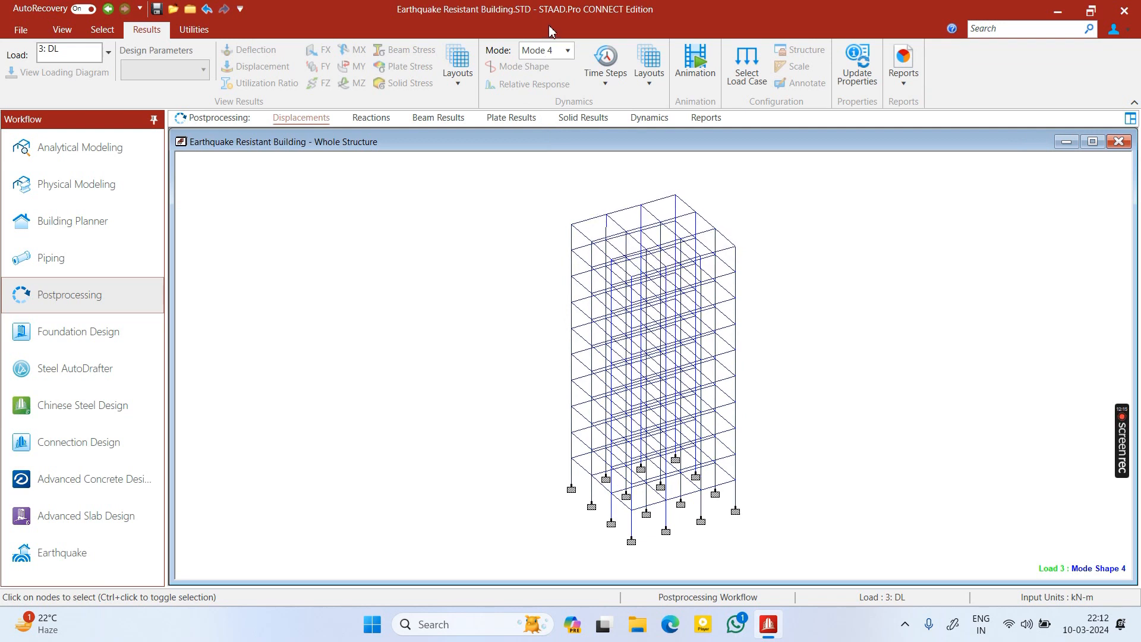
left_click(553, 50)
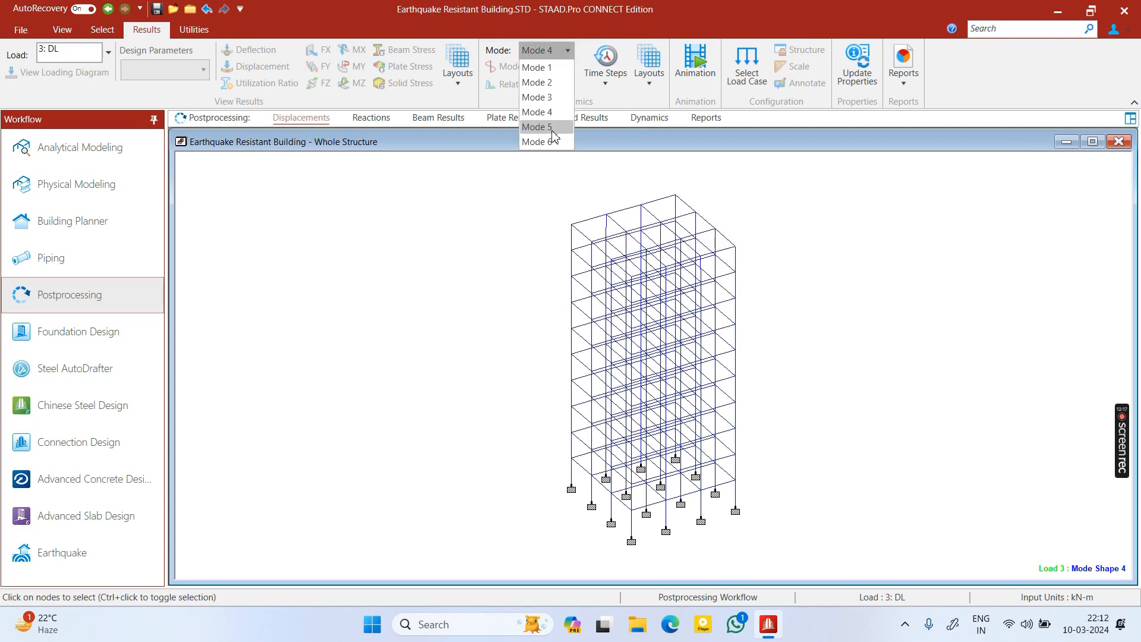
left_click(553, 132)
left_click(559, 50)
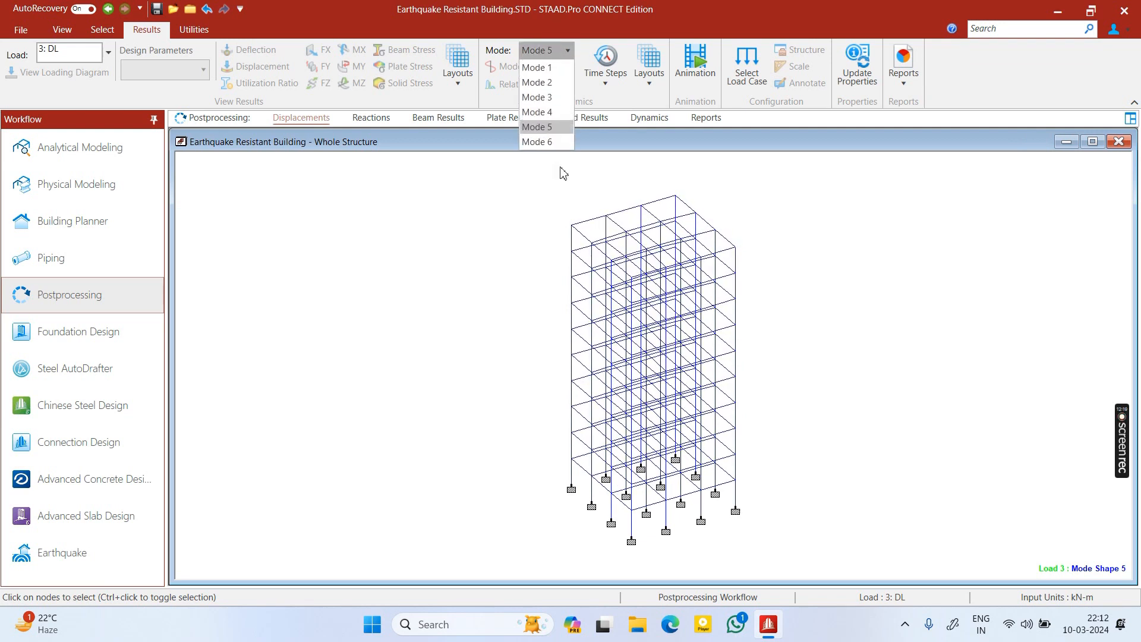
left_click(550, 142)
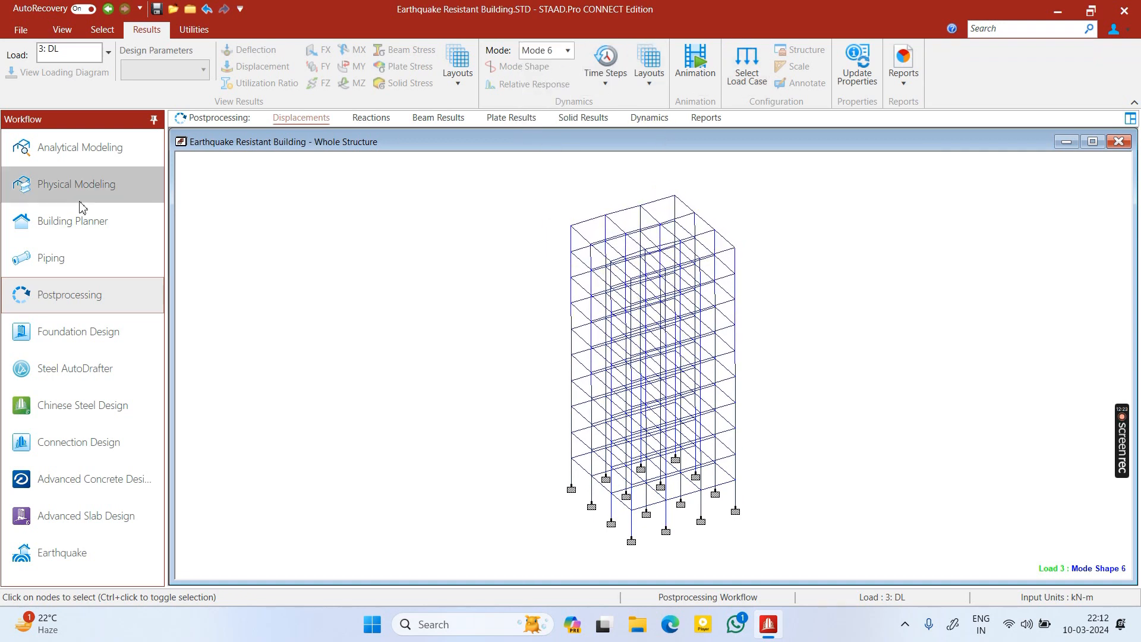
Leave the postprocessing results and open Advanced Concrete Design for the model with the RCDC license
left_click(27, 155)
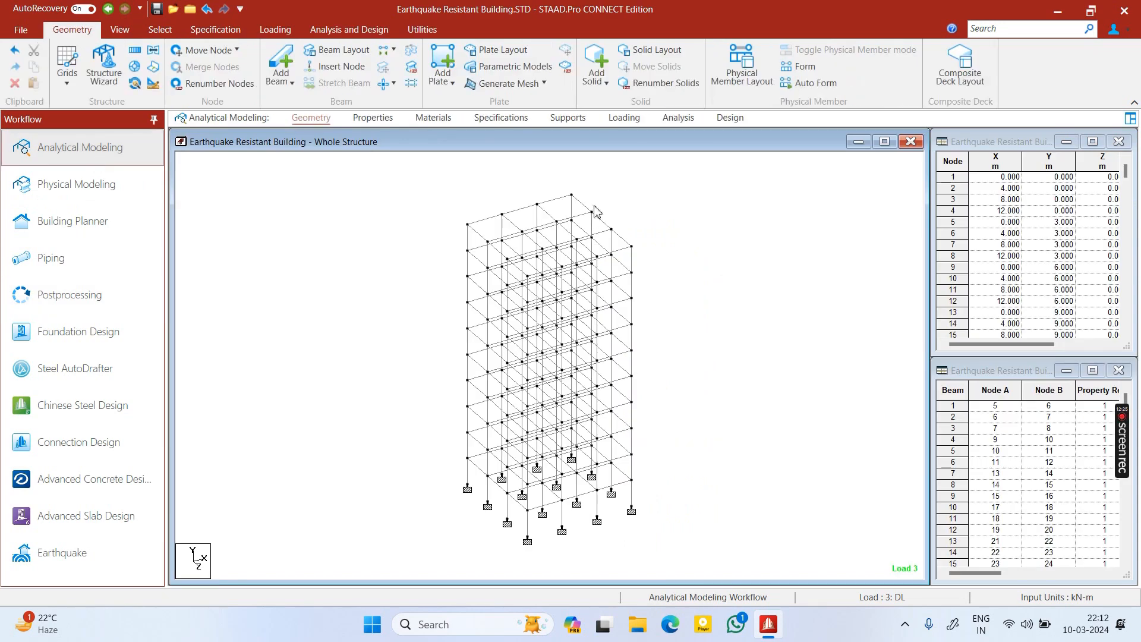
left_click(688, 120)
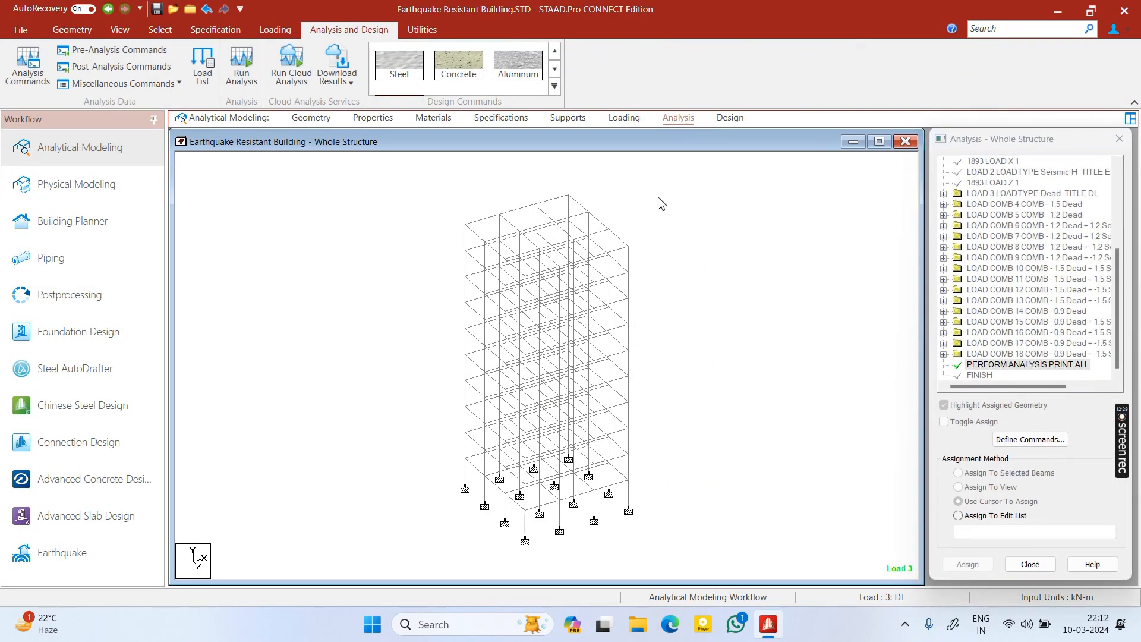
left_click(729, 118)
left_click(678, 119)
left_click(107, 486)
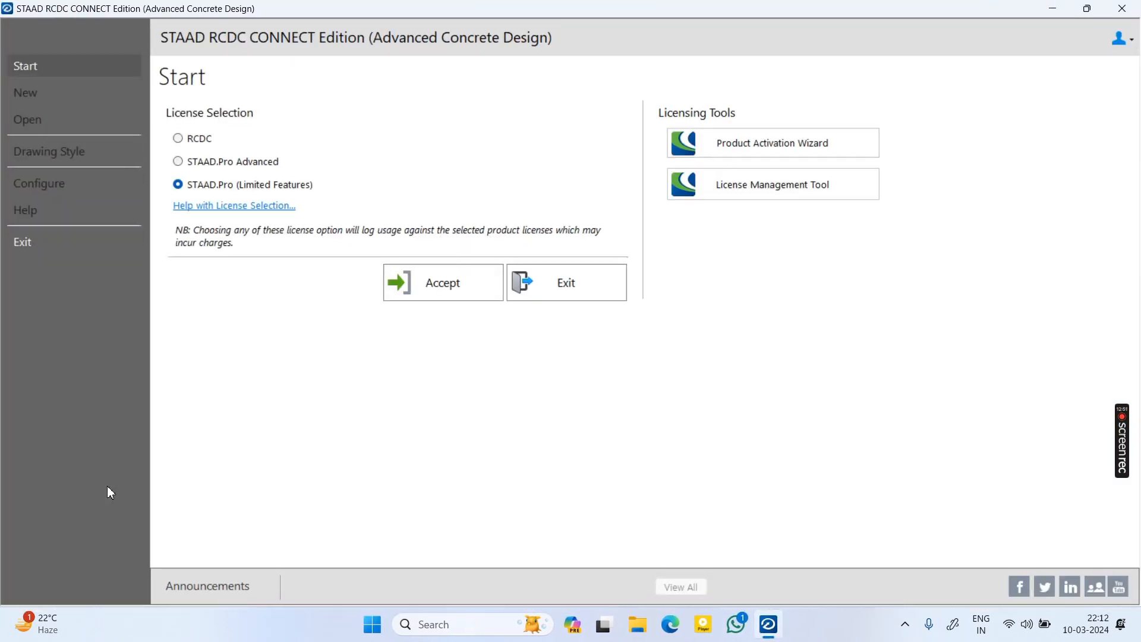
left_click(190, 141)
left_click(431, 276)
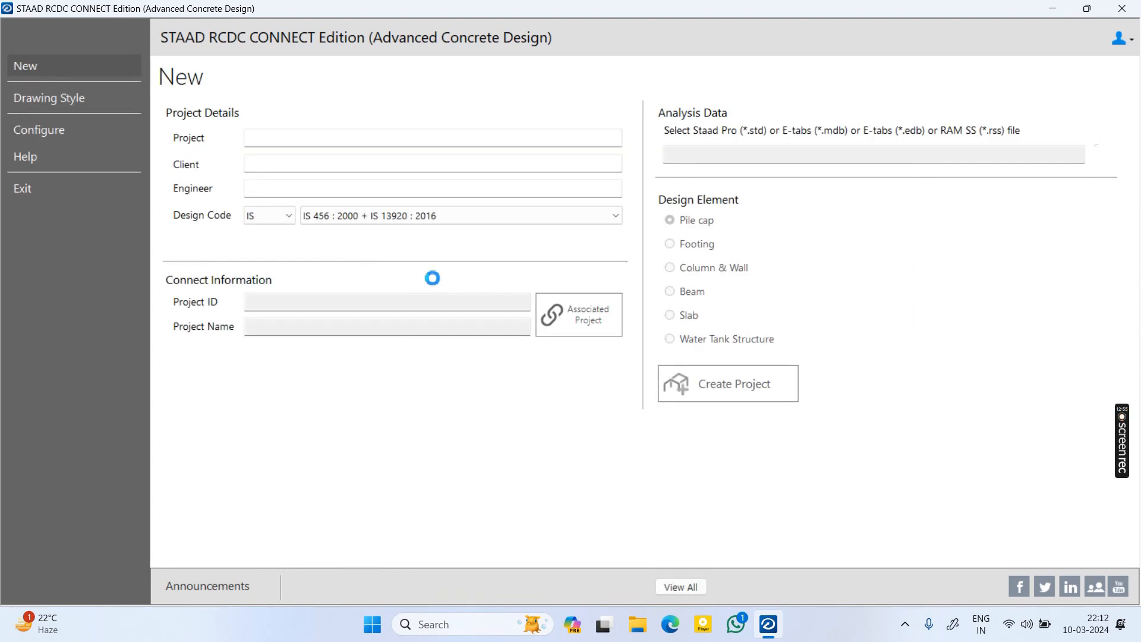
Create a new concrete design project for the slab elements at the 3 m level
left_click(682, 321)
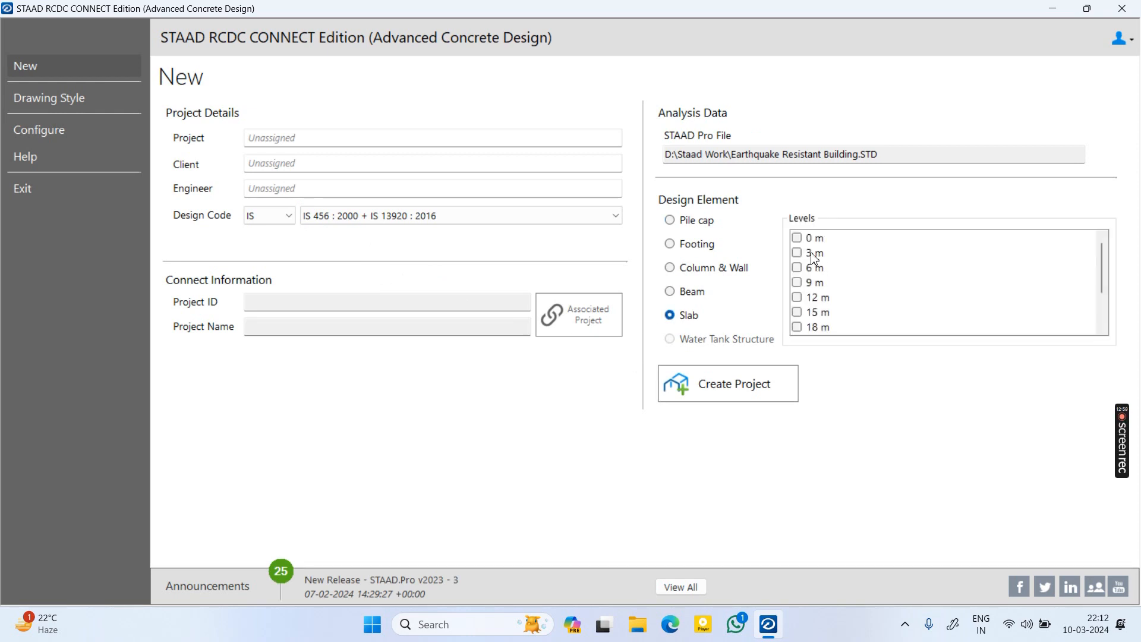
scroll(802, 308, "down", 2)
scroll(802, 307, "up", 2)
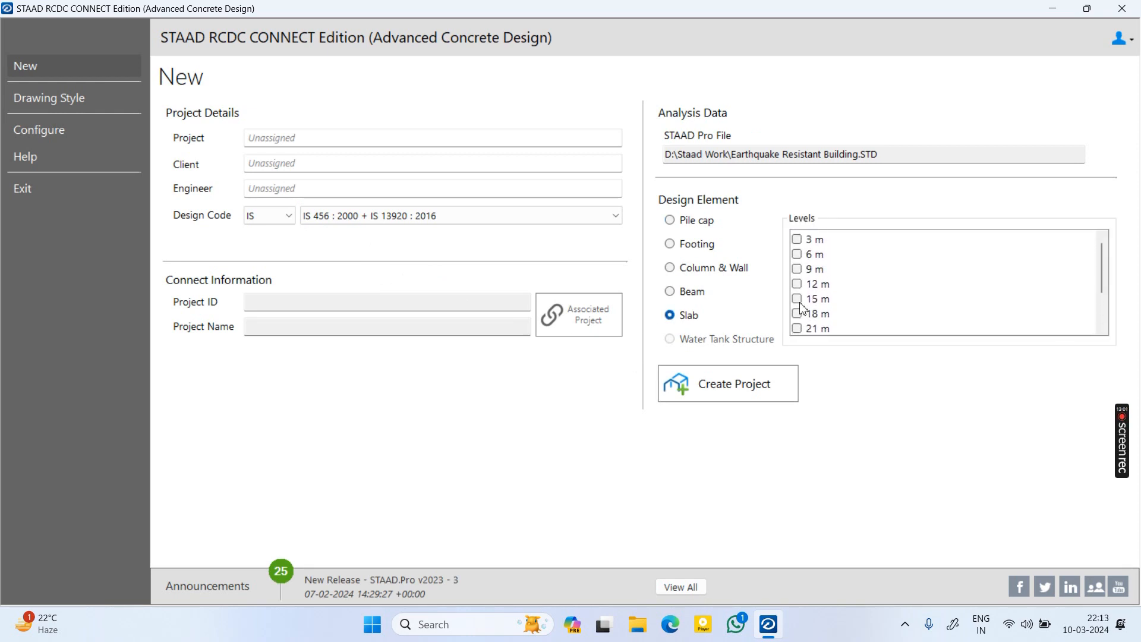
scroll(802, 307, "down", 2)
scroll(802, 307, "up", 2)
left_click(797, 257)
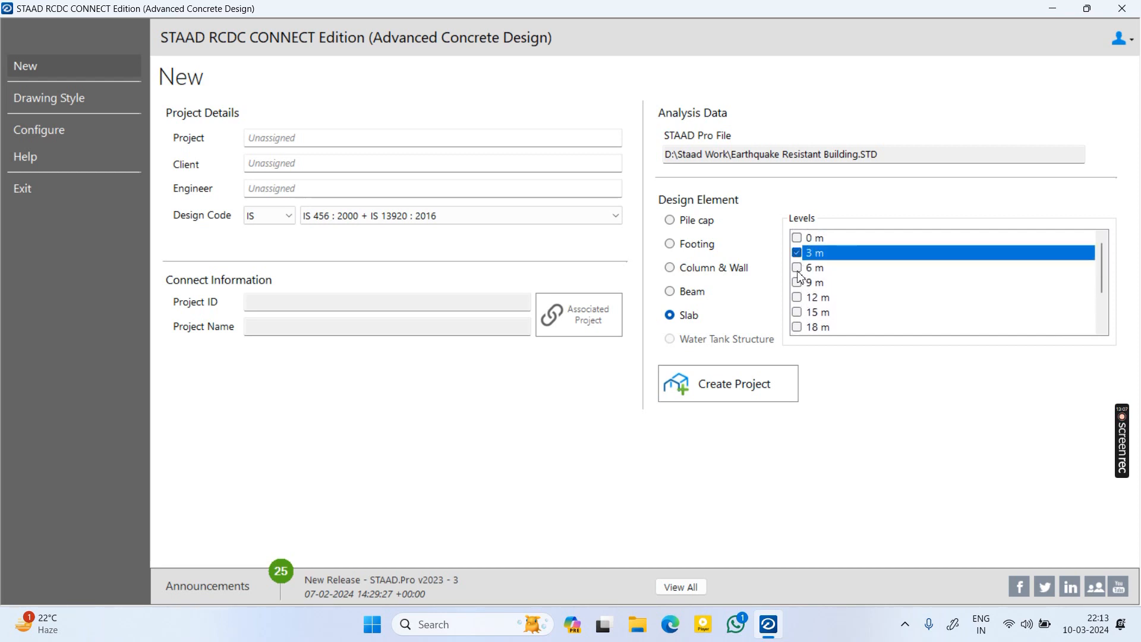
left_click(798, 270)
left_click(798, 252)
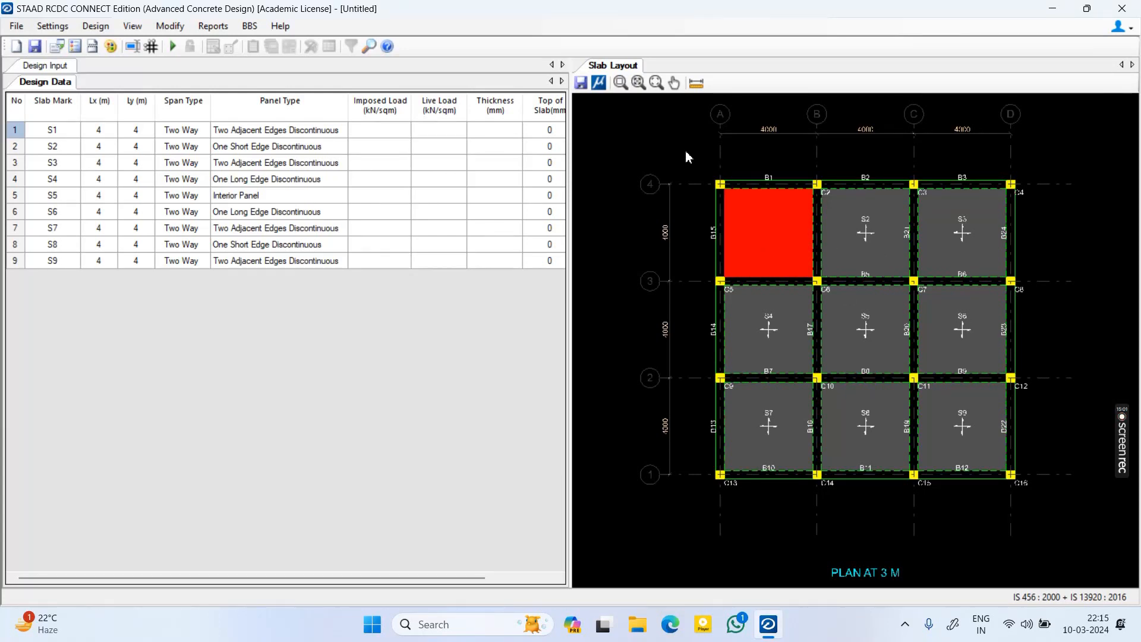
Configure the slab design parameters with bent up rebars, M30 concrete and Fe550 steel
left_click(321, 355)
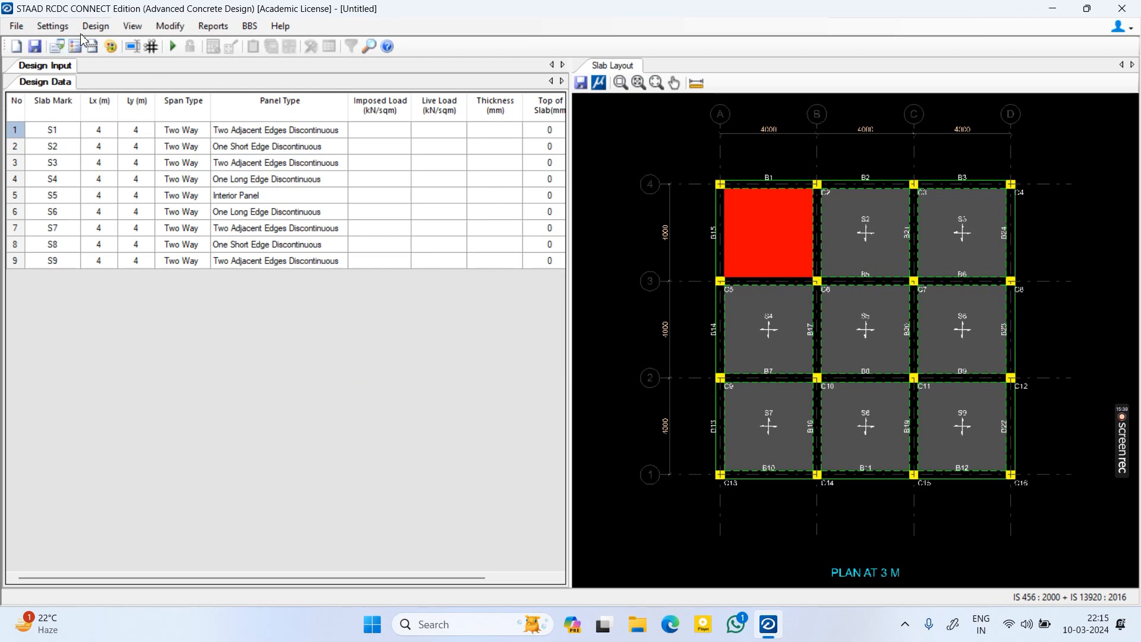
left_click(44, 26)
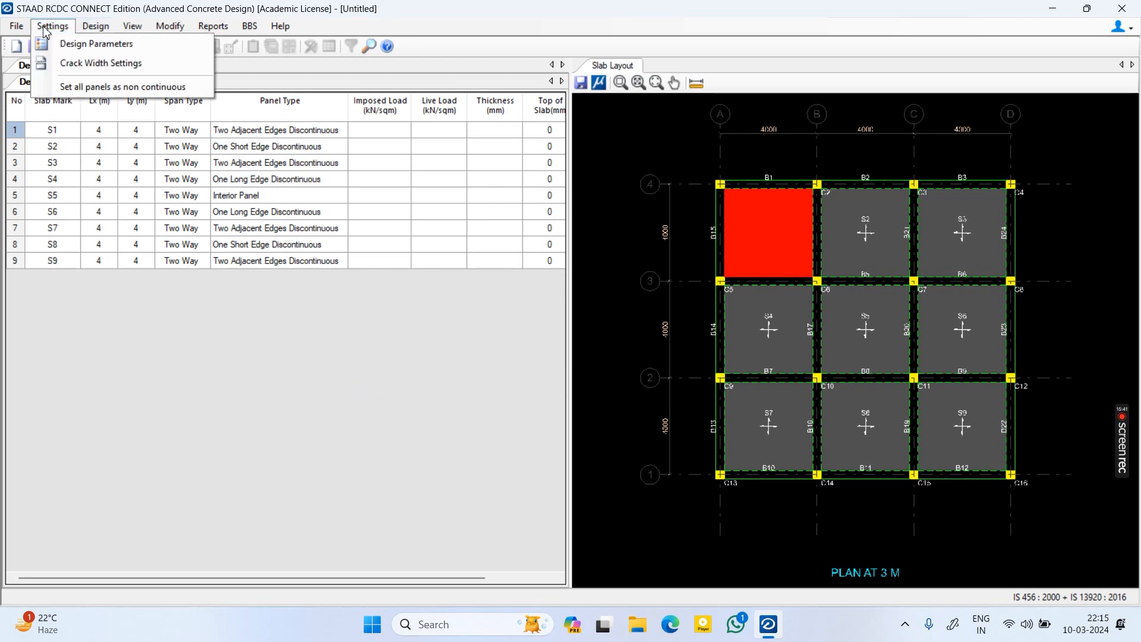
left_click(68, 43)
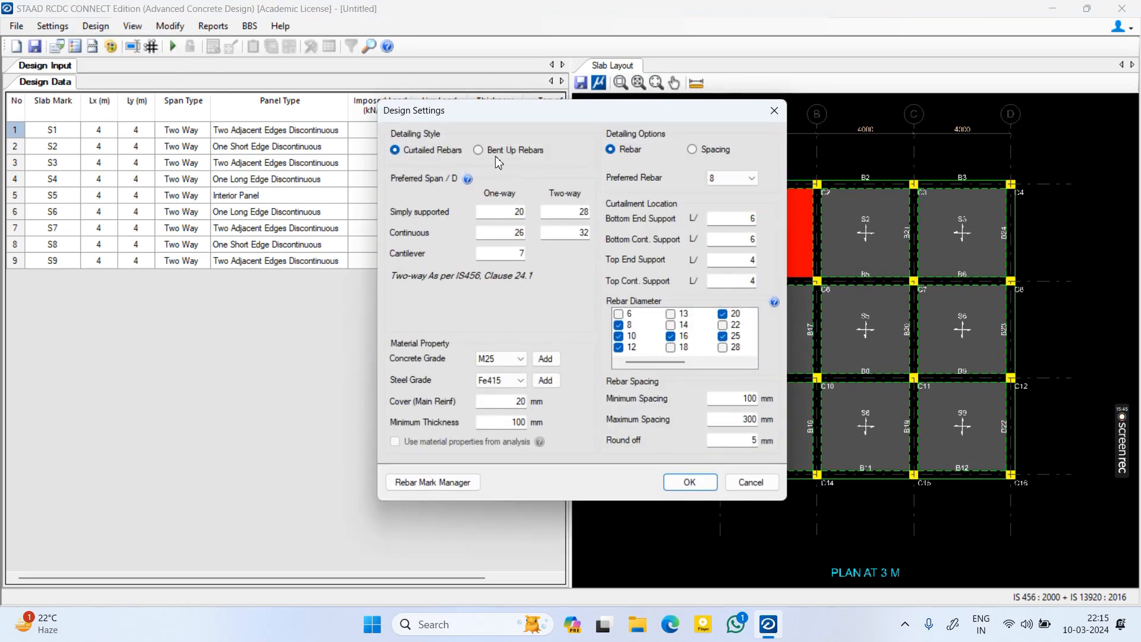
left_click(517, 153)
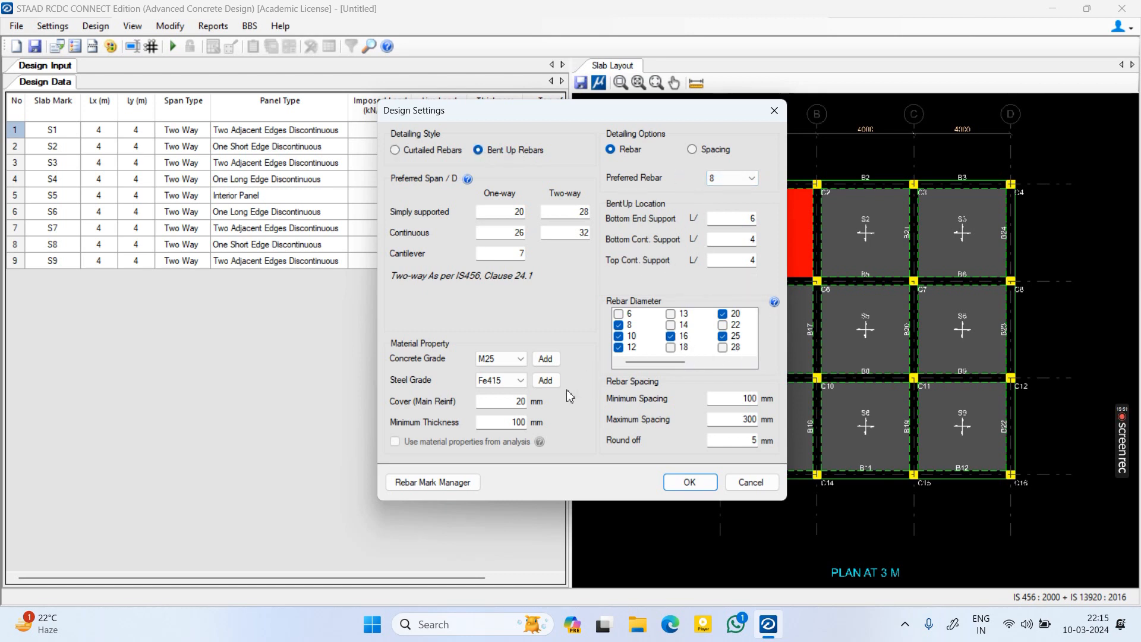
left_click(499, 359)
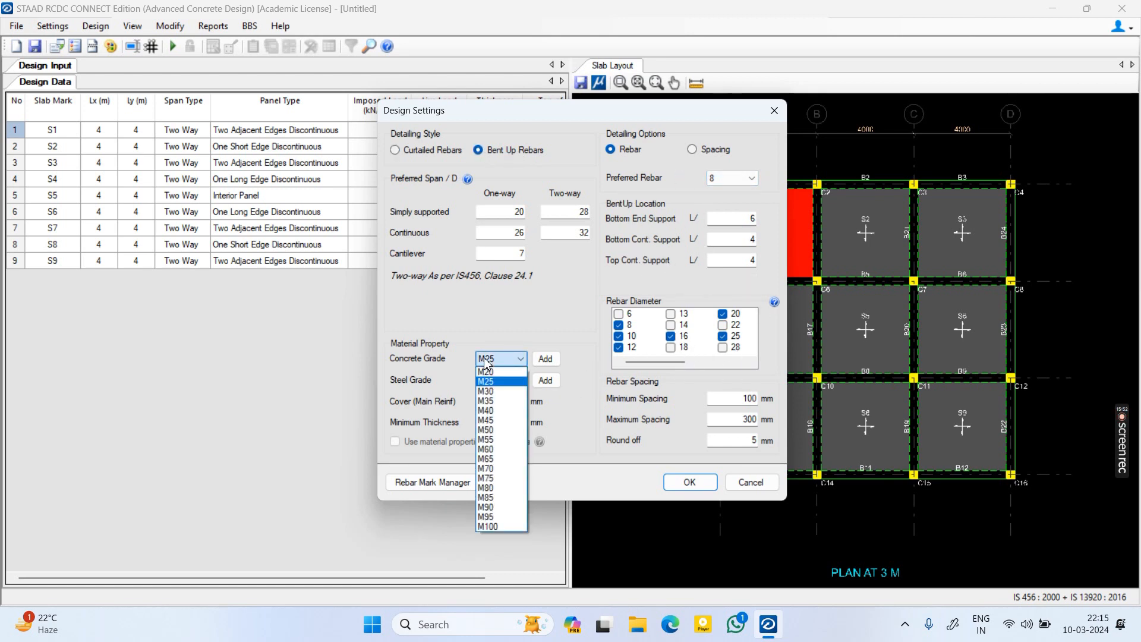
left_click(486, 391)
left_click(498, 381)
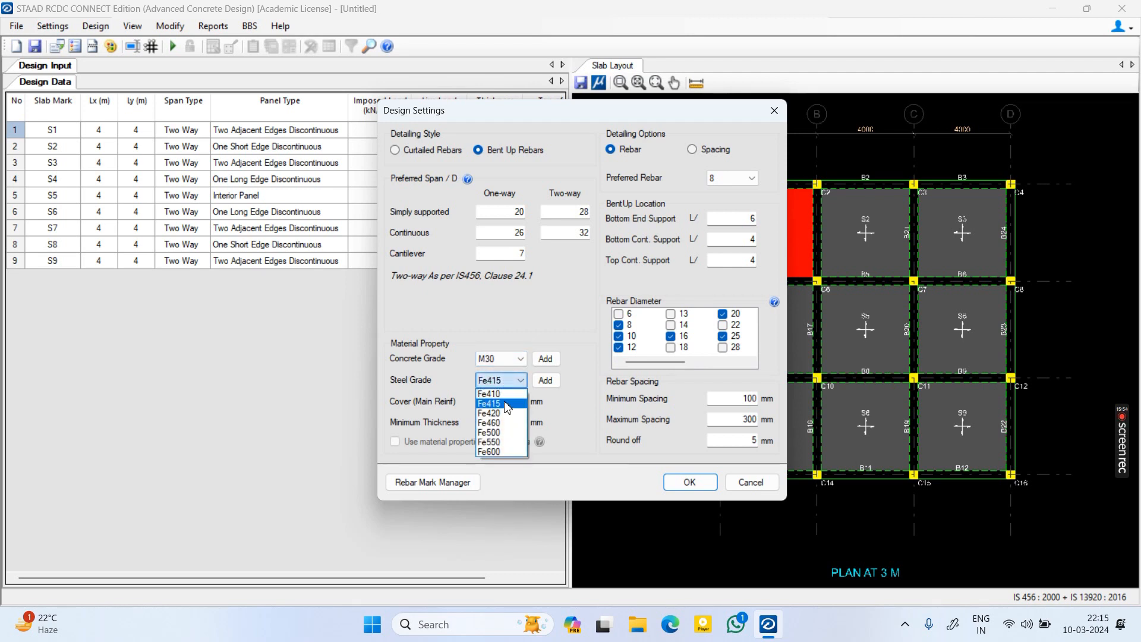
left_click(500, 442)
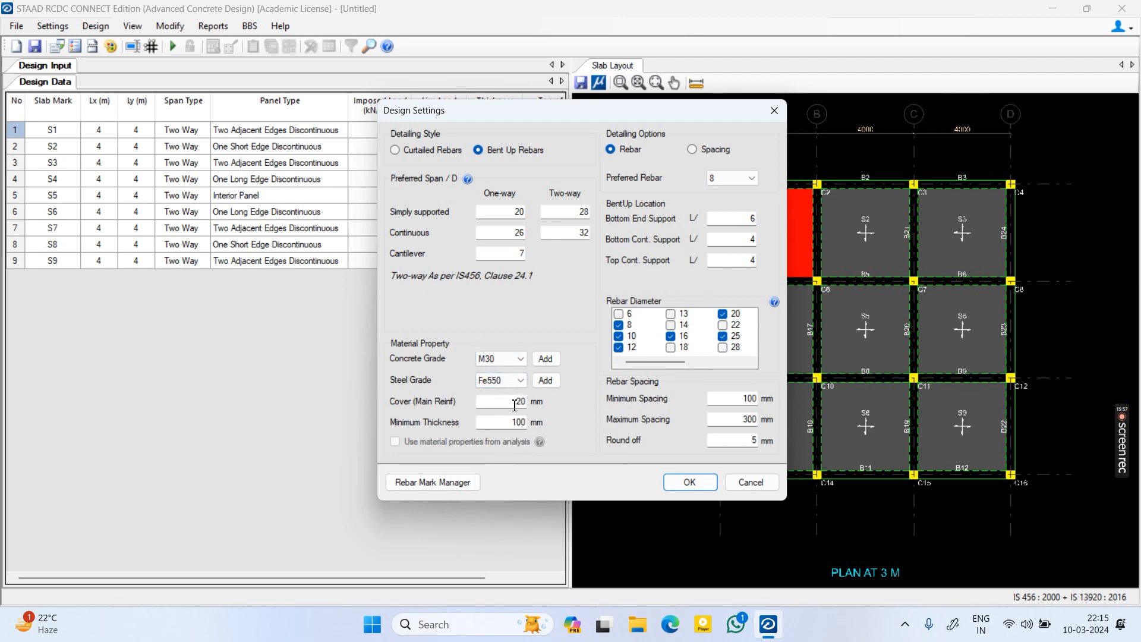
Enter the main reinforcement cover and the minimum slab thickness, and accept the design settings
double_click(519, 402)
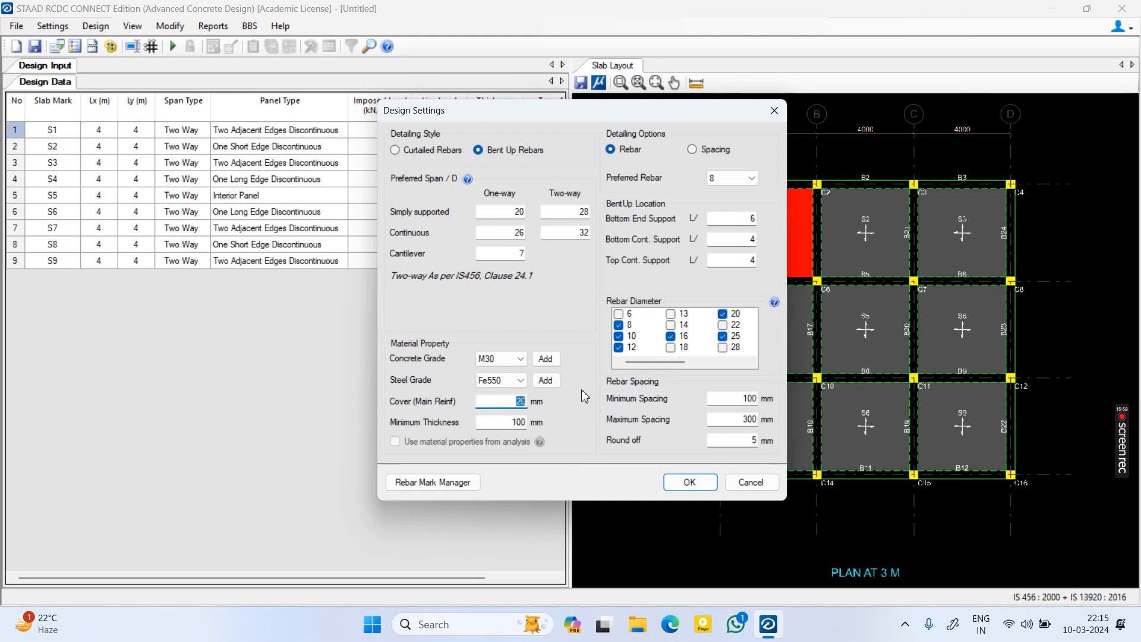
type("2")
double_click(506, 424)
type("15")
left_click(706, 484)
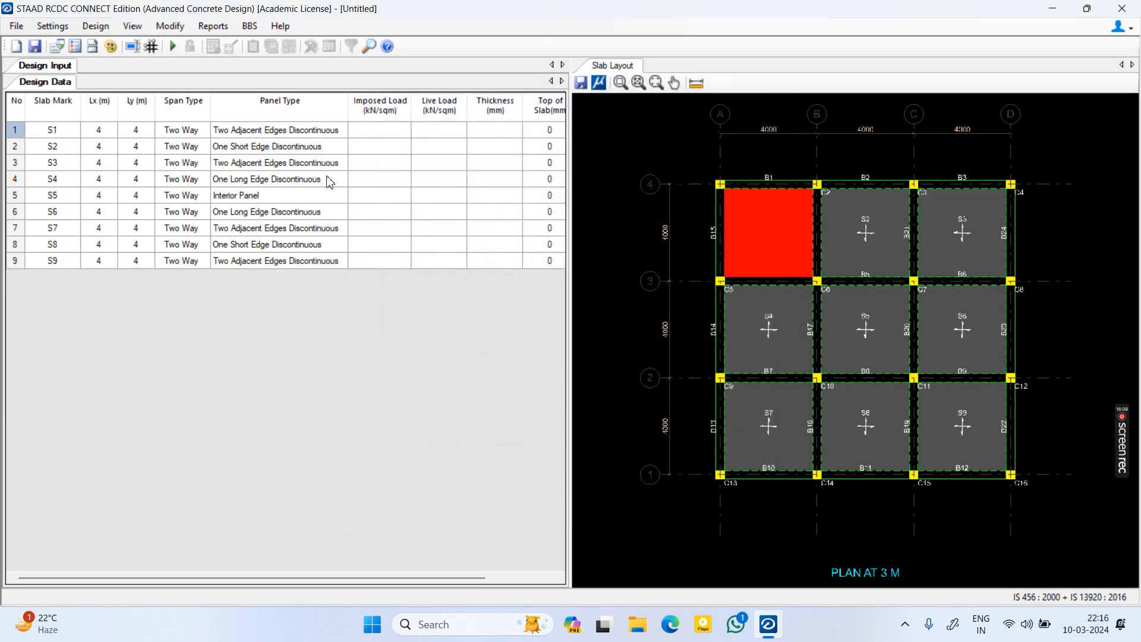
Try to run the automatic design for all slabs at the 3 m level
left_click(53, 26)
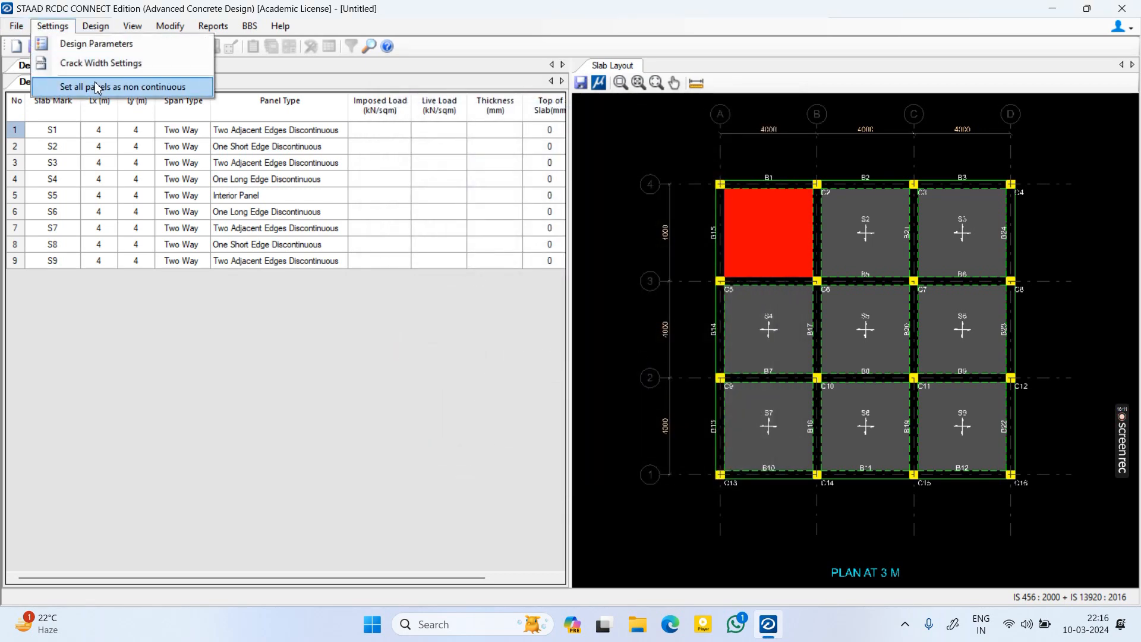
mouse_move(90, 30)
left_click(109, 44)
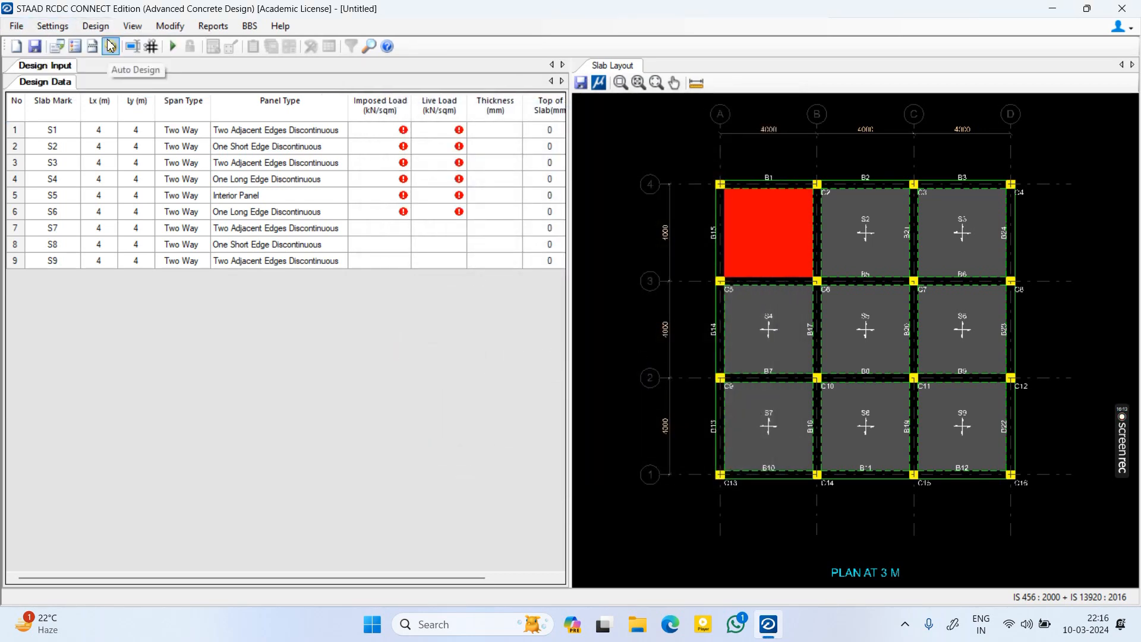
Set the imposed load of slab S1 to 0 kN/sqm
left_click(397, 134)
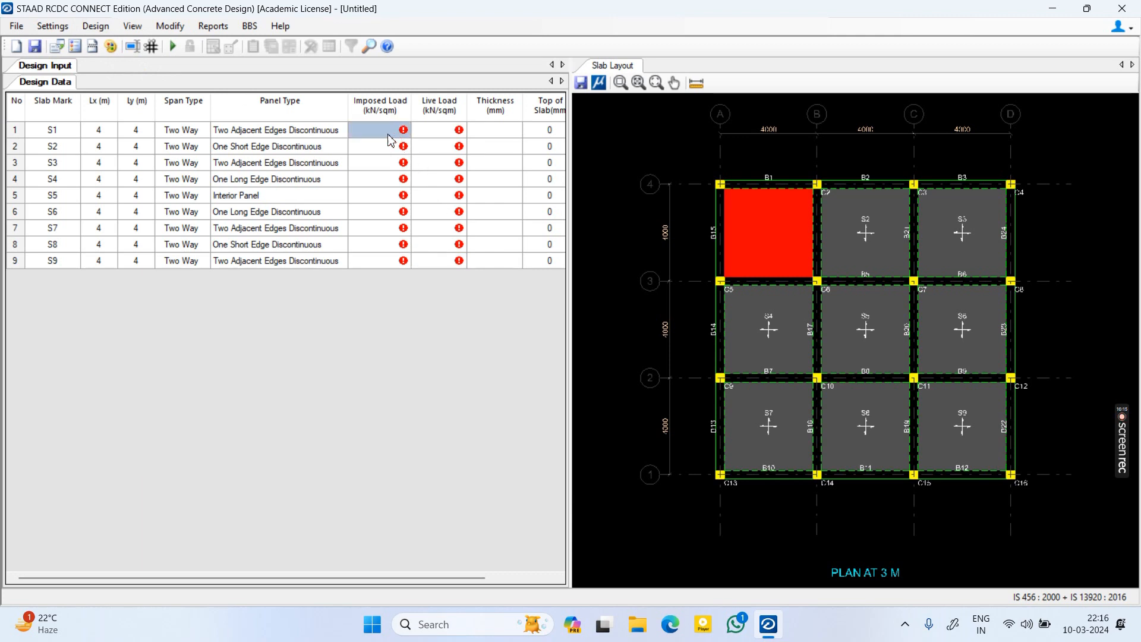
type("0")
left_click(392, 147)
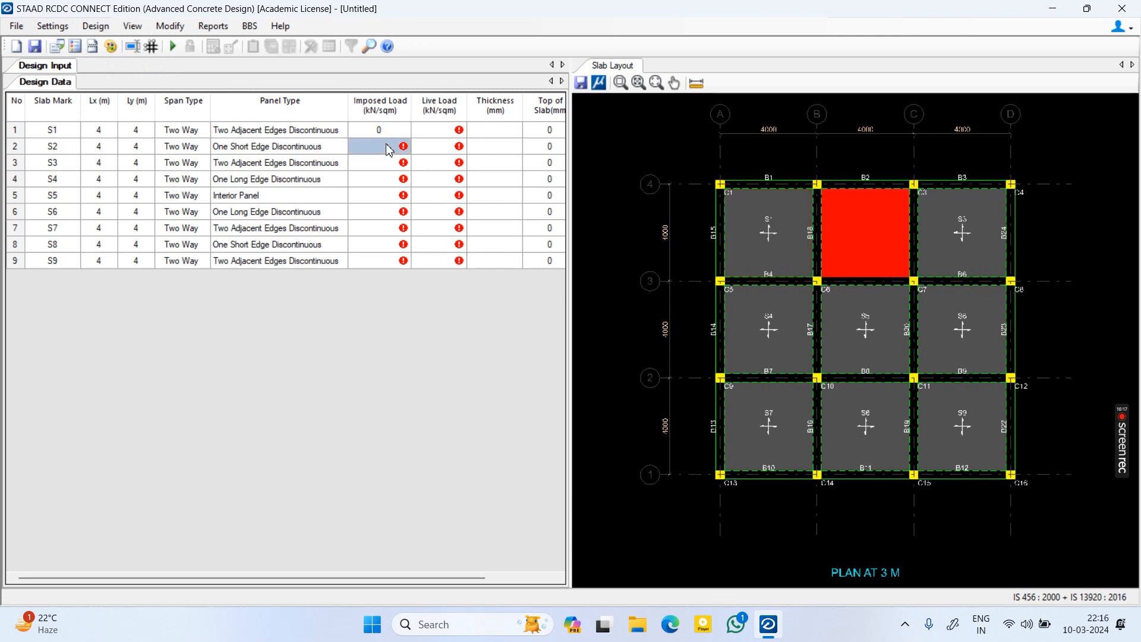
left_click(390, 136)
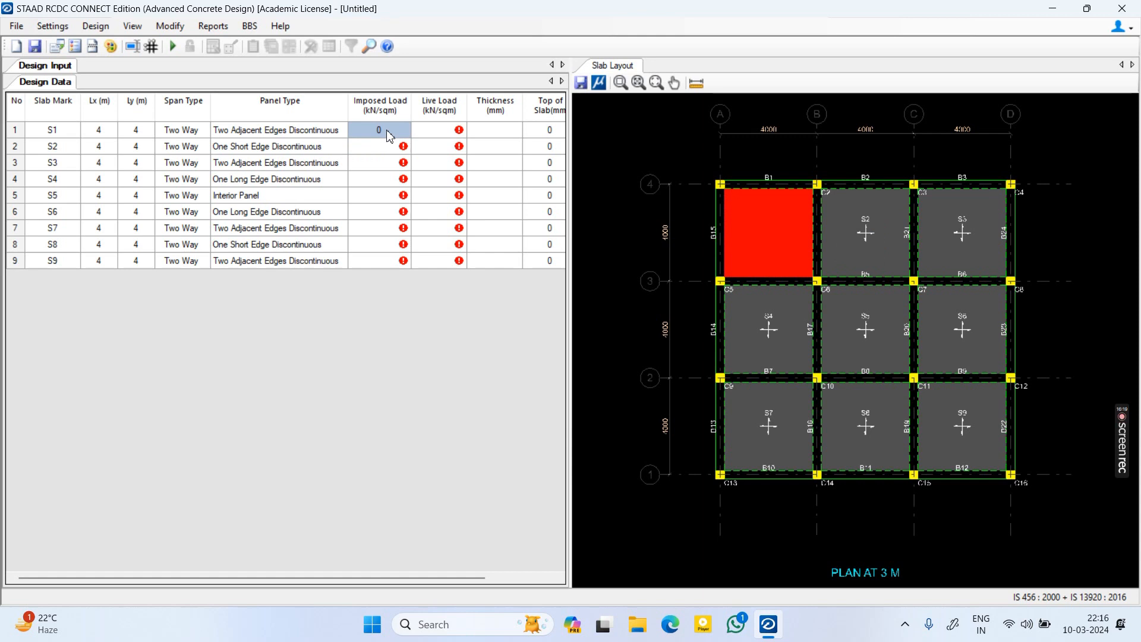
left_click(382, 132)
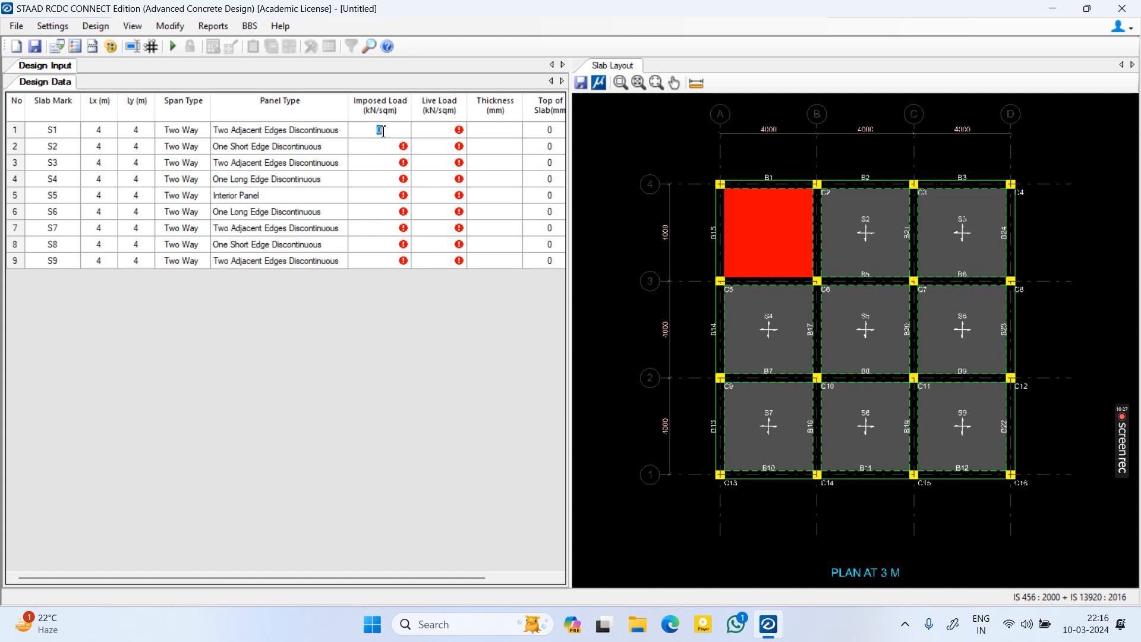
left_click(380, 146)
Set the imposed load of slab S1 to 3.75 kN/sqm
left_click(383, 132)
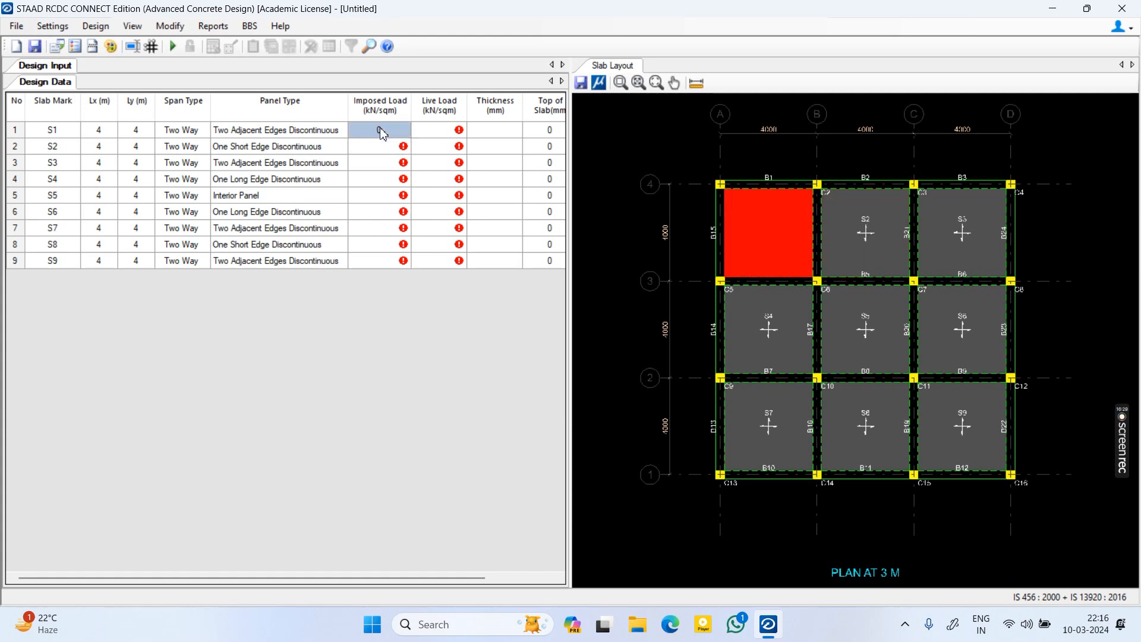
type("150")
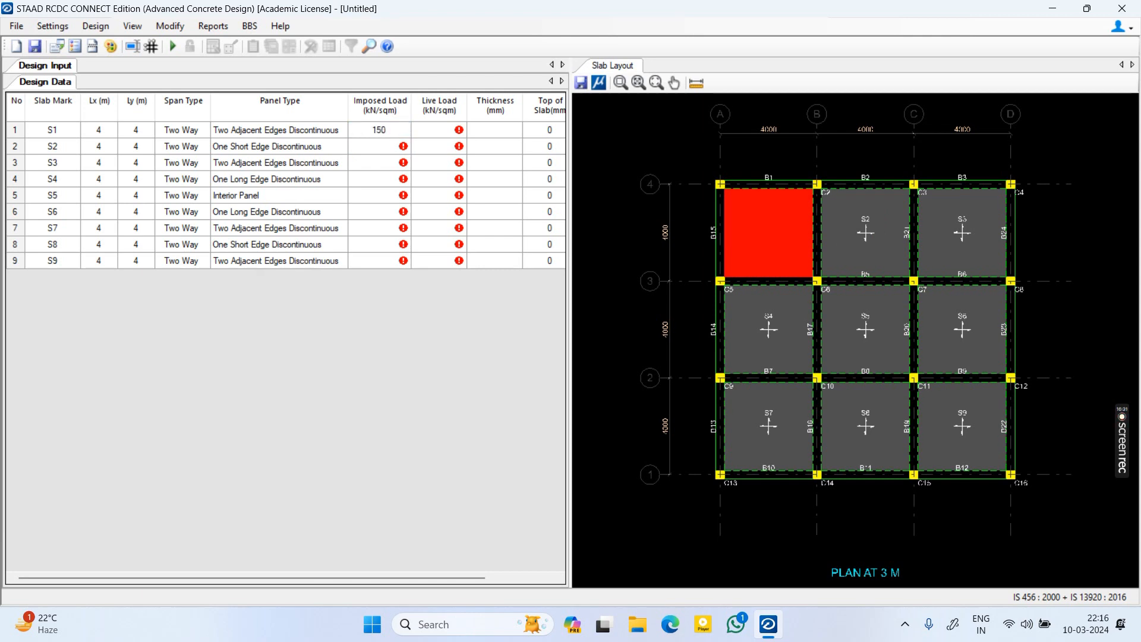
key("BackSpace")
key("BackSpace")
type("3.75")
Try to copy the imposed load value of slab S1
left_click_drag(392, 133, 347, 133)
key("ctrl+c")
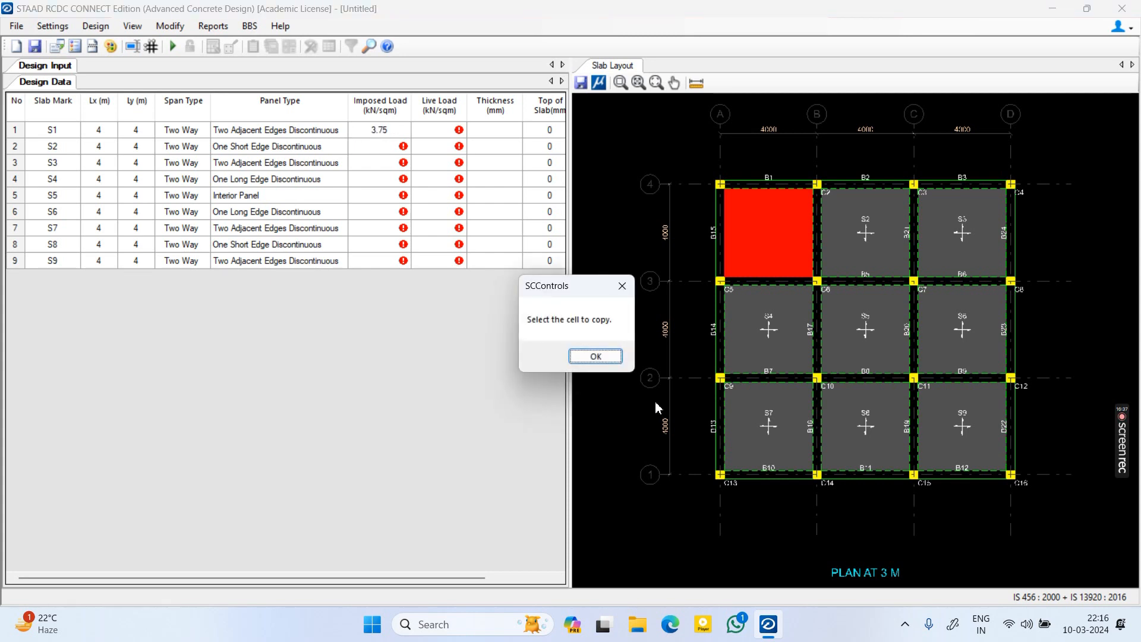
left_click(583, 357)
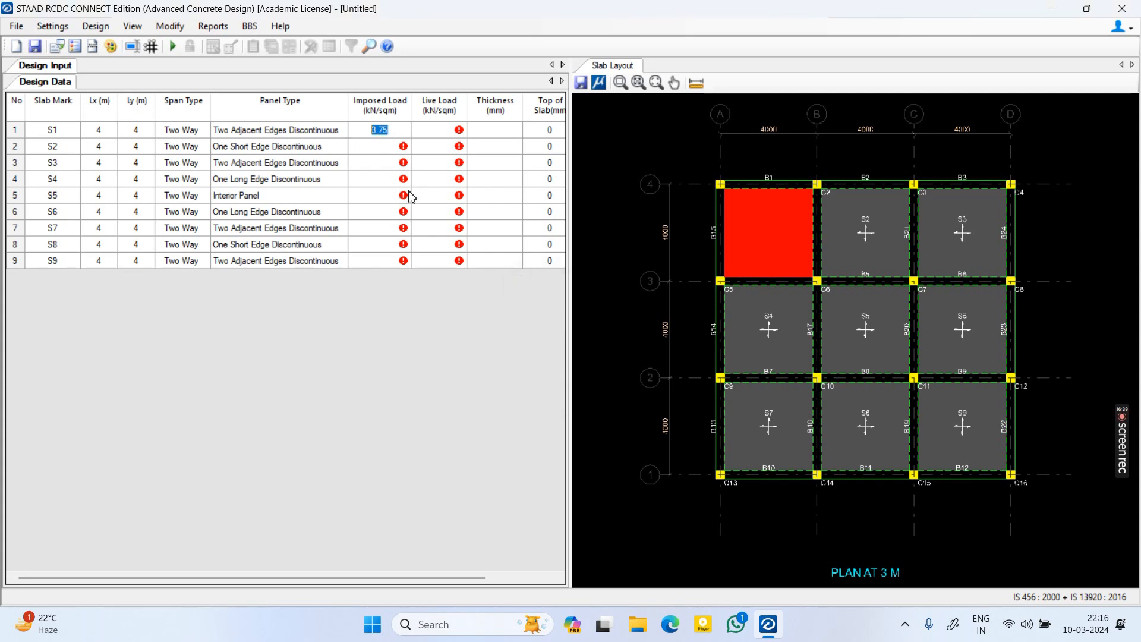
Copy the 3.75 kN/sqm imposed load of slab S1 to slabs S2 to S9
left_click(381, 147)
left_click_drag(385, 146, 409, 264)
left_click(394, 147)
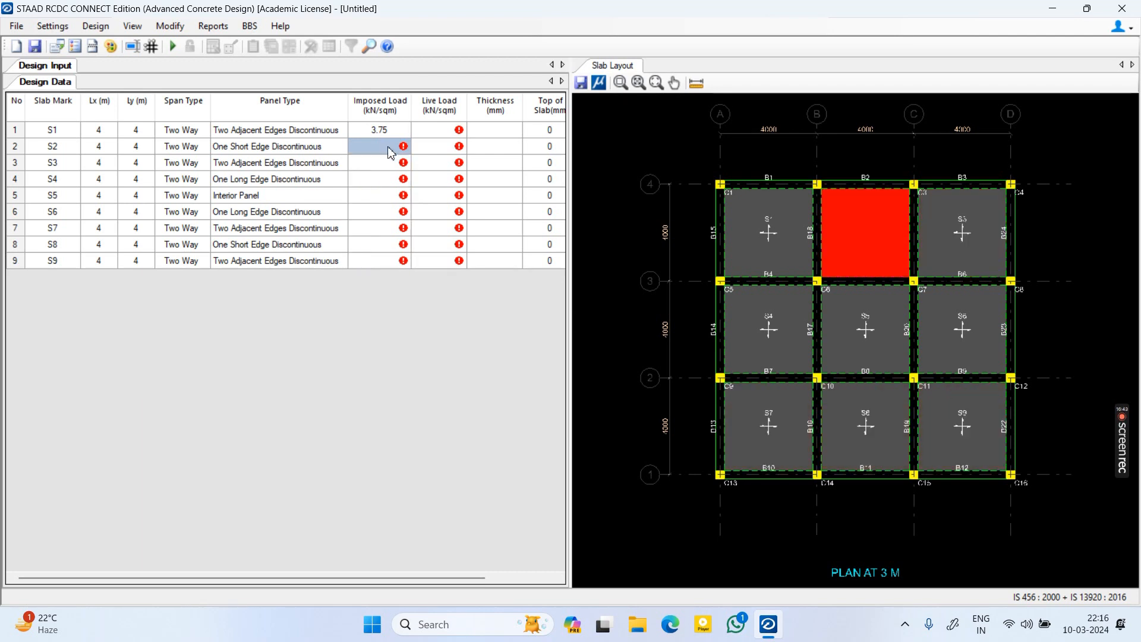
left_click(392, 130)
left_click_drag(394, 146, 420, 302)
left_click(387, 196)
left_click_drag(384, 147, 400, 259)
key("ctrl+v")
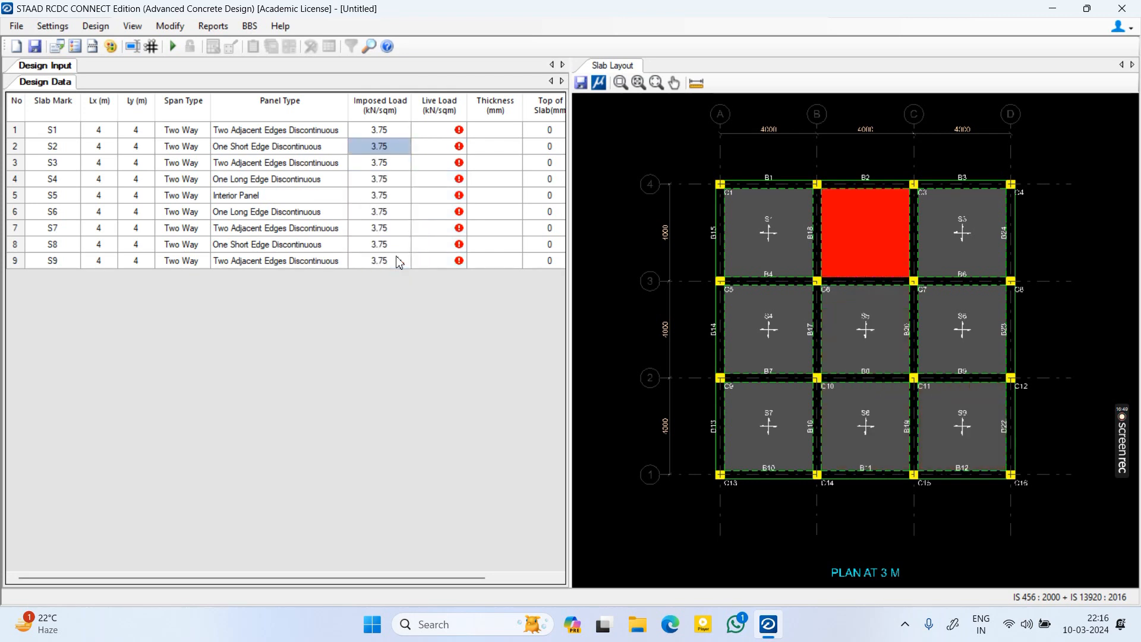
Set the live load of slab S1 to 0 kN/sqm and copy it to slabs S2 to S9
left_click(439, 133)
left_click(439, 131)
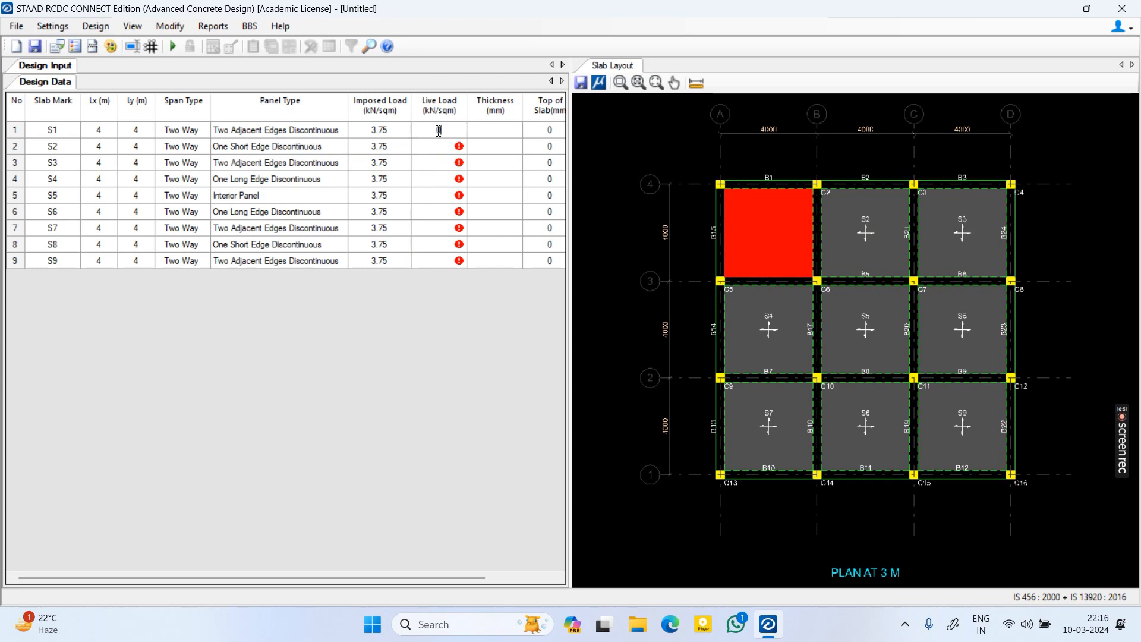
left_click(457, 147)
left_click(457, 136)
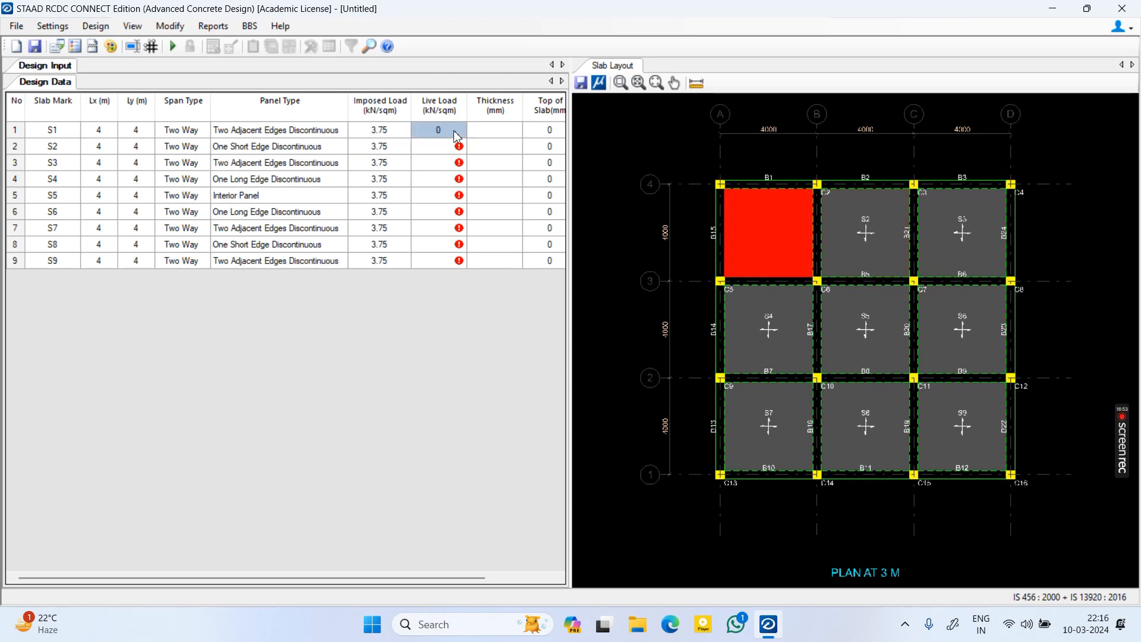
left_click_drag(447, 148, 451, 262)
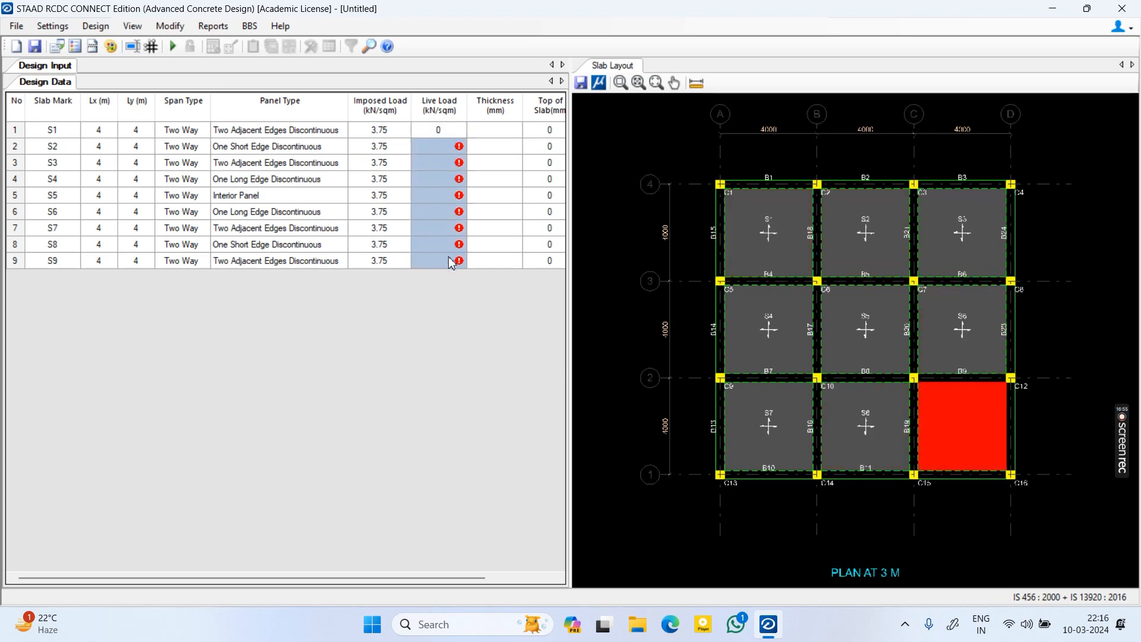
key("ctrl+v")
Set the thickness of slab S1 to 150 mm and copy it to slabs S2 to S9
left_click(504, 126)
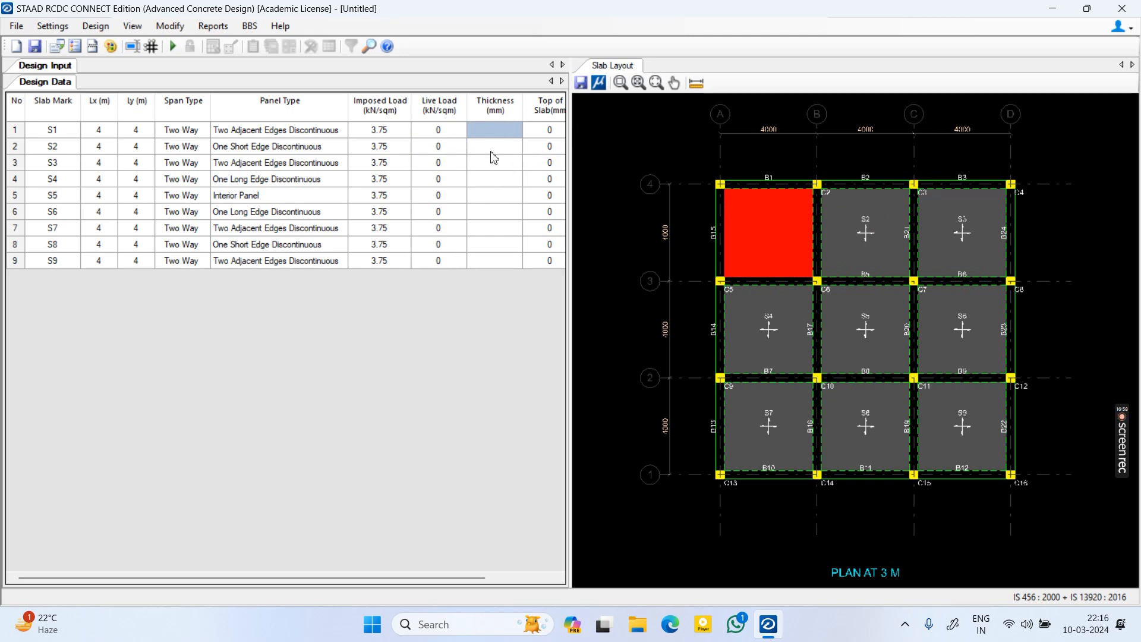
type("150")
key("Return")
left_click(505, 133)
left_click_drag(506, 148, 501, 272)
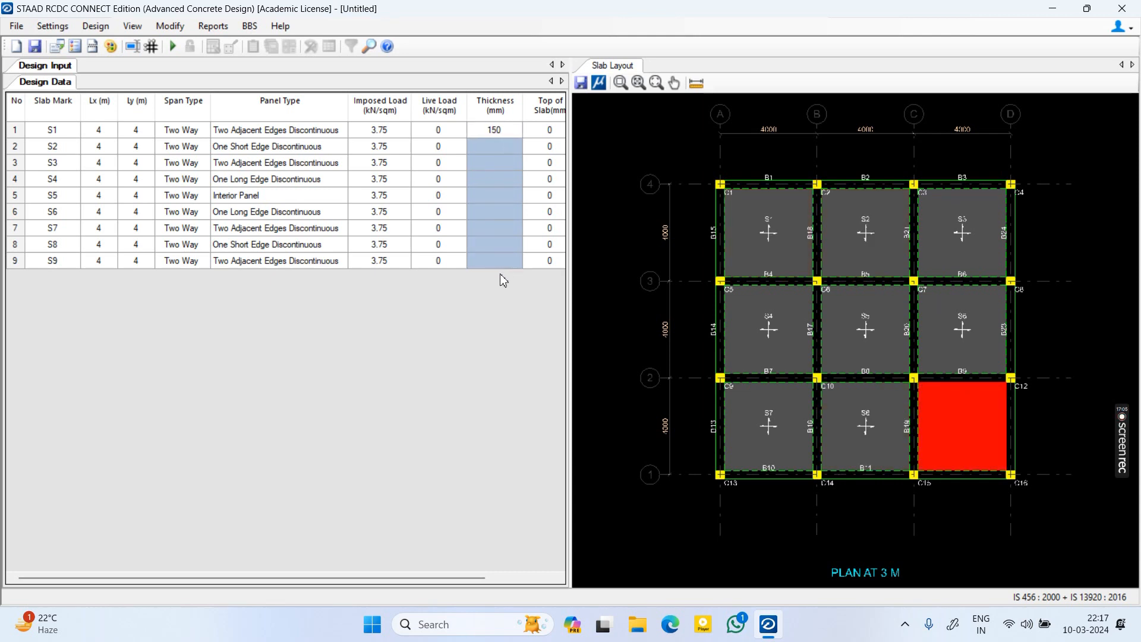
key("ctrl+v")
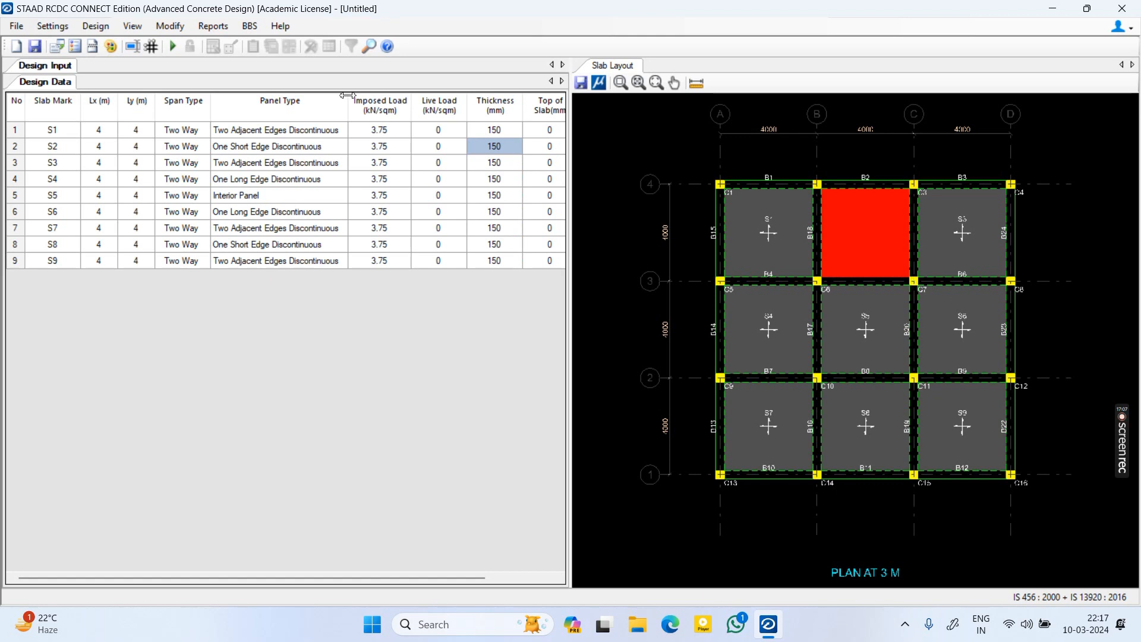
Set the live load of slabs S1 to S9 to 0.1 kN/sqm and try to run the automatic design
left_click(173, 45)
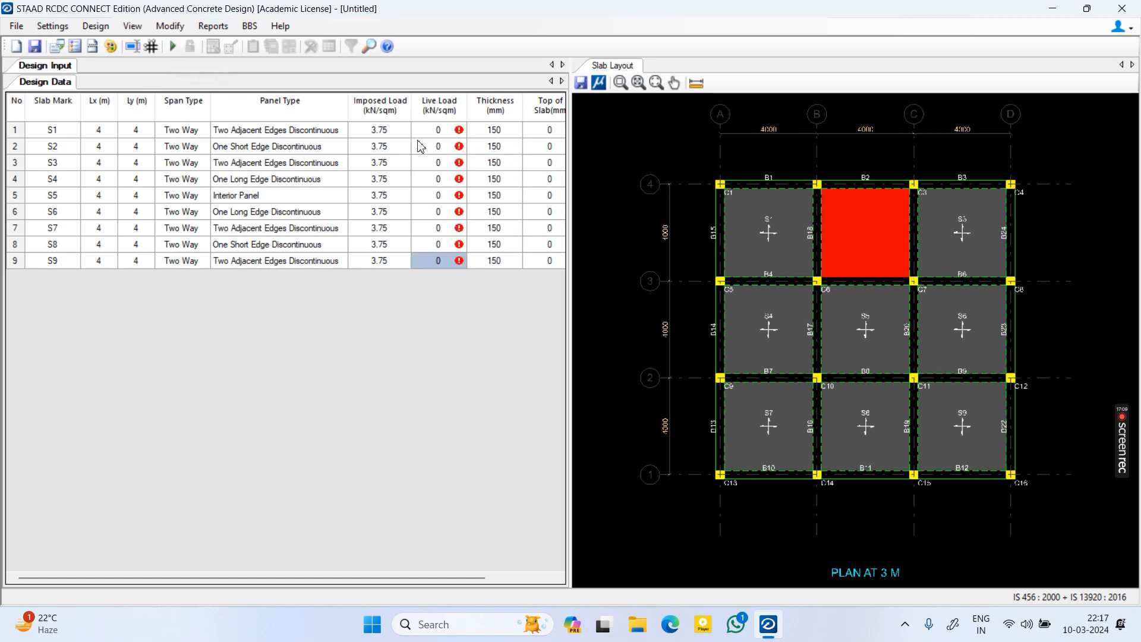
left_click(434, 134)
type("0.1")
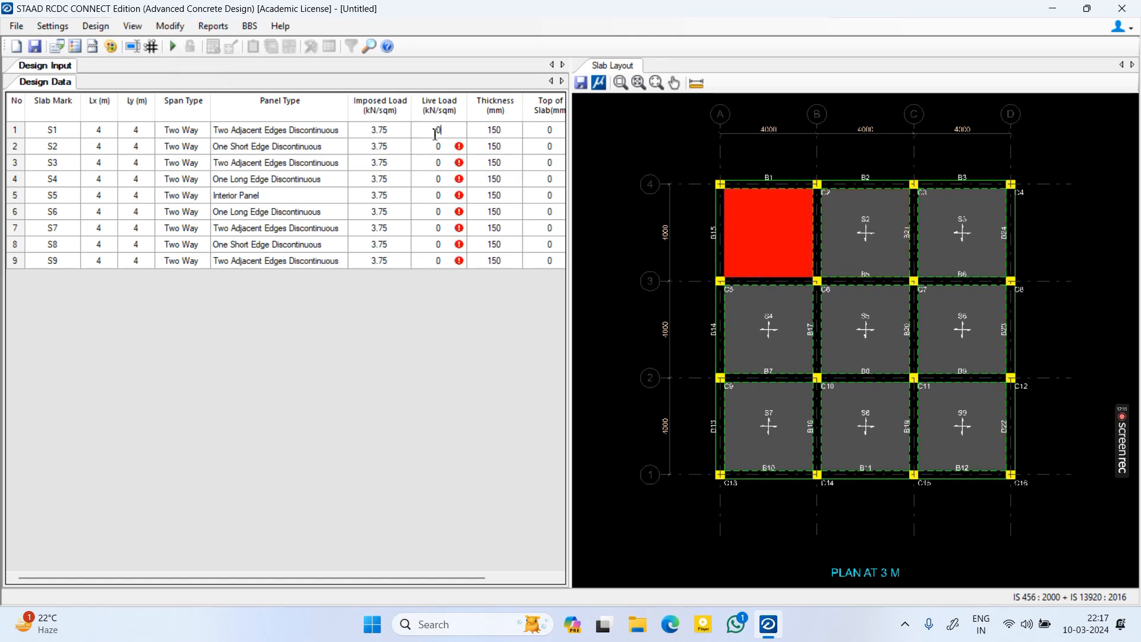
left_click(453, 144)
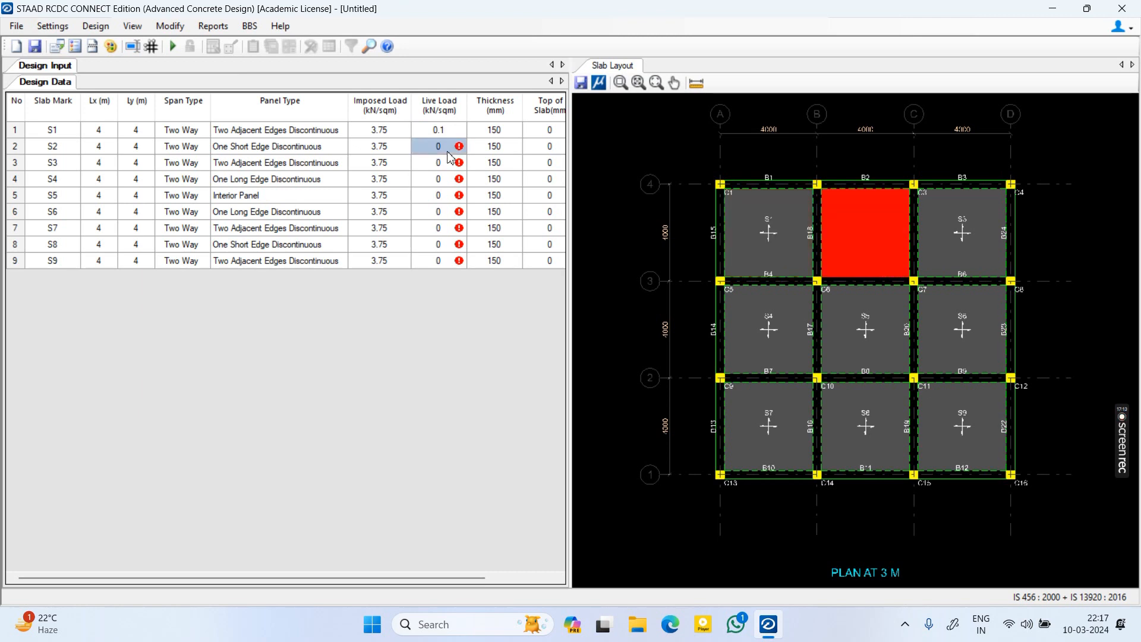
left_click(446, 134)
left_click_drag(446, 135, 457, 264)
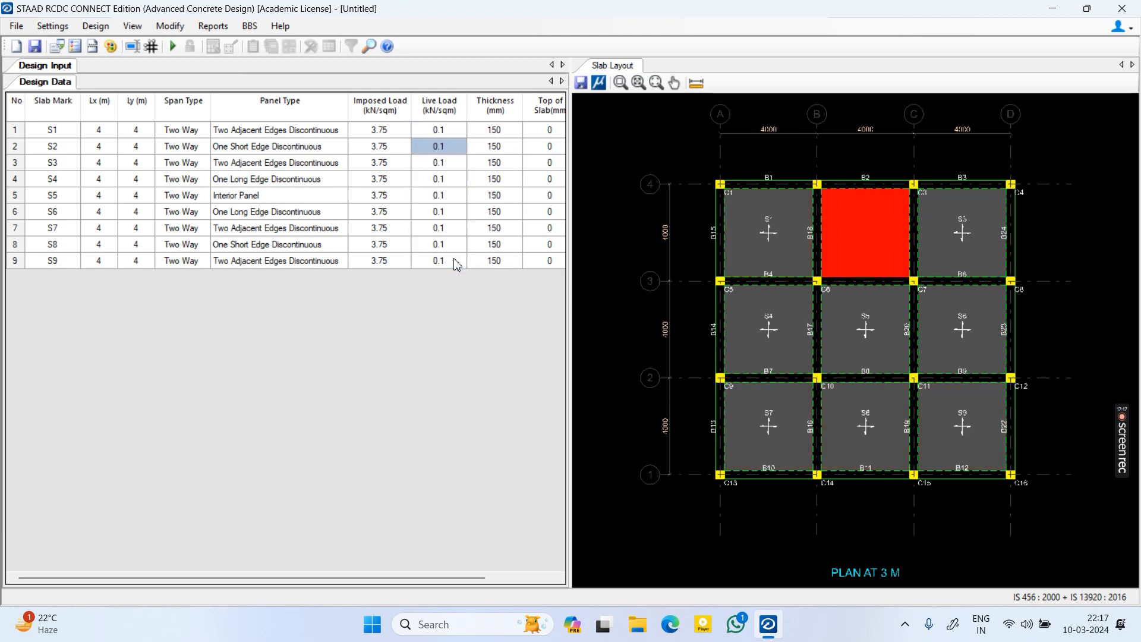
left_click(172, 48)
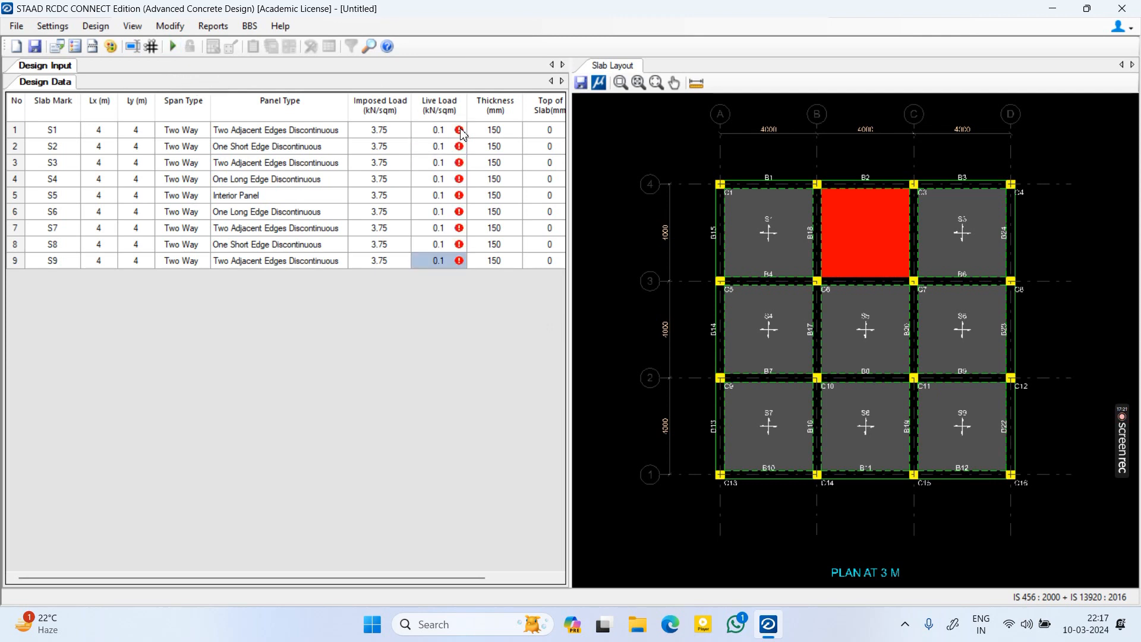
mouse_move(462, 133)
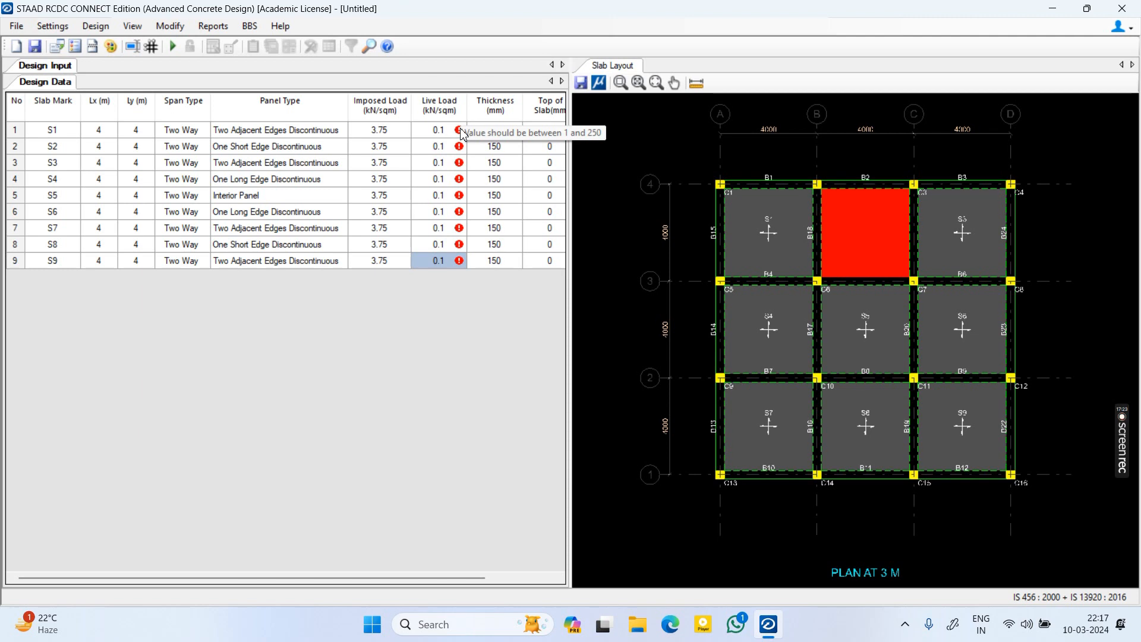
Set the imposed load of slab S1 to 2.75 kN/sqm and copy it to slabs S2 to S9
left_click(385, 133)
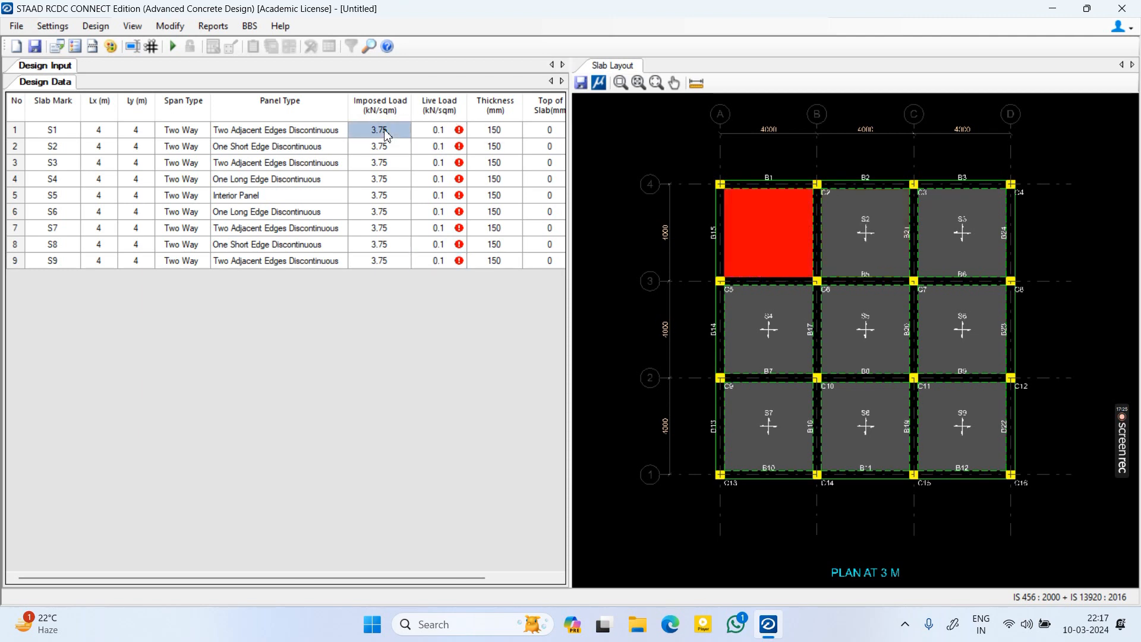
left_click(385, 131)
type("2.75")
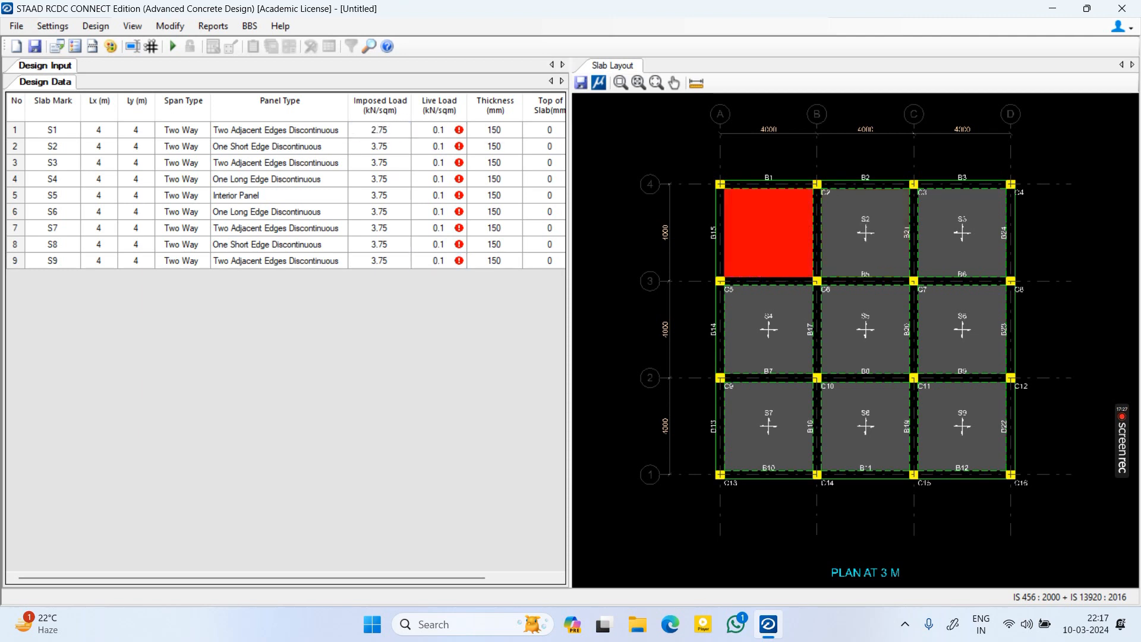
key("Return")
left_click(395, 134)
left_click_drag(380, 146, 387, 256)
type("2.75 2.75 2.75 2.75 2.75 2.75 2.75 2.75")
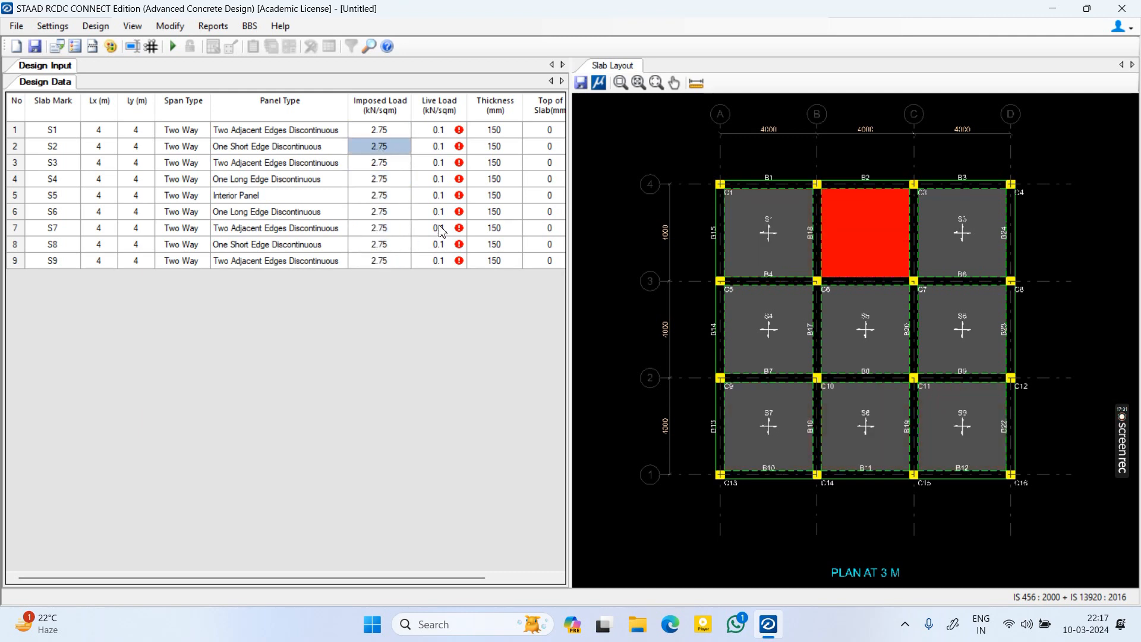
Set the live load of slabs S1 to S9 to 1 kN/sqm and run the automatic slab design
left_click(439, 129)
type("1")
key("Return")
left_click(449, 135)
key("ctrl+c")
left_click_drag(442, 148, 452, 267)
key("ctrl+v")
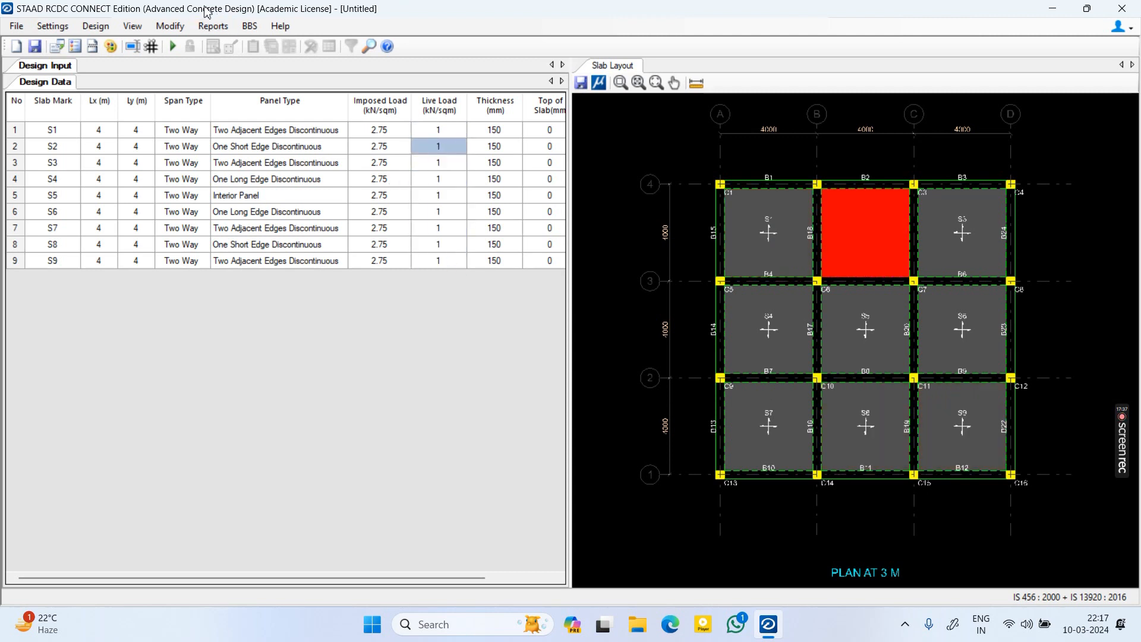
left_click(173, 46)
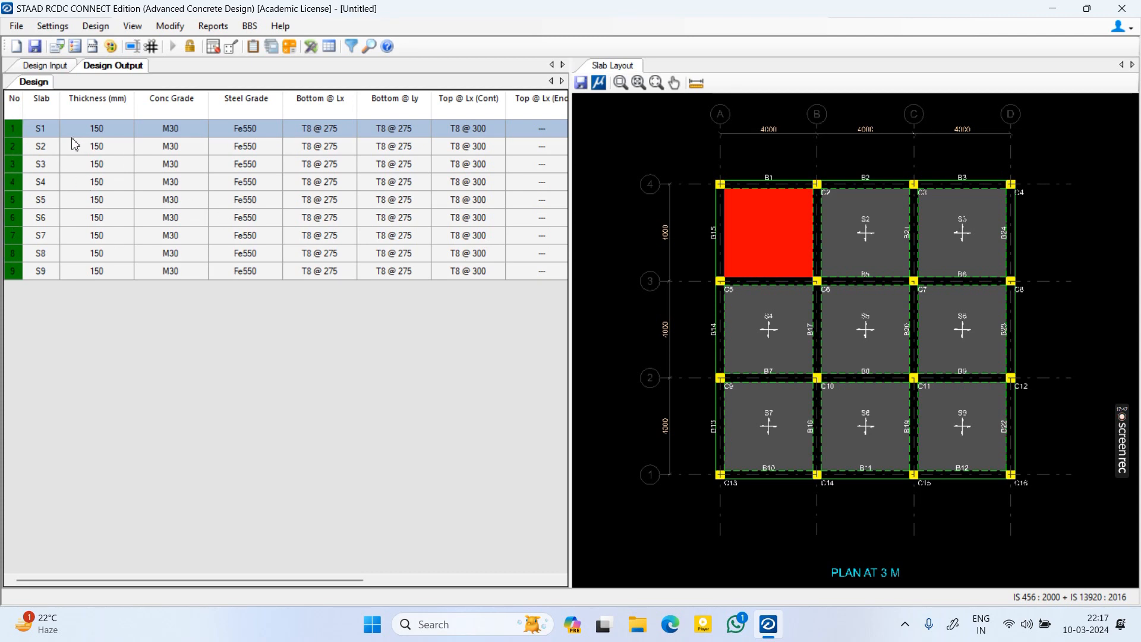
left_click(220, 27)
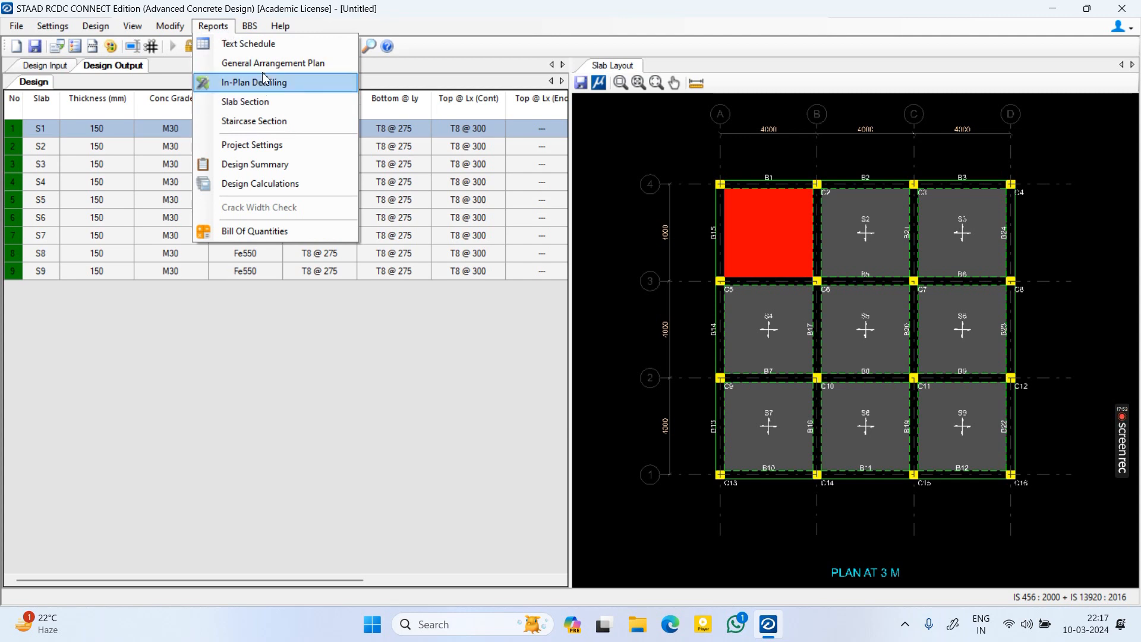
left_click(229, 353)
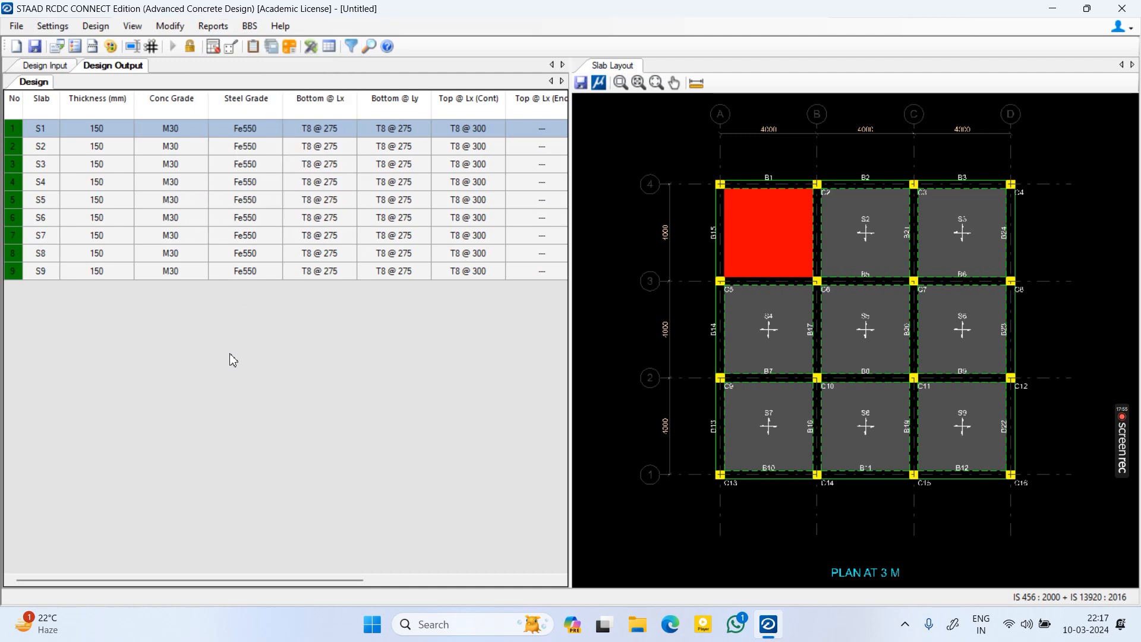
left_click(250, 27)
left_click(219, 28)
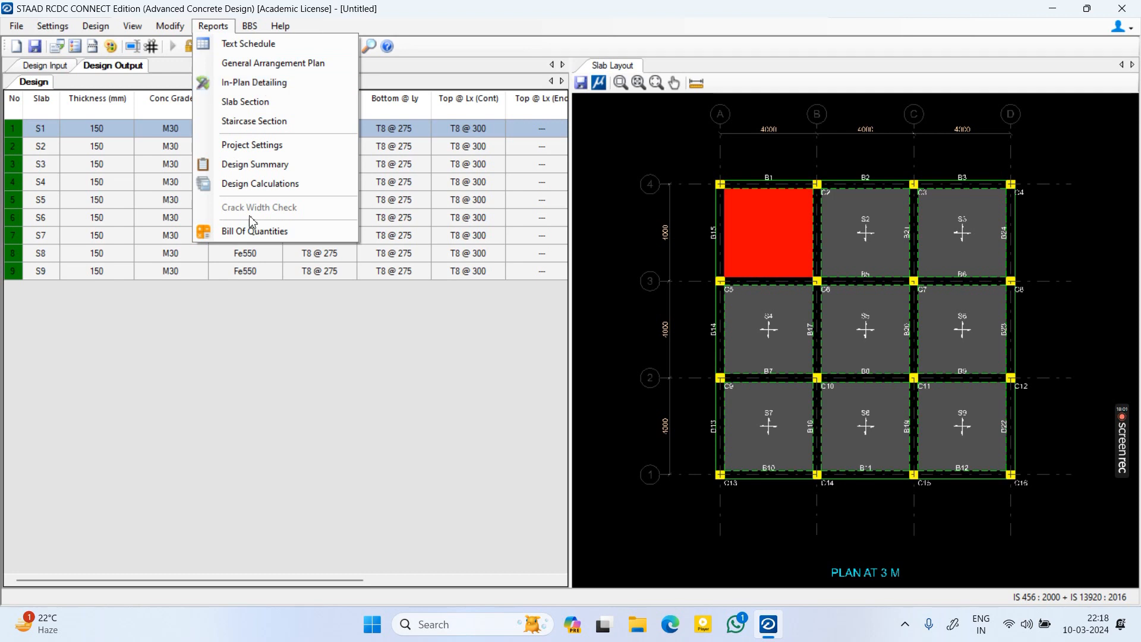
left_click(235, 312)
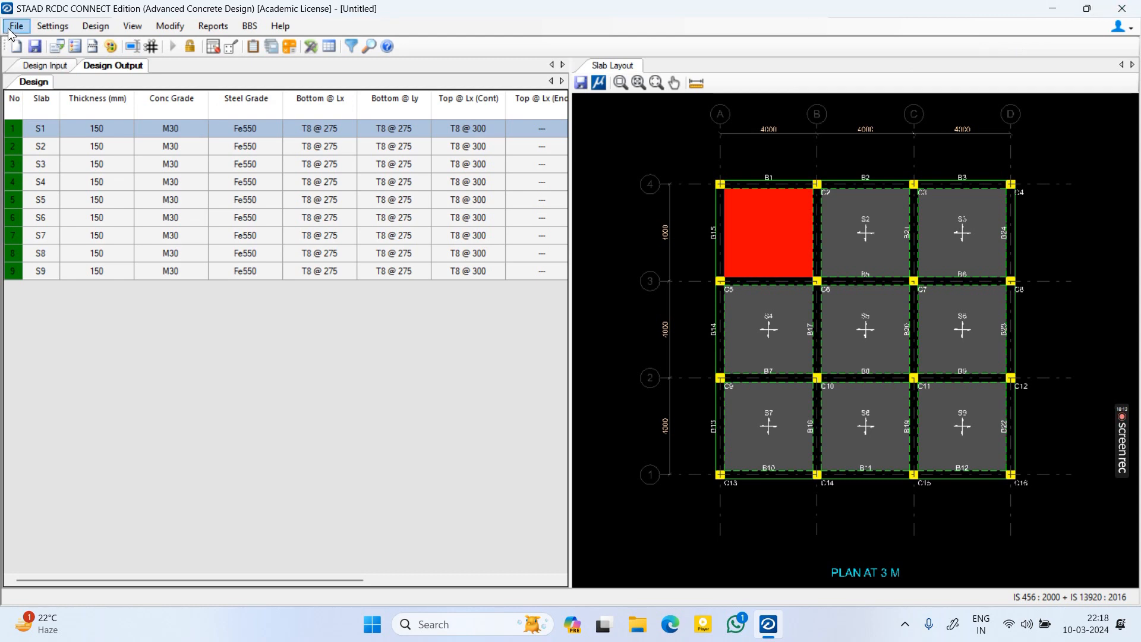
Close the slab project without saving and relaunch Advanced Concrete Design from STAAD.Pro with the RCDC license
left_click(1123, 8)
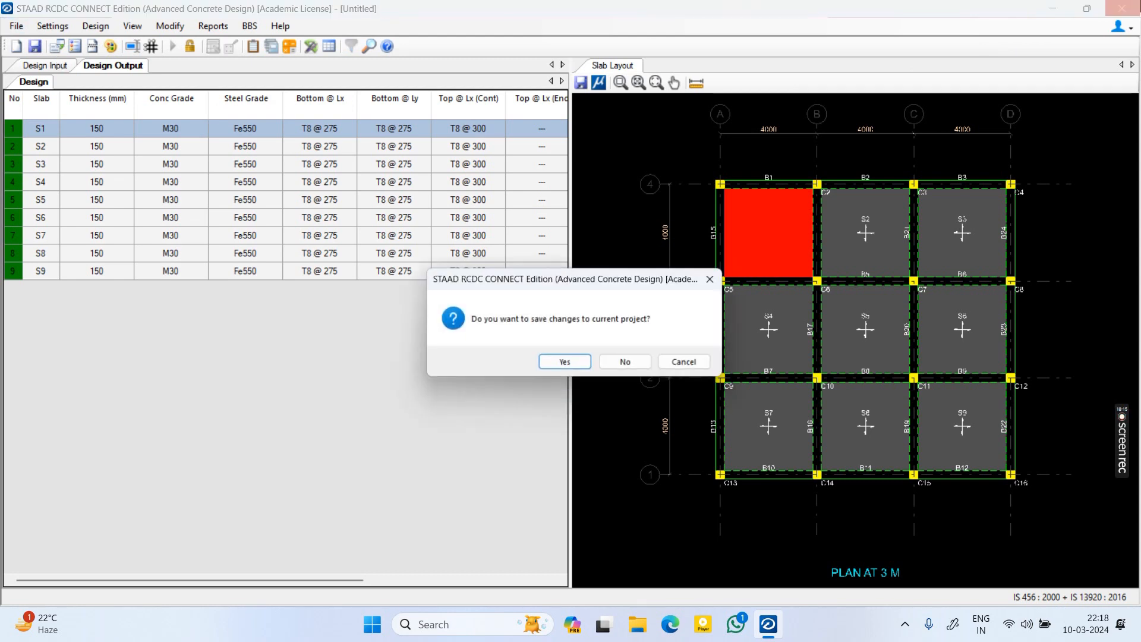
left_click(625, 363)
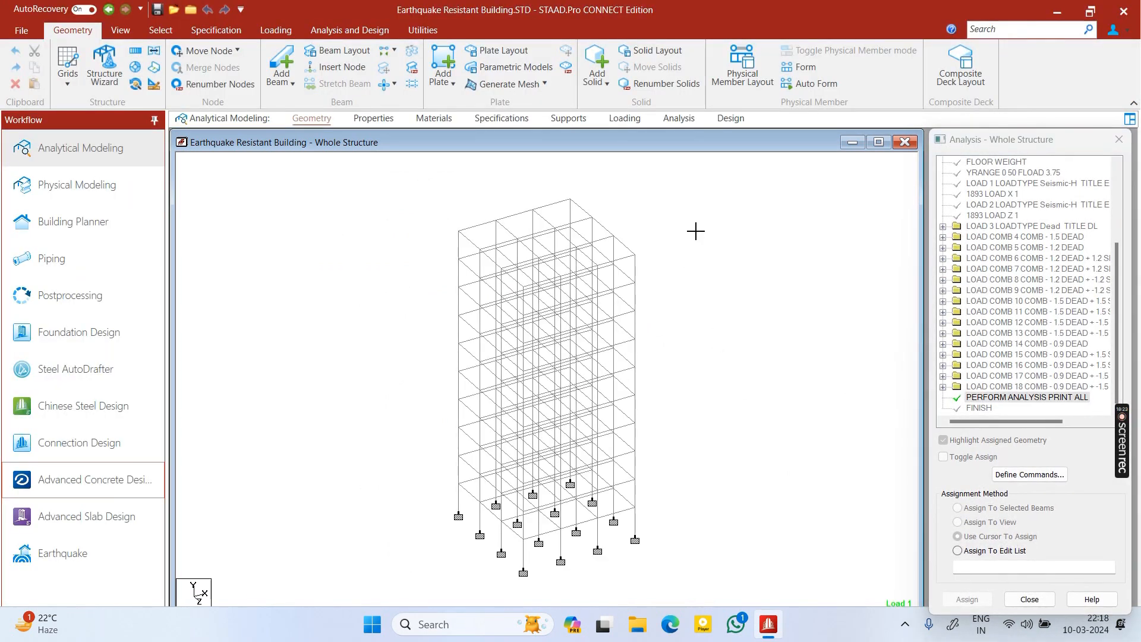
left_click(346, 34)
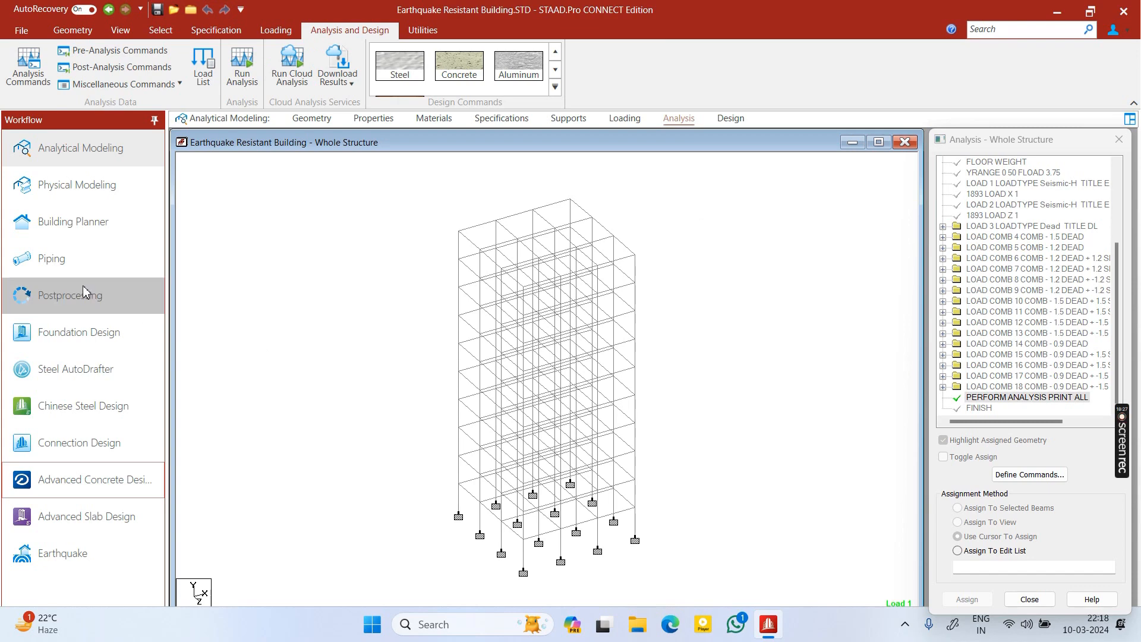
left_click(107, 499)
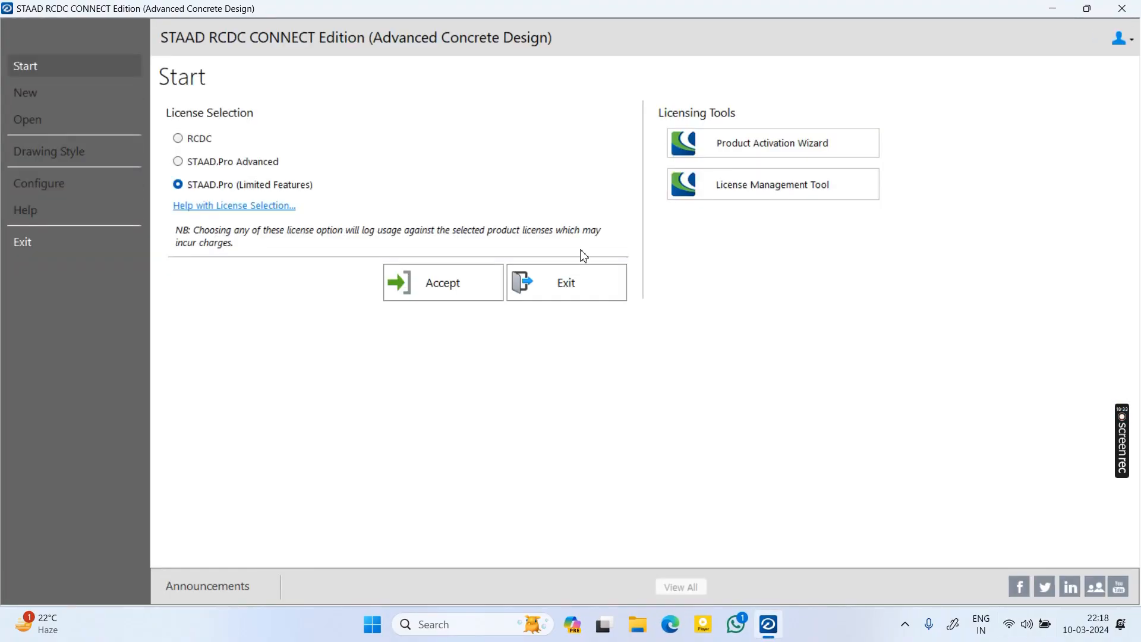
left_click(201, 140)
left_click(453, 280)
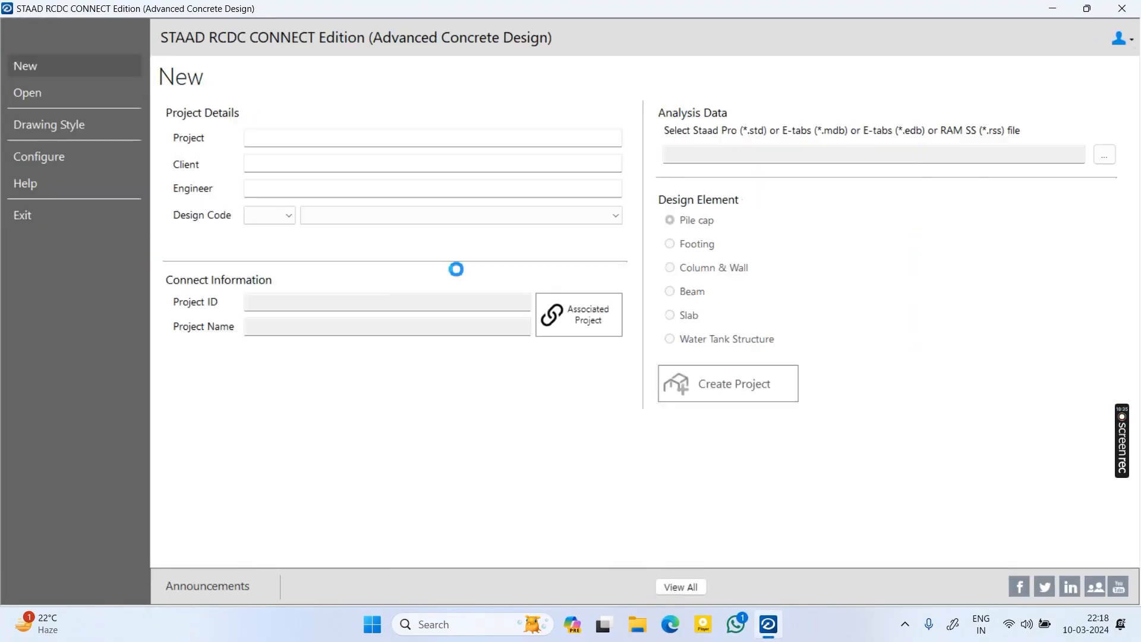
Create a beam design project covering every level from 3 m to 30 m
left_click(687, 292)
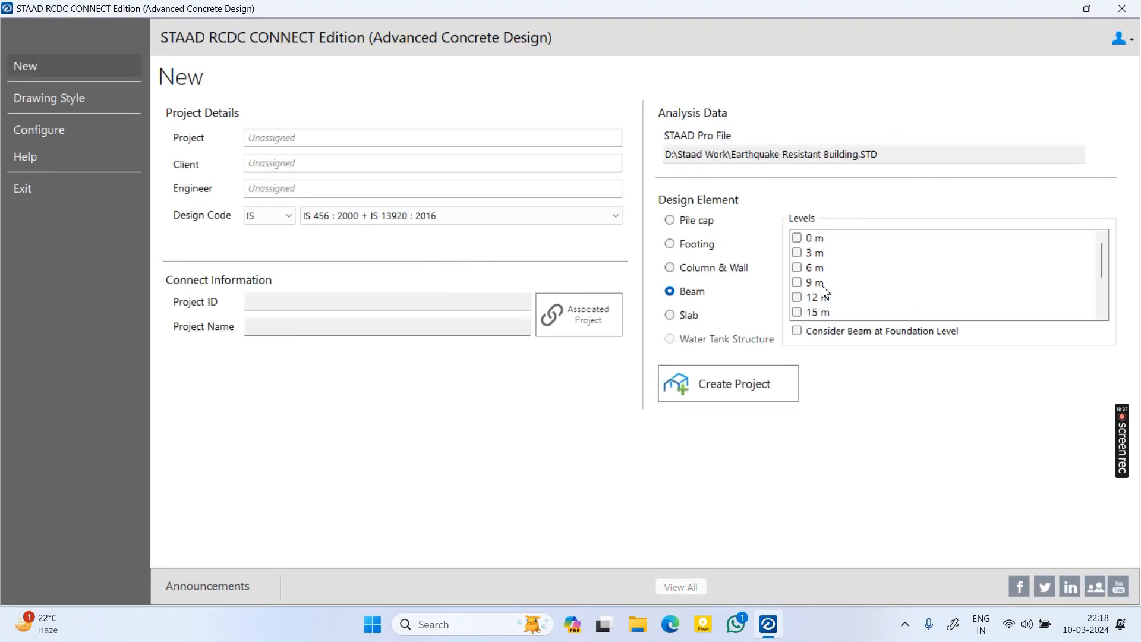
left_click(796, 267)
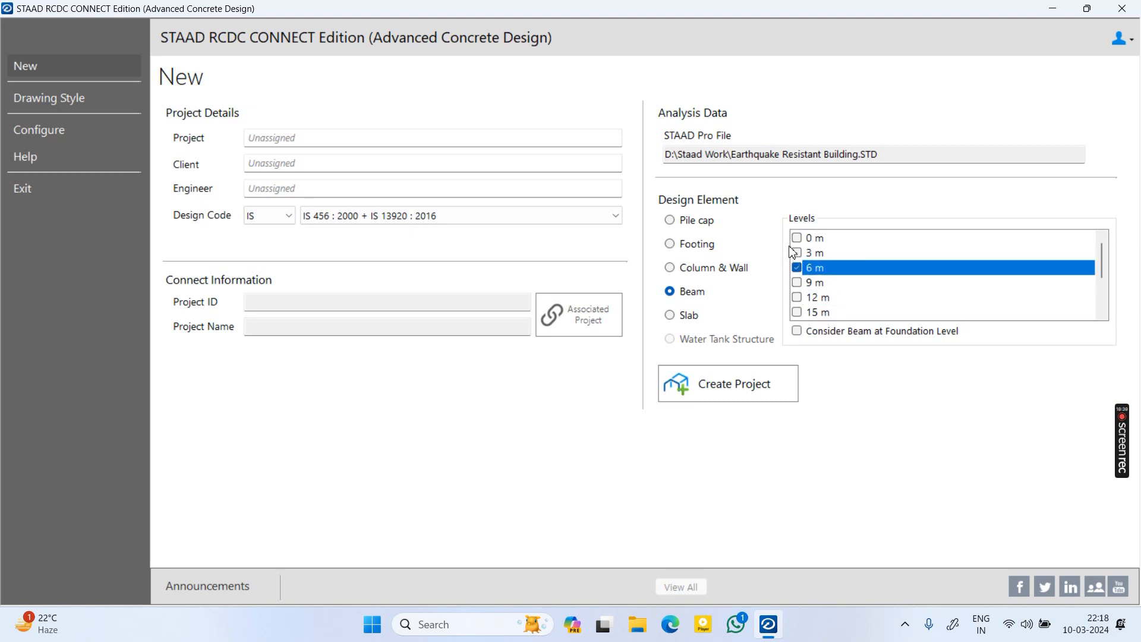
left_click(796, 252)
left_click(797, 282)
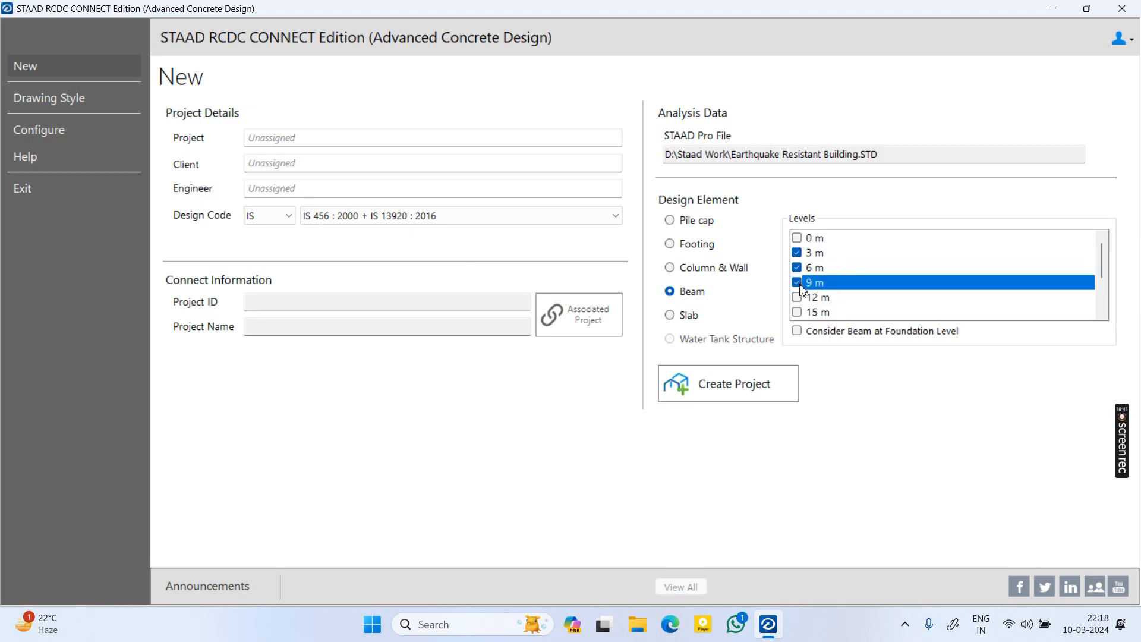
left_click(797, 297)
scroll(1104, 266, "down", 2)
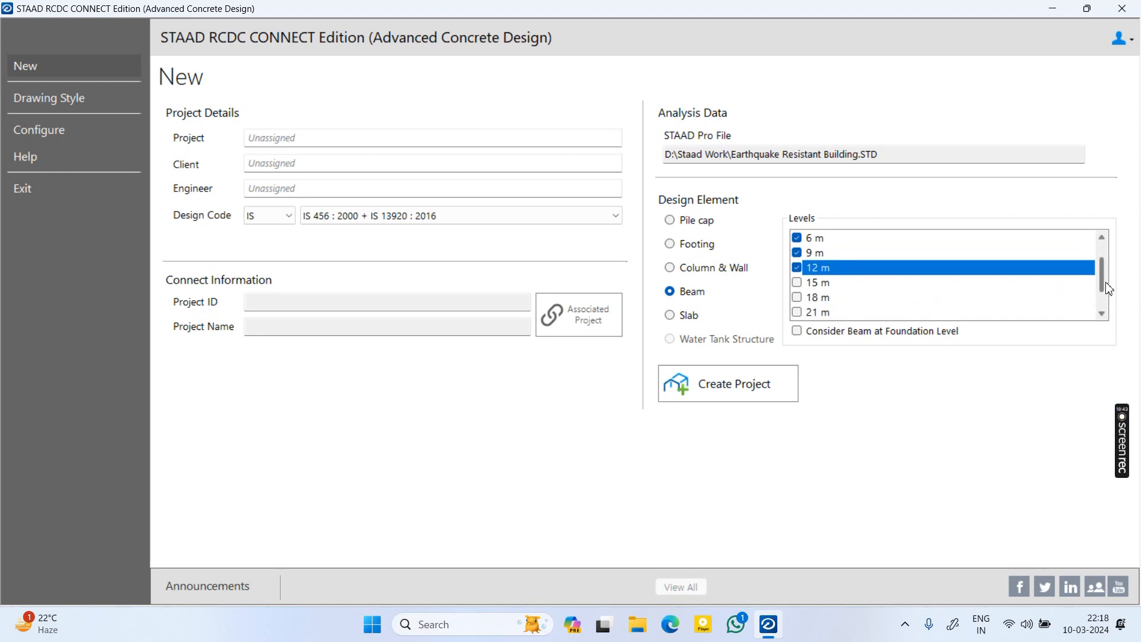
left_click(798, 254)
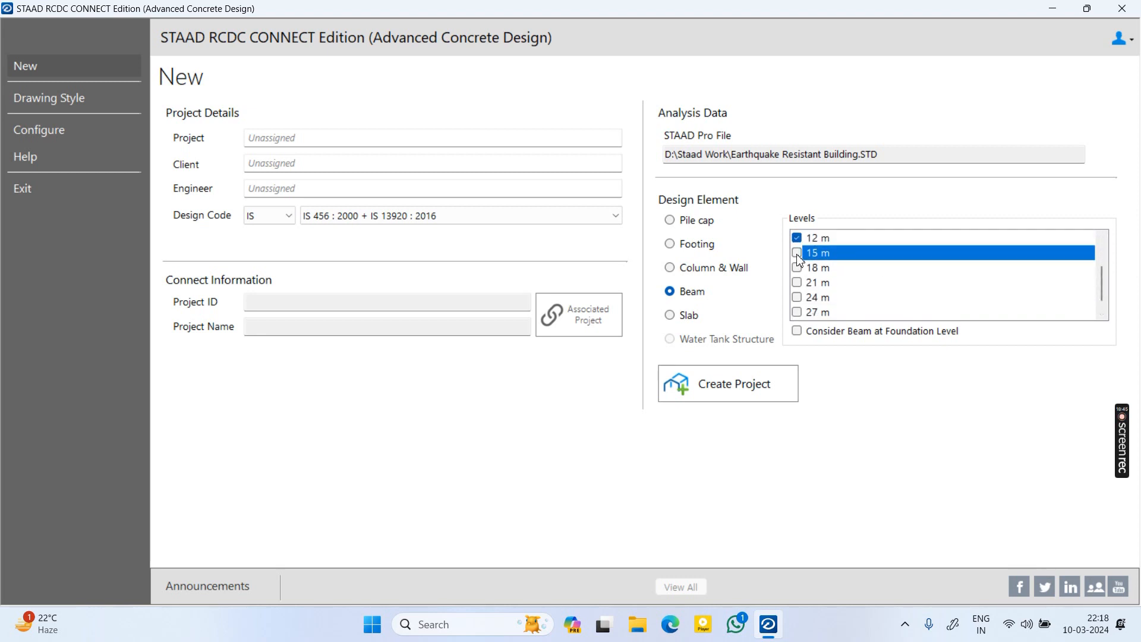
left_click(800, 268)
left_click(797, 284)
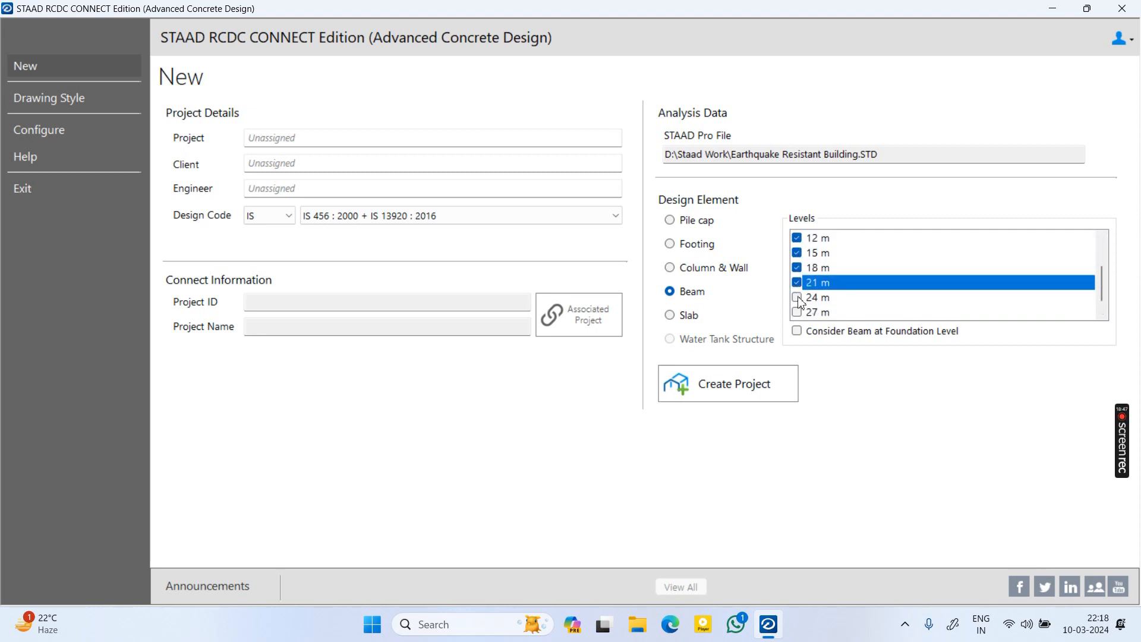
left_click(797, 298)
left_click(797, 312)
left_click(798, 313)
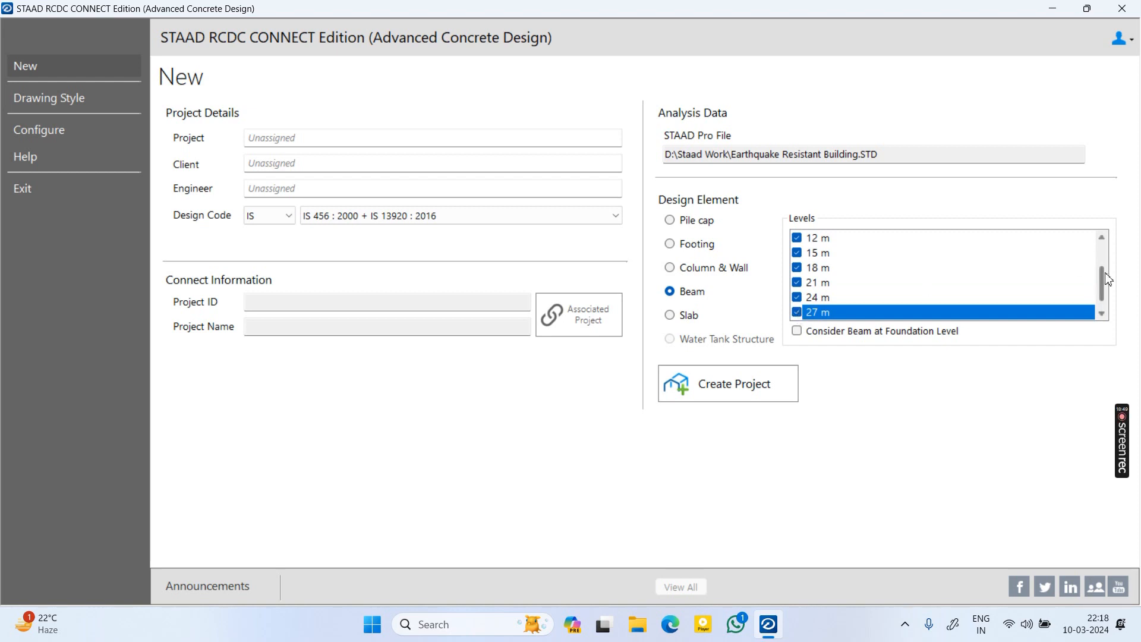
left_click(1102, 314)
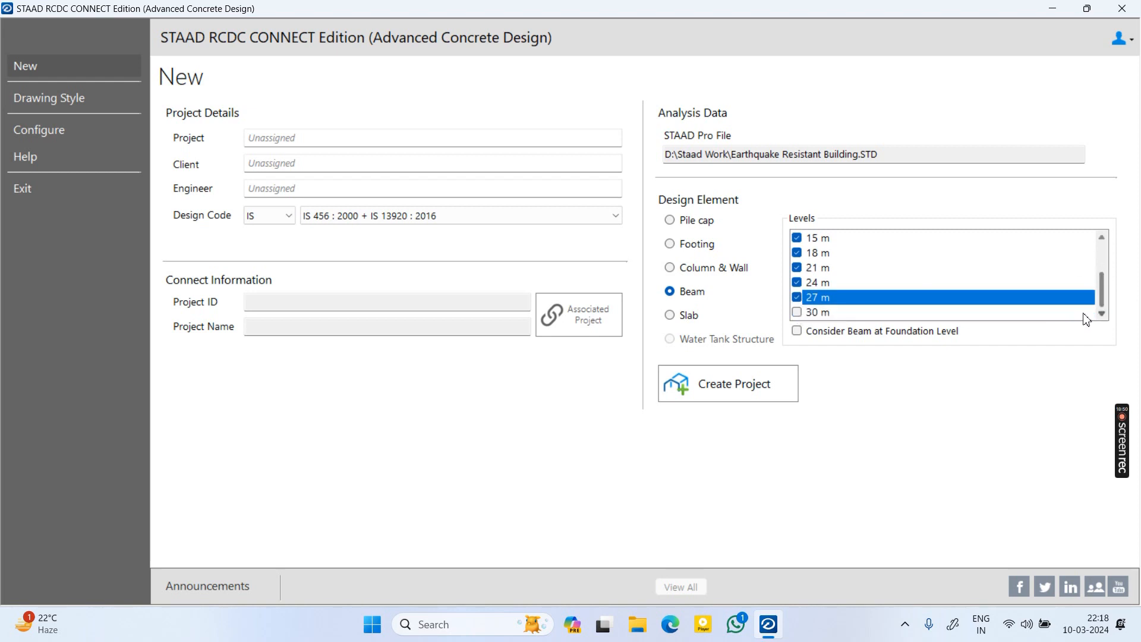
left_click(798, 312)
left_click(729, 388)
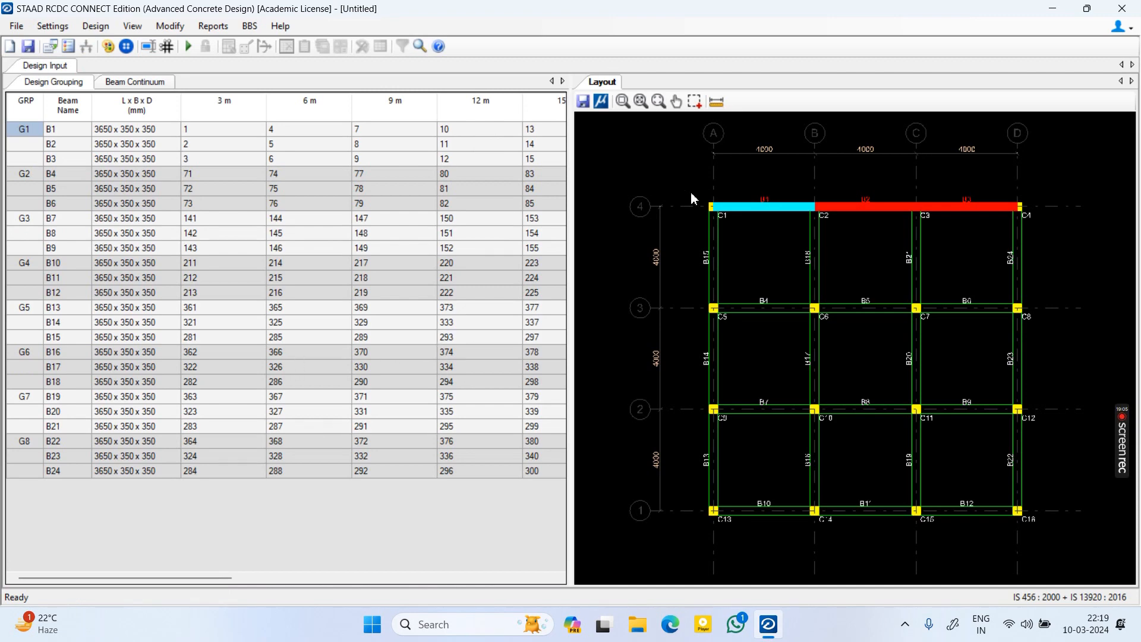
Enable ductile design with ductile shear at supports in the general and reinforcement settings
left_click(52, 26)
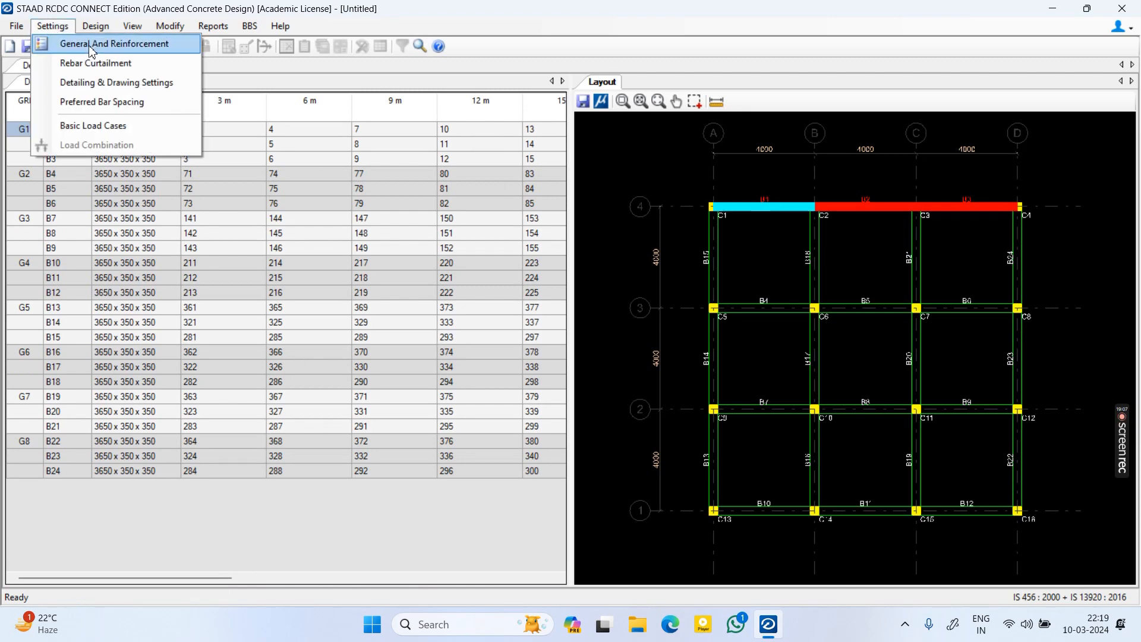
left_click(91, 50)
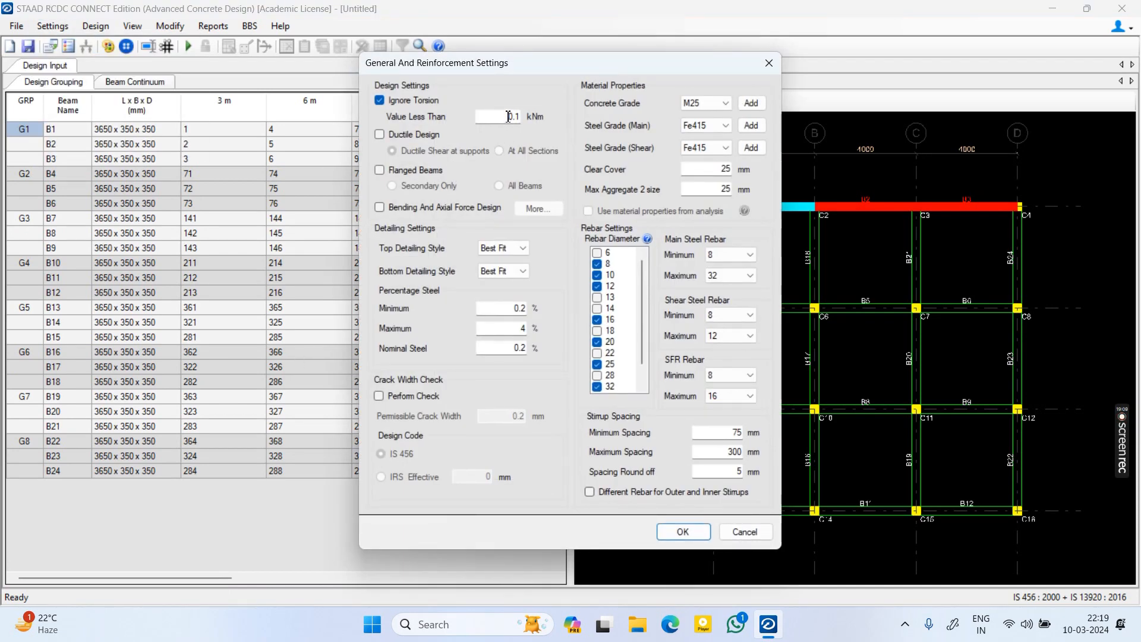
left_click(409, 135)
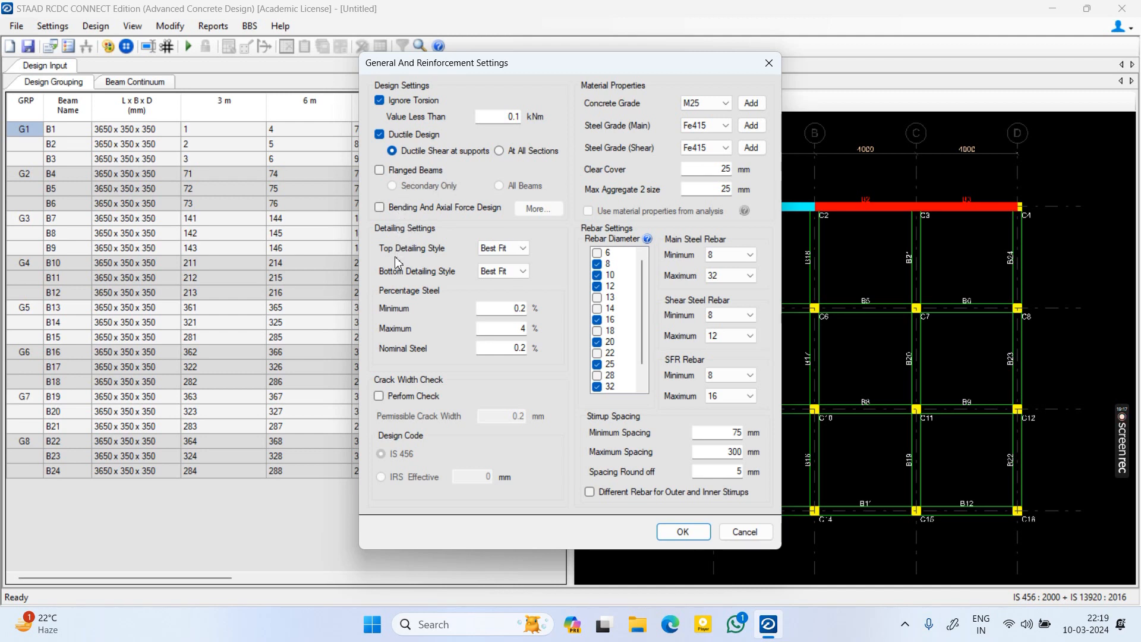
left_click(497, 245)
left_click(497, 246)
Set the concrete grade to M30, the main steel grade to Fe550 and the shear steel grade to Fe500
left_click(707, 104)
left_click(705, 137)
left_click(706, 125)
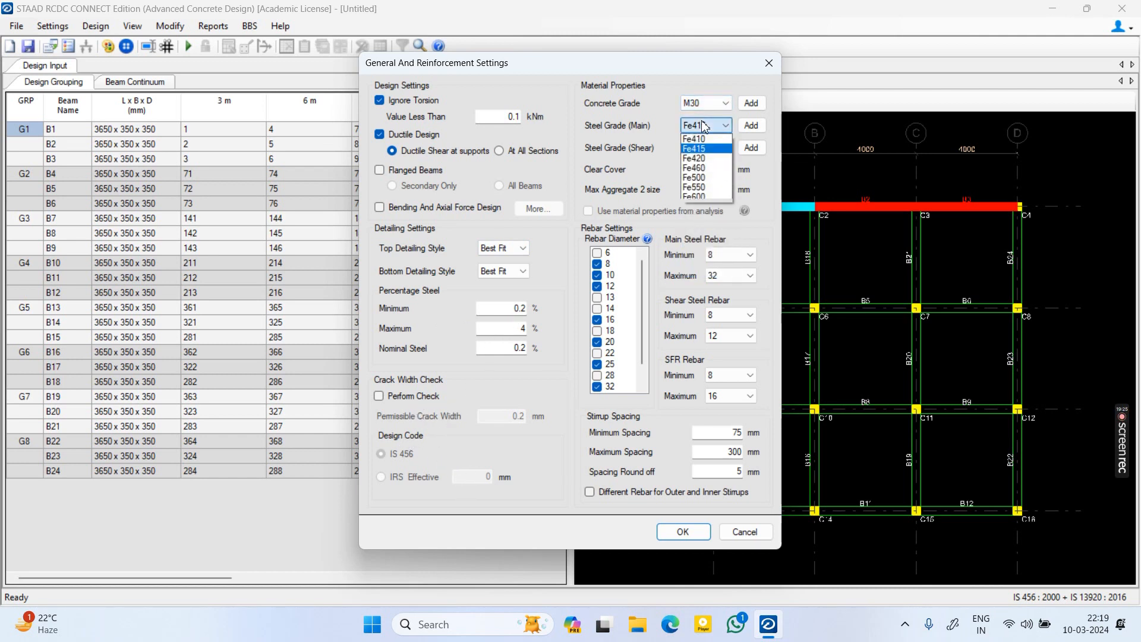
left_click(705, 196)
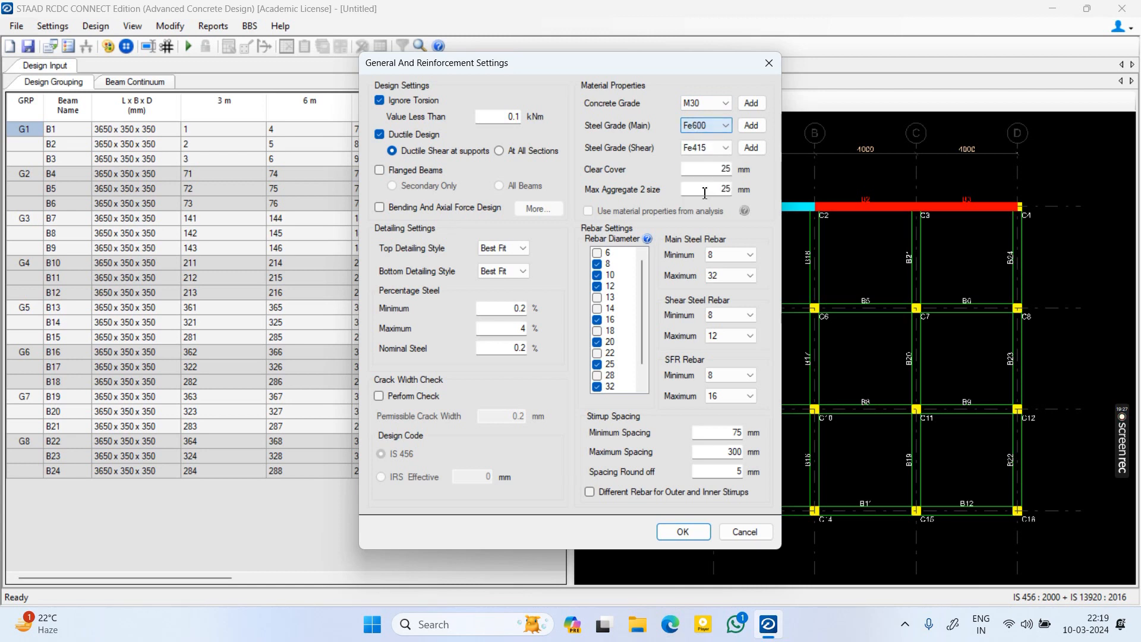
left_click(703, 127)
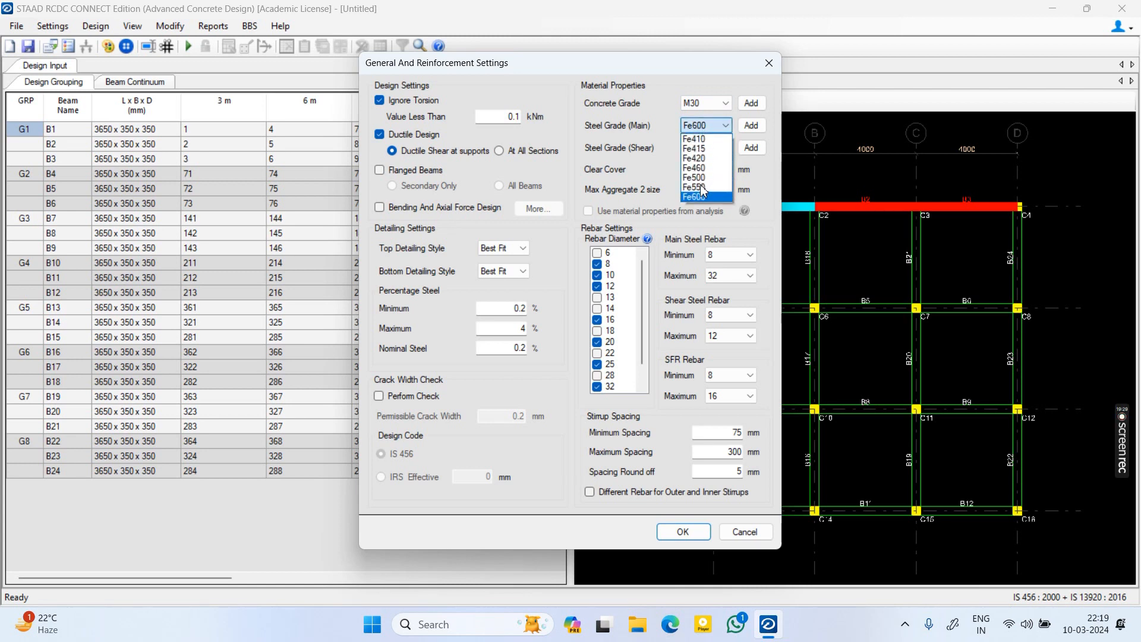
left_click(705, 186)
left_click(707, 148)
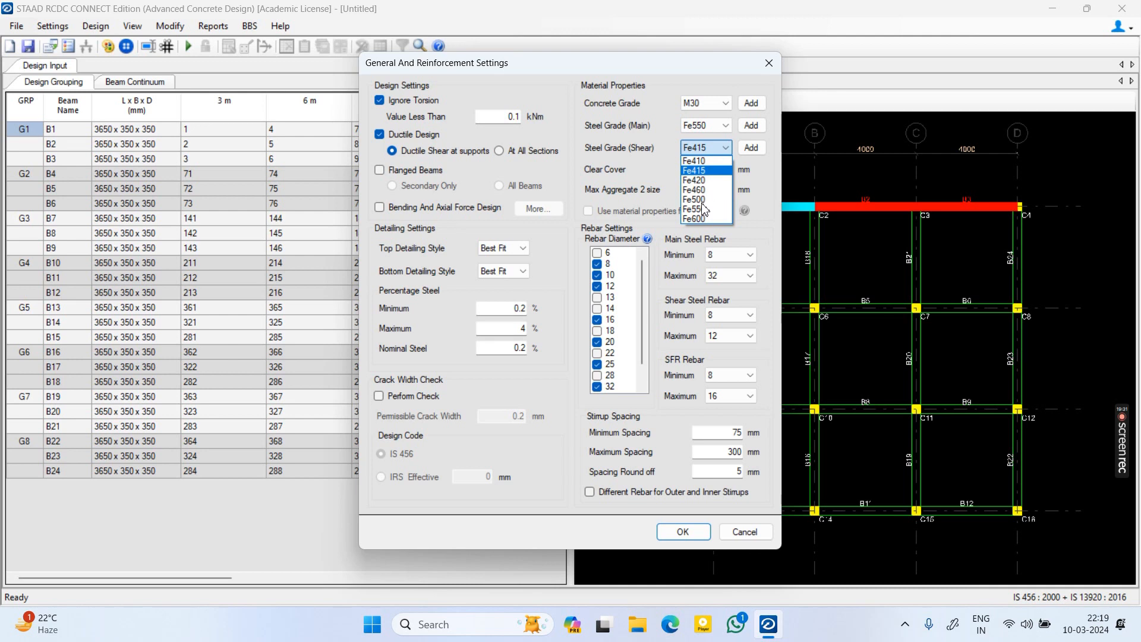
left_click(703, 200)
Set the clear cover to 30 mm, edit the maximum aggregate size and apply the general and reinforcement settings
double_click(707, 166)
type("30")
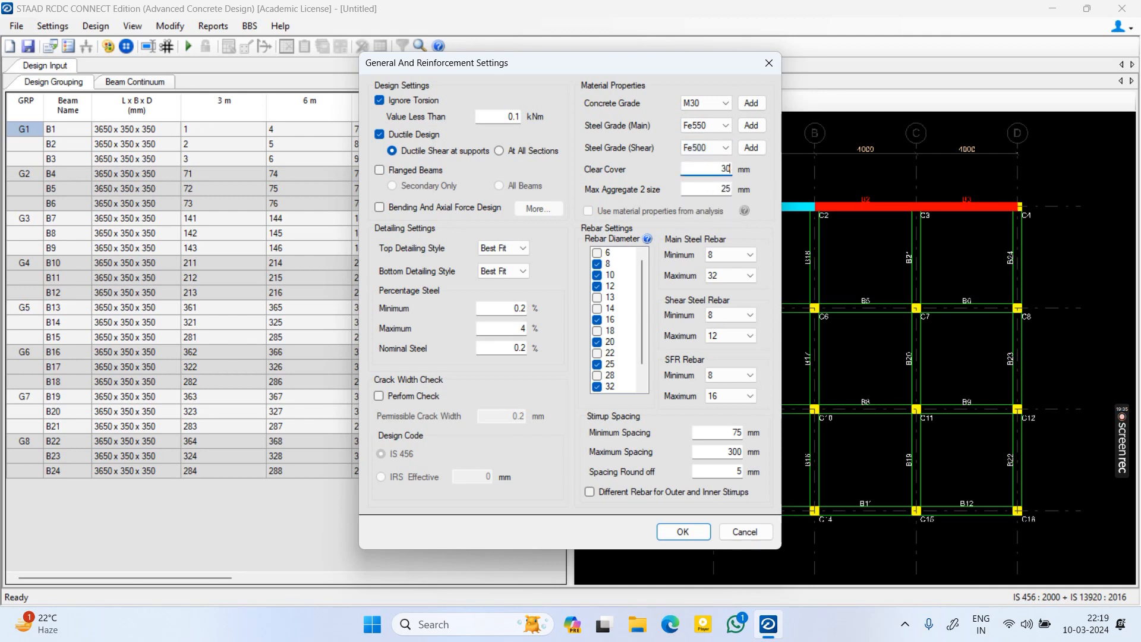
left_click(717, 189)
type("2")
left_click(683, 532)
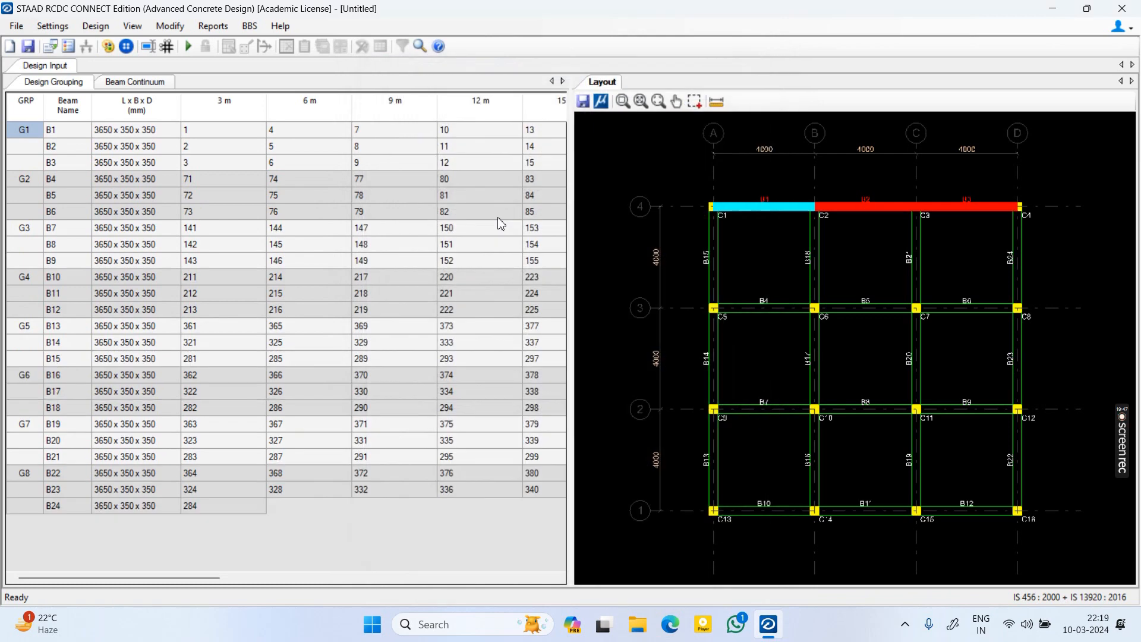
Review and accept the default rebar curtailment settings and the detailing and drawing settings
left_click(68, 30)
left_click(89, 63)
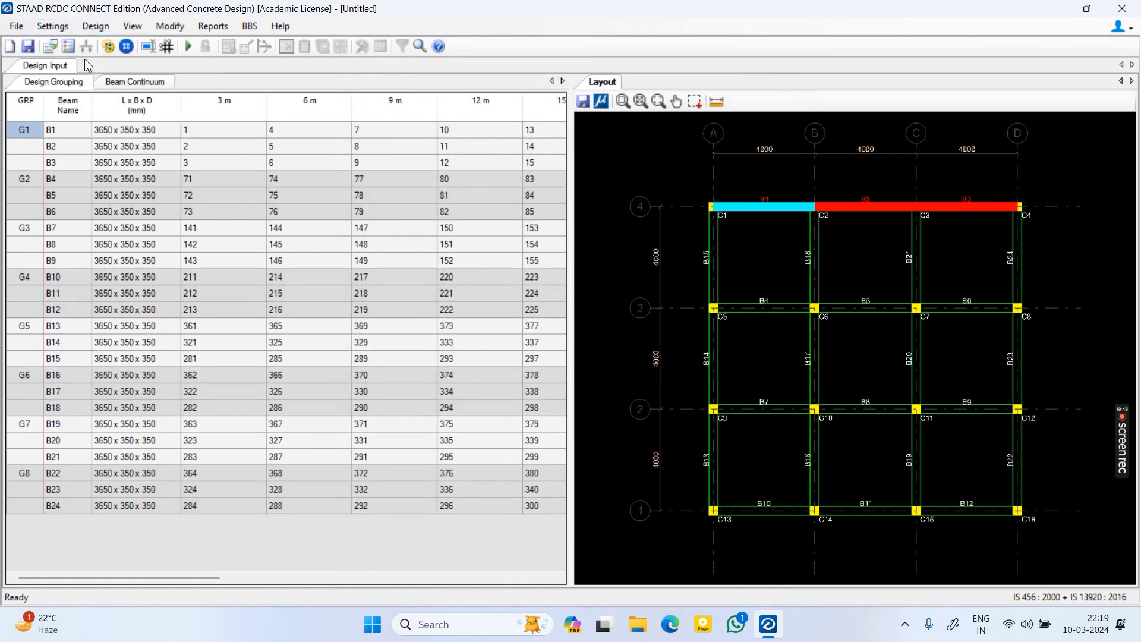
left_click(661, 390)
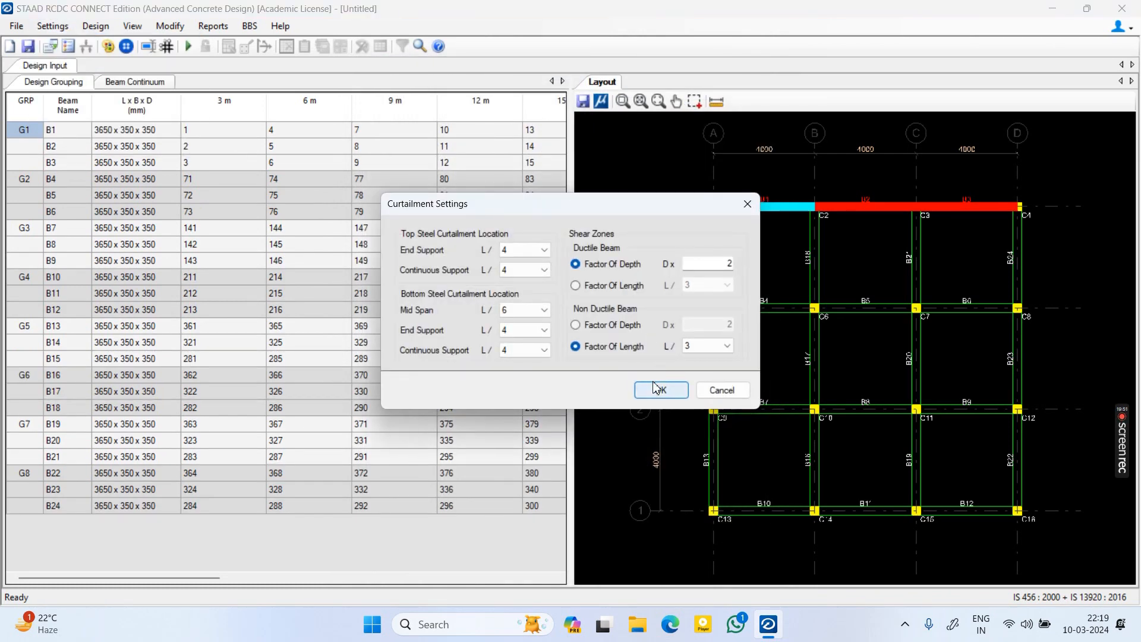
left_click(52, 27)
left_click(83, 83)
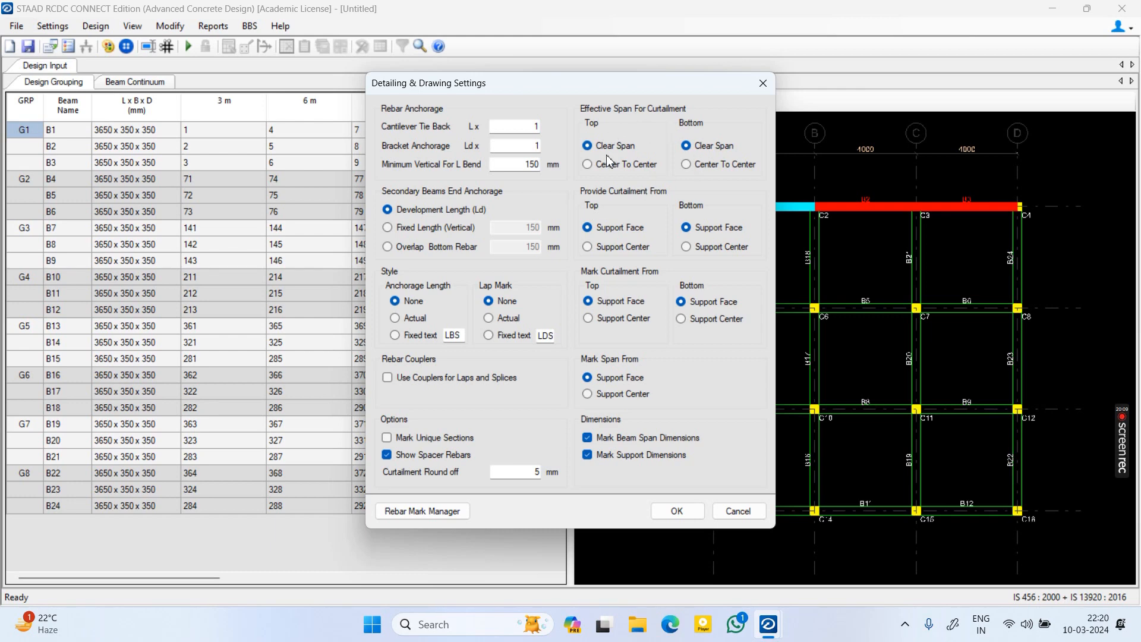
left_click(678, 511)
Review and accept the default preferred bar spacing for the 350 mm wide beams
left_click(107, 31)
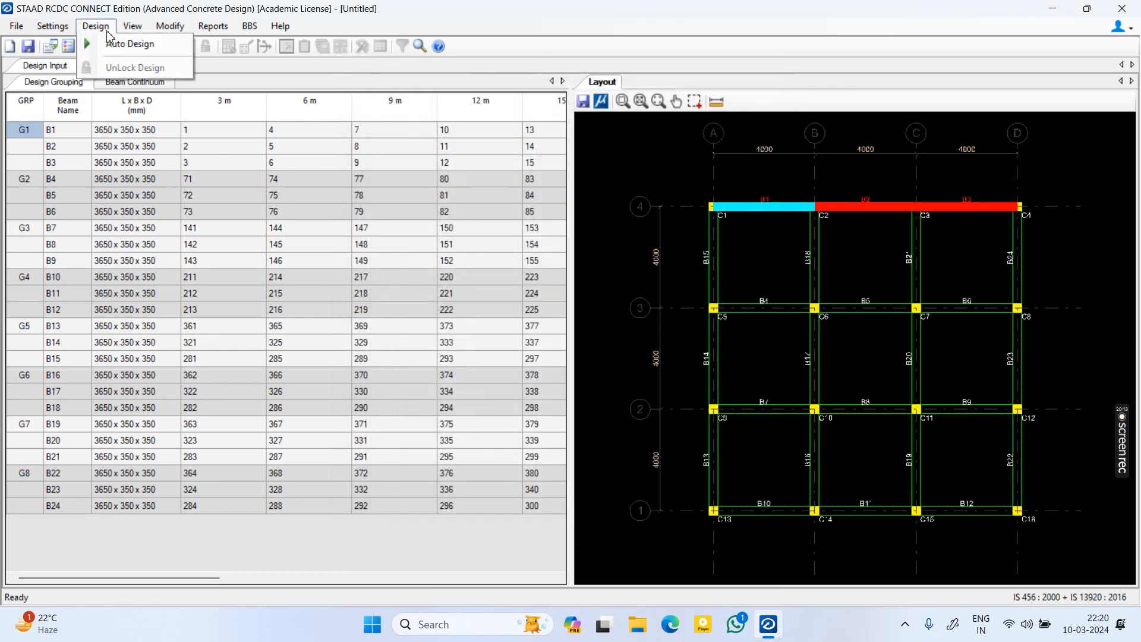
left_click(53, 25)
left_click(52, 26)
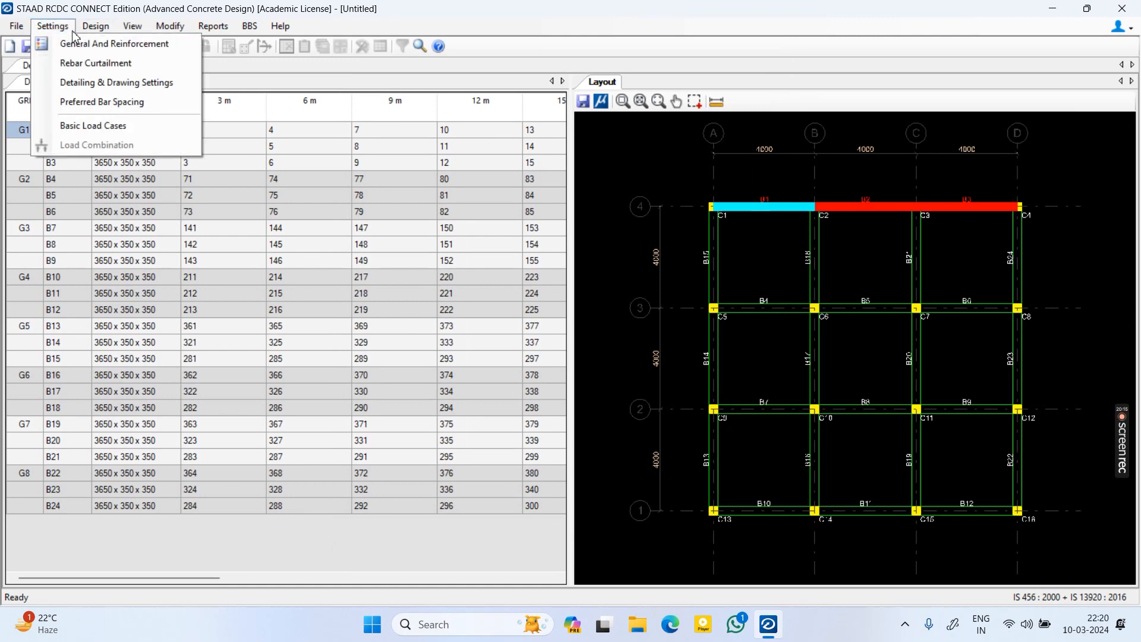
left_click(99, 103)
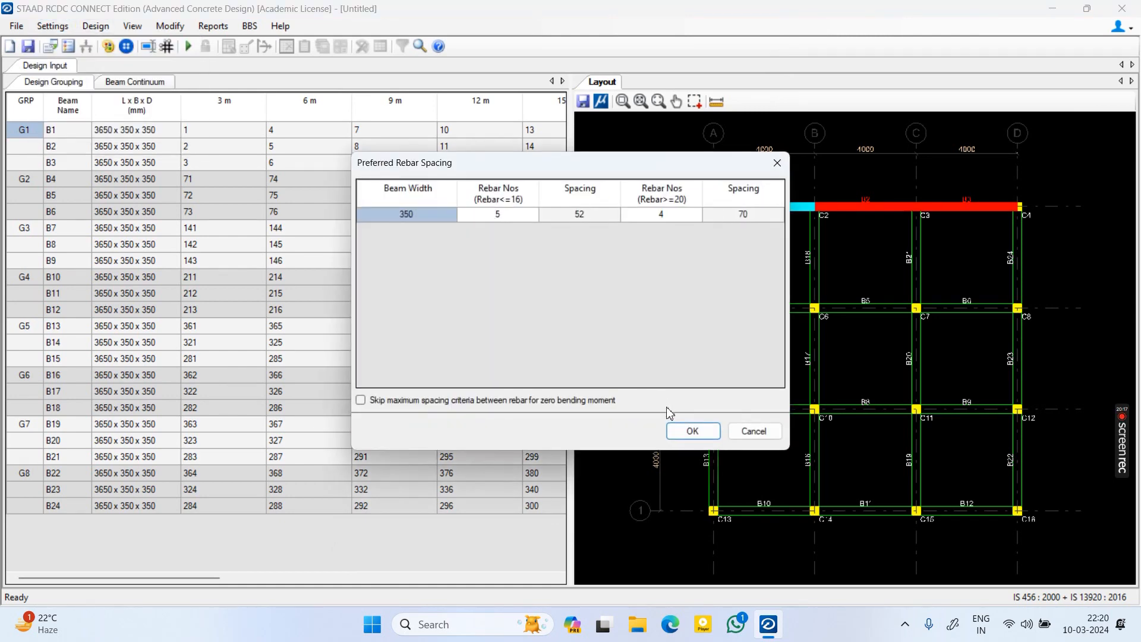
left_click(689, 431)
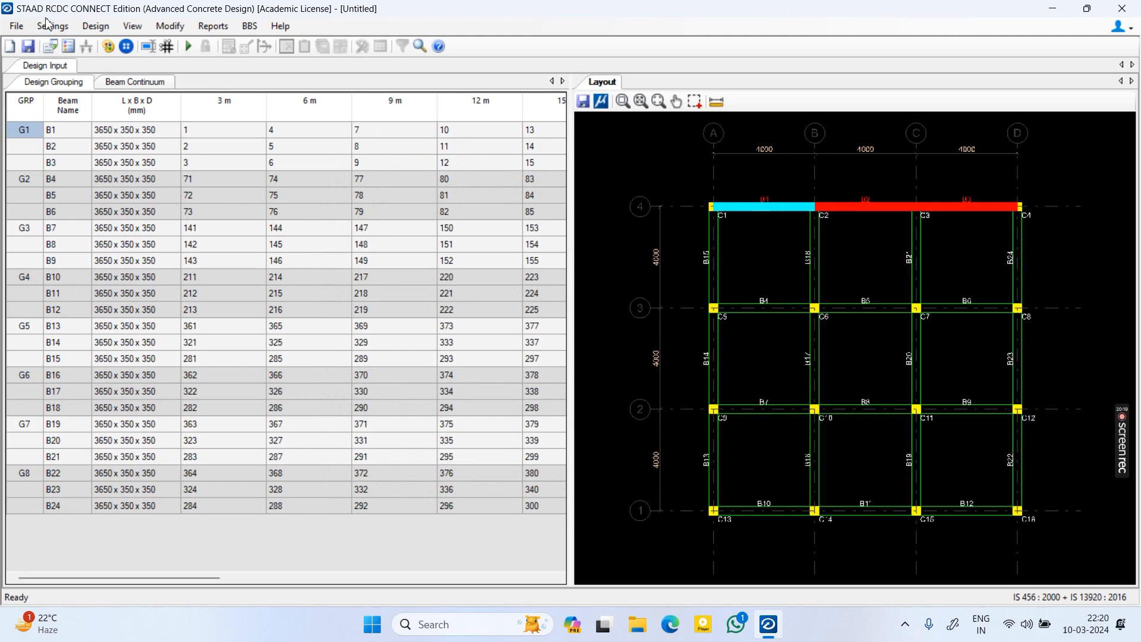
In the basic load cases, assign the Earthquake X type to load EQ X and Earthquake Z to load EQ Z
left_click(52, 26)
left_click(123, 121)
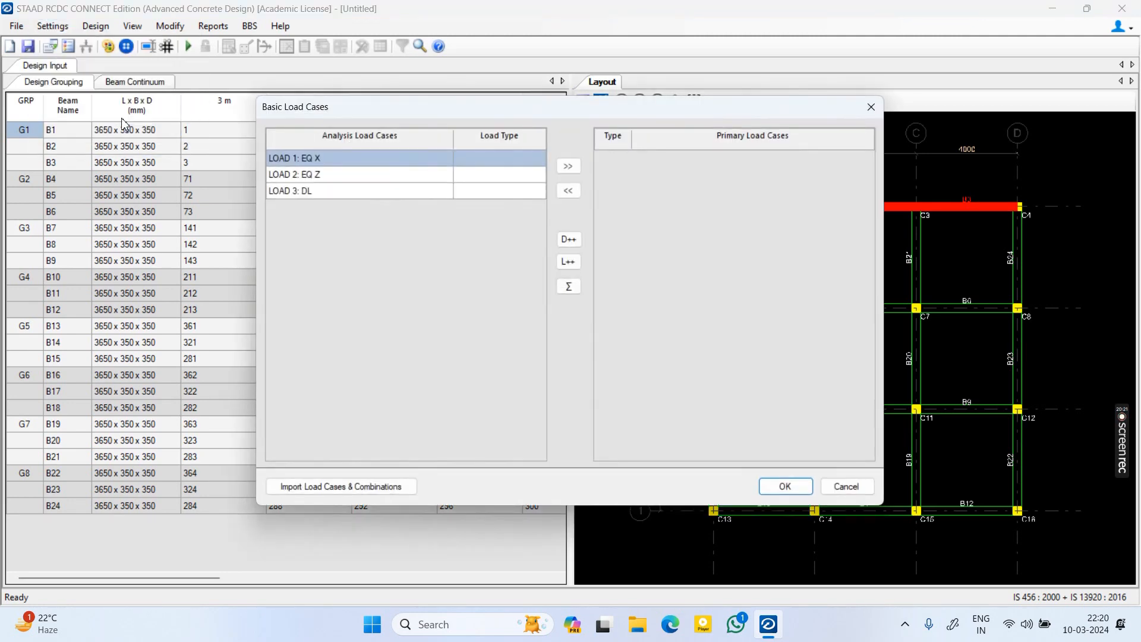
left_click_drag(481, 154, 480, 190)
left_click(495, 166)
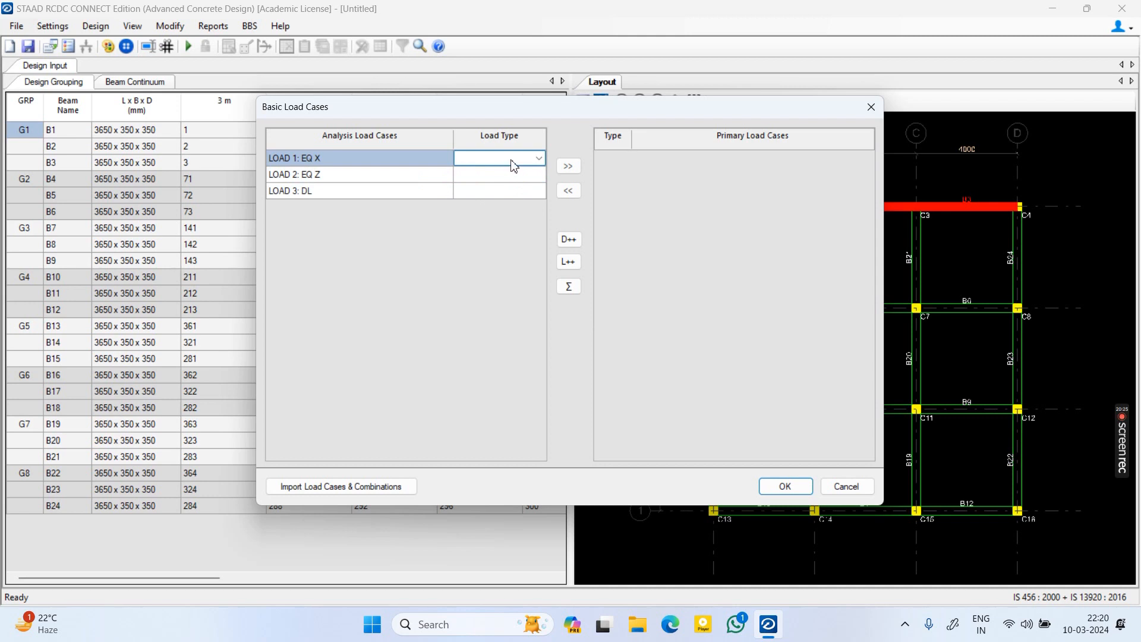
left_click(537, 161)
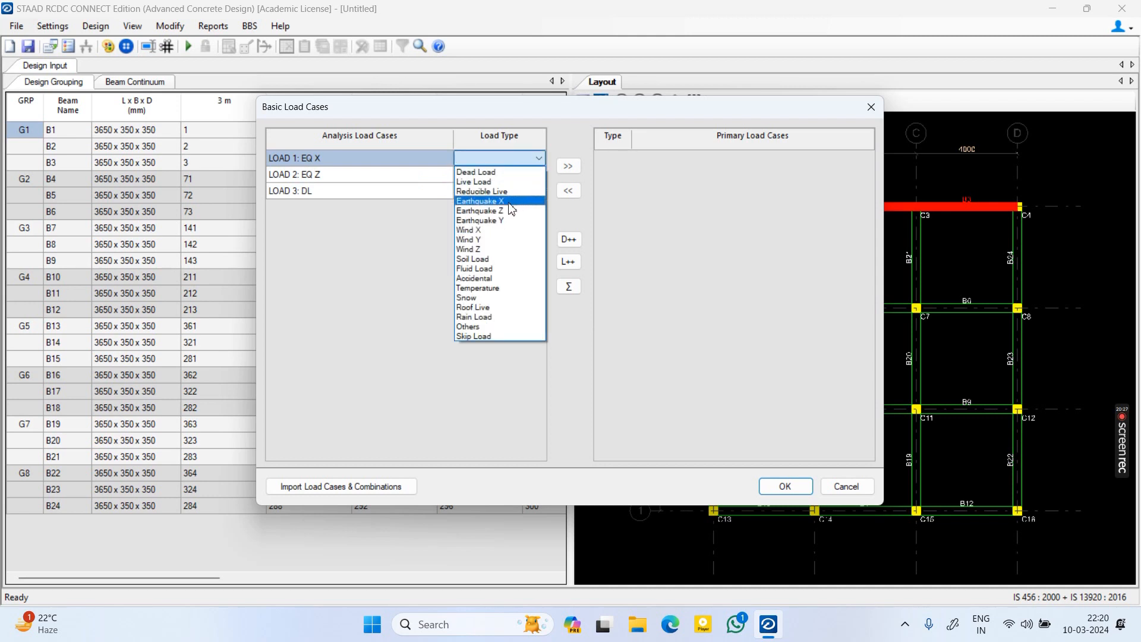
left_click(513, 196)
left_click(521, 178)
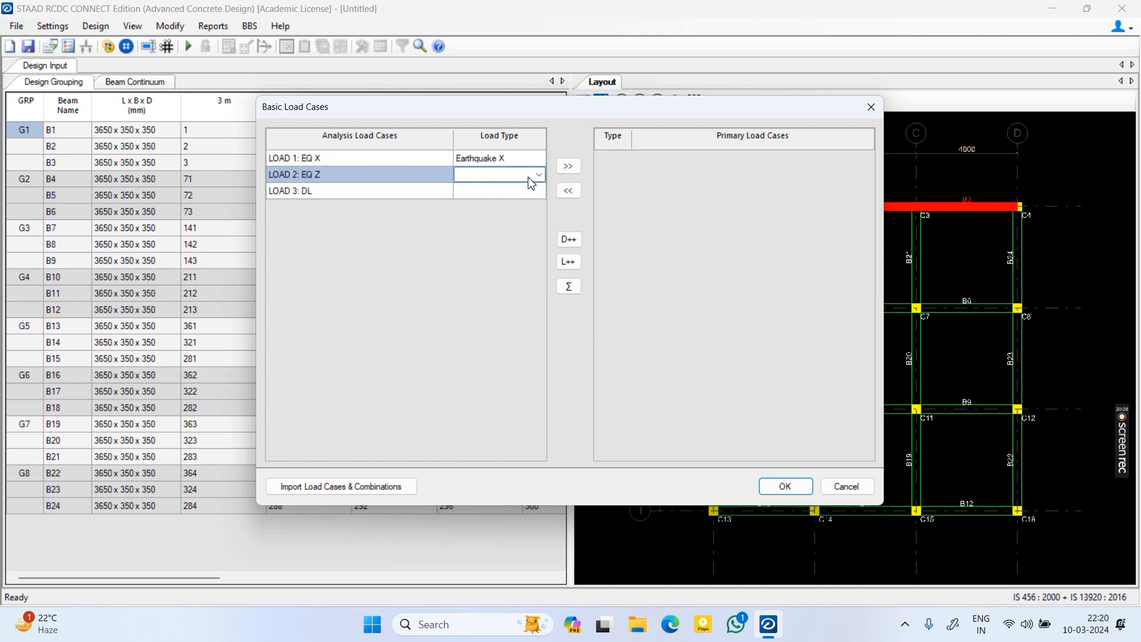
left_click(539, 174)
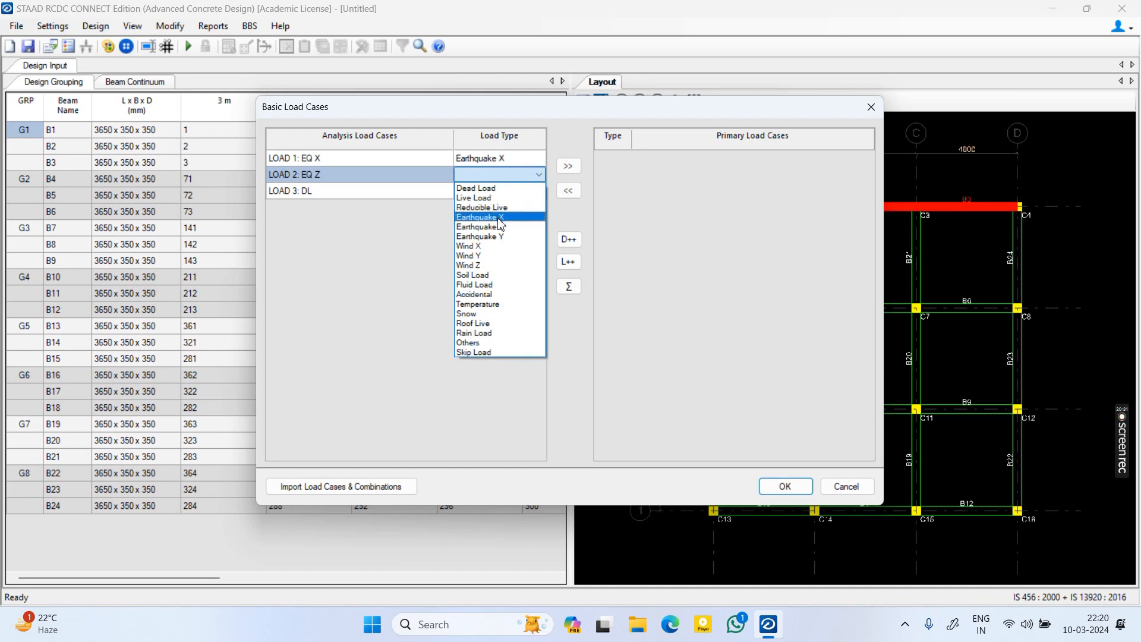
left_click(500, 227)
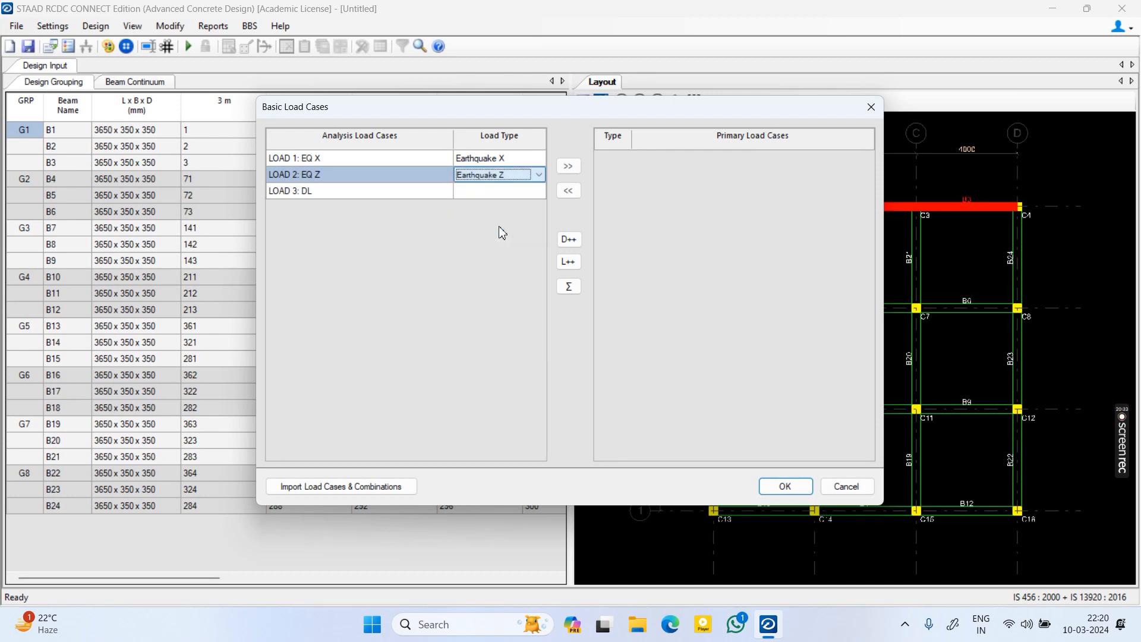
left_click(539, 174)
left_click(382, 179)
Assign the Dead Load type to load DL and add all three analysis load cases to the primary load cases
left_click(490, 193)
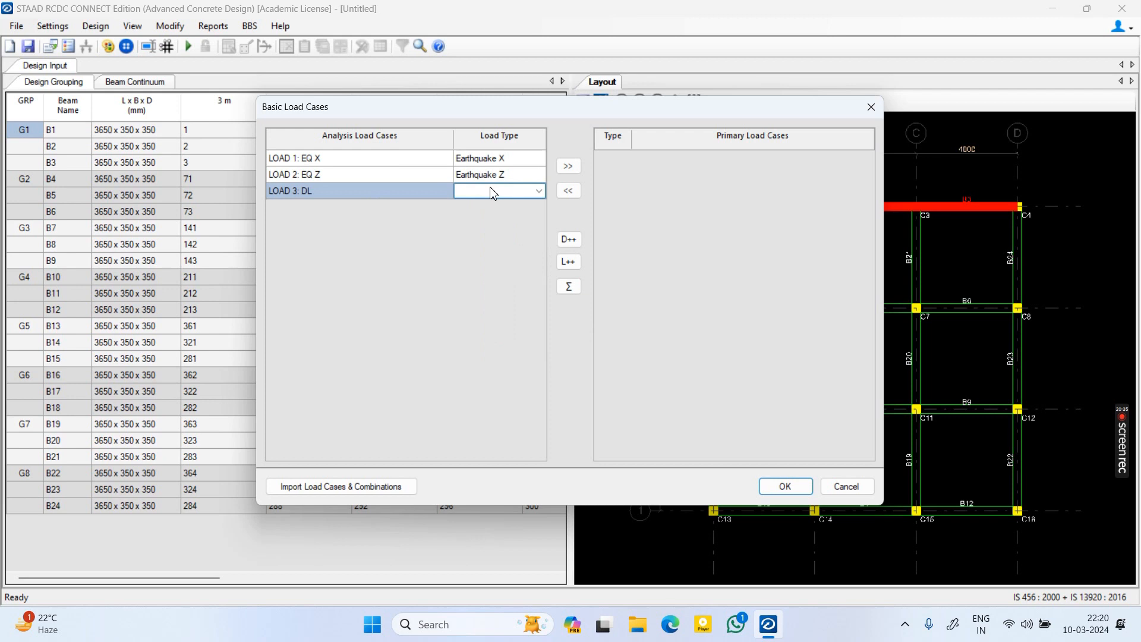
left_click(541, 191)
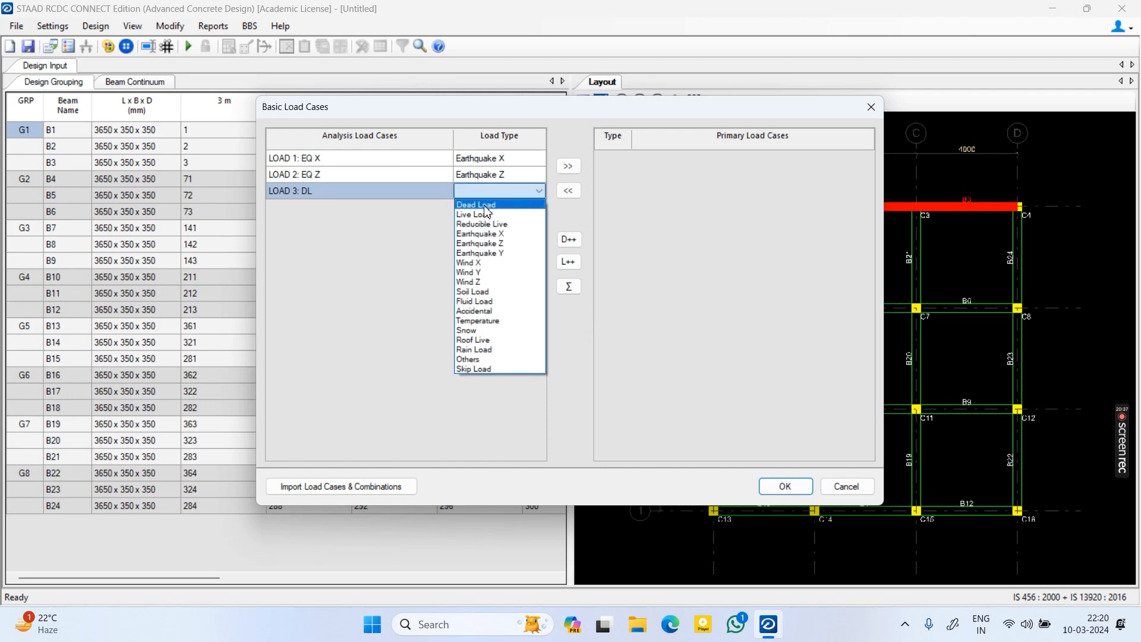
left_click(485, 205)
left_click_drag(409, 162, 416, 187)
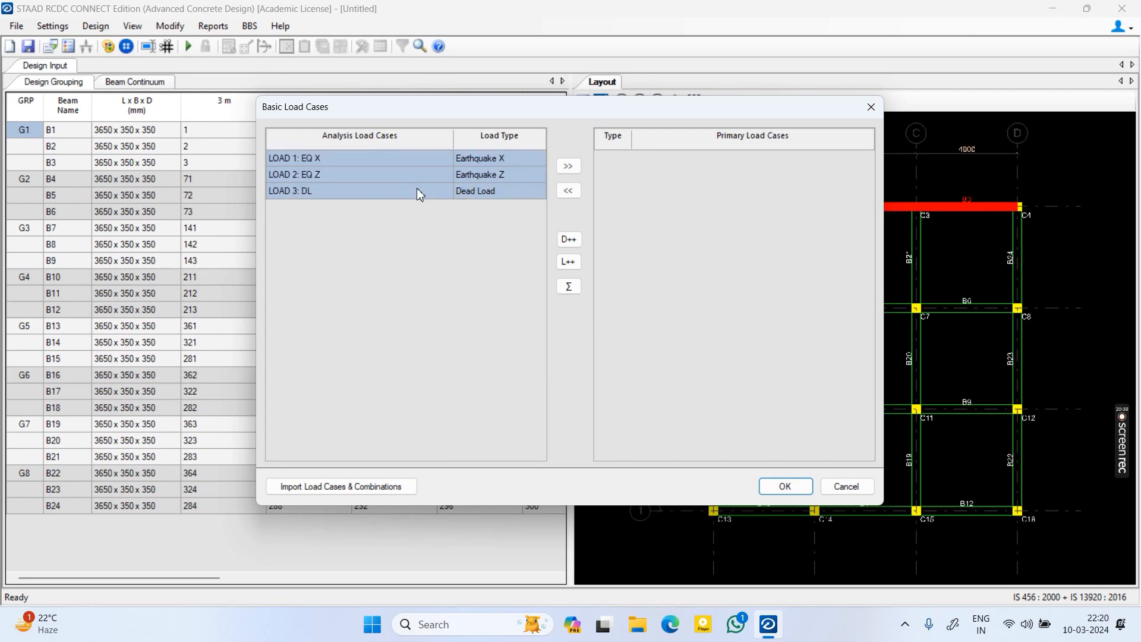
left_click(568, 166)
left_click(784, 486)
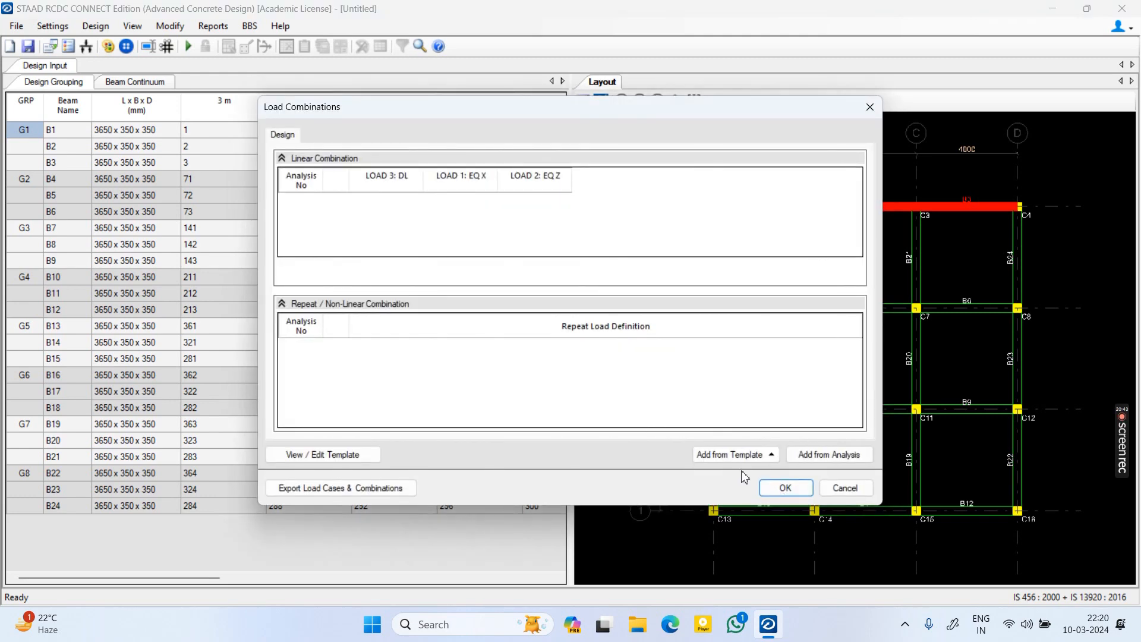
Add the load combinations from the analysis, accept them, and run the beam design
left_click(811, 454)
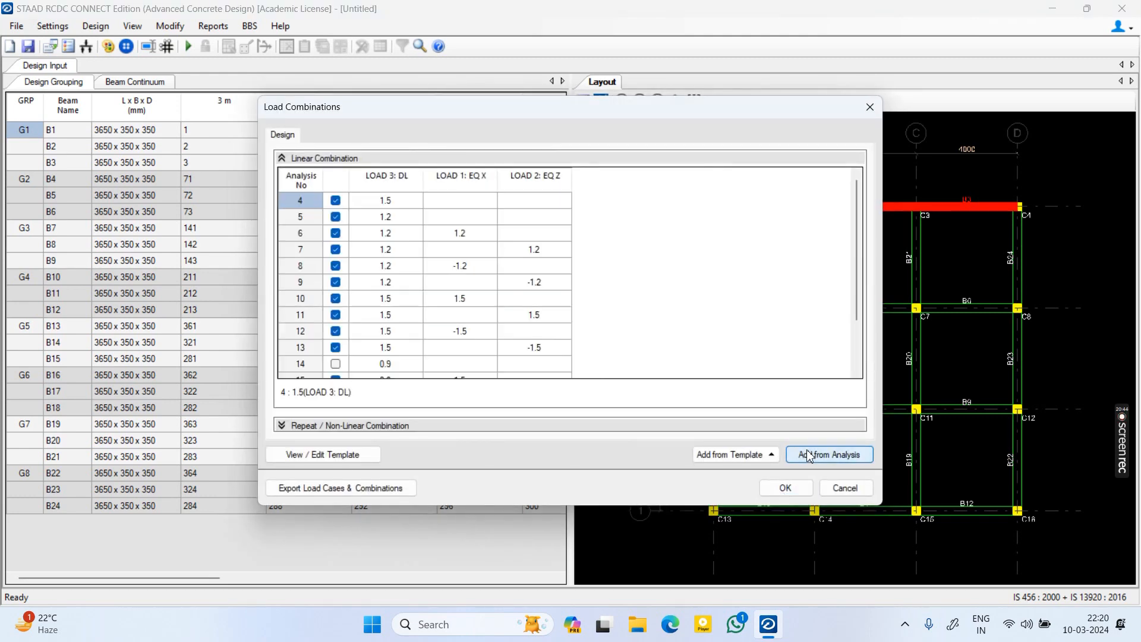
left_click(790, 492)
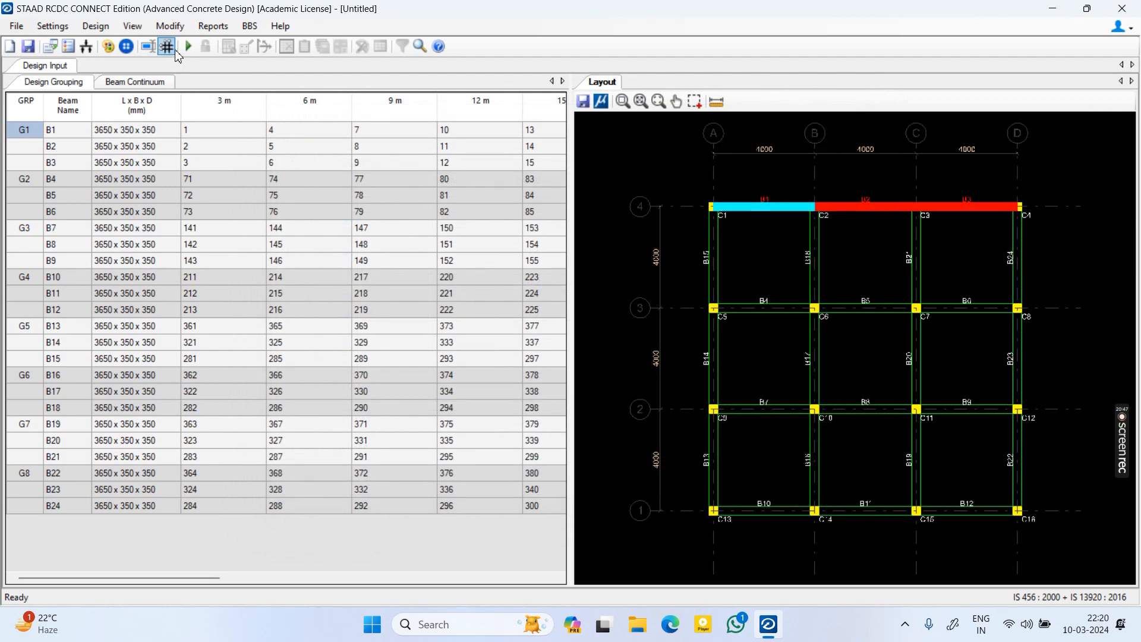
left_click(188, 46)
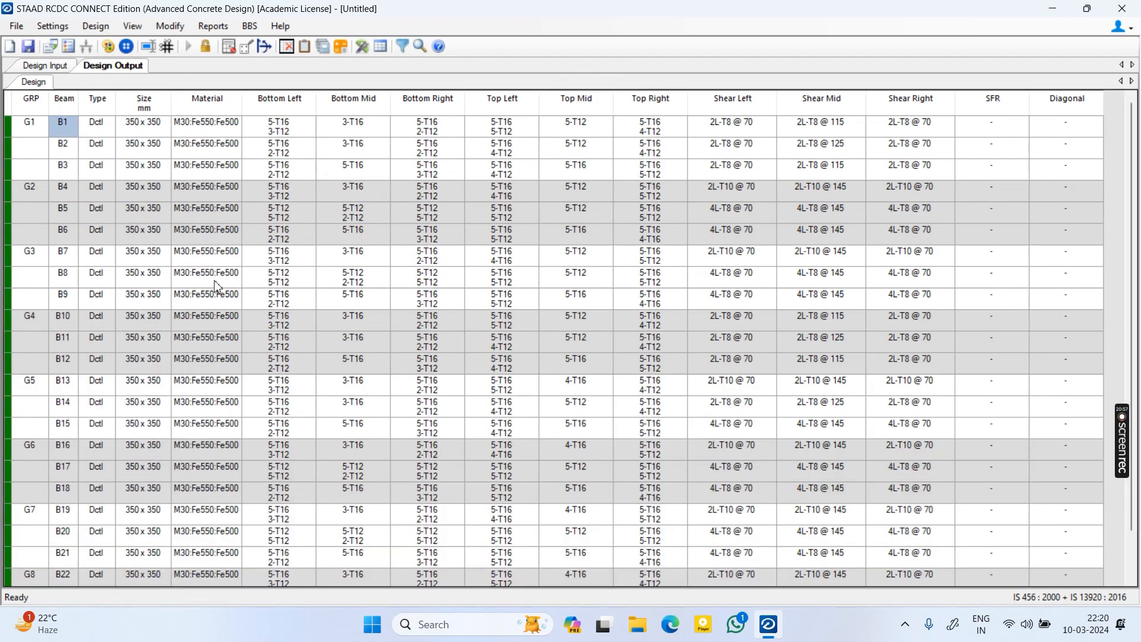
Examine the designed bottom, top and shear reinforcement for all beam groups in the design output
scroll(127, 293, "down", 3)
scroll(124, 293, "up", 3)
left_click(291, 126)
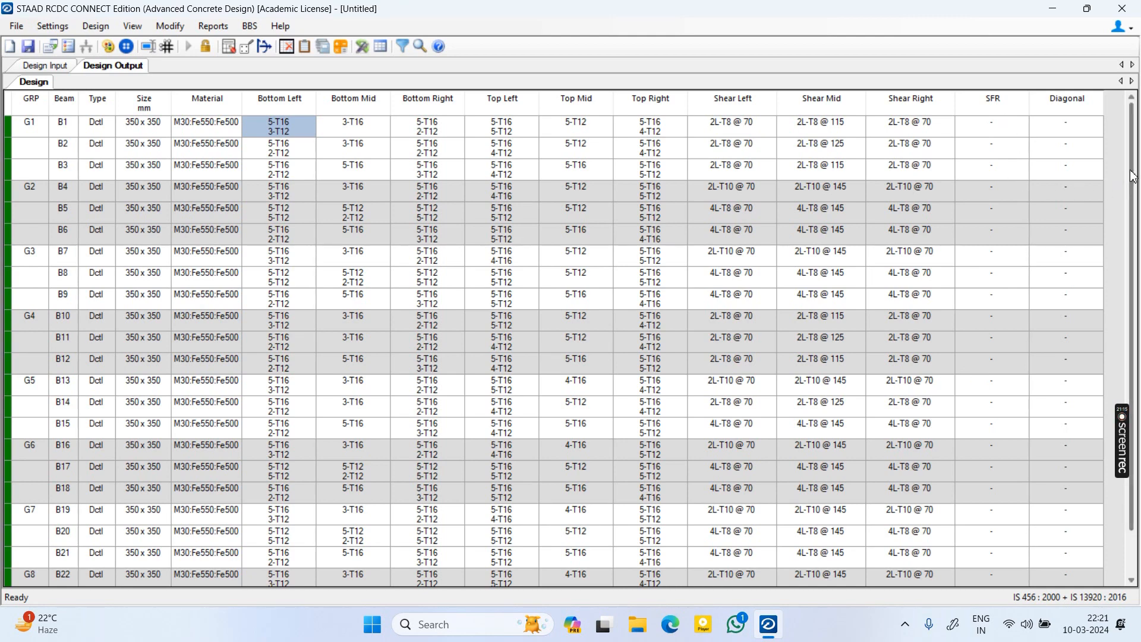
scroll(1135, 238, "down", 1)
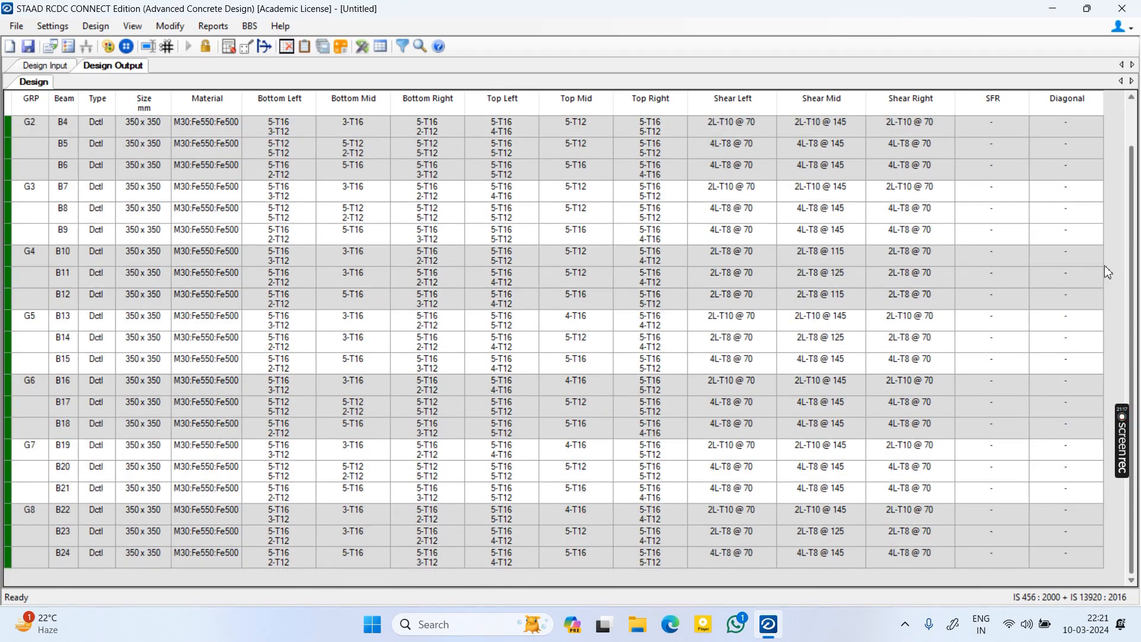
scroll(1105, 265, "up", 1)
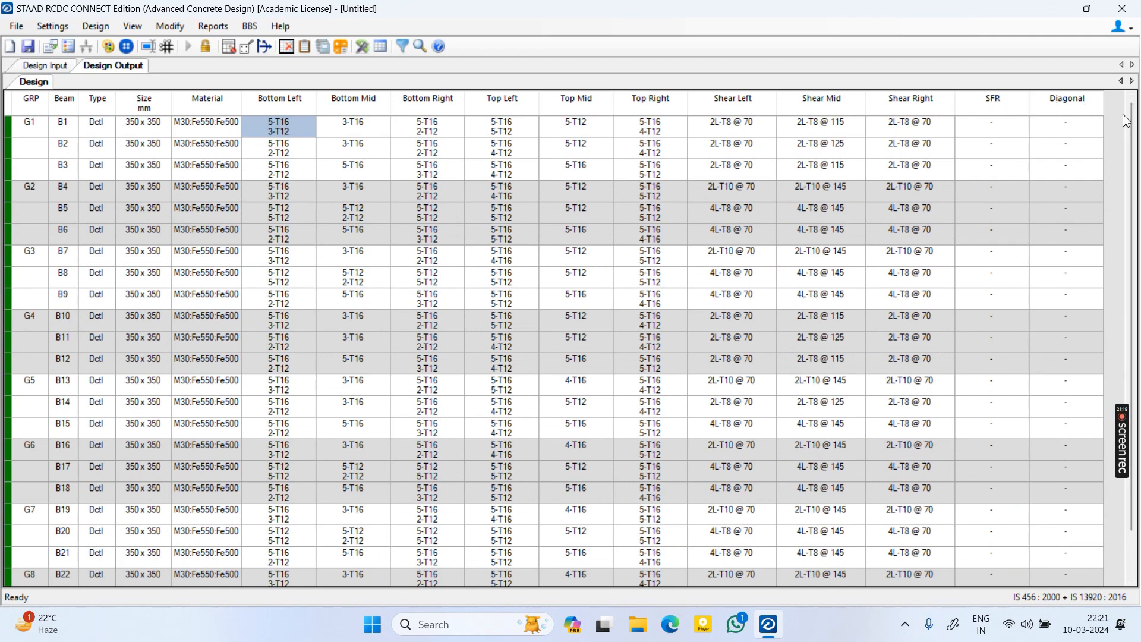
scroll(1128, 120, "down", 1)
scroll(1136, 118, "up", 1)
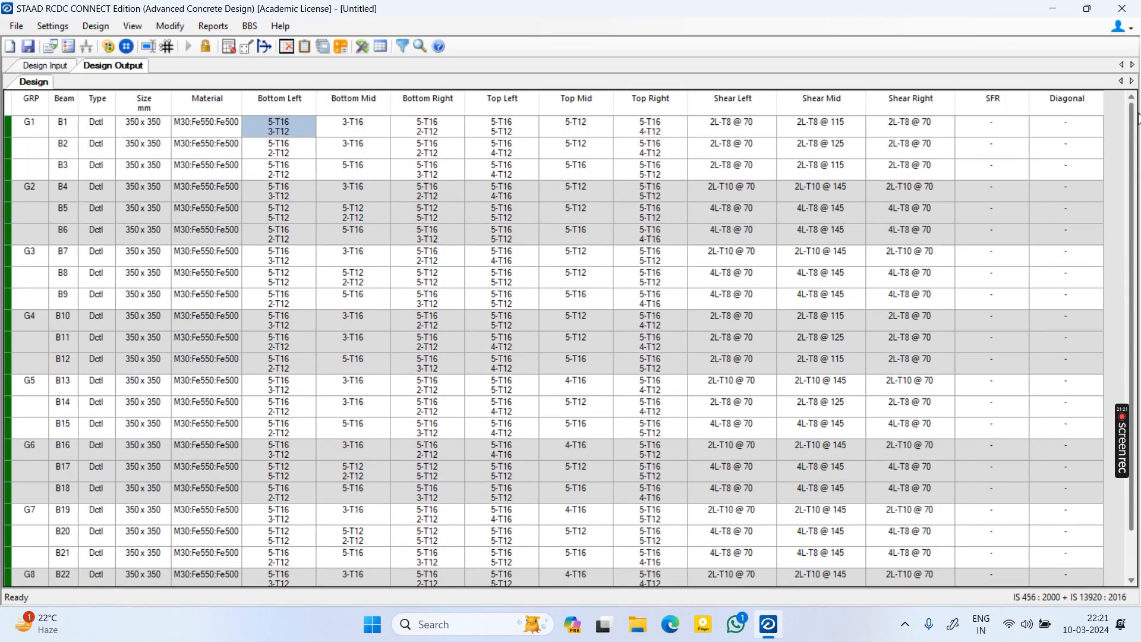
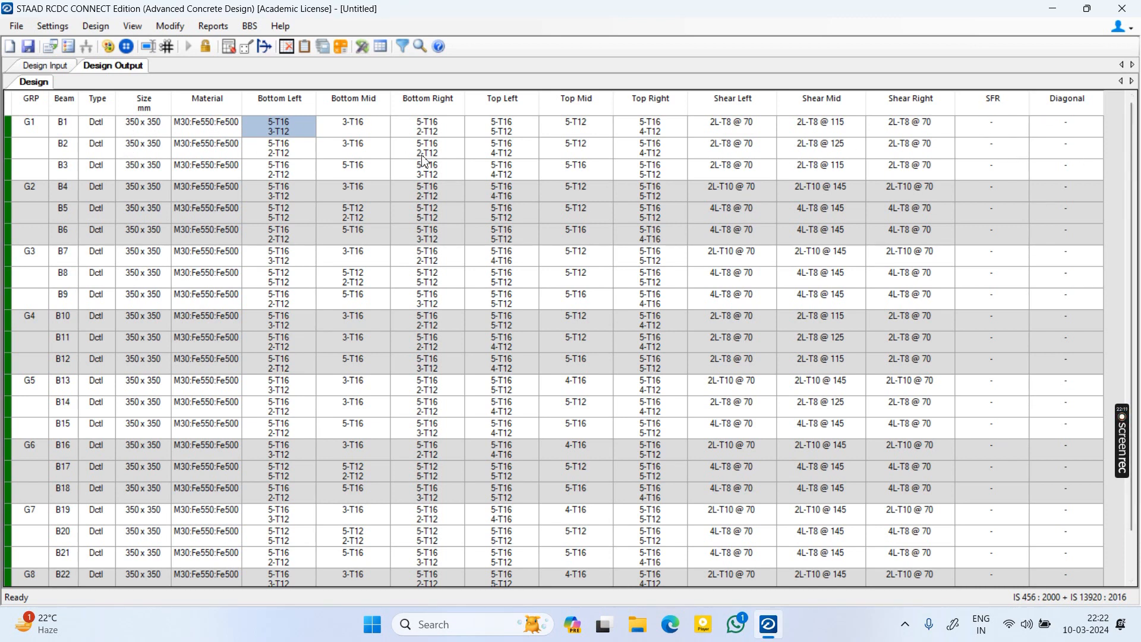
scroll(1135, 158, "down", 2)
scroll(1135, 159, "up", 2)
Close the beam design project with its changes saved and switch to the building model in SAP2000
left_click(1122, 8)
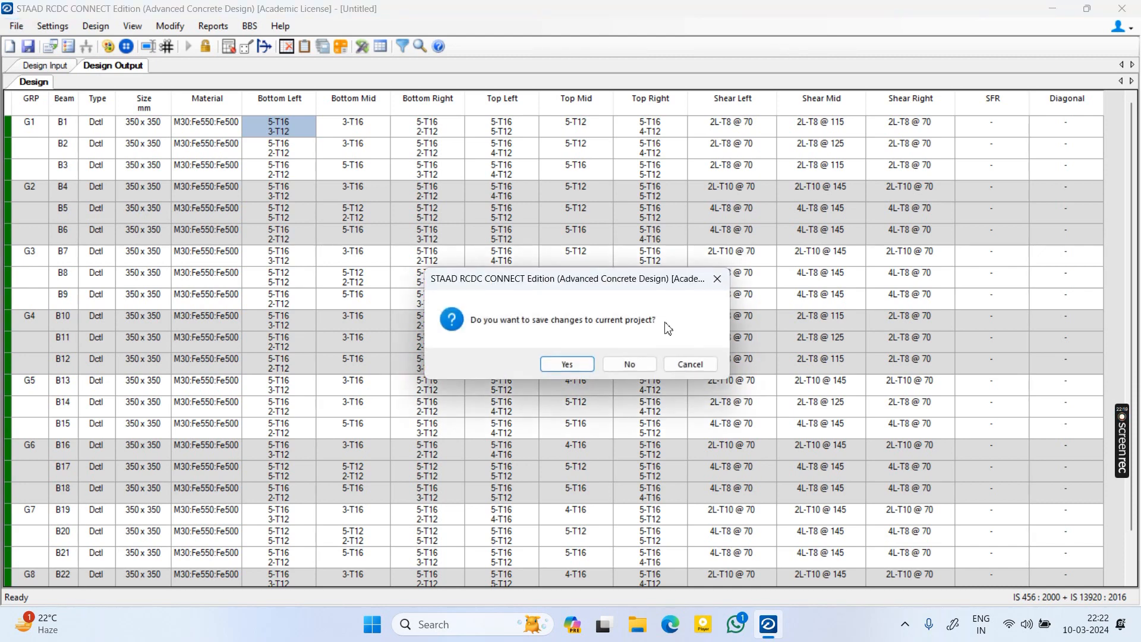
left_click(583, 367)
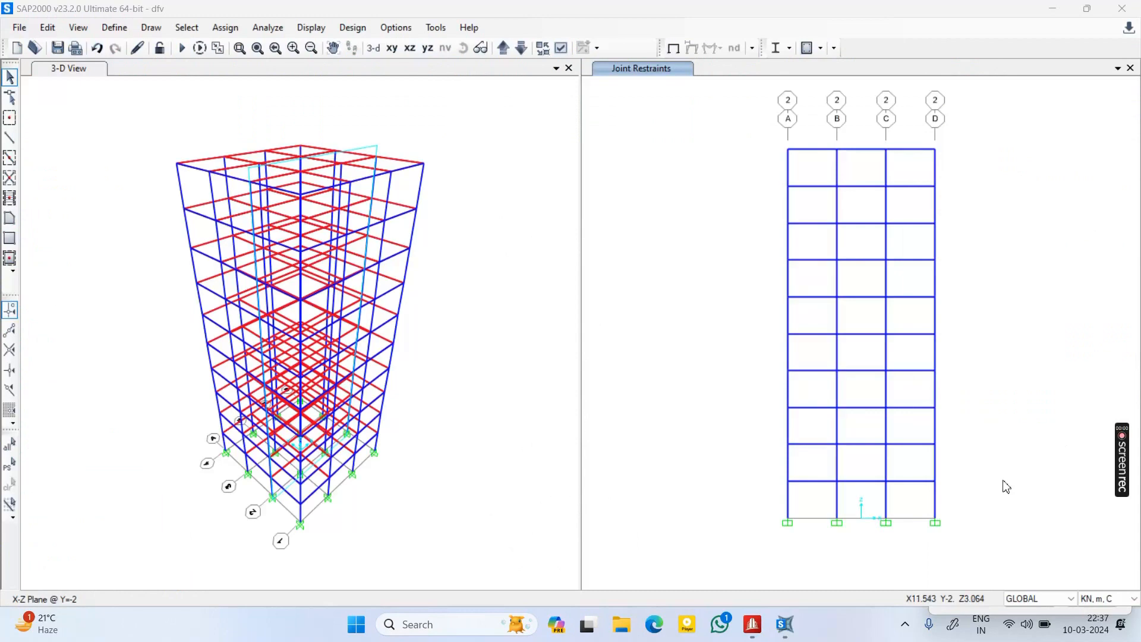
left_click(753, 624)
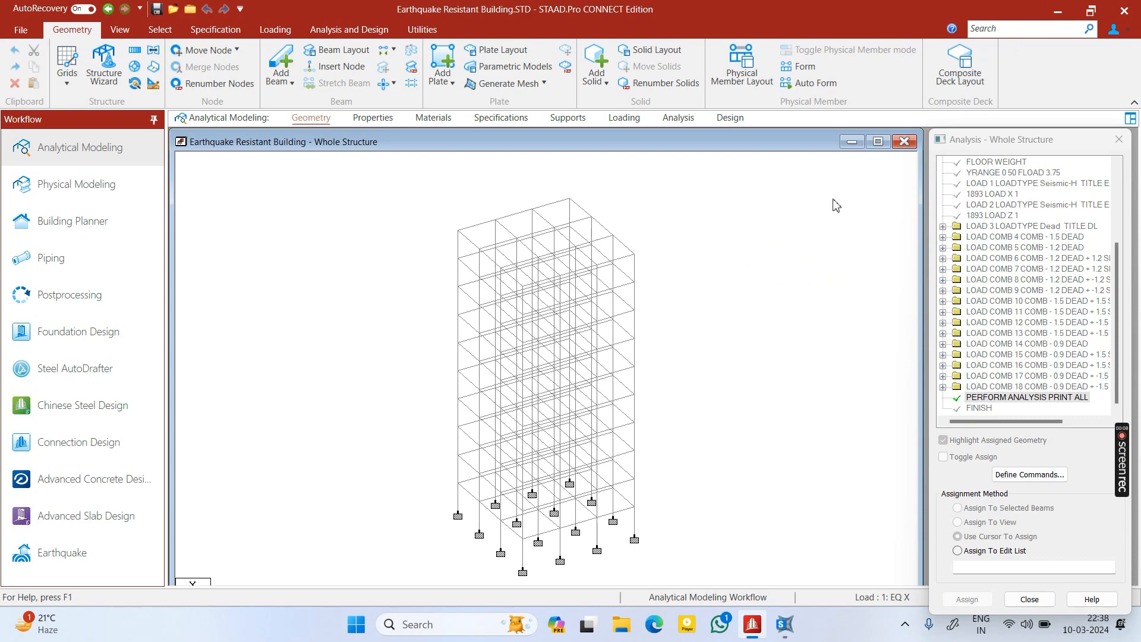
left_click(785, 624)
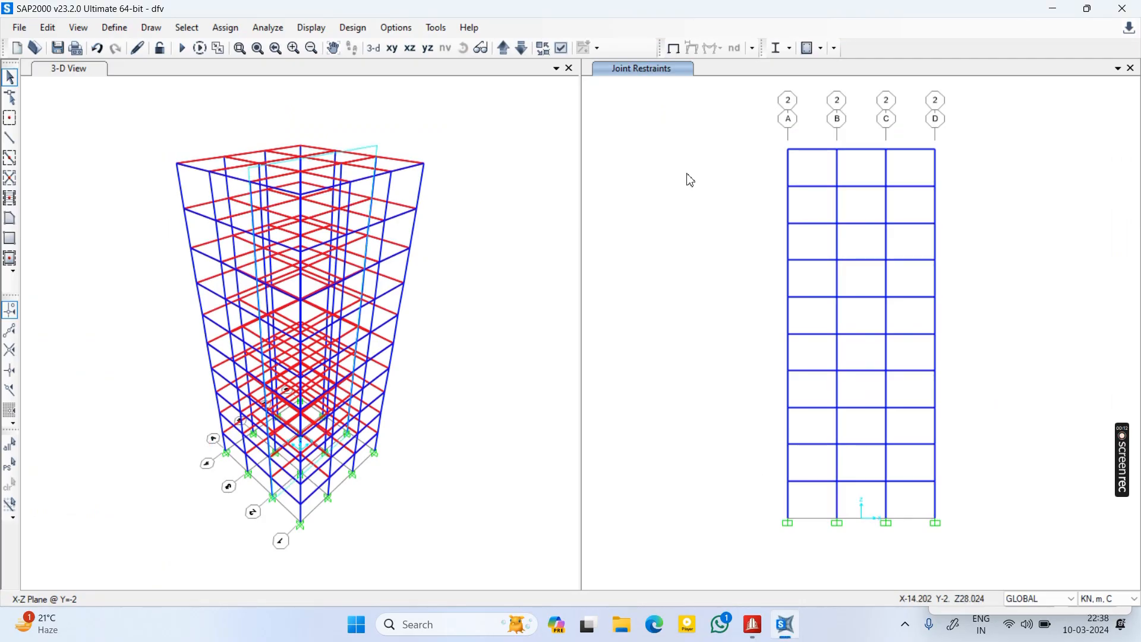
Run the analysis of the ten-storey frame with the MODAL case set to run and DEAD set to not run
left_click(503, 160)
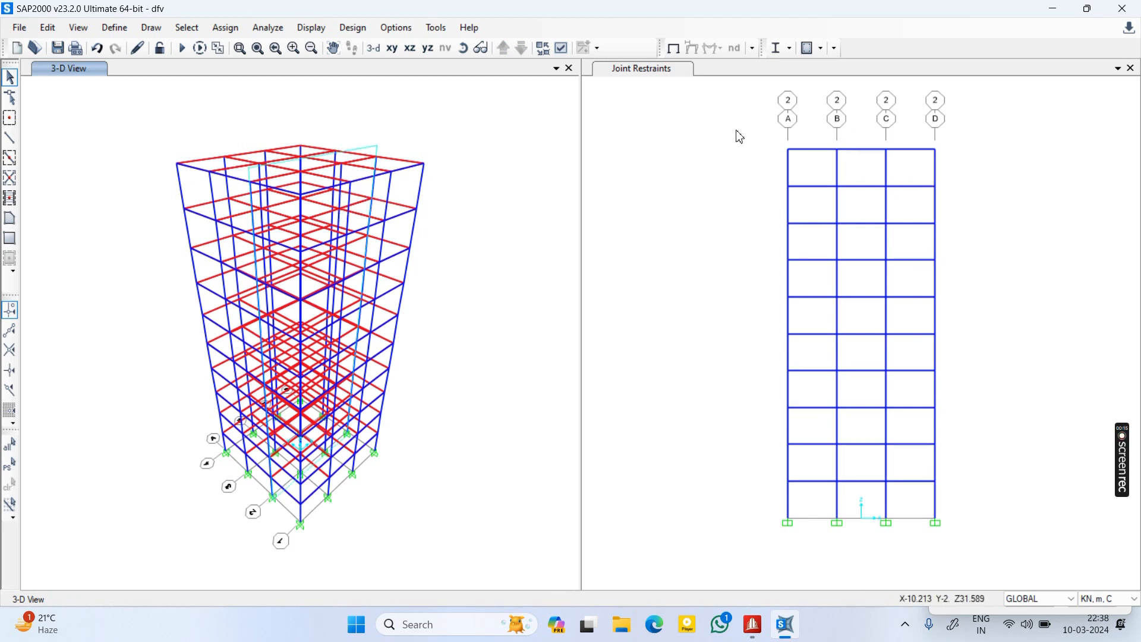
left_click(697, 217)
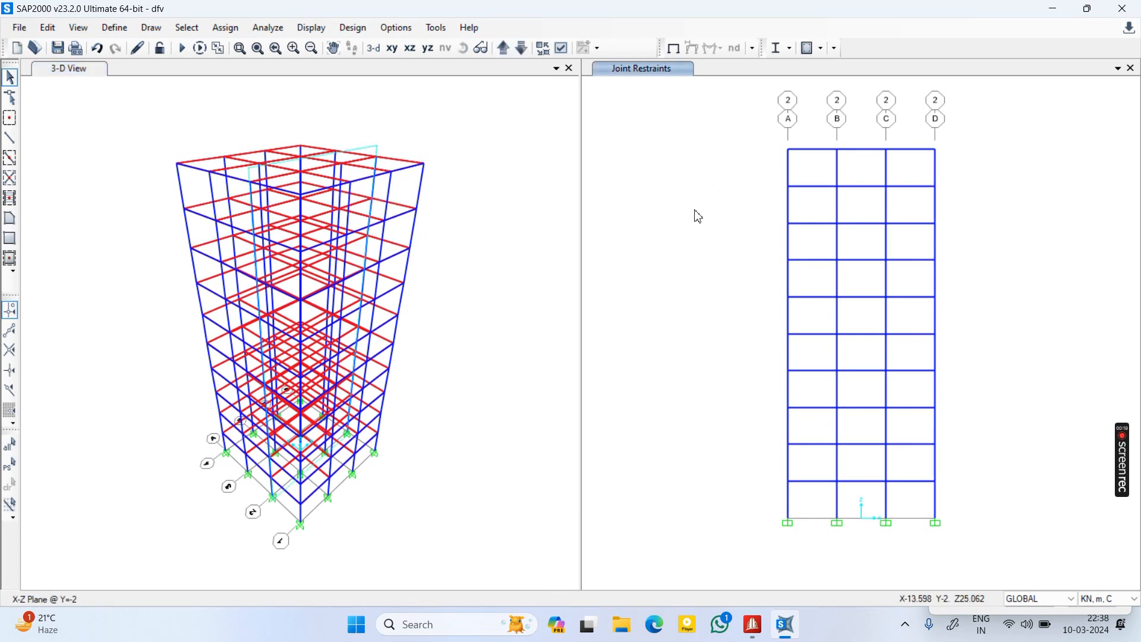
left_click(625, 133)
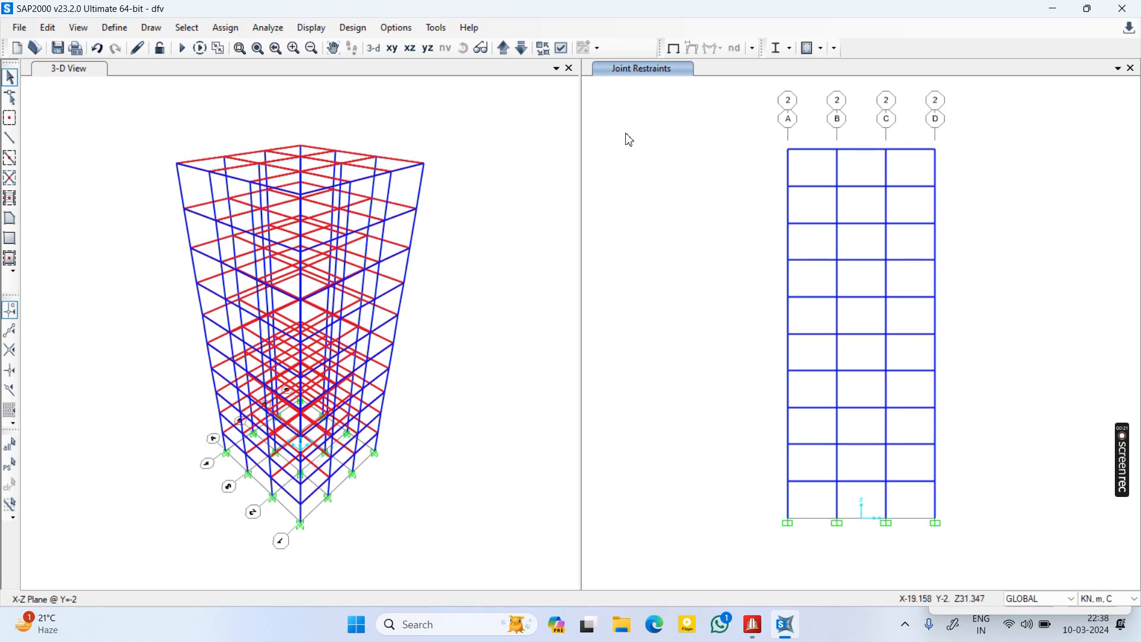
left_click(519, 126)
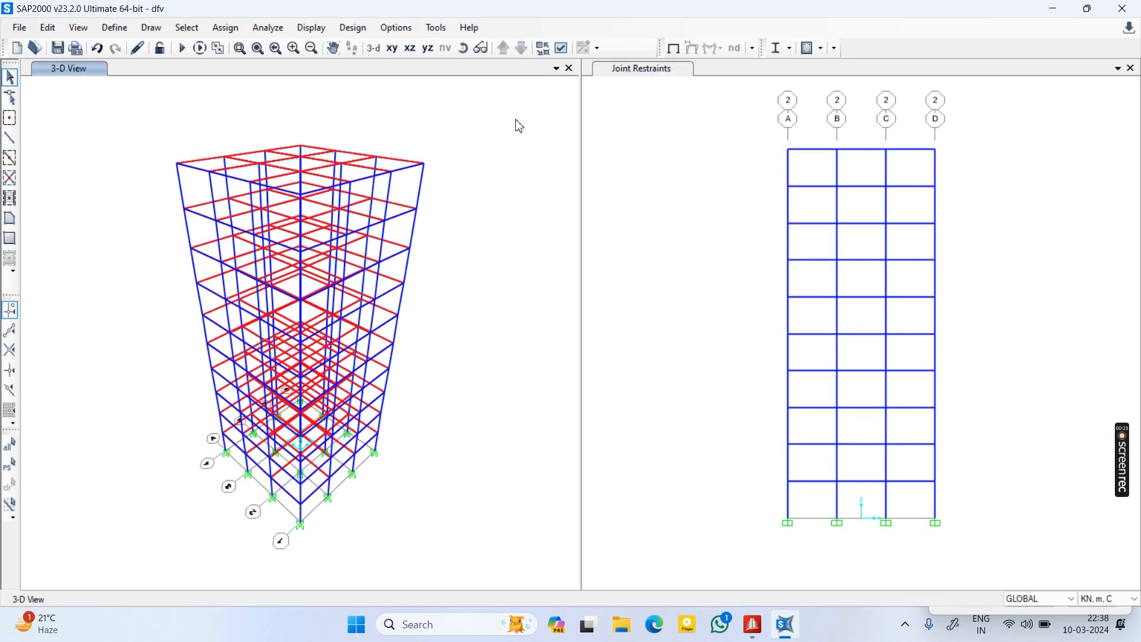
left_click(181, 48)
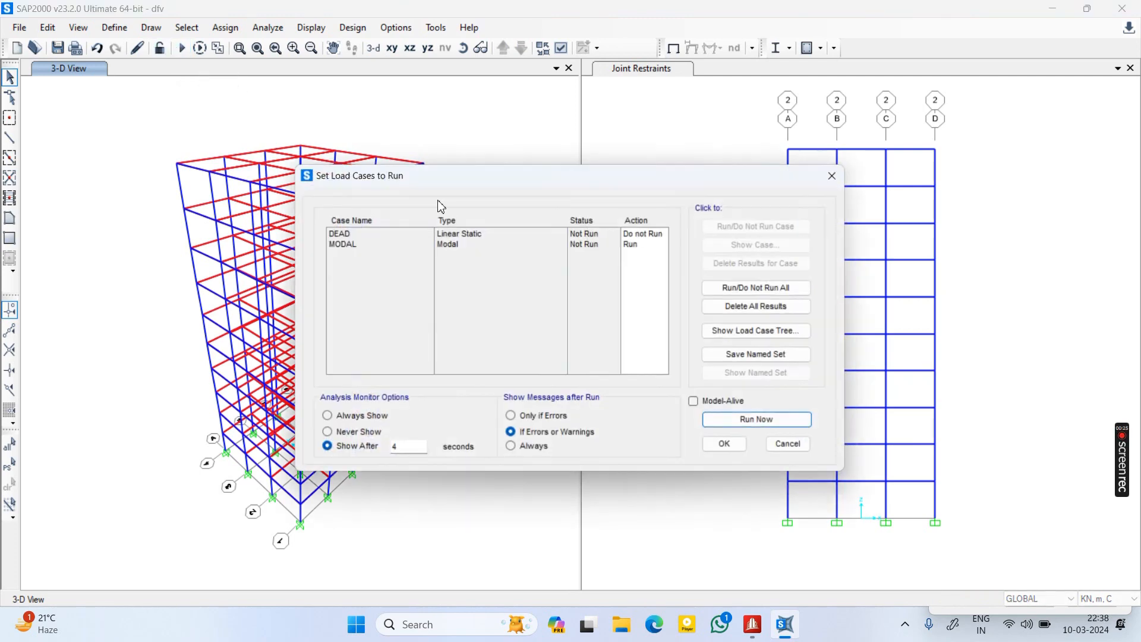
left_click(753, 421)
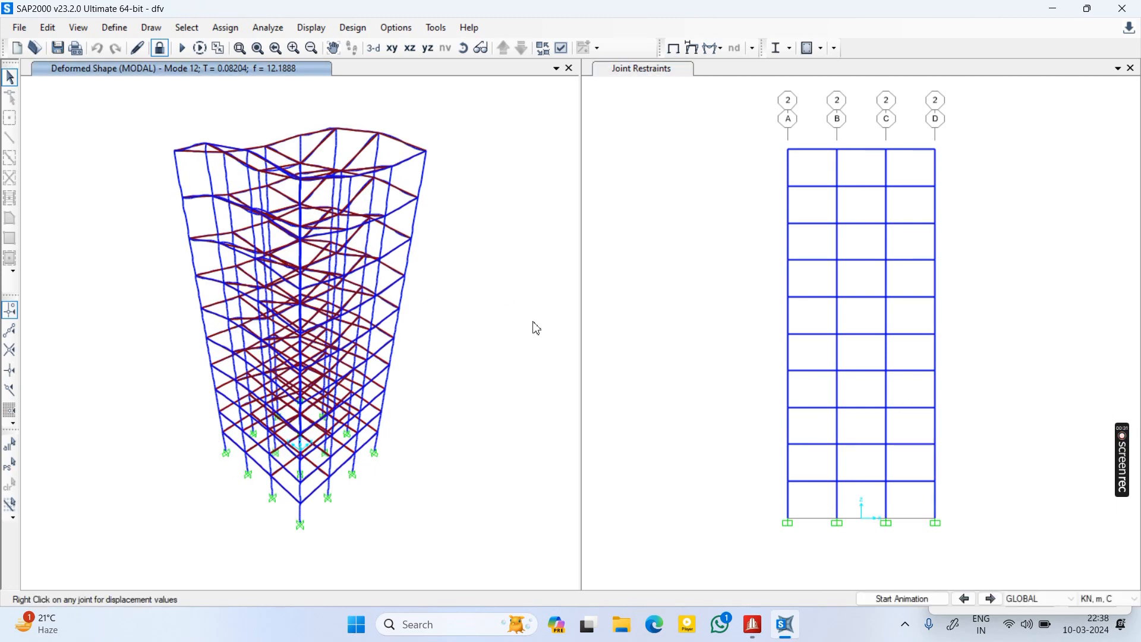
Display the MODAL case's mode 1 deformed shape in the X-Z elevation view and animate it
left_click(672, 79)
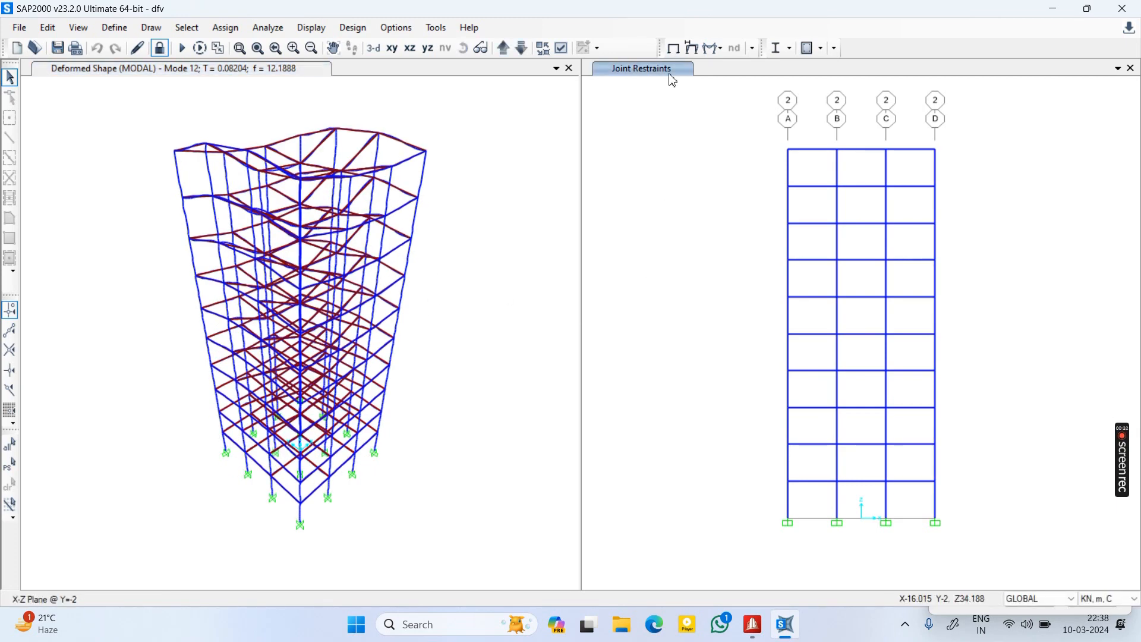
left_click(693, 49)
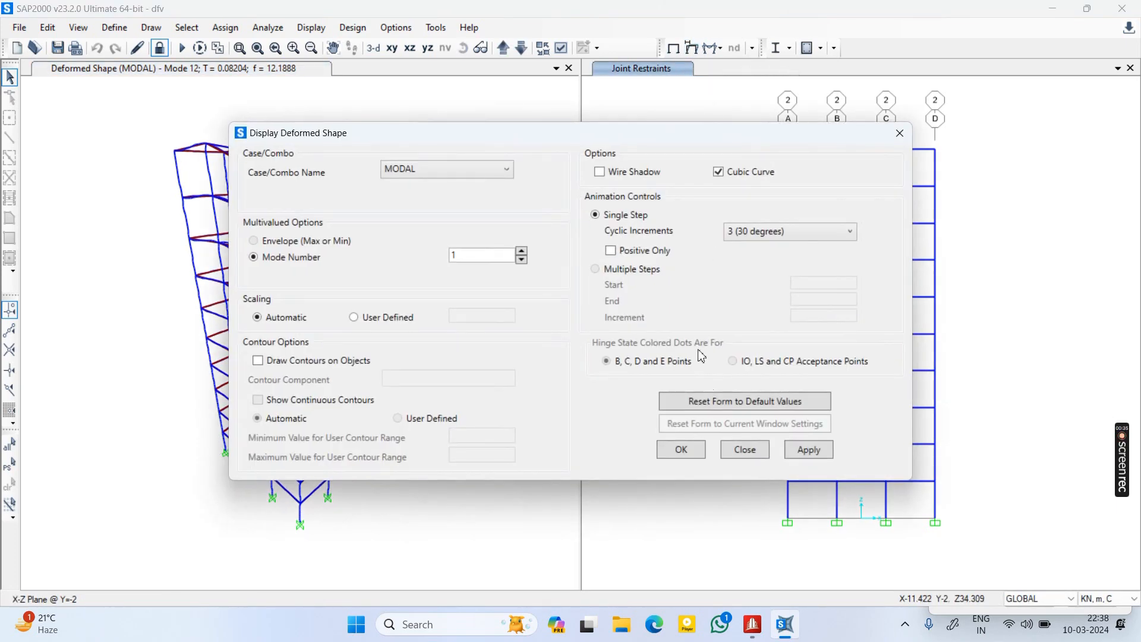
left_click(808, 450)
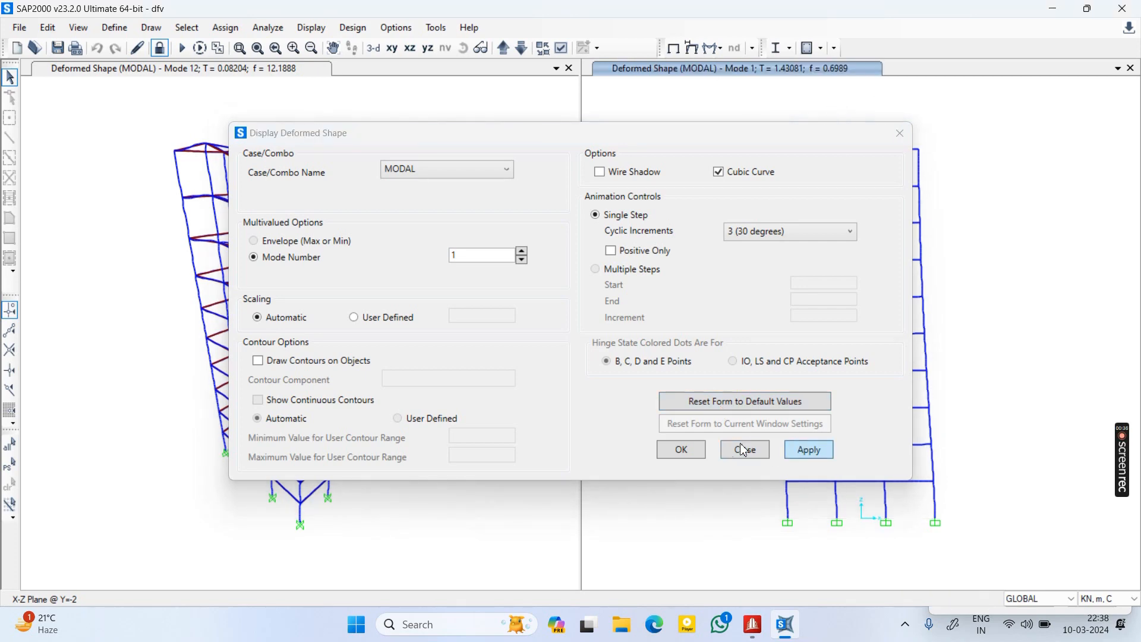
left_click(699, 449)
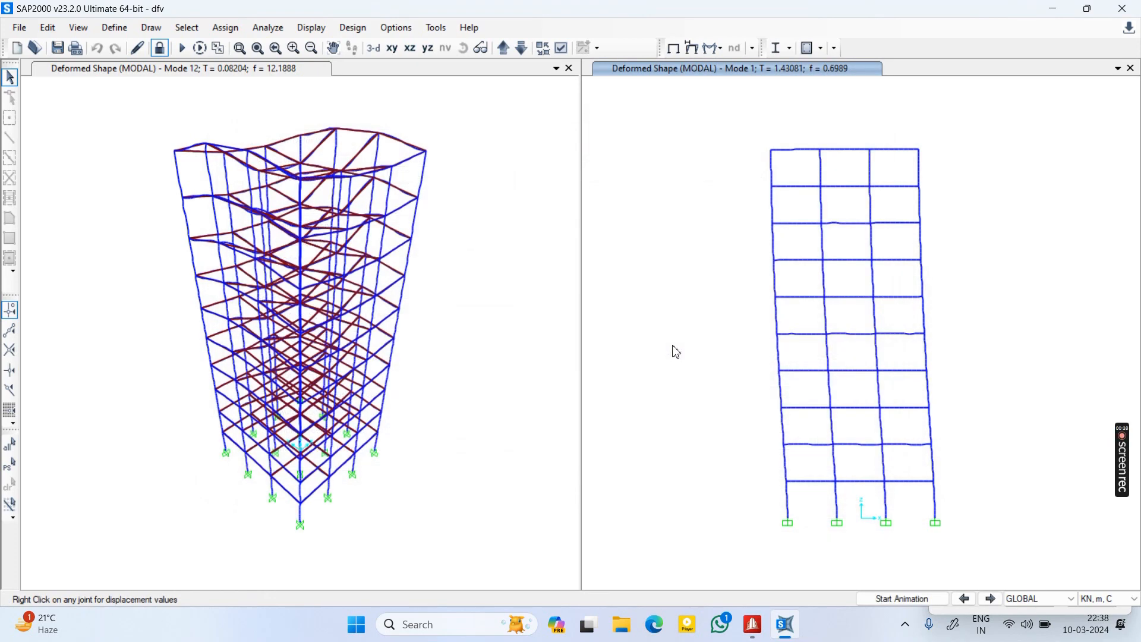
left_click(902, 599)
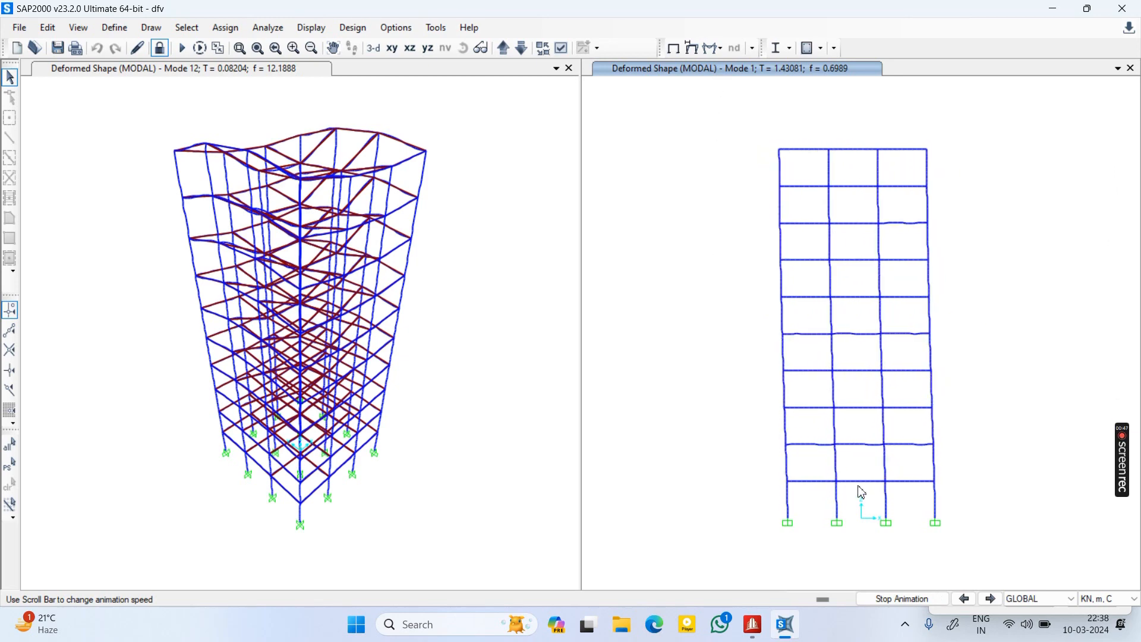
Animate the modal deformed shape in the 3-D view, stepping from mode 12 down to mode 1
left_click(504, 302)
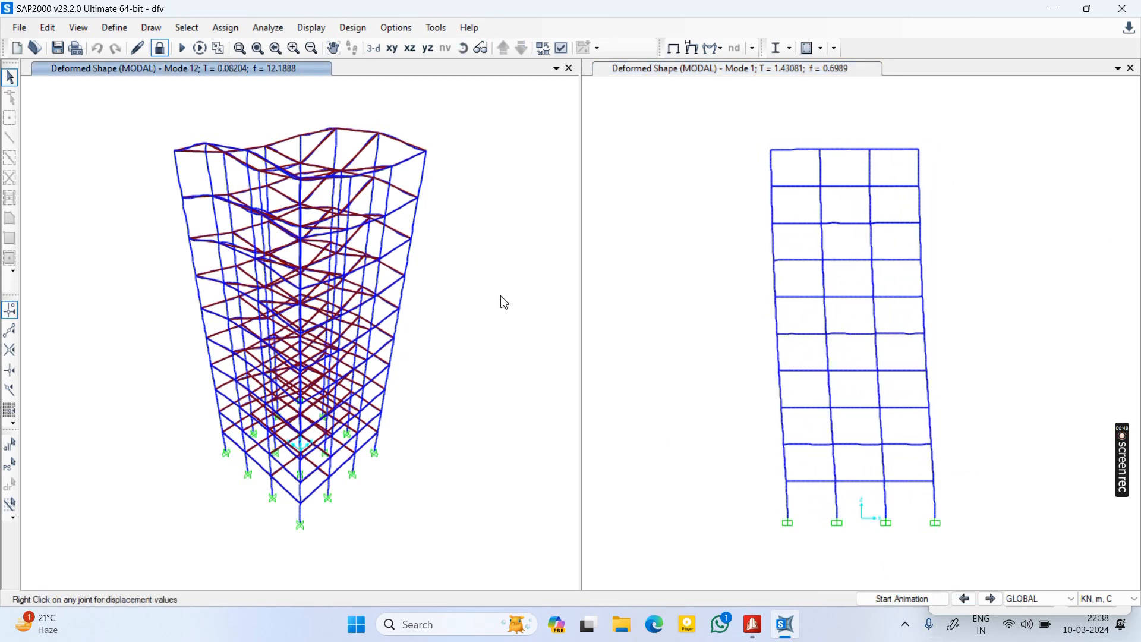
left_click(916, 599)
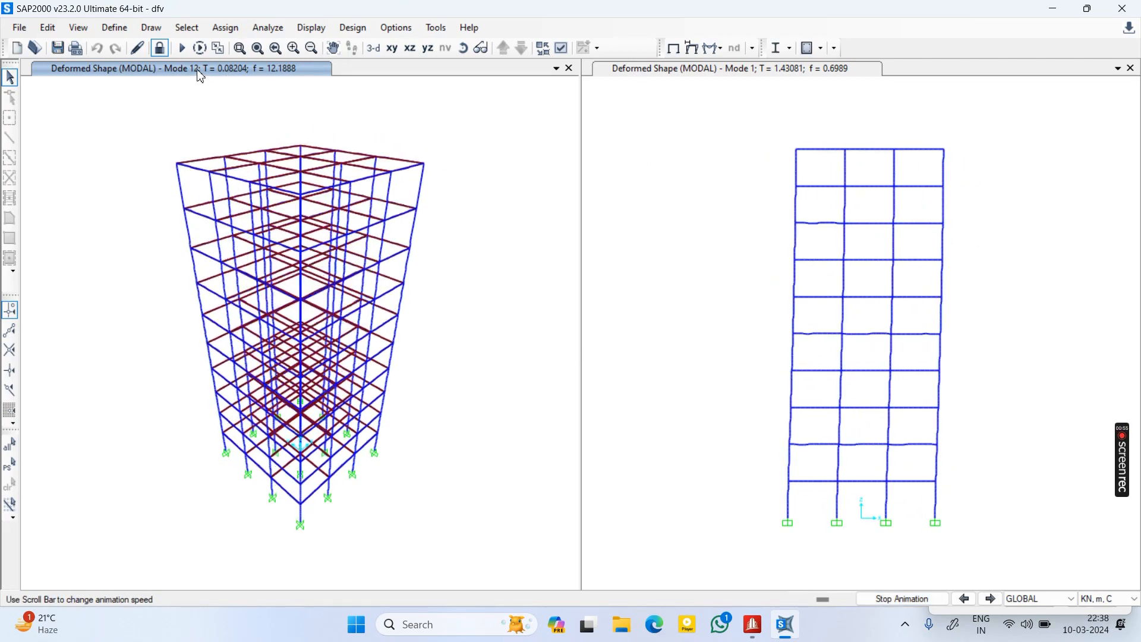
left_click(969, 598)
left_click(970, 598)
left_click(971, 598)
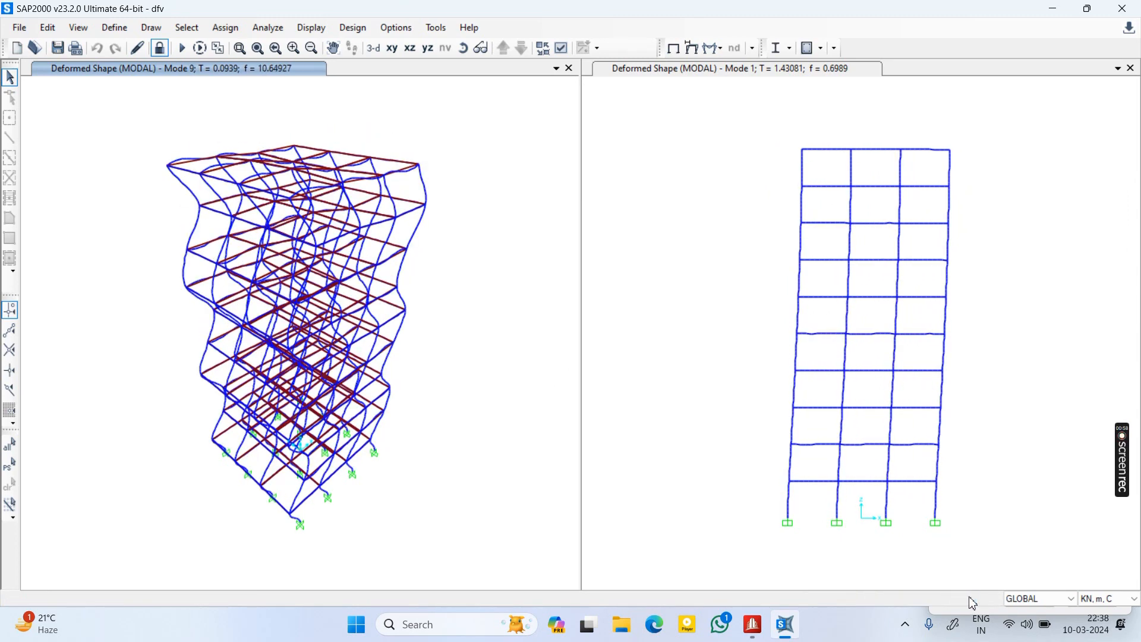
left_click(971, 598)
left_click(971, 598)
left_click(971, 600)
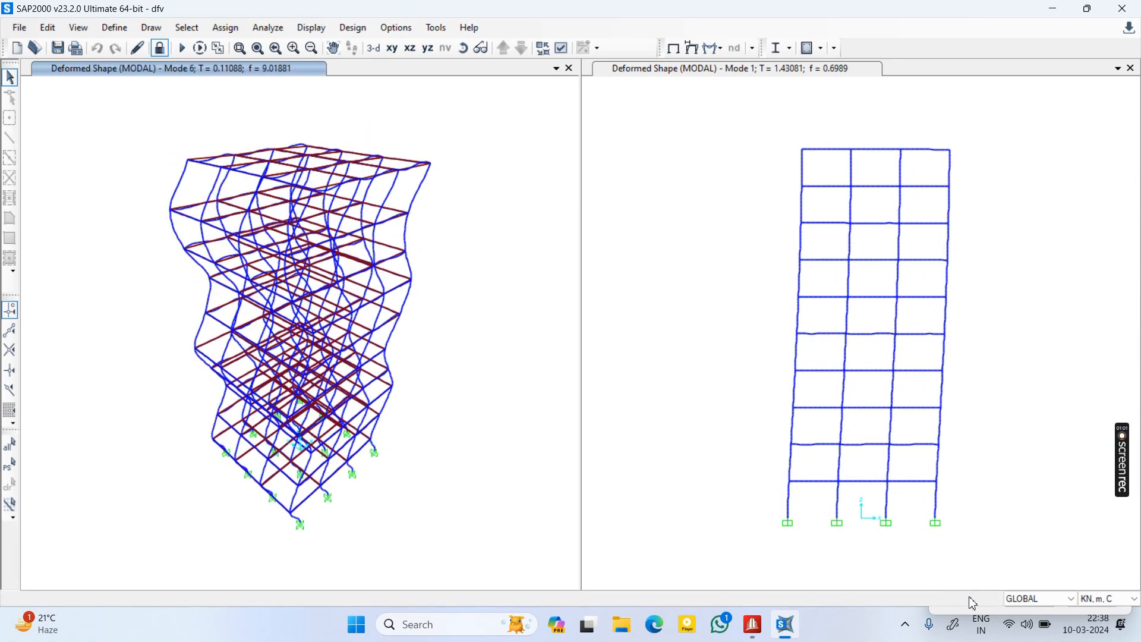
left_click(971, 599)
left_click(970, 599)
left_click(971, 599)
left_click(970, 599)
left_click(971, 599)
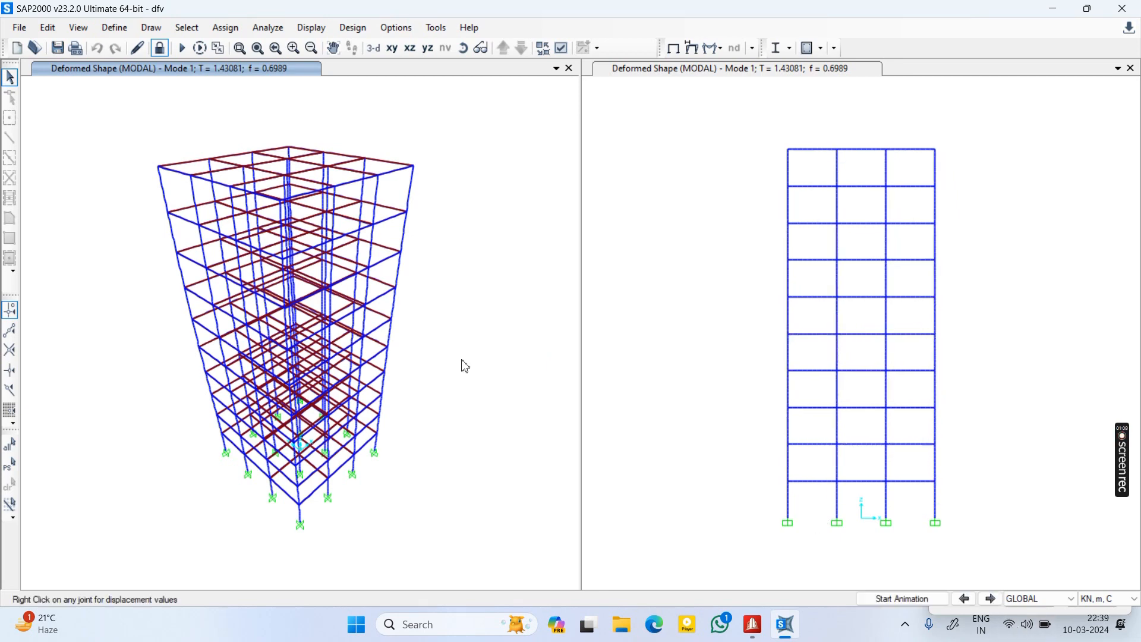
left_click(902, 598)
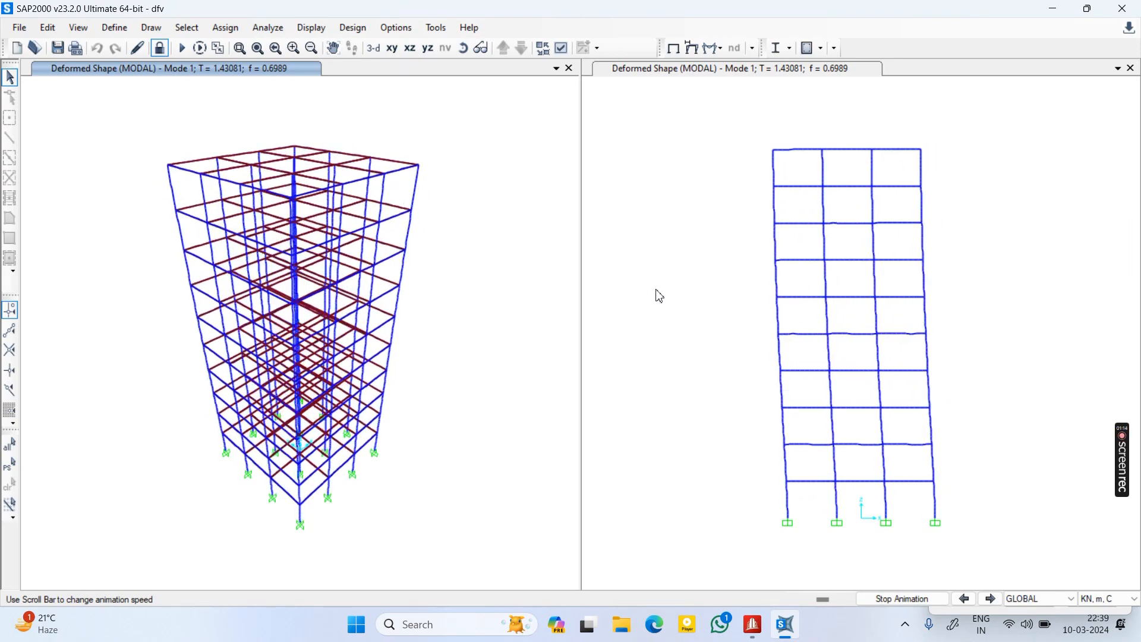
left_click(657, 181)
left_click(543, 176)
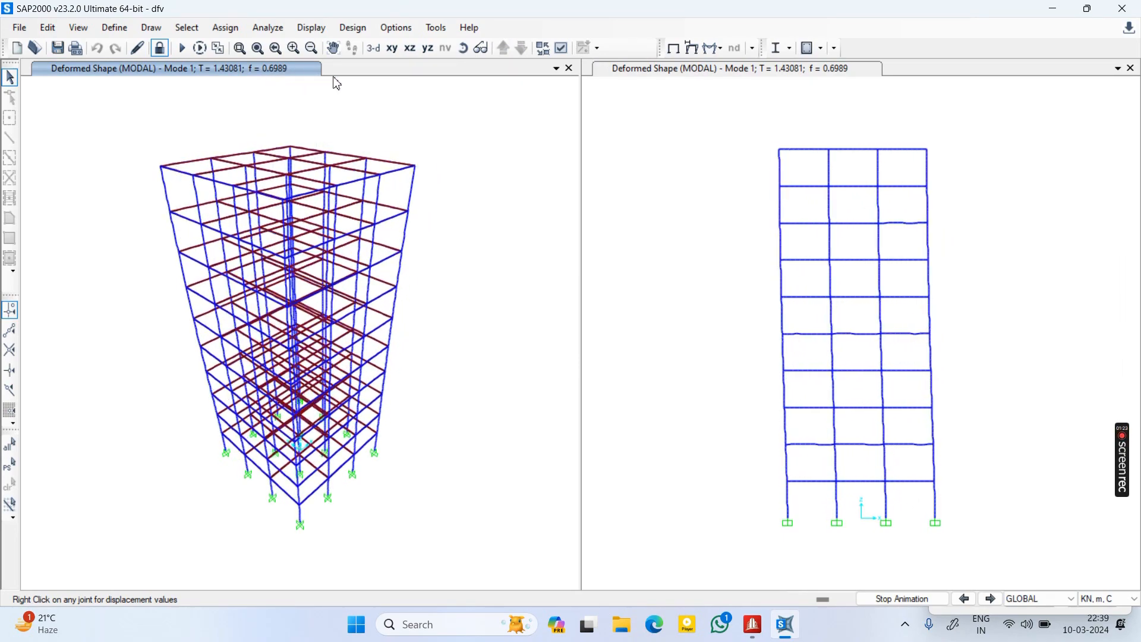
Switch to Calculator and compute the mode 1 angular frequency as 6.28 × 0.6989
key("super")
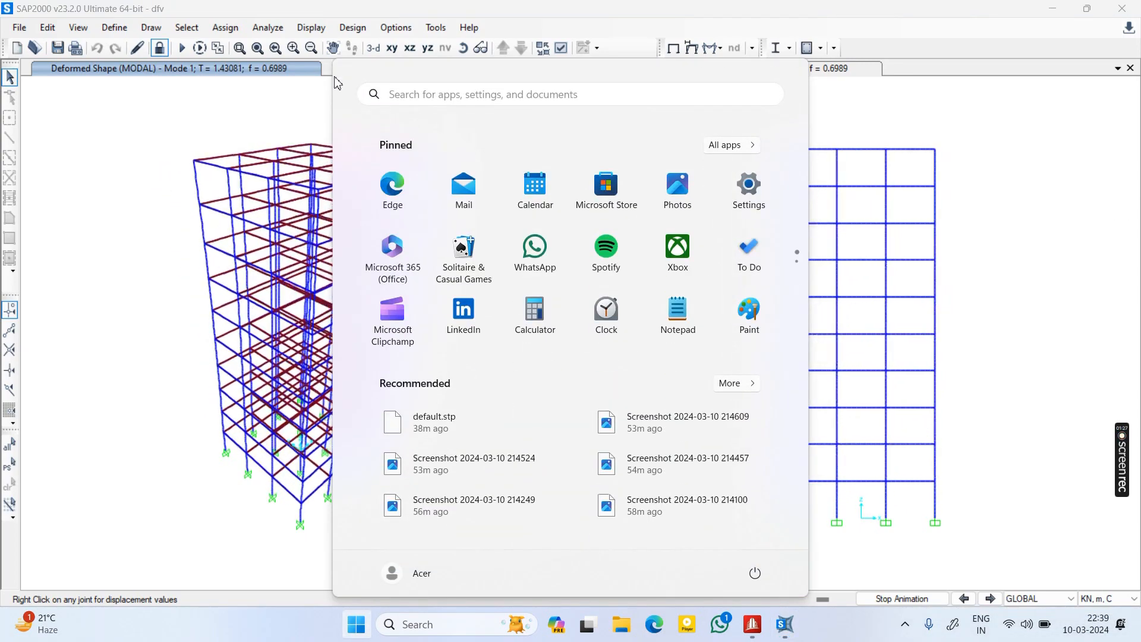
type("cal")
key("Return")
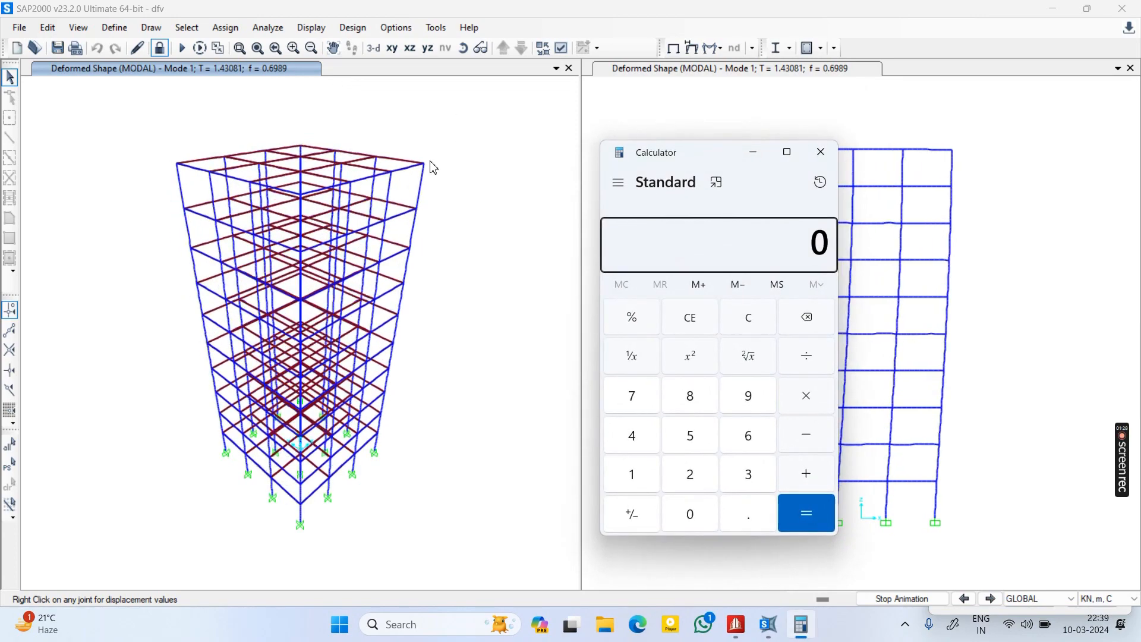
type("3.14*")
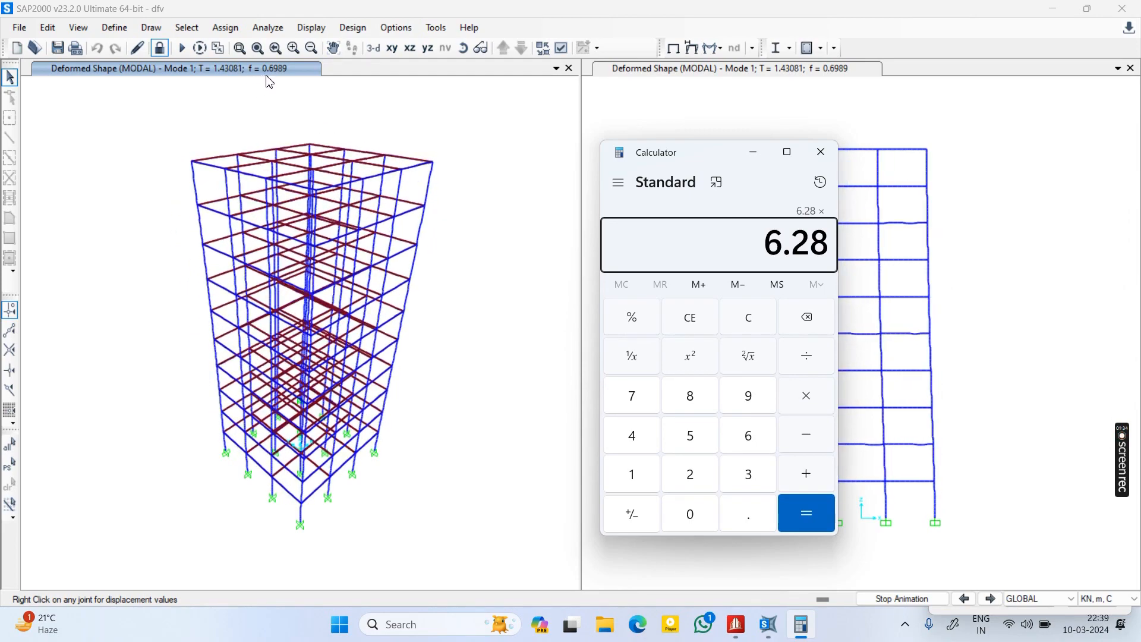
type("0.69")
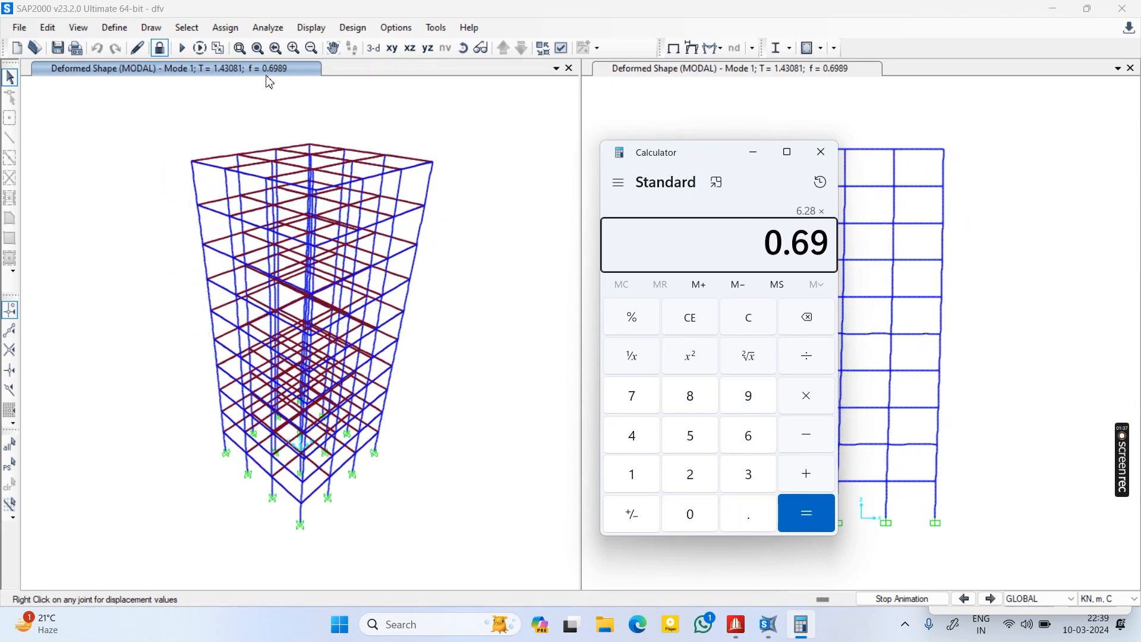
type("89")
key("Return")
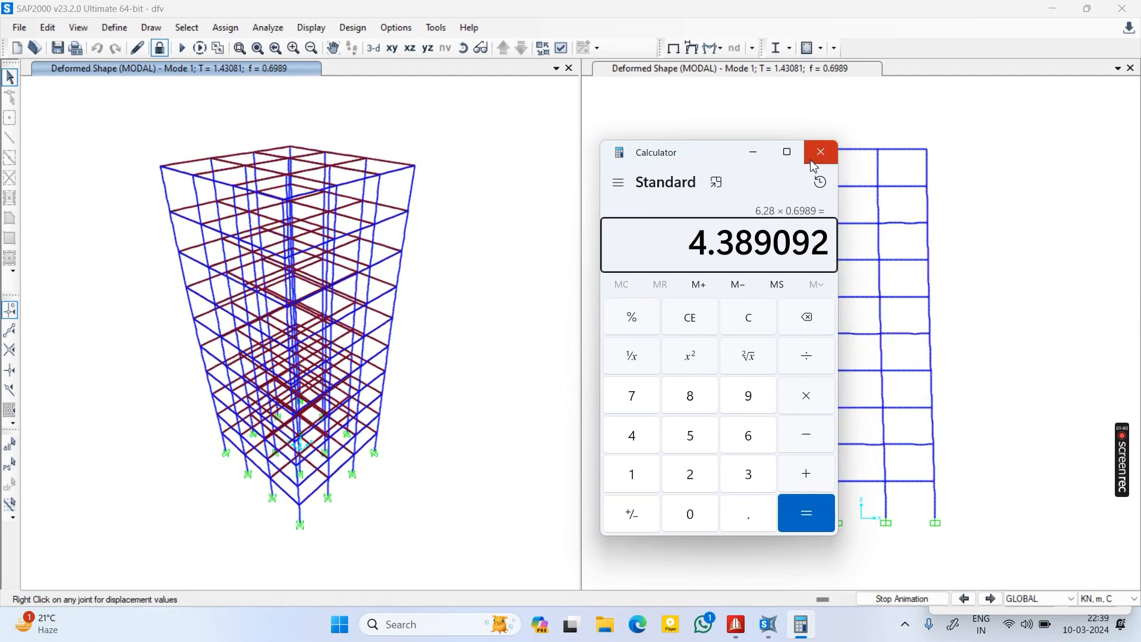
Stop the mode 1 animation in both views, then reopen Calculator over the model and examine the computed angular frequency
left_click(878, 601)
left_click(653, 412)
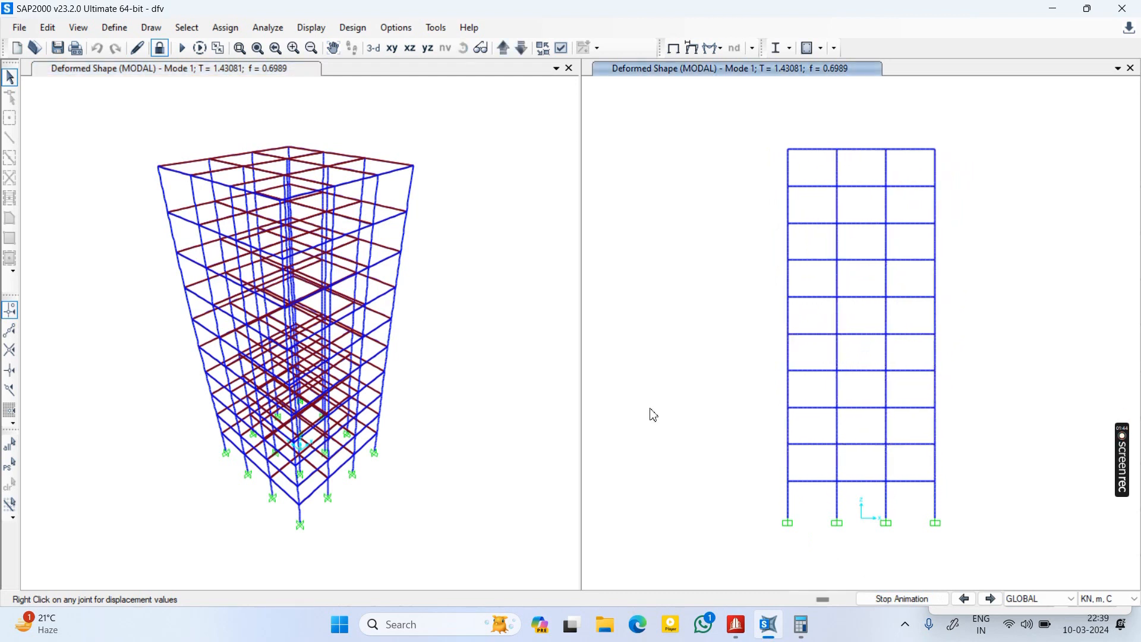
left_click(889, 599)
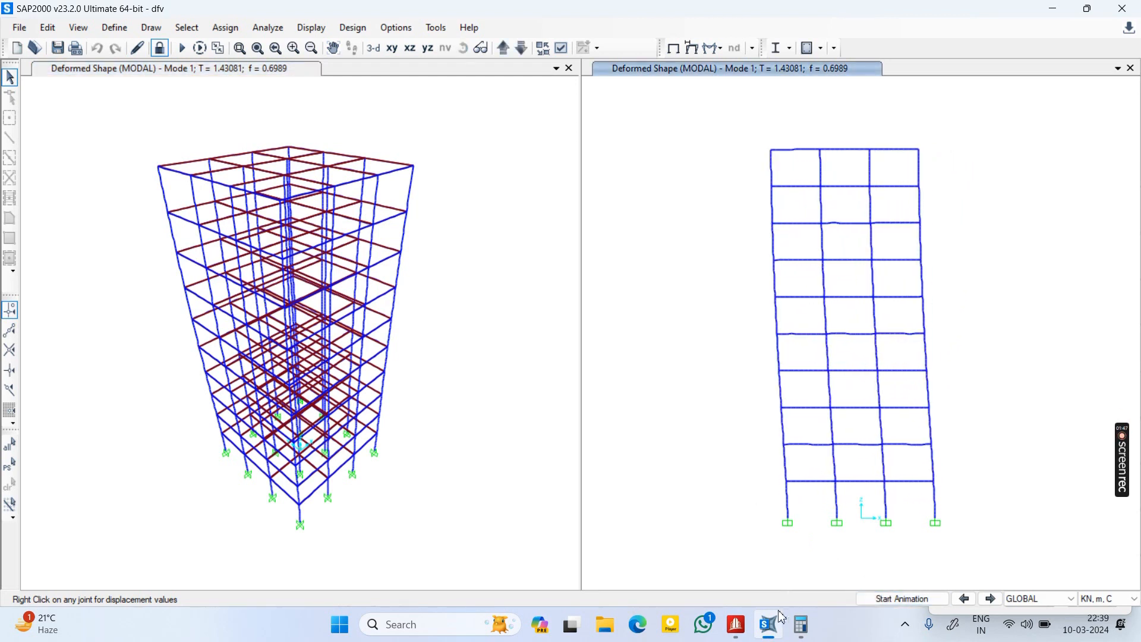
left_click(800, 624)
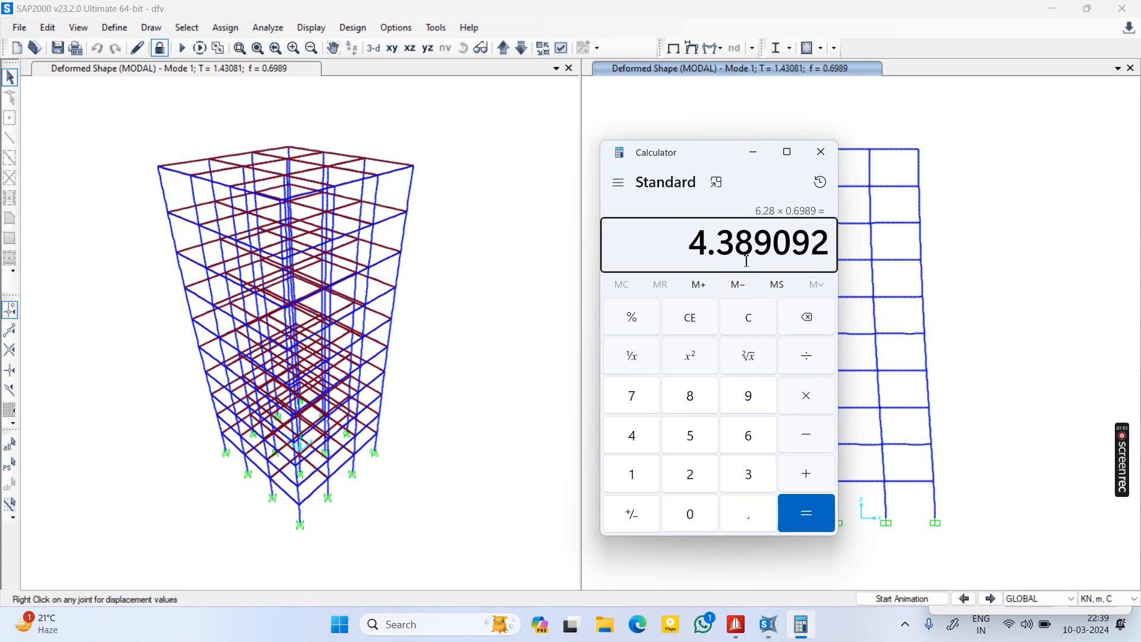
left_click_drag(739, 156, 610, 152)
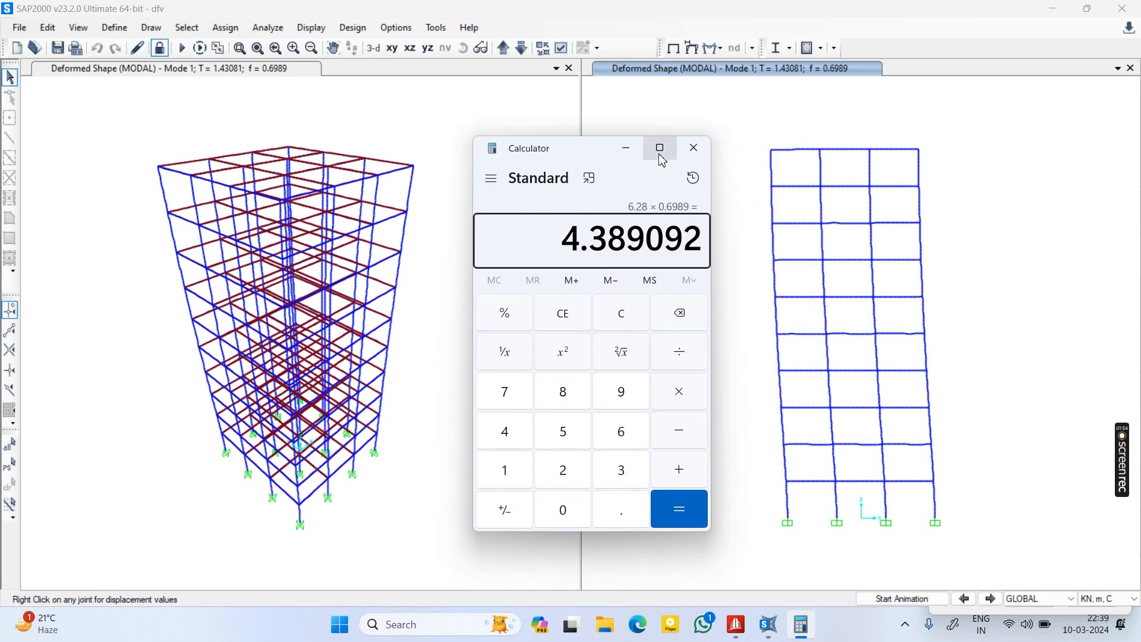
mouse_move(660, 147)
left_click(634, 155)
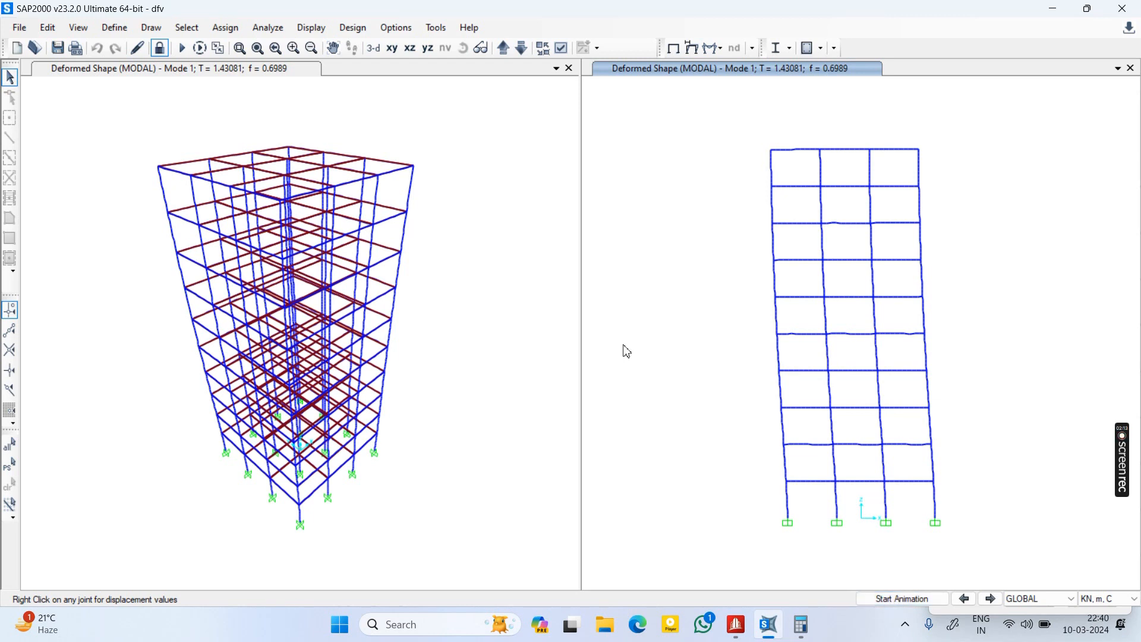
Show mode 2 in the X-Z elevation view, then switch to Calculator and compute its angular frequency as 2 × 3.14 × 2.139
left_click(989, 599)
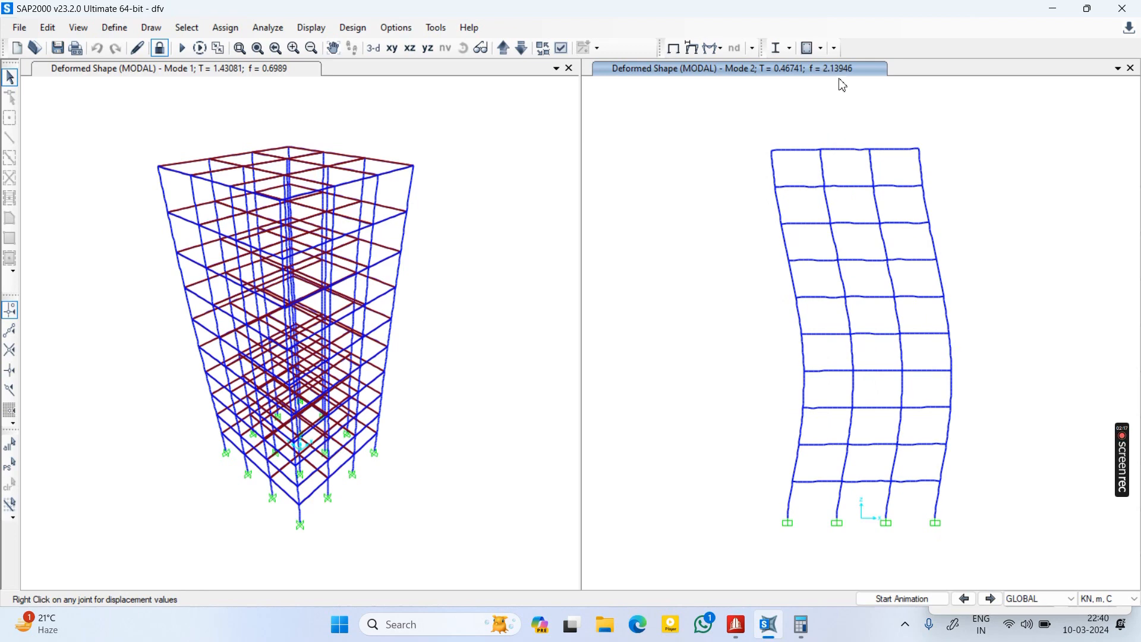
key("super")
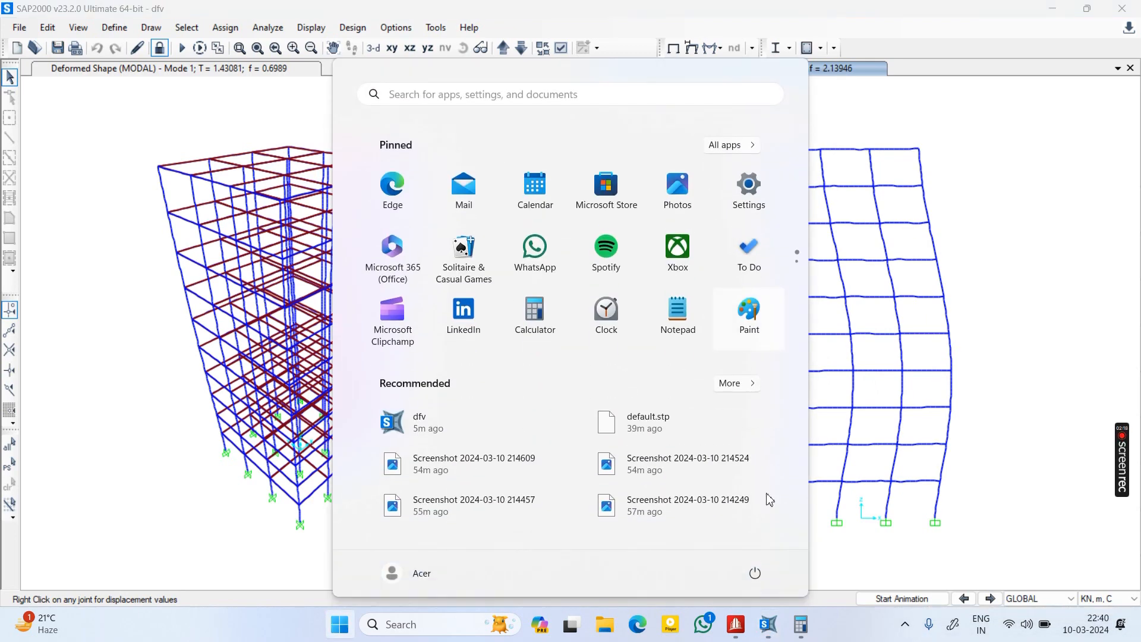
left_click(801, 624)
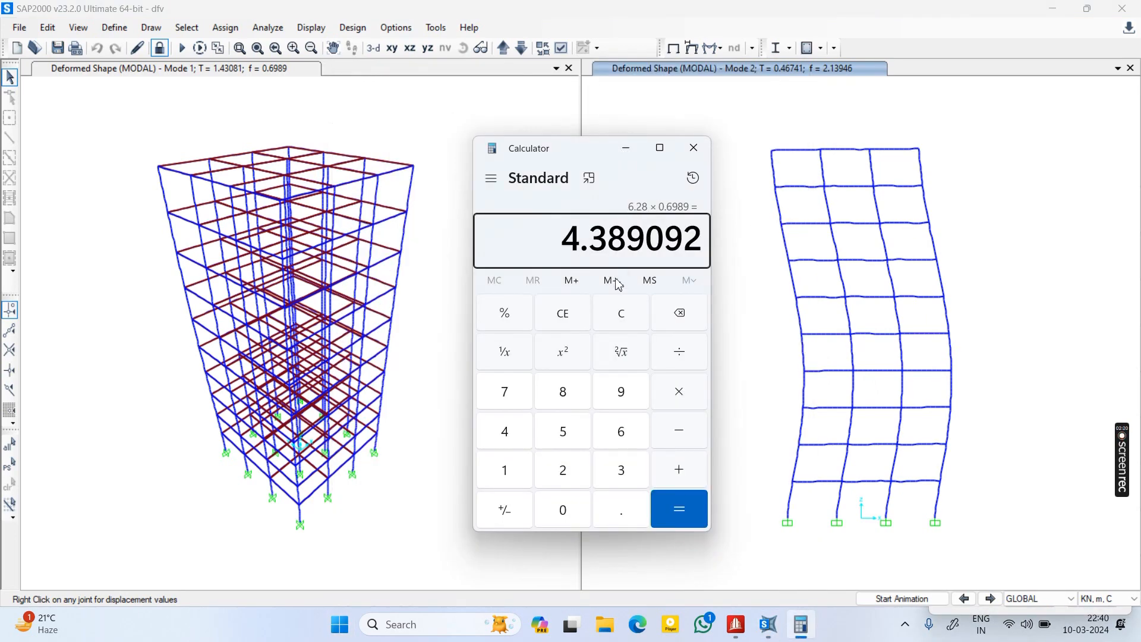
type("2")
type("3.14*")
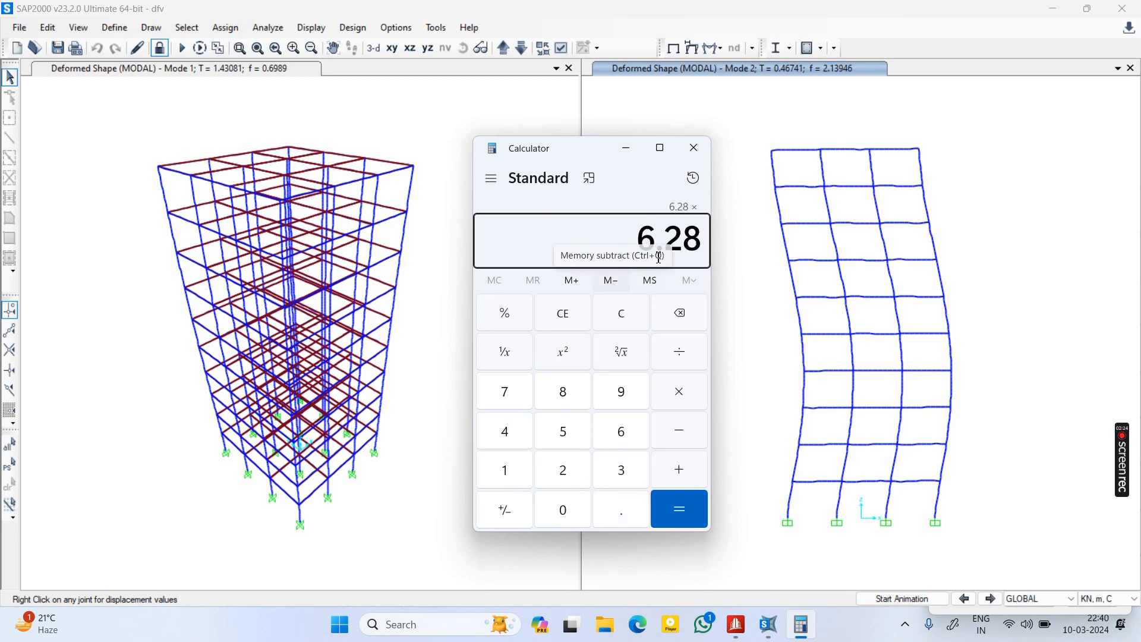
type("2.139")
key("Return")
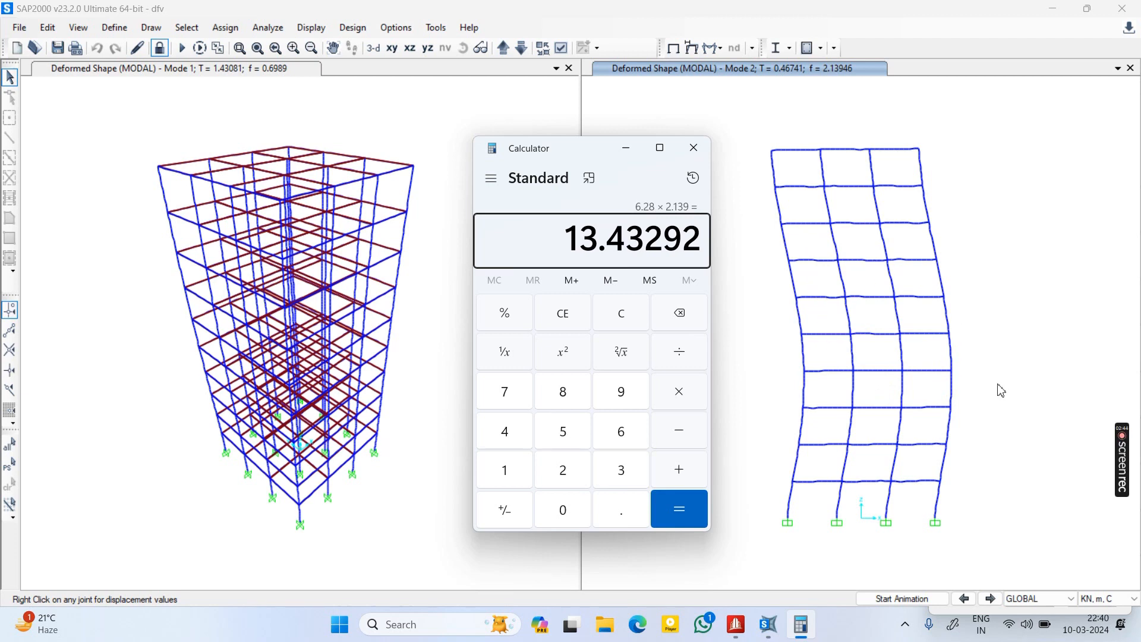
left_click(626, 148)
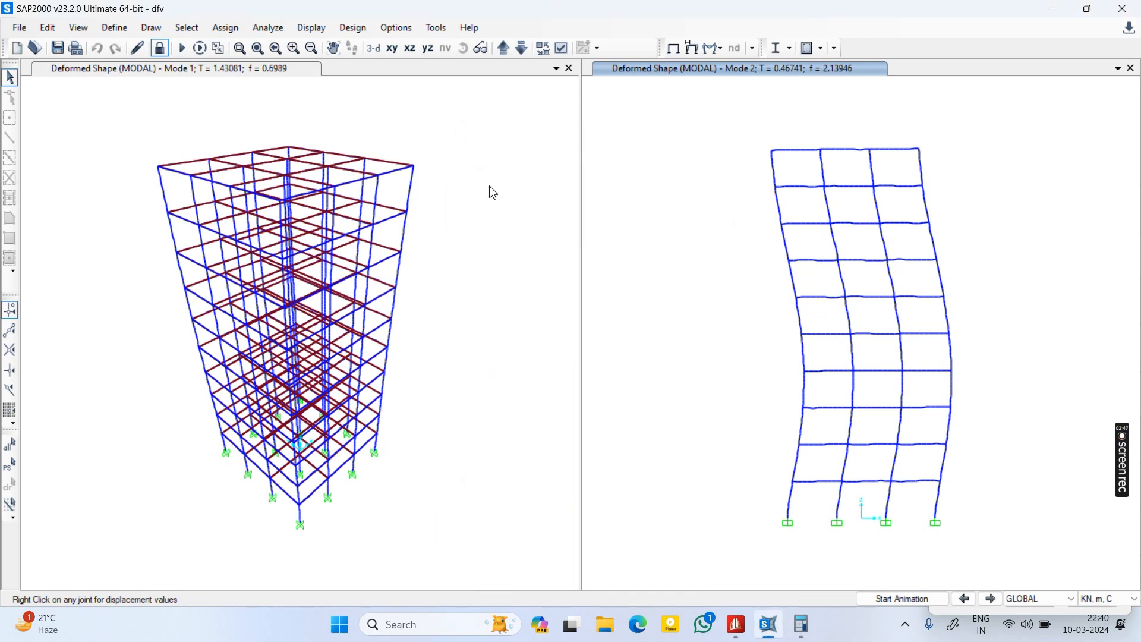
Display mode 2 of the MODAL case in the 3-D view and animate the deformed shape in both views
left_click(492, 190)
left_click(990, 599)
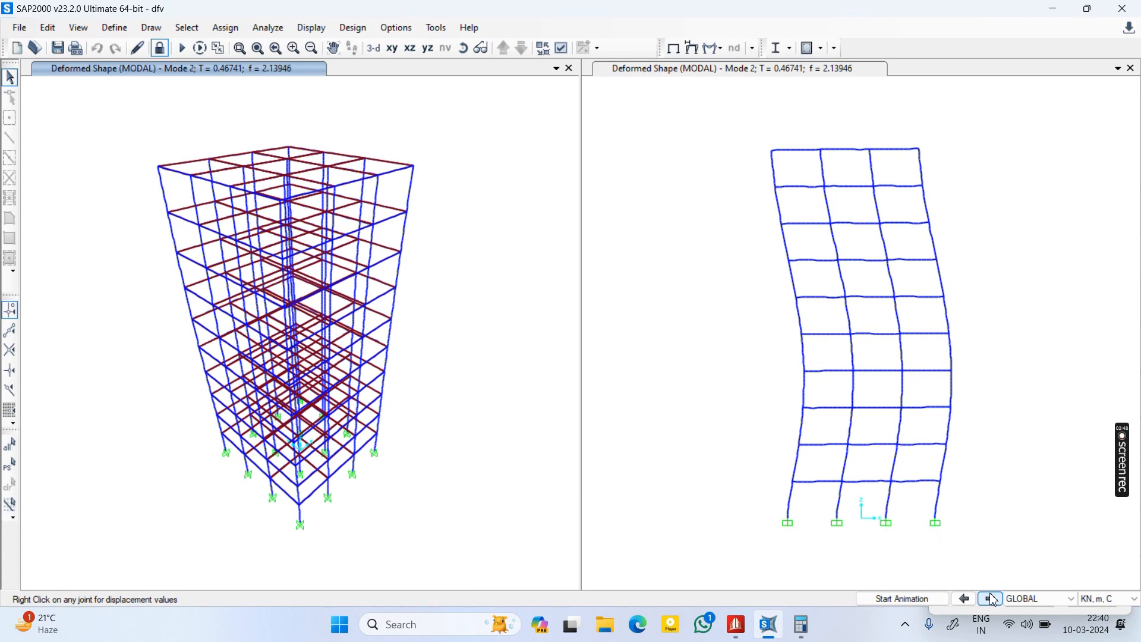
left_click(906, 602)
left_click(691, 344)
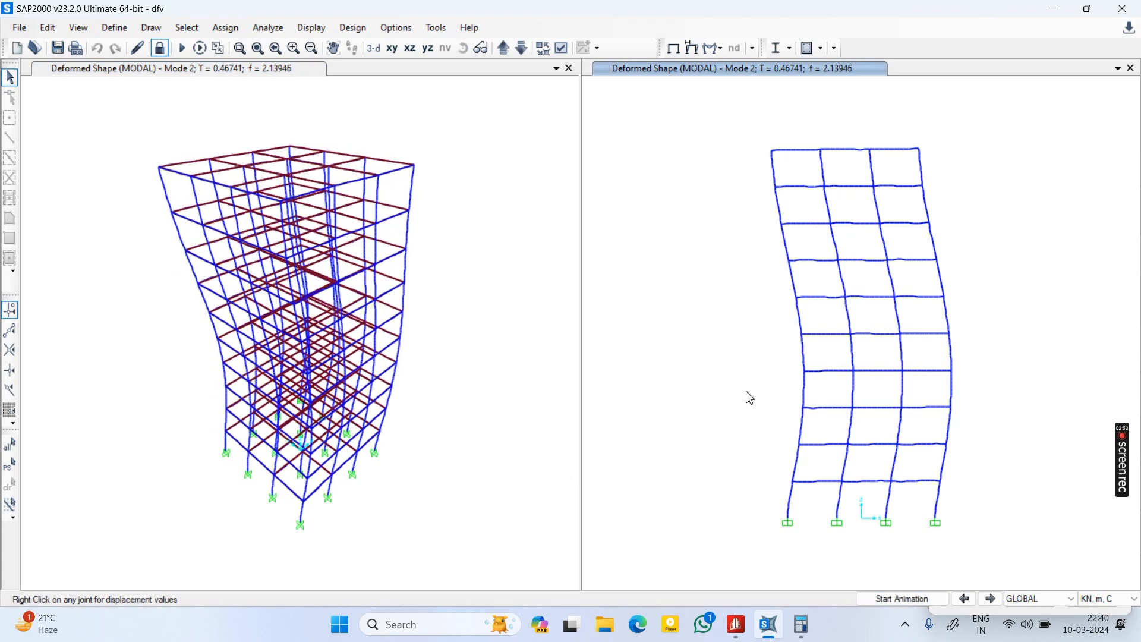
left_click(916, 598)
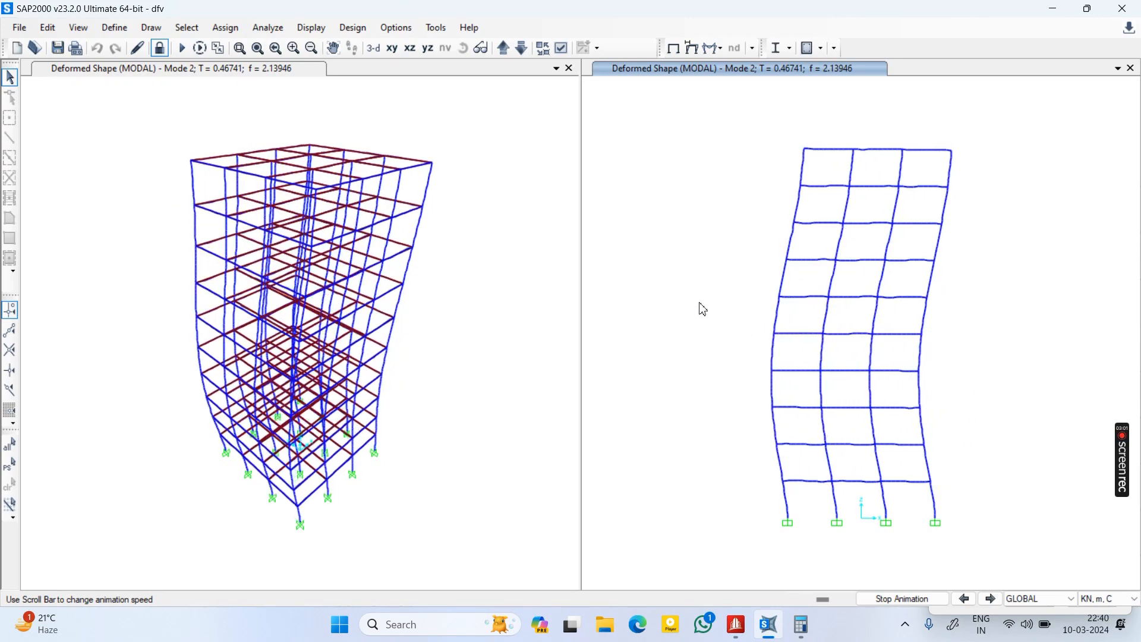
Advance the elevation and 3-D views to mode 3 and animate its deformed shape
left_click(991, 598)
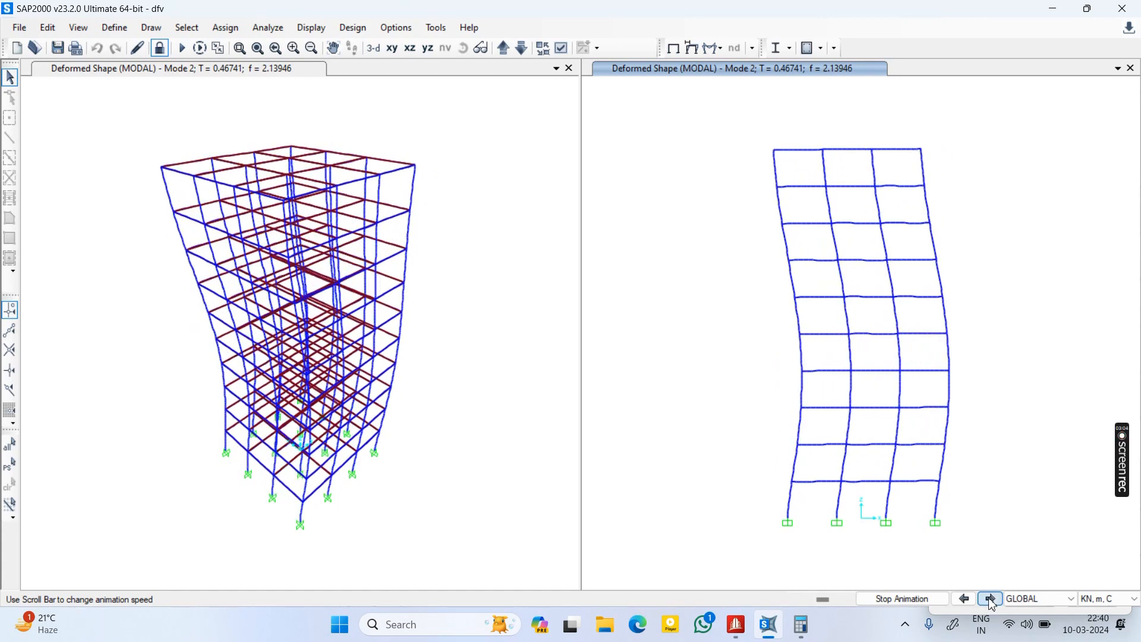
left_click(508, 346)
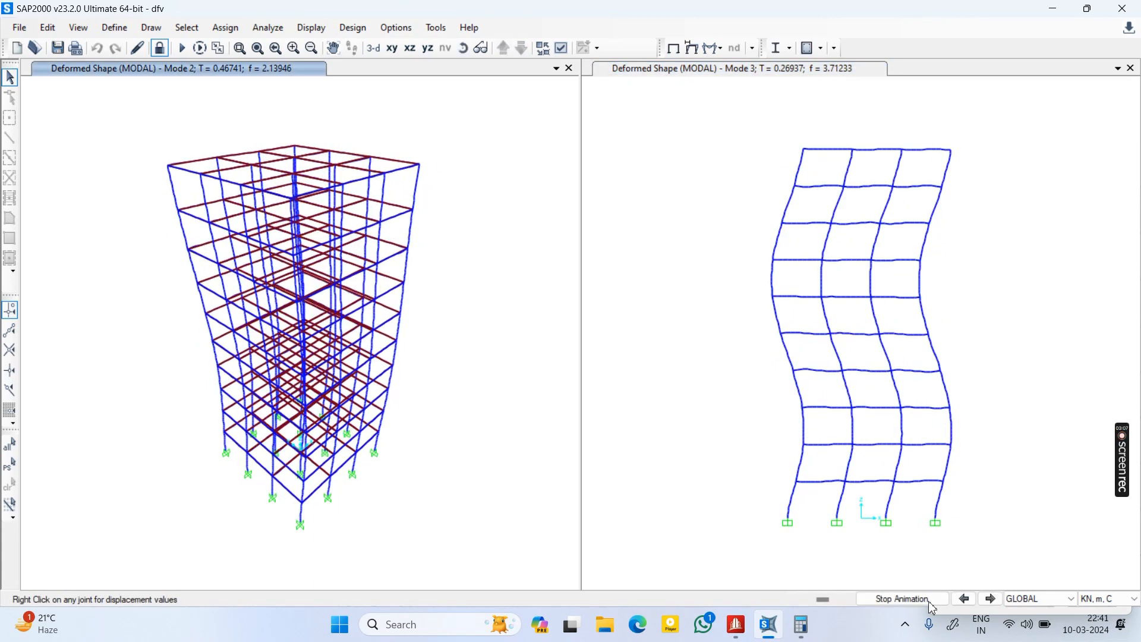
left_click(990, 598)
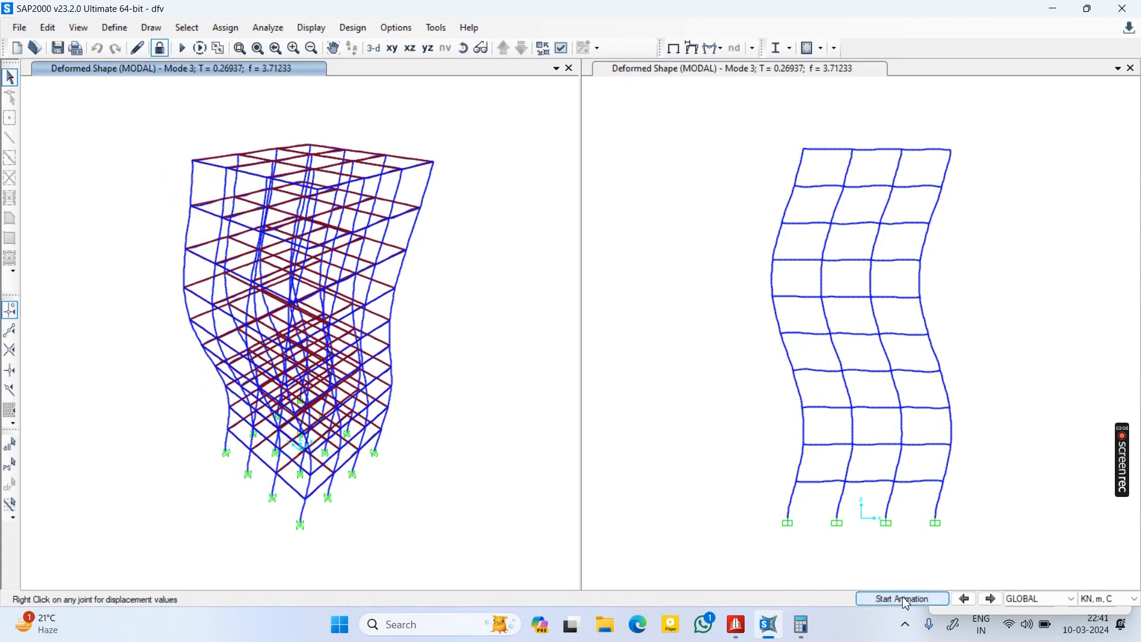
left_click(668, 423)
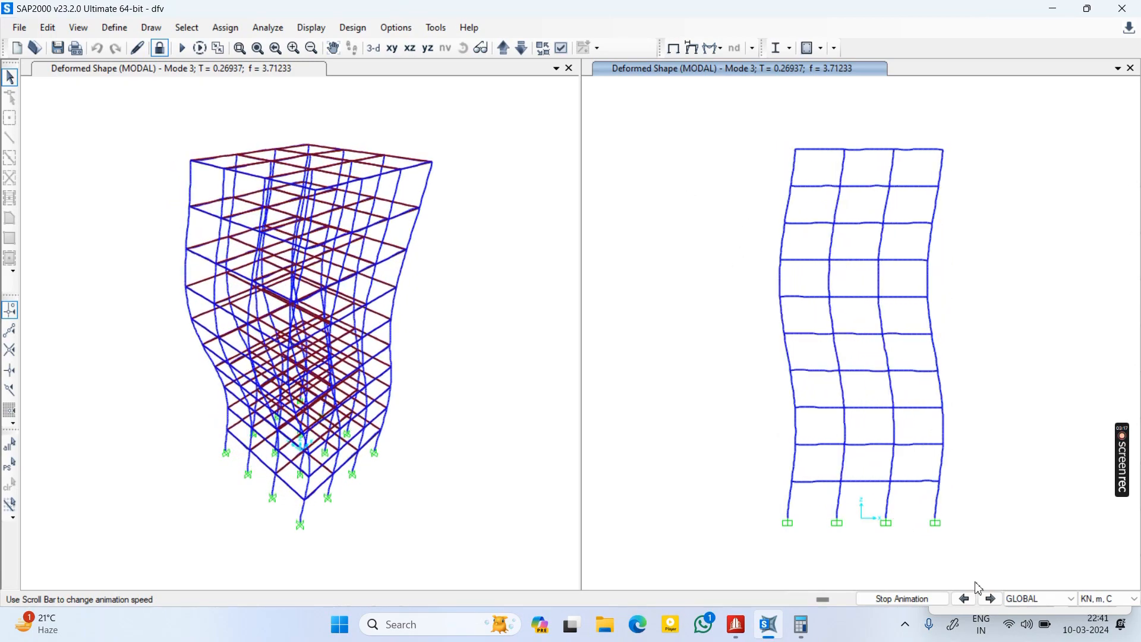
Advance both views to mode 4 of the MODAL case and play the deformed shape animation
left_click(991, 599)
left_click(906, 599)
left_click(907, 599)
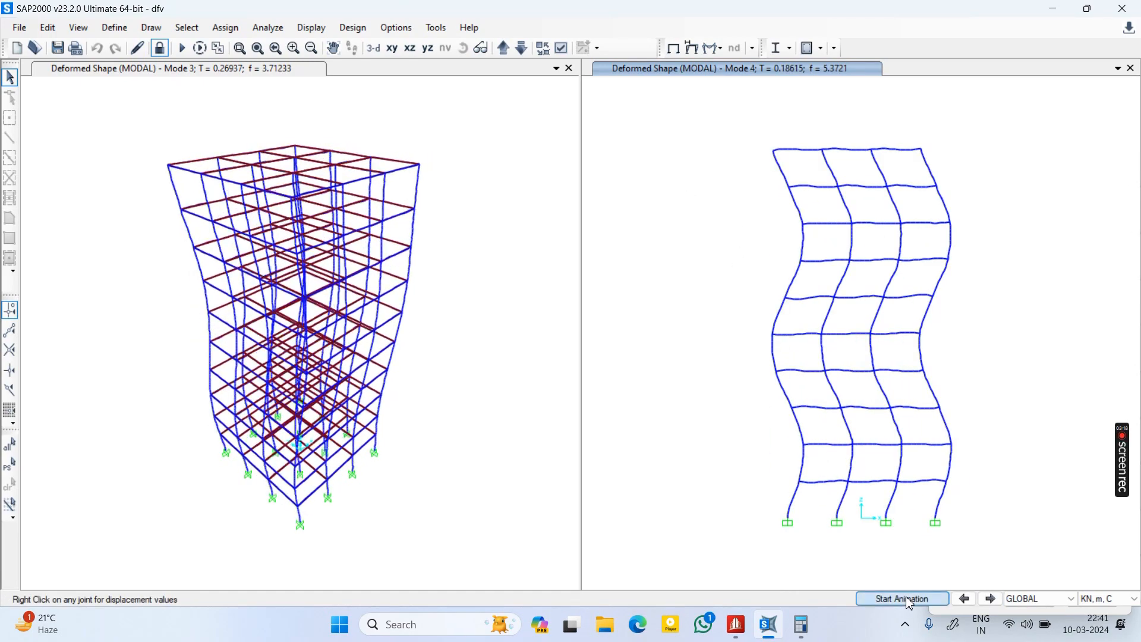
left_click(473, 390)
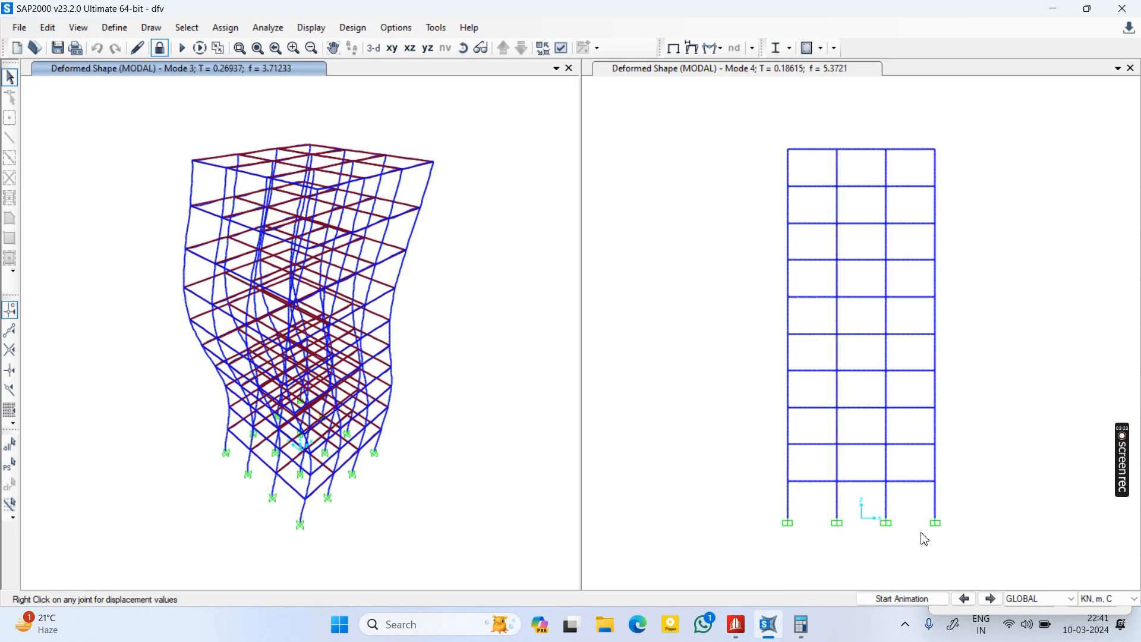
left_click(990, 599)
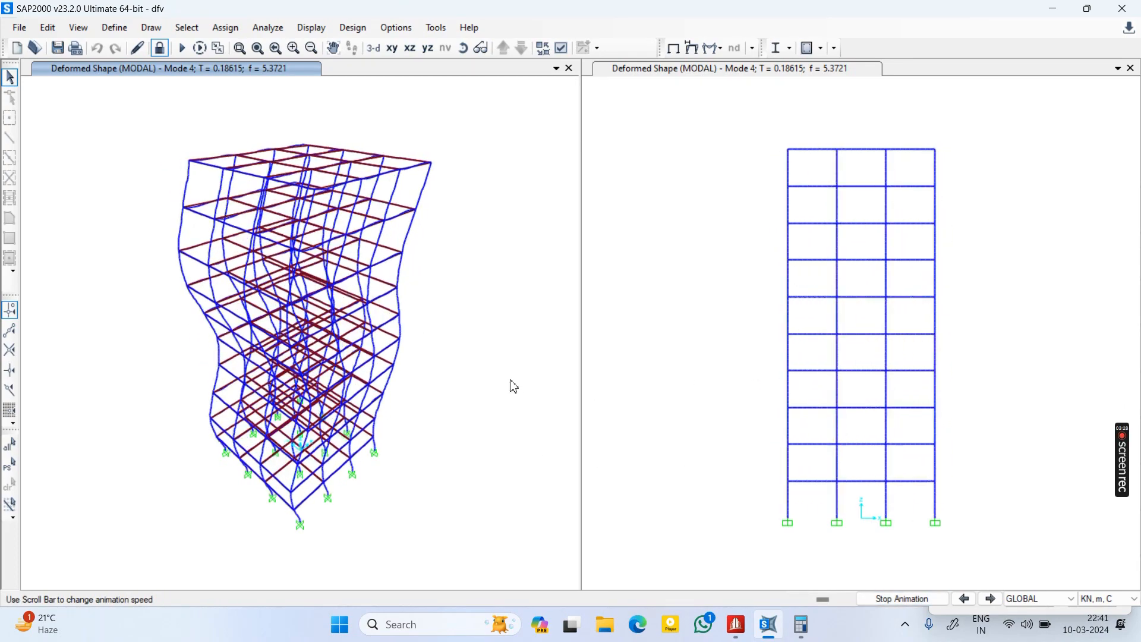
Bring the elevation and 3-D views to mode 5 and animate the frame's deformed shape
left_click(704, 439)
left_click(990, 599)
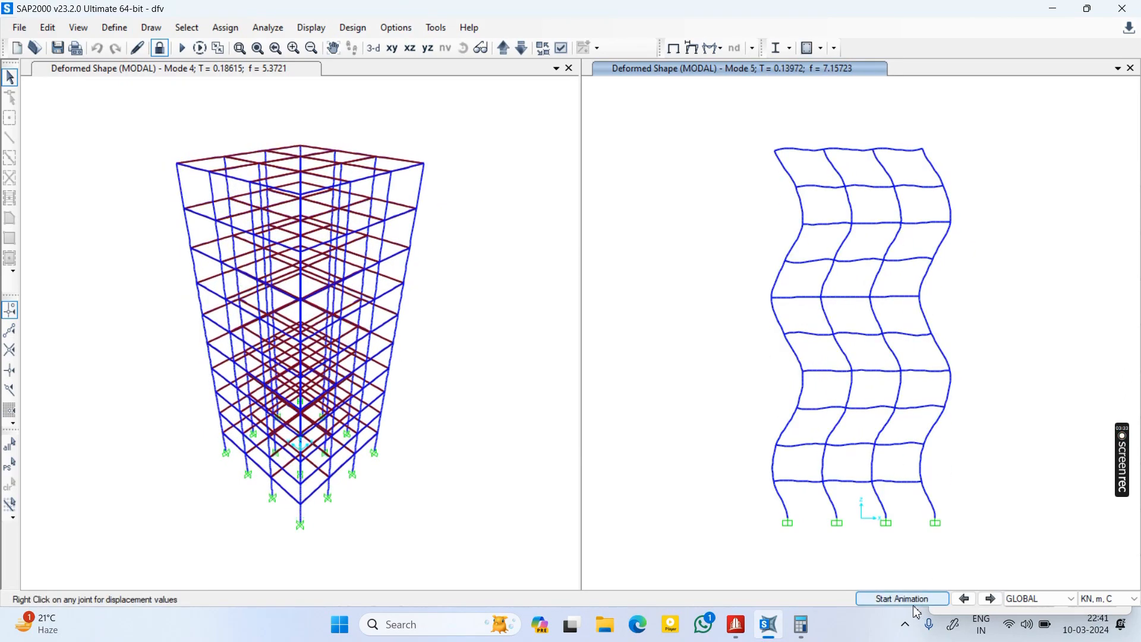
left_click(515, 382)
left_click(990, 599)
left_click(903, 599)
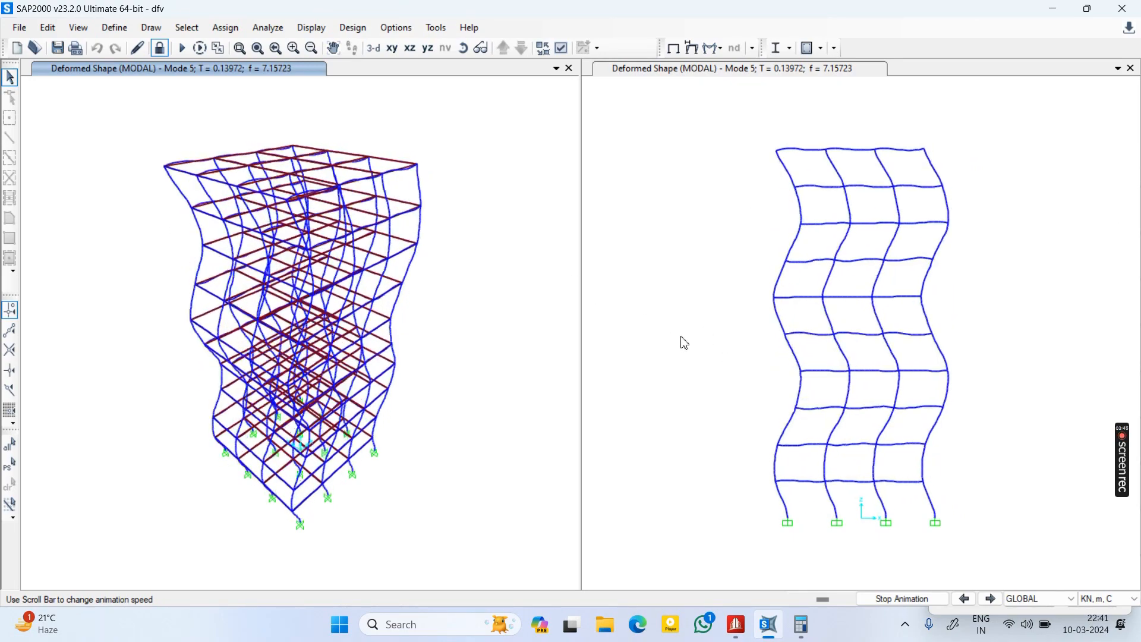
Show the mode 6 deformed shape in the elevation and 3-D views with animation
left_click(746, 422)
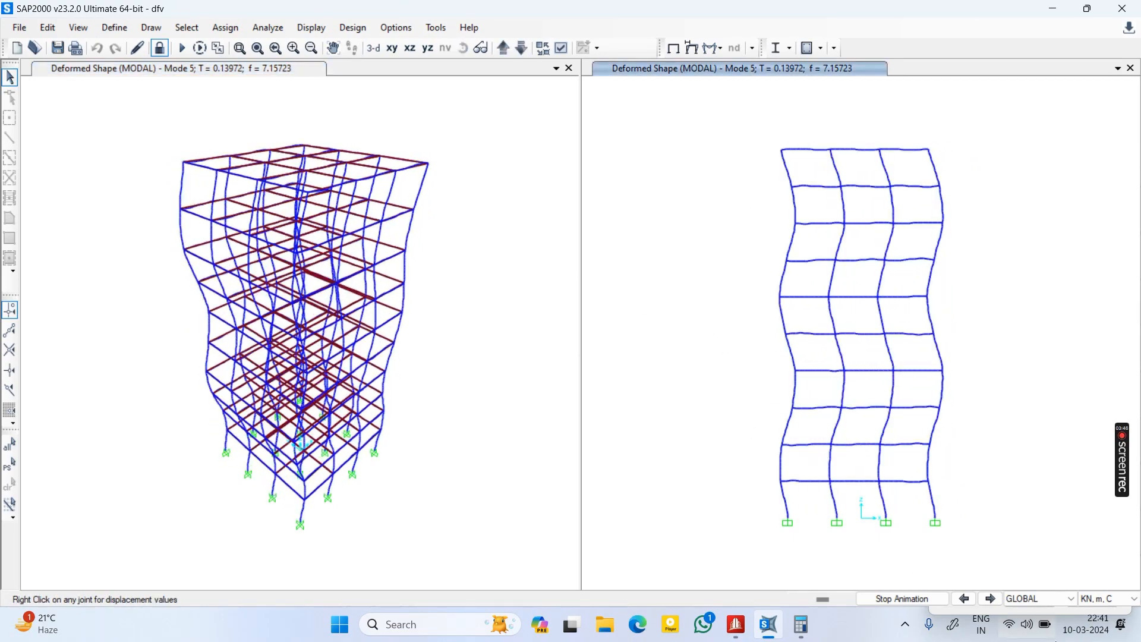
left_click(990, 599)
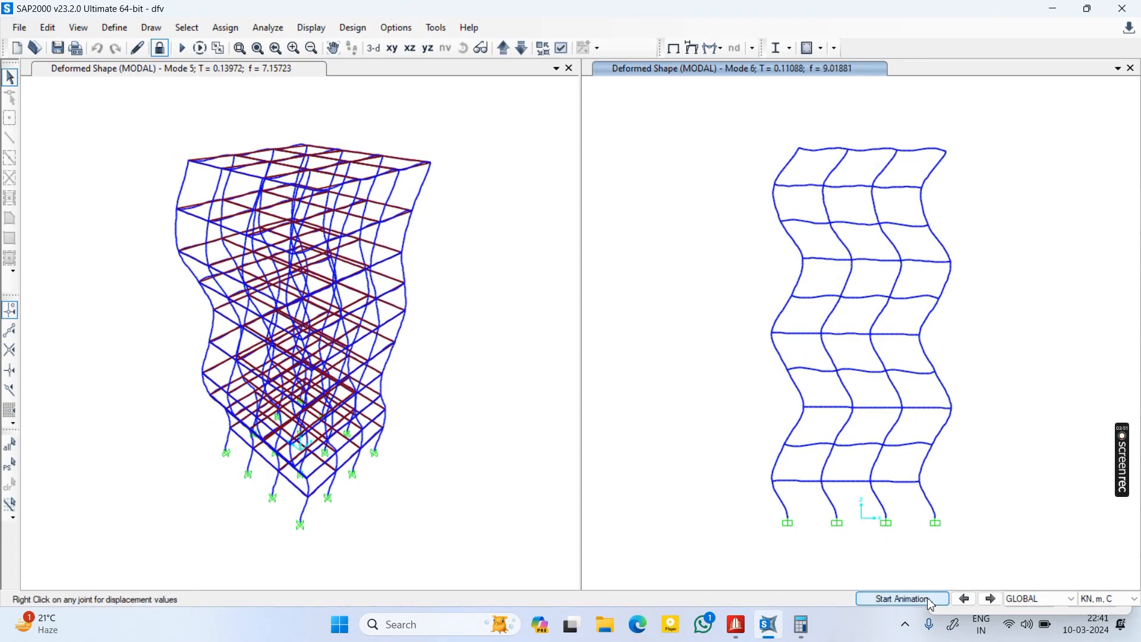
left_click(491, 331)
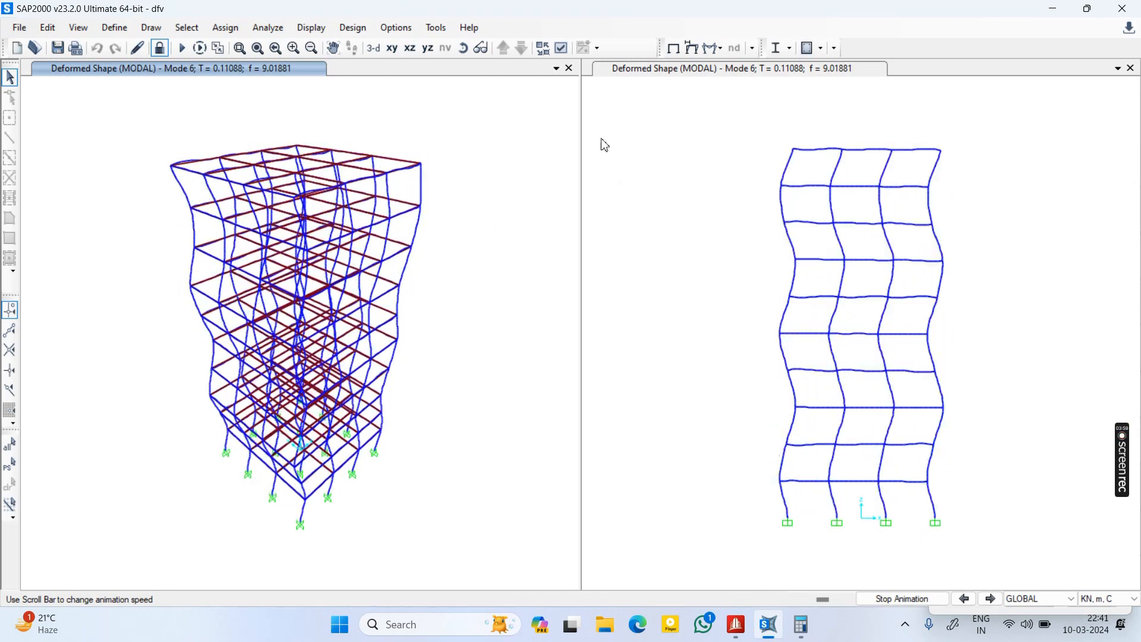
Step both views on to mode 7 and animate the deformed shape in elevation and 3-D
left_click(676, 172)
left_click(989, 598)
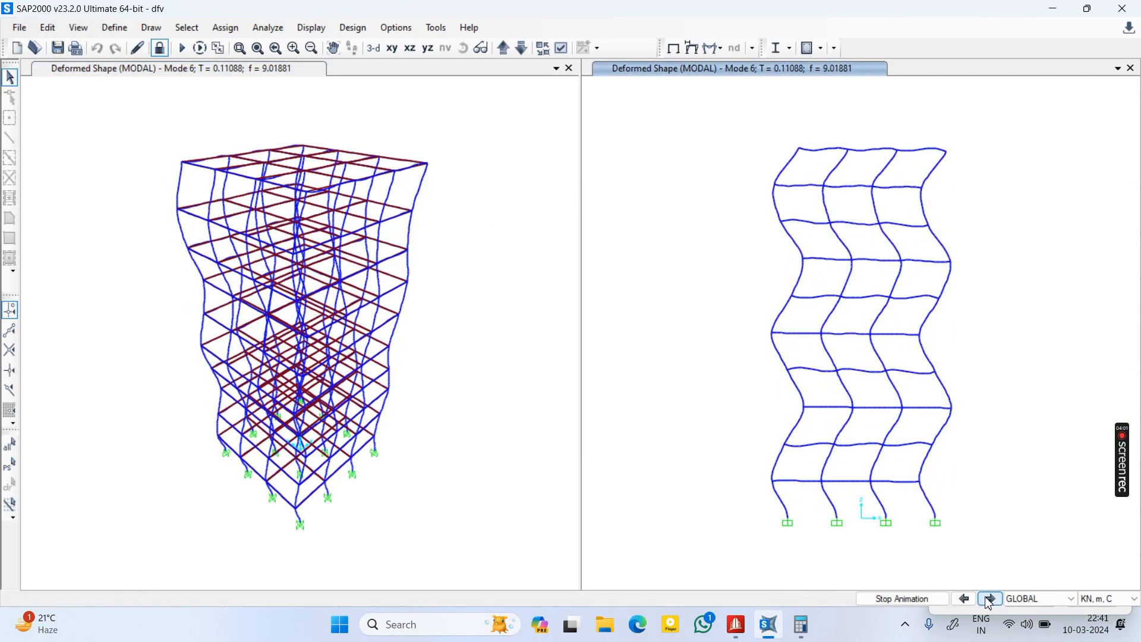
left_click(950, 598)
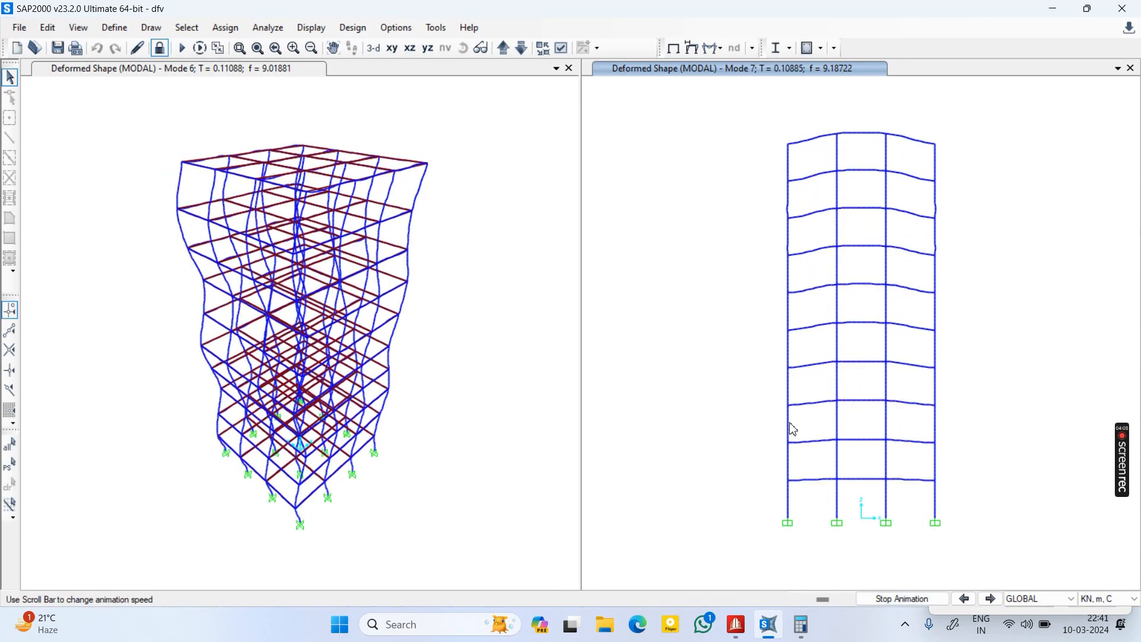
left_click(540, 302)
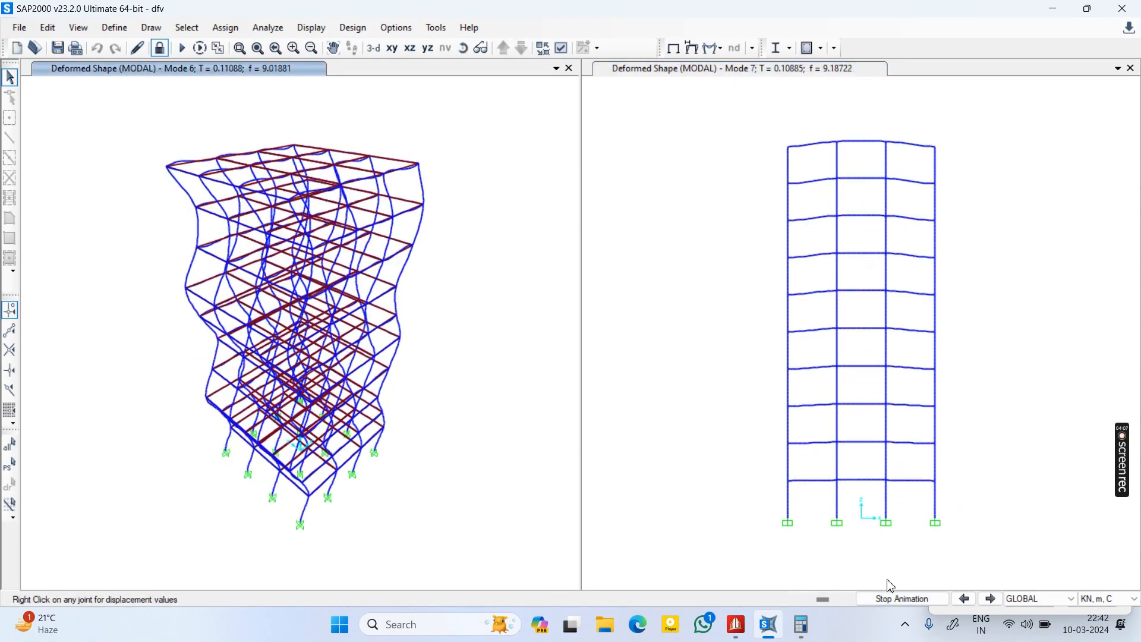
left_click(907, 598)
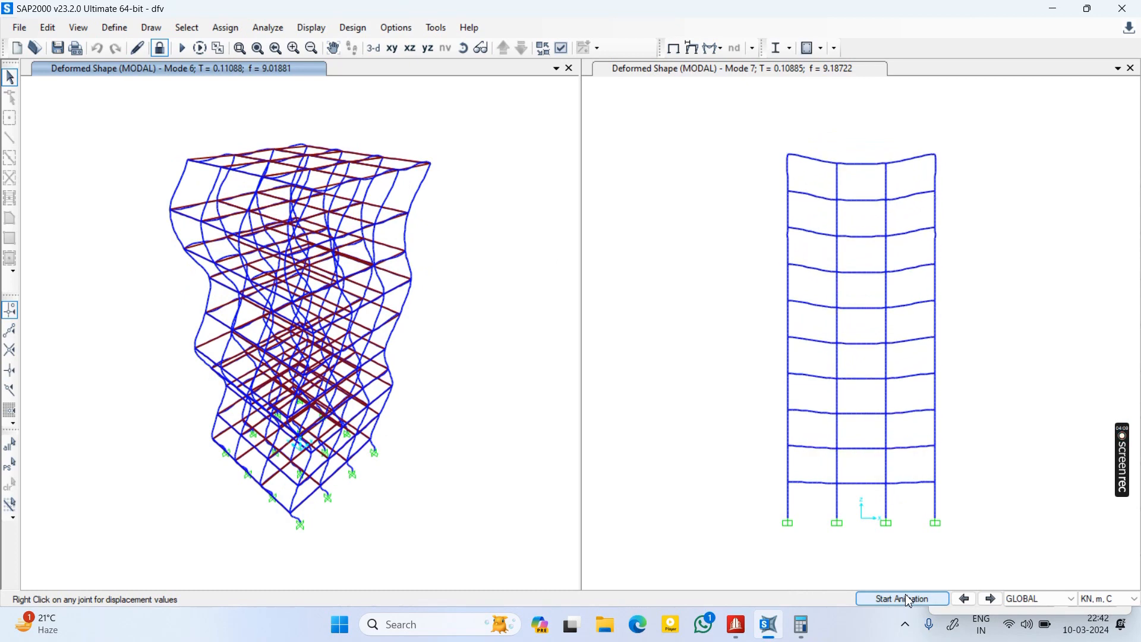
left_click(989, 598)
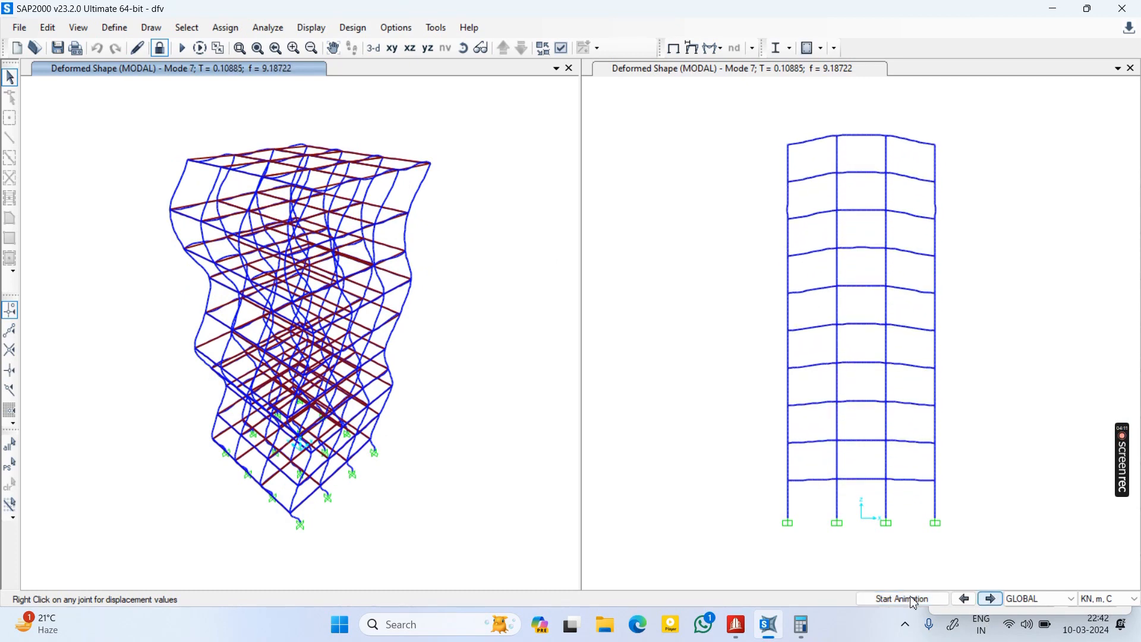
left_click(904, 599)
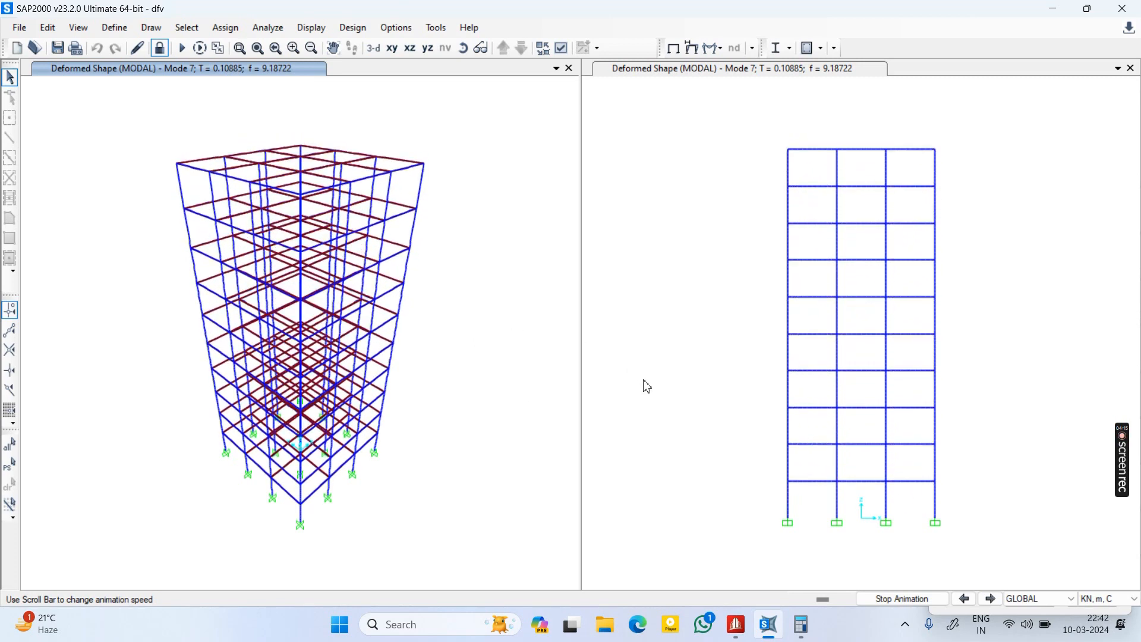
Advance the elevation and 3-D views to mode 8 of the MODAL case and animate the deformed shape
left_click(687, 236)
left_click(991, 599)
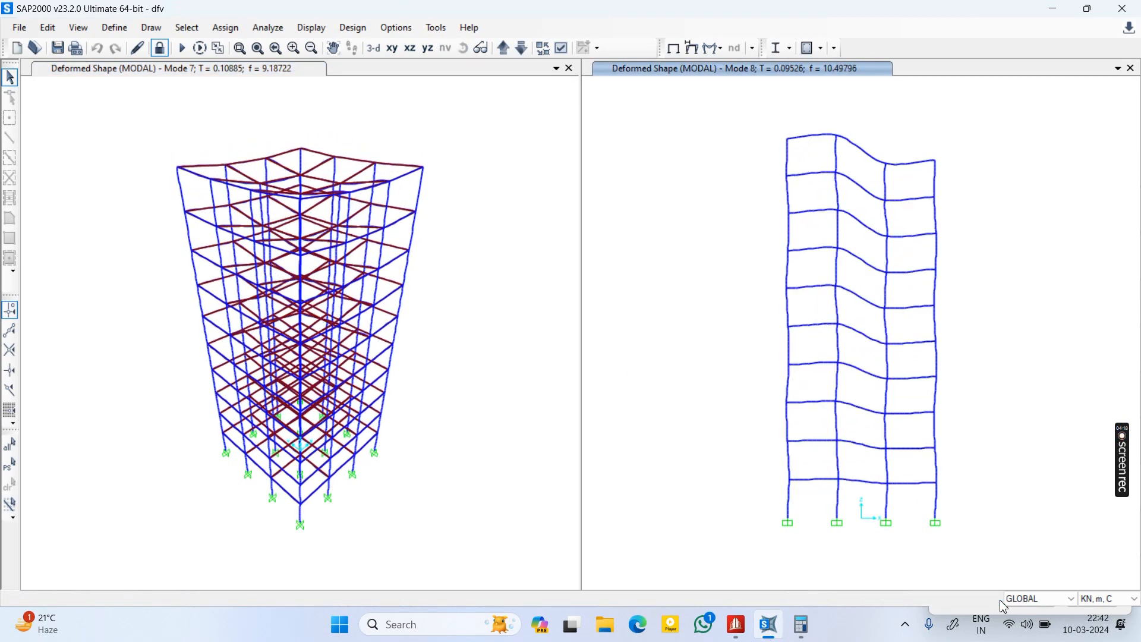
left_click(905, 599)
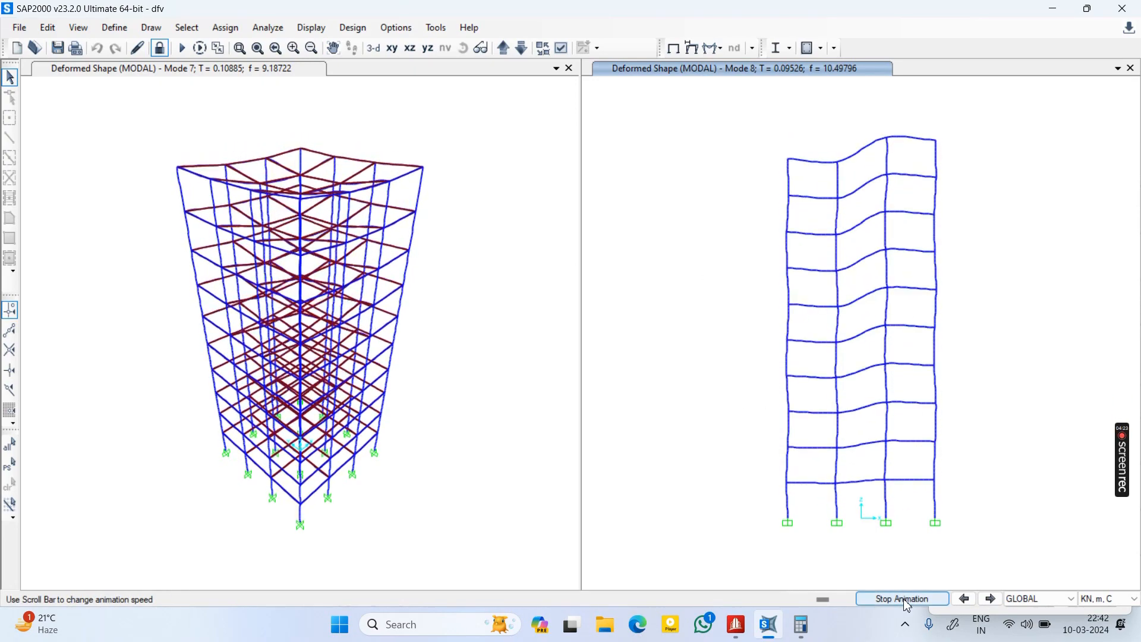
left_click(476, 423)
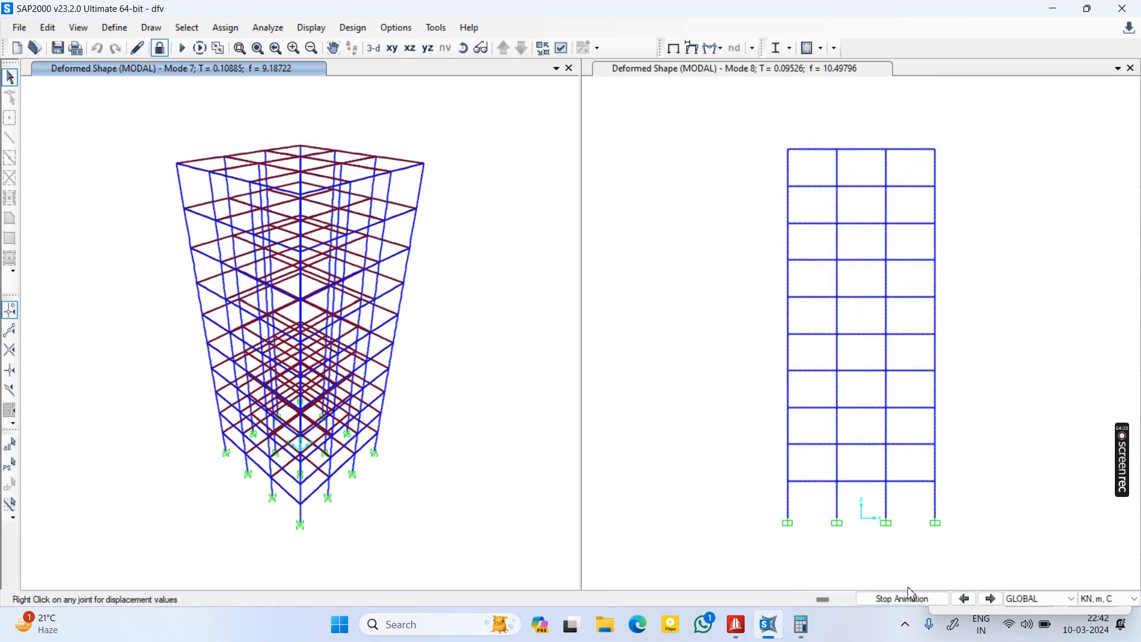
left_click(990, 598)
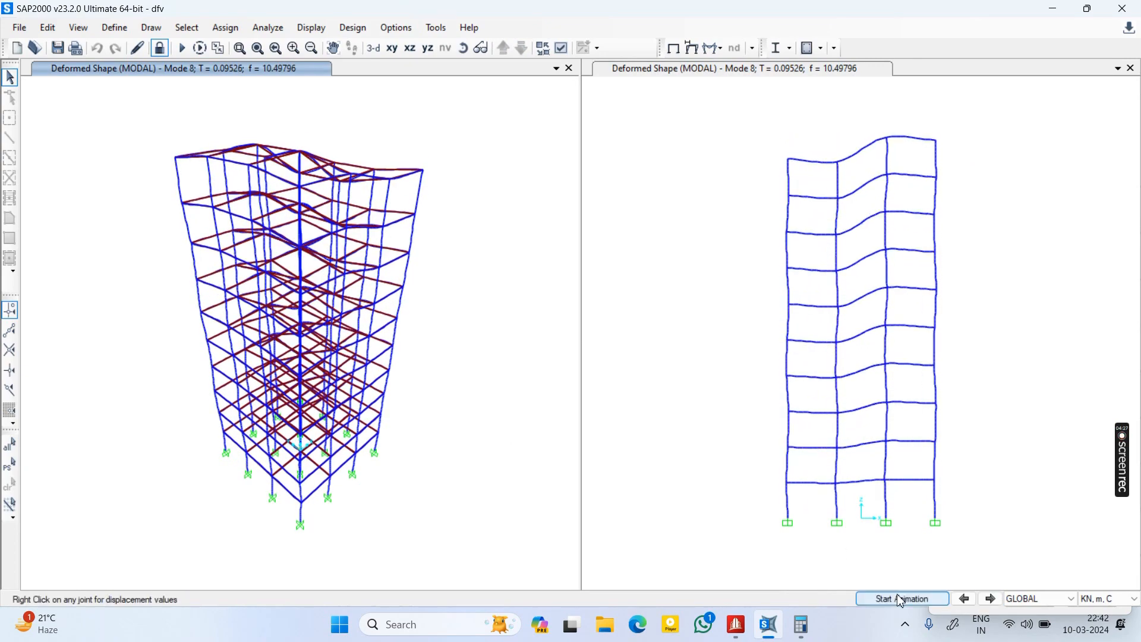
Bring the elevation view to mode 9, animate its deformed shape, and stop the animations in both the elevation and 3-D views
left_click(635, 441)
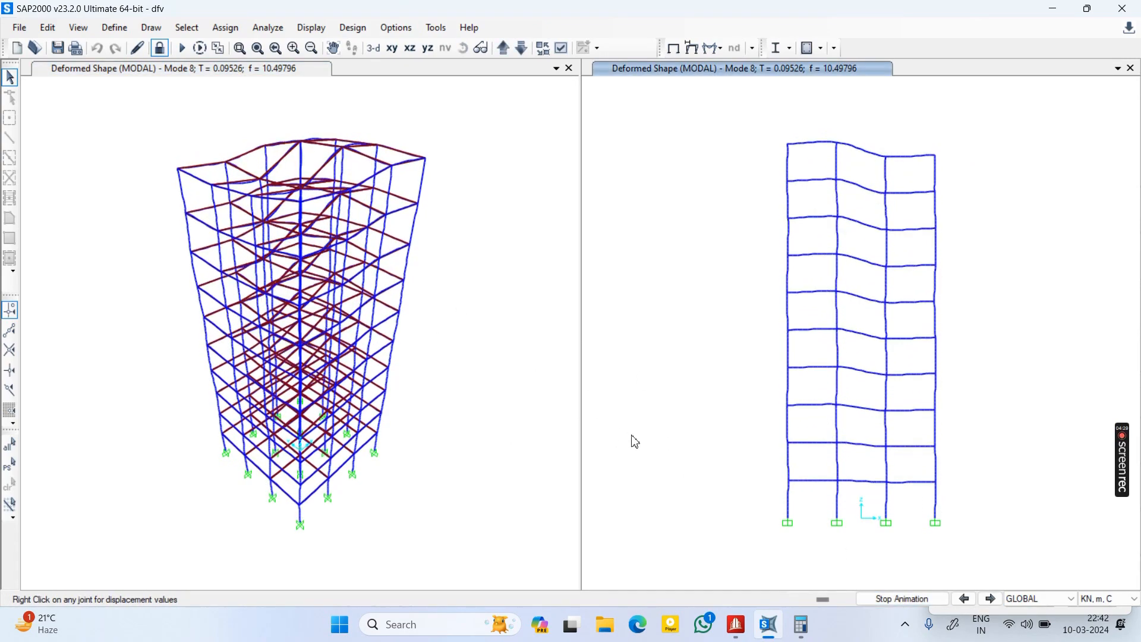
left_click(990, 599)
left_click(900, 599)
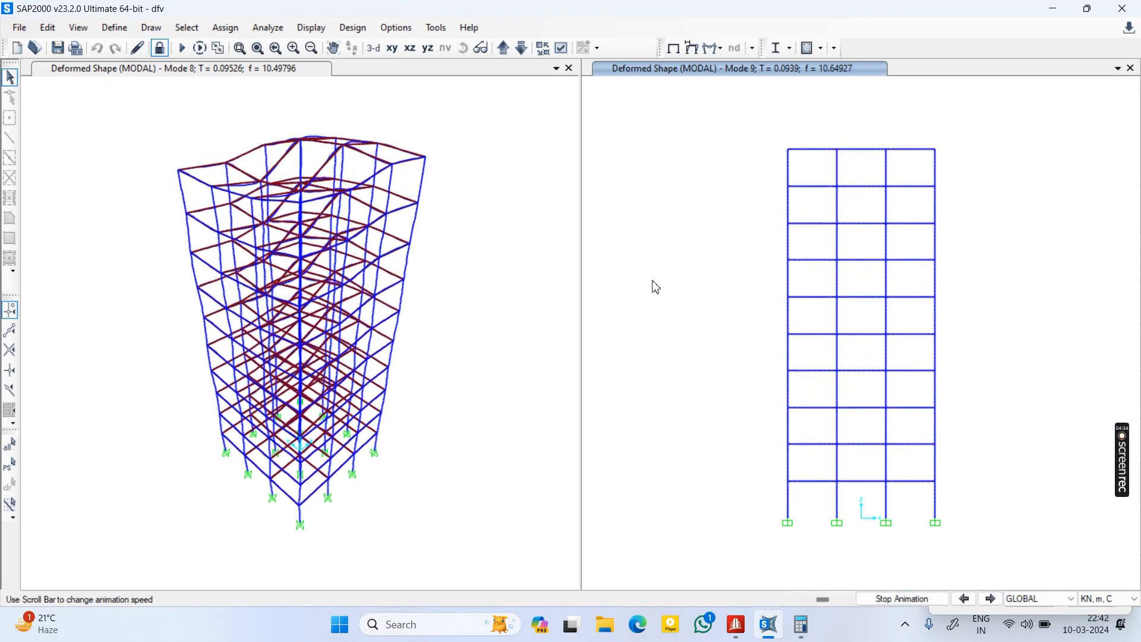
left_click(532, 238)
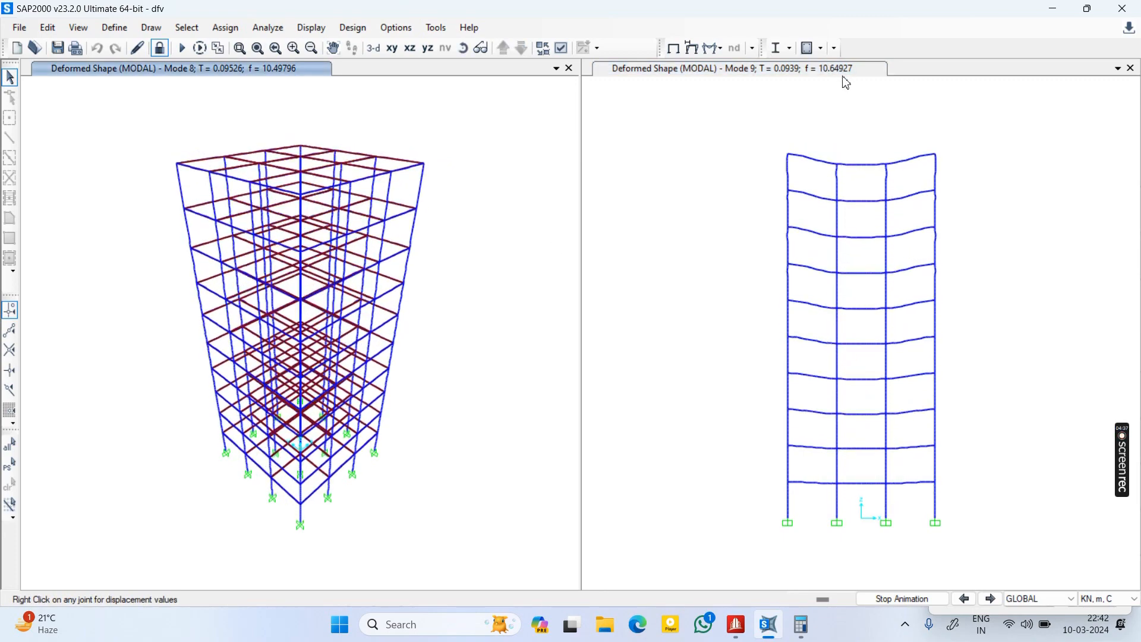
left_click(733, 169)
left_click(914, 594)
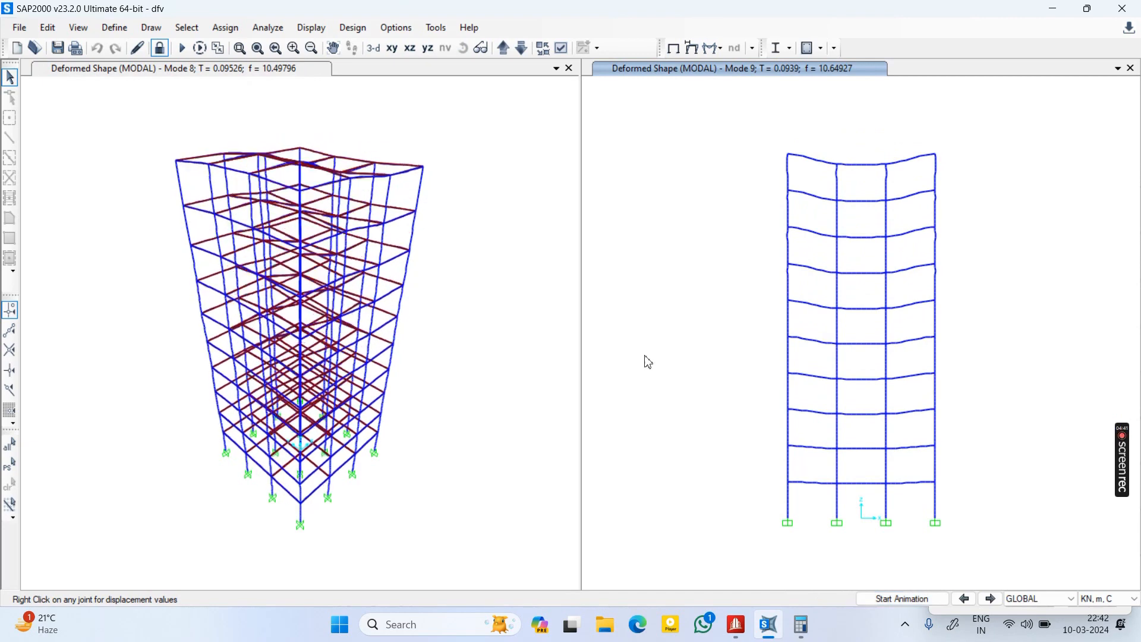
left_click(467, 392)
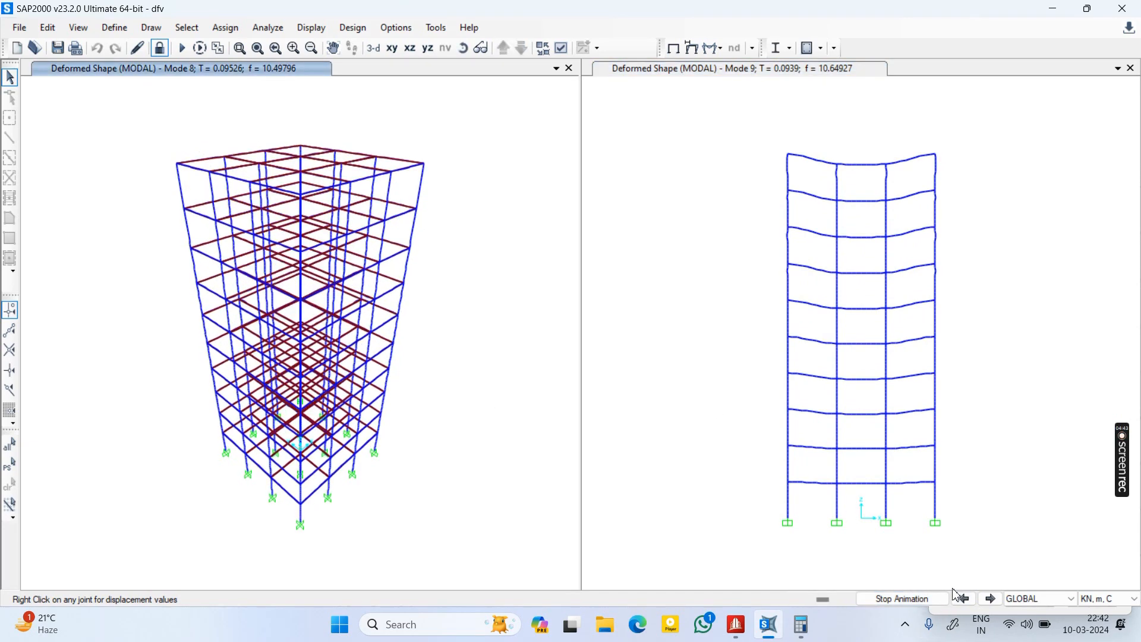
left_click(924, 599)
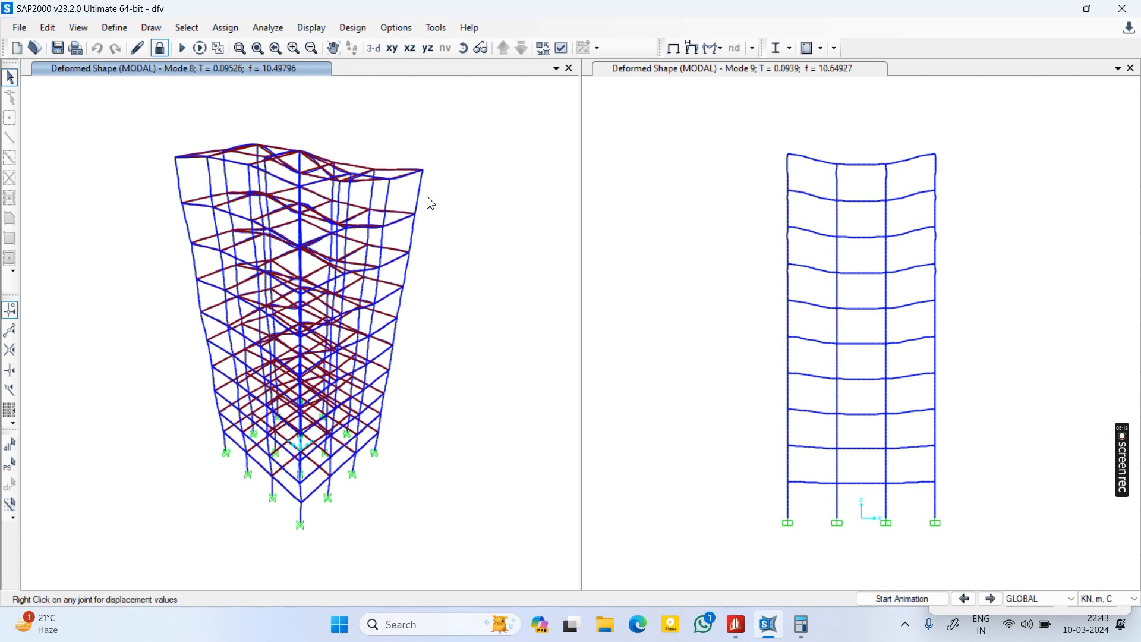
left_click(774, 149)
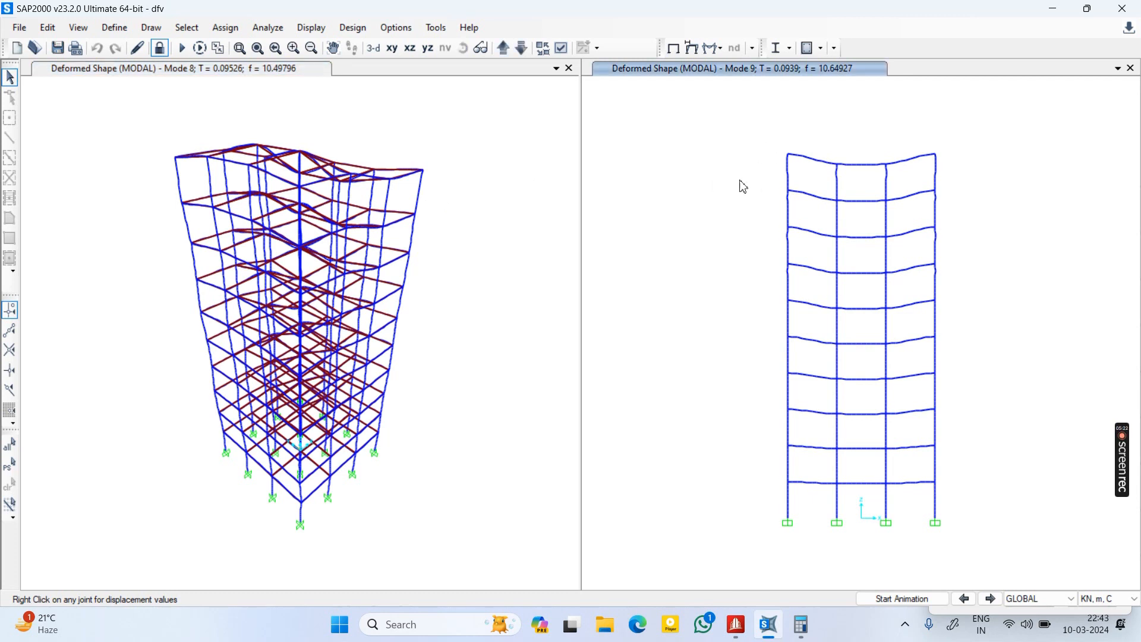
mouse_move(1125, 443)
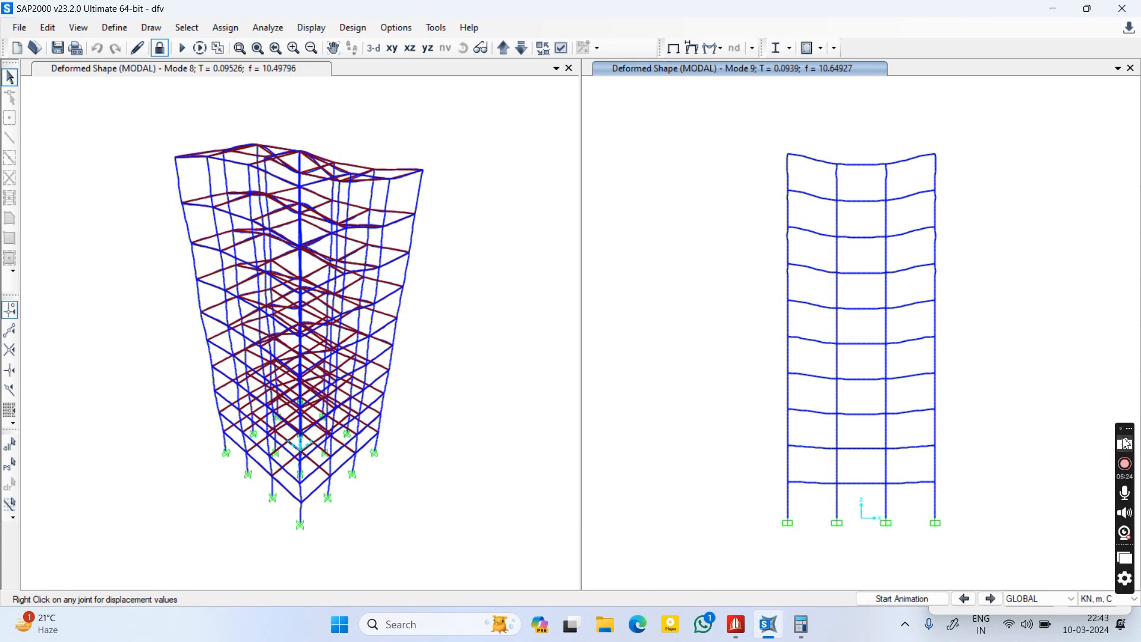